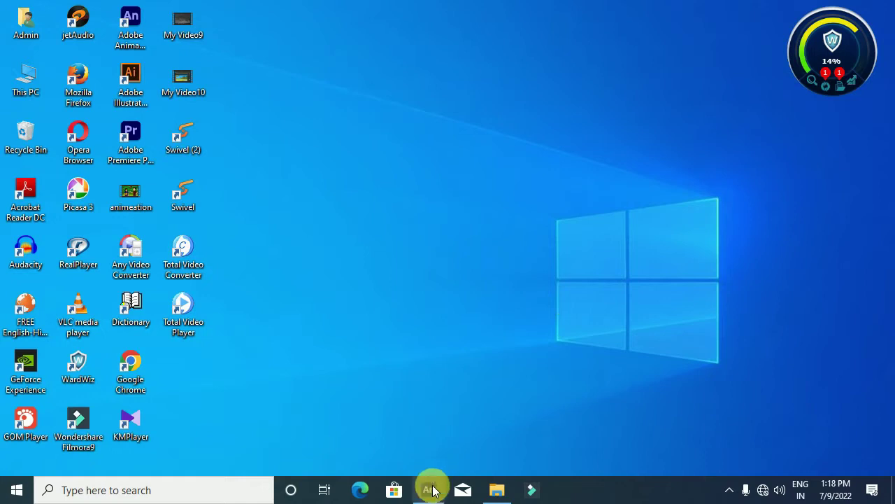
Step: Switch to Adobe Animate and examine the jewelled-woman sketch, the standing sari figure and the portrait screenshot on the stage
click(428, 490)
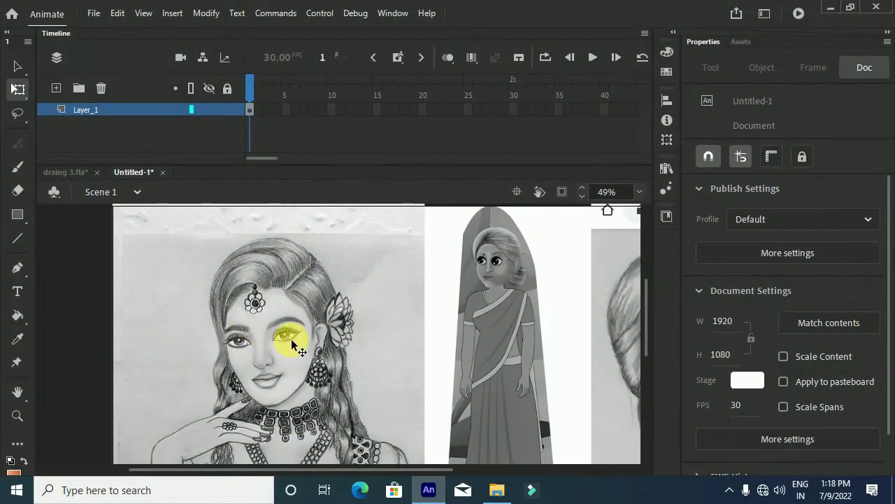
scroll(294, 342, down, 3)
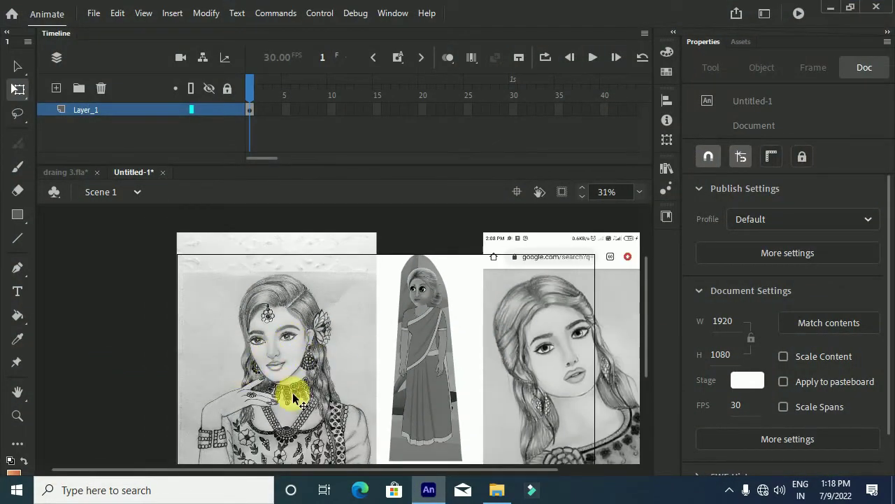
click(233, 389)
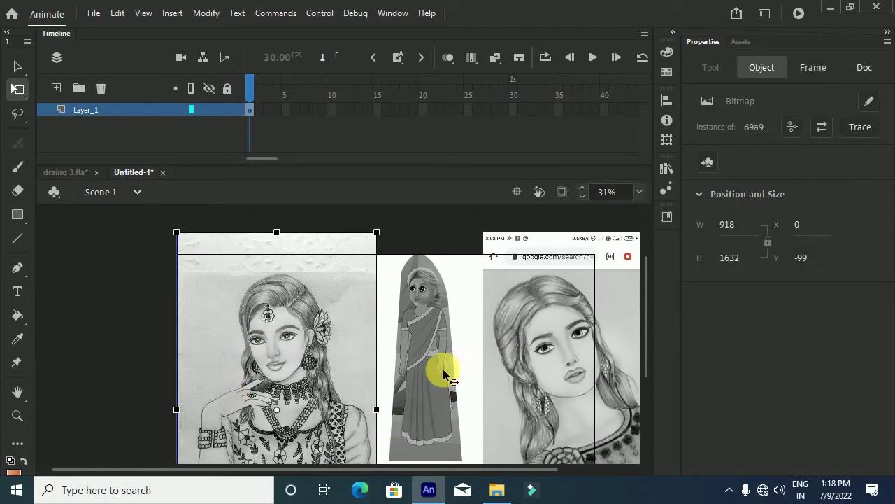
scroll(448, 368, up, 1)
click(439, 355)
scroll(420, 356, down, 3)
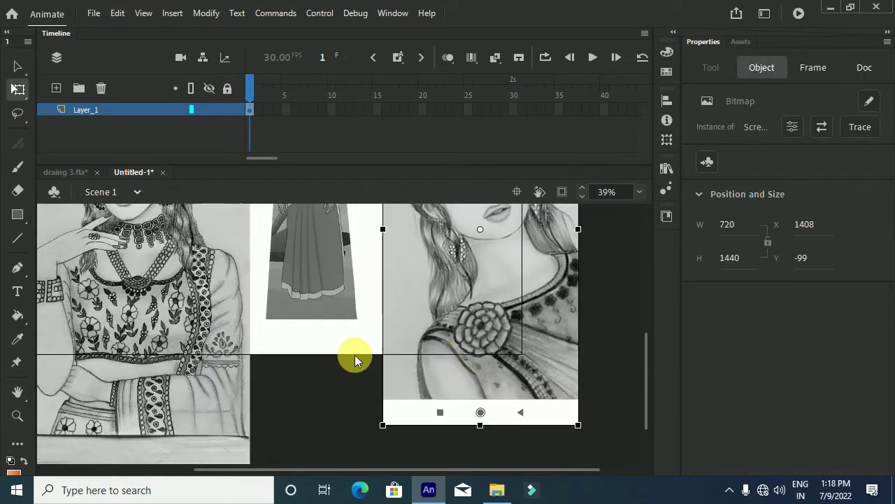
scroll(314, 316, up, 3)
click(314, 315)
click(53, 346)
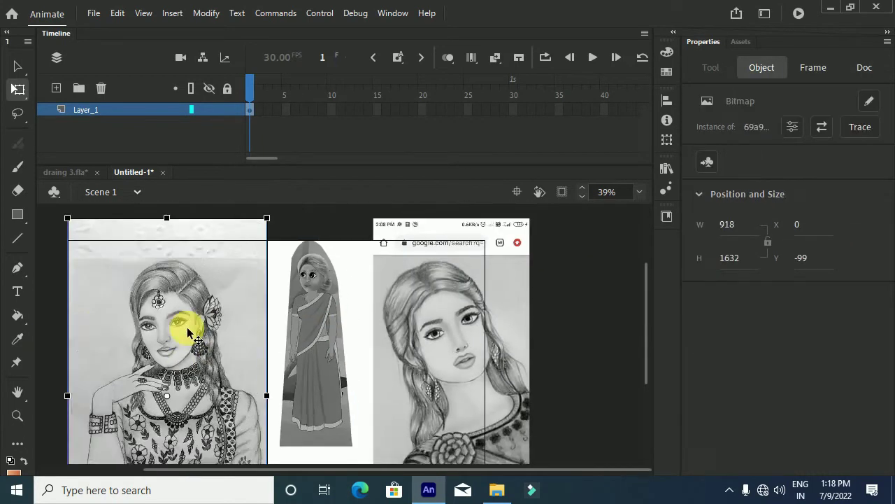
scroll(183, 329, down, 2)
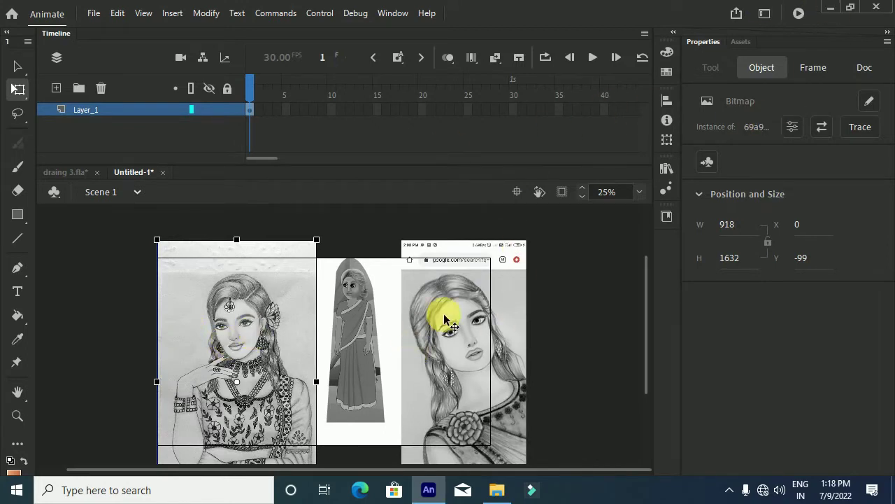
scroll(459, 319, up, 2)
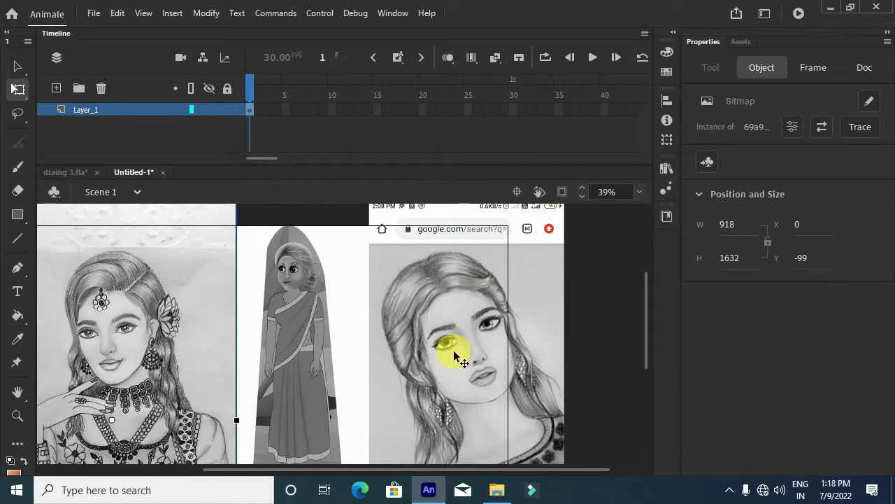
Step: Reposition the portrait screenshot to X 1313, Y -138, the sari figure to X 905.65, Y 0, and the jewelled-woman sketch to X -56, Y -68
drag(460, 308, 404, 338)
scroll(444, 343, down, 2)
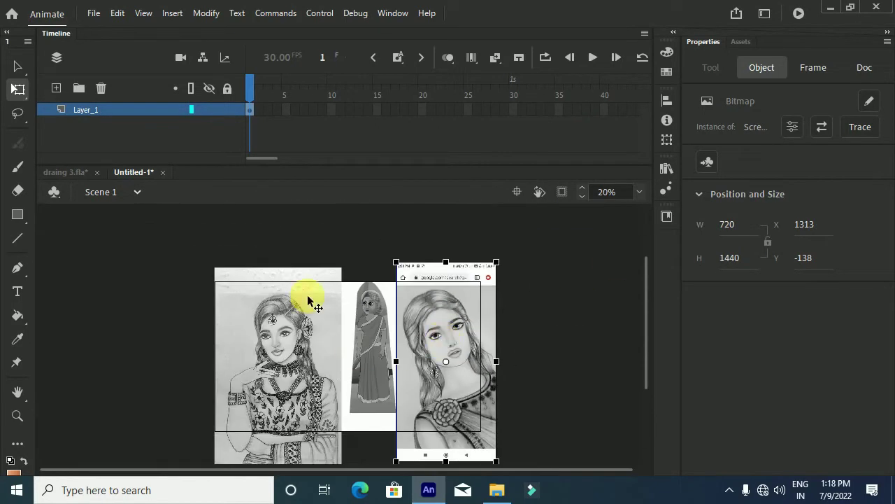
drag(297, 377, 273, 328)
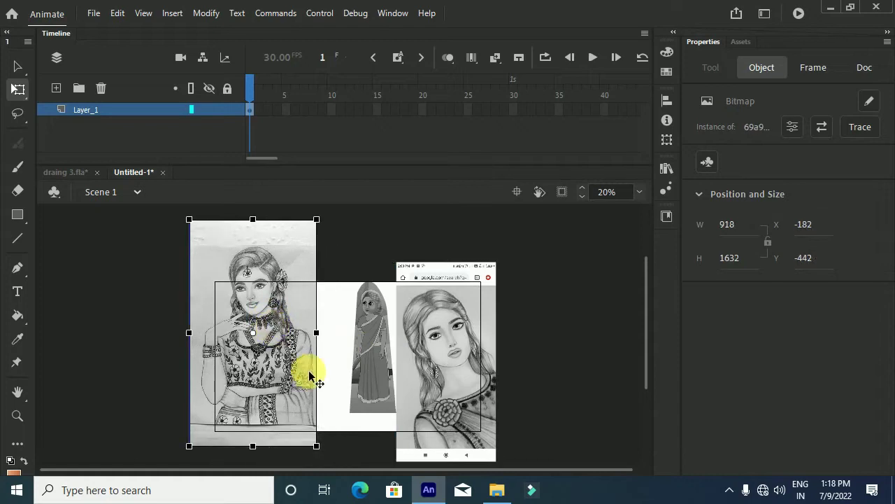
click(351, 340)
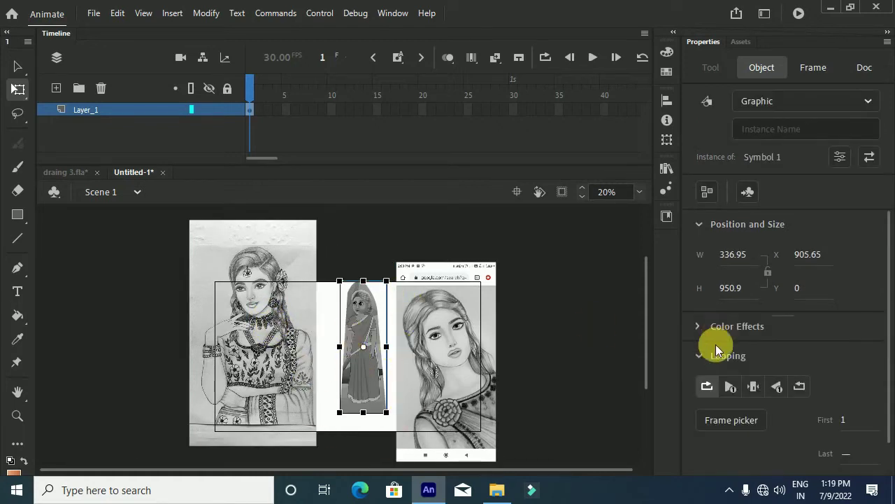
mouse_move(264, 319)
mouse_down()
mouse_move(260, 374)
mouse_move(256, 356)
mouse_move(281, 370)
mouse_up()
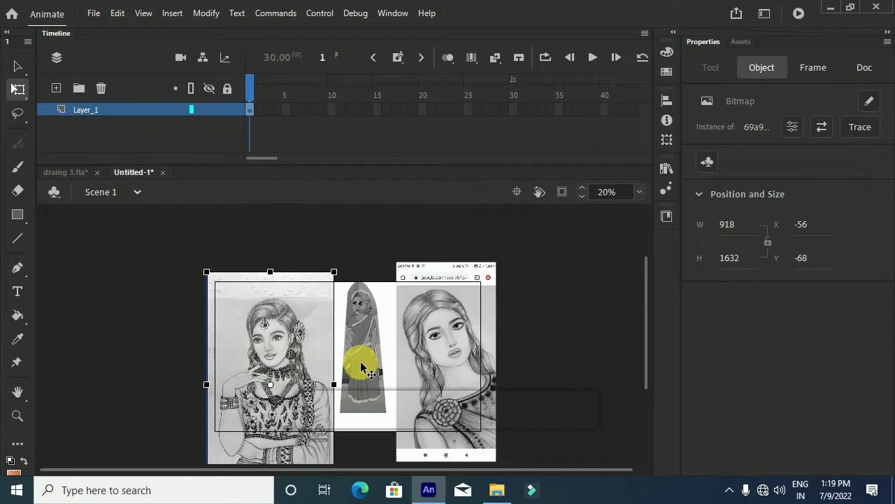
Step: Move the jewelled-woman sketch to X -526, Y 49, and the portrait screenshot to X 1349, Y -138
click(409, 351)
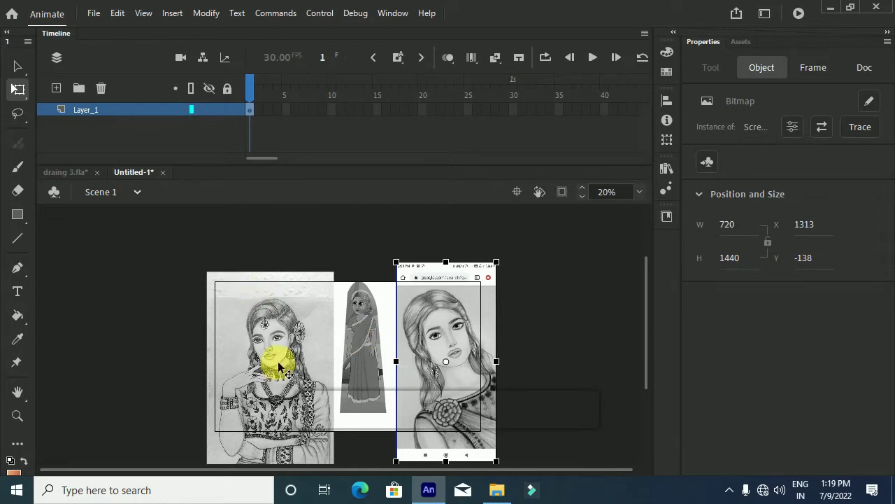
scroll(276, 357, up, 3)
scroll(294, 349, down, 2)
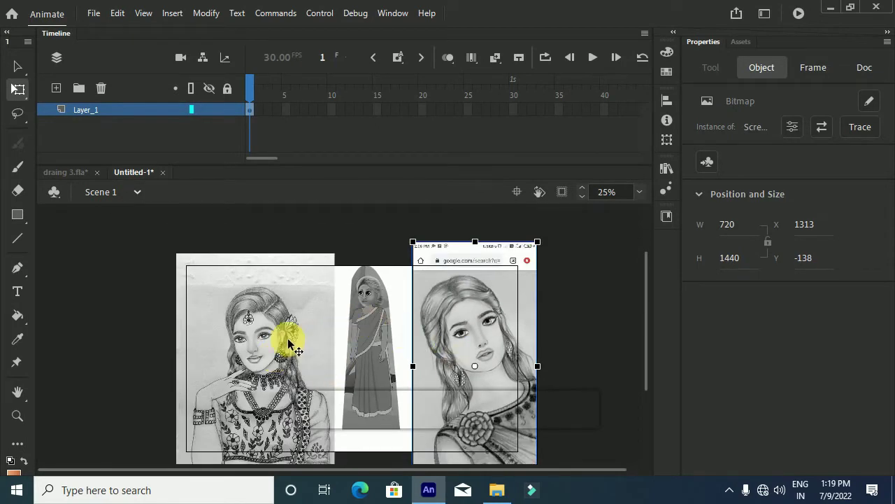
scroll(256, 349, down, 3)
mouse_move(250, 286)
mouse_down()
mouse_move(208, 306)
mouse_move(169, 306)
mouse_up()
scroll(469, 333, up, 3)
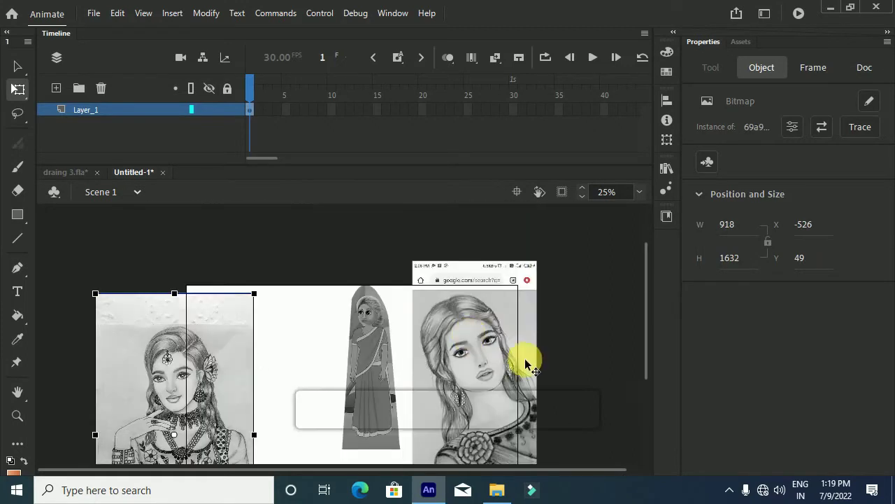
click(468, 357)
Step: Move the jewelled-woman sketch partly off the stage, to X -501, Y -219, and examine its facial details
scroll(126, 377, down, 2)
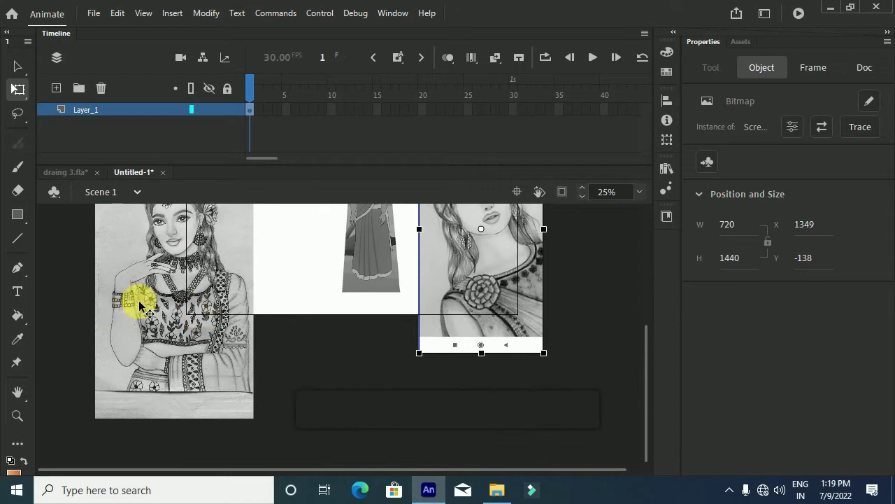
scroll(144, 294, up, 3)
click(357, 398)
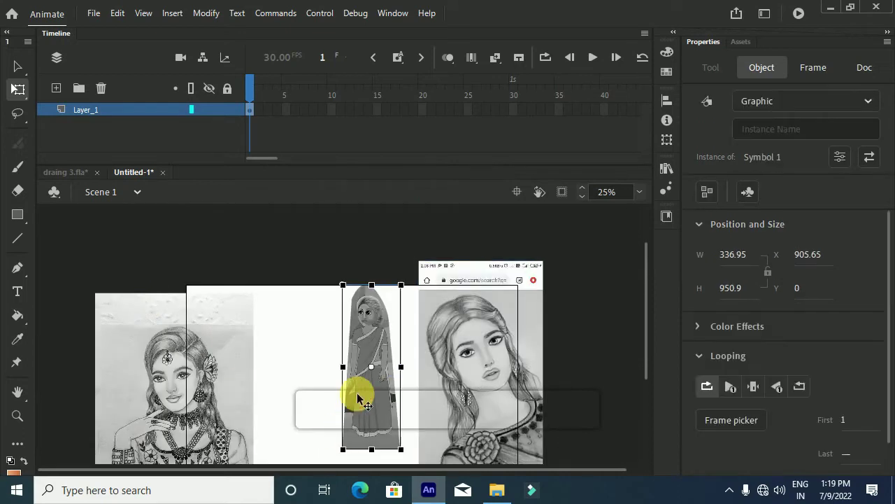
click(176, 382)
scroll(178, 381, up, 1)
scroll(181, 382, up, 2)
scroll(184, 380, down, 3)
scroll(184, 367, up, 3)
scroll(170, 336, down, 2)
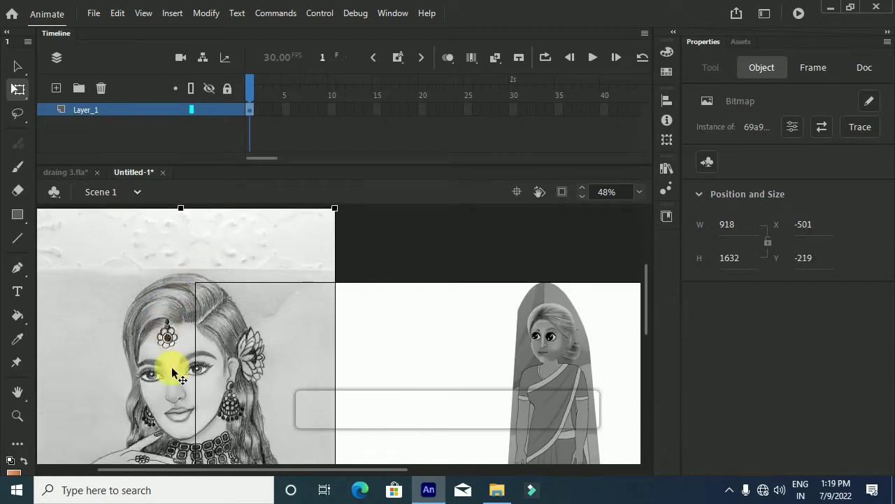
scroll(175, 374, down, 3)
scroll(200, 356, up, 1)
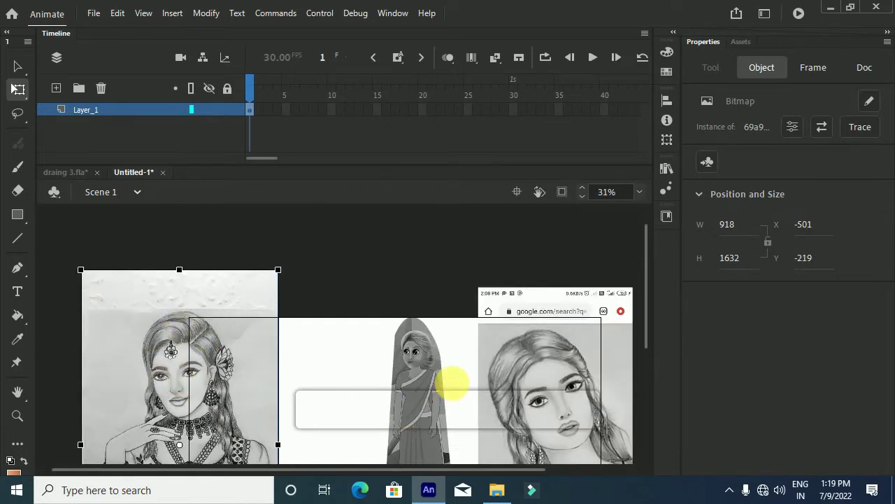
scroll(410, 400, up, 1)
scroll(416, 402, down, 1)
Step: Delete the portrait screenshot beside the standing sari figure
click(415, 409)
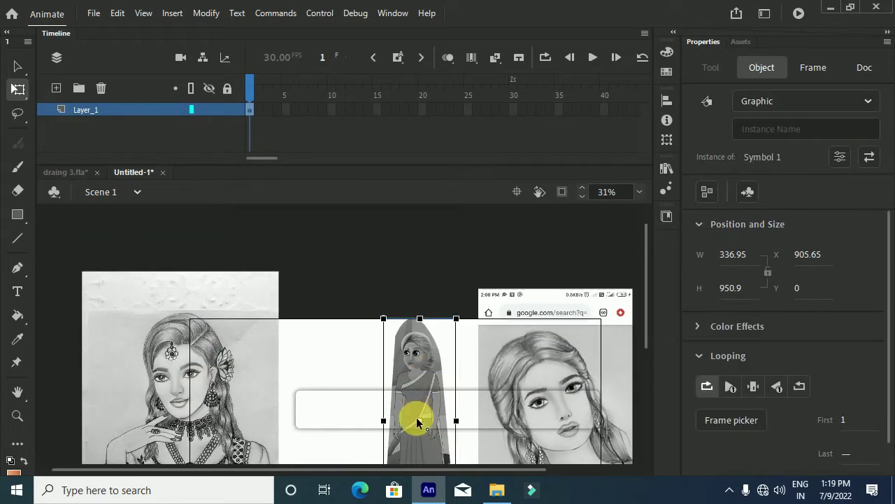
scroll(413, 415, down, 1)
scroll(392, 420, up, 2)
scroll(322, 448, down, 1)
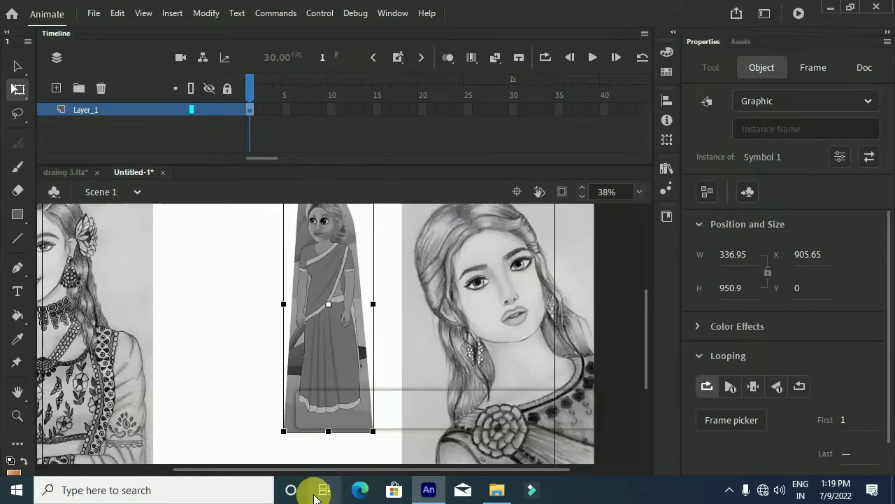
scroll(334, 326, down, 1)
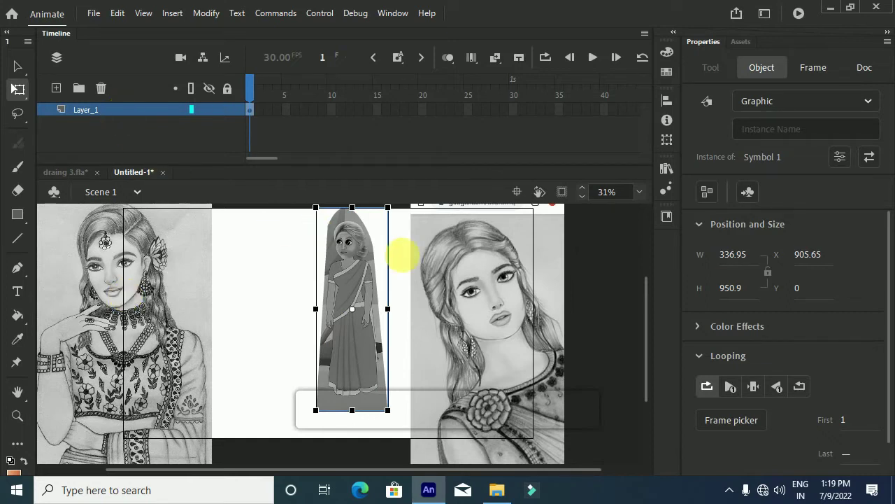
click(467, 295)
key(Delete)
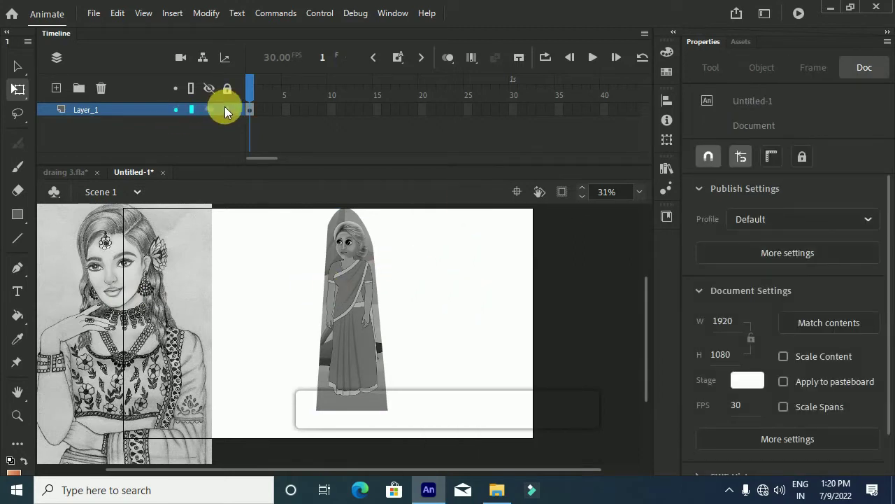
Step: Lock Layer_1 with the reference images and add a new layer above it for tracing the sari figure
click(54, 88)
scroll(374, 267, up, 3)
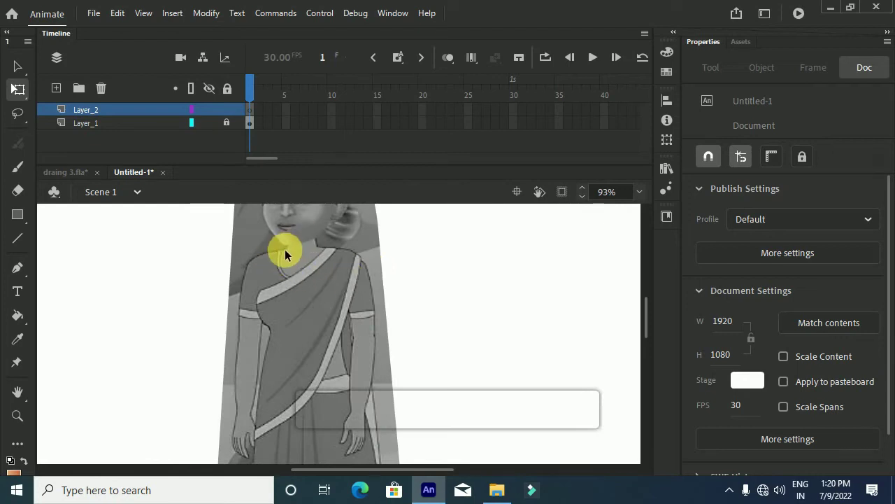
scroll(285, 250, up, 1)
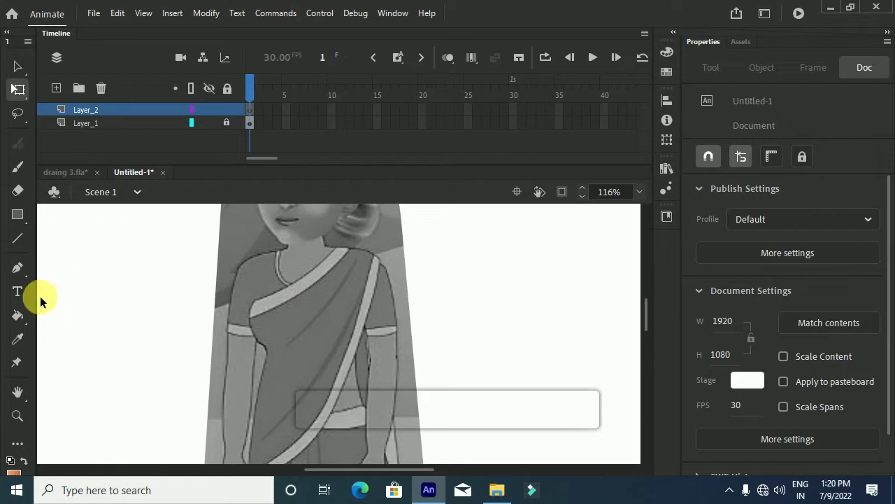
Step: Start tracing the sari figure with the Pen tool, drawing the shoulder line on the blouse side up to the base of the neck
click(18, 268)
scroll(230, 289, up, 3)
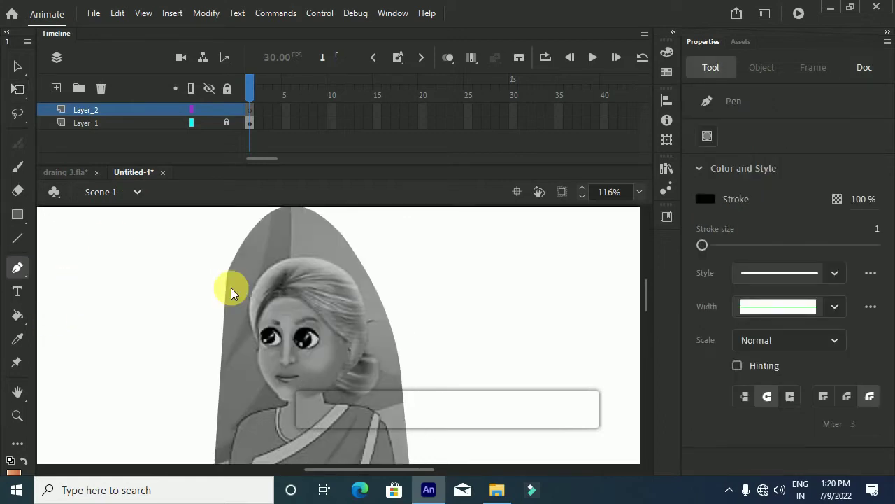
scroll(230, 289, down, 1)
scroll(270, 343, up, 3)
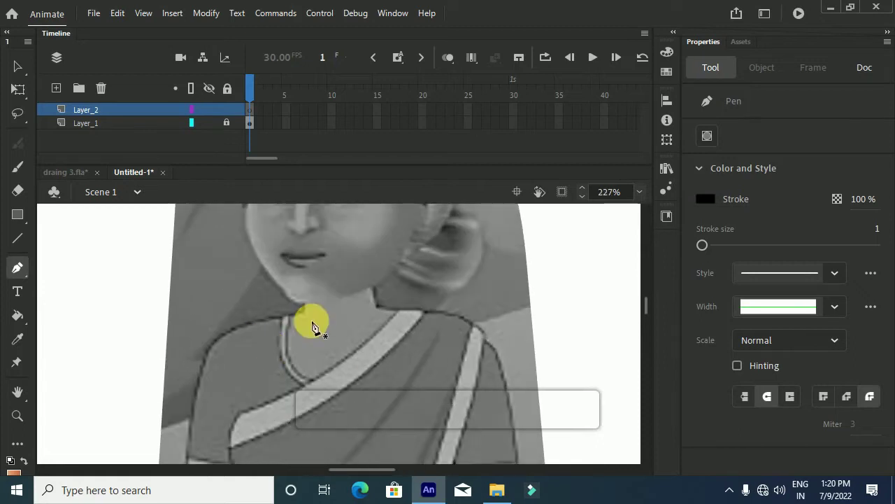
click(245, 325)
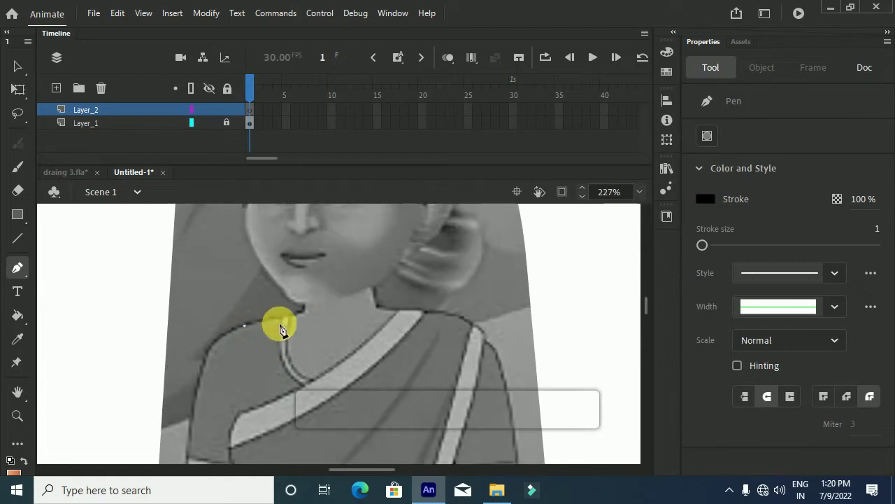
drag(295, 319, 319, 308)
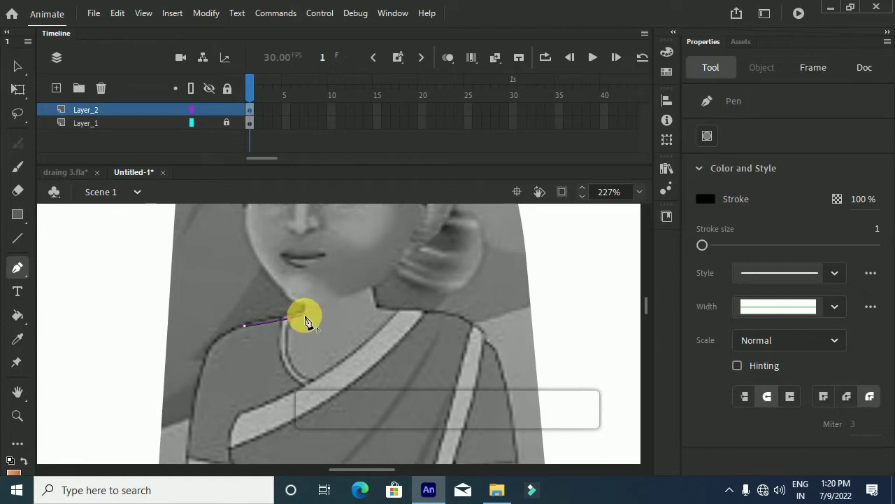
Step: Continue the path up the neck, over the lower face in a rounded arch, and down to the other base of the neck
scroll(306, 320, up, 3)
click(300, 327)
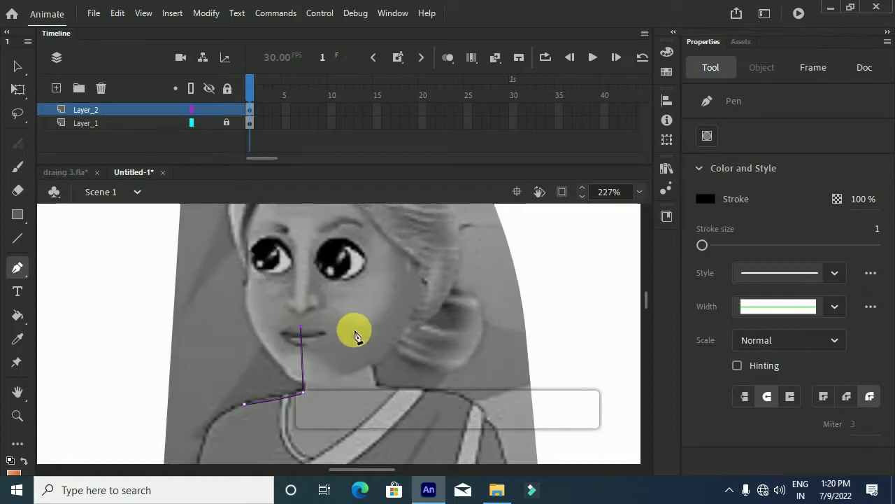
drag(368, 323, 403, 375)
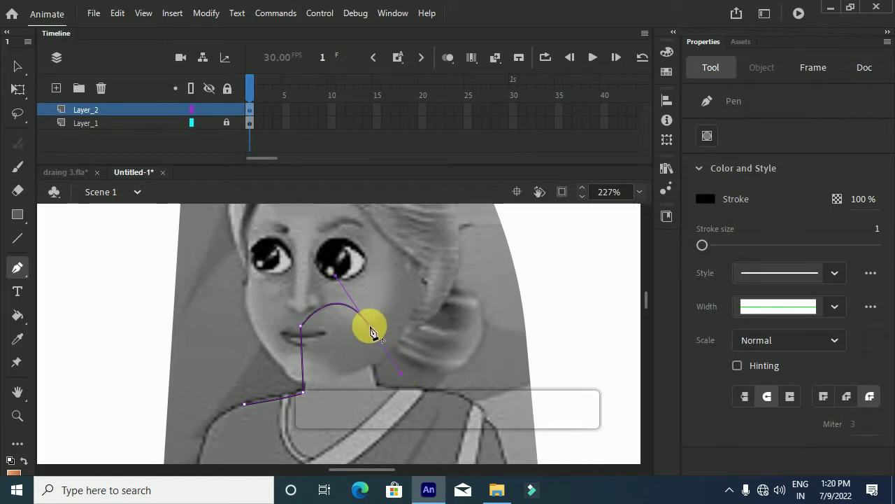
click(370, 326)
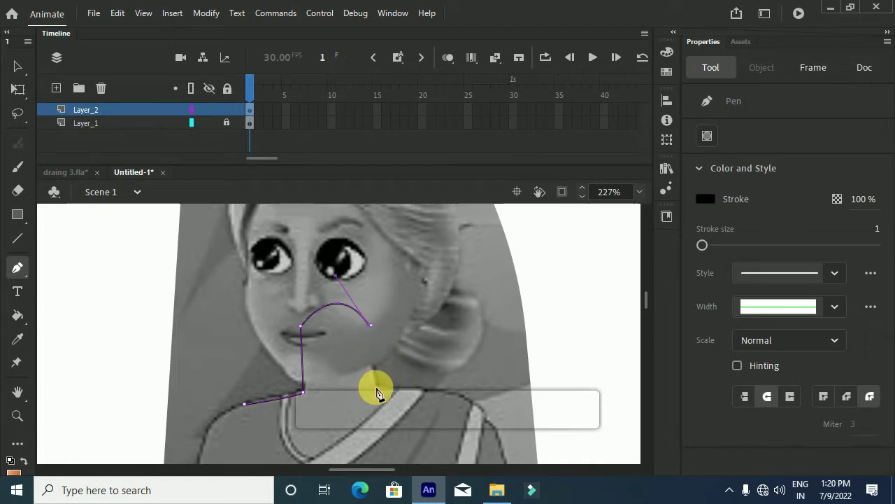
click(376, 389)
Step: Extend the path in a curve from the neck base along the sari-draped shoulder to its outer edge
scroll(456, 396, down, 2)
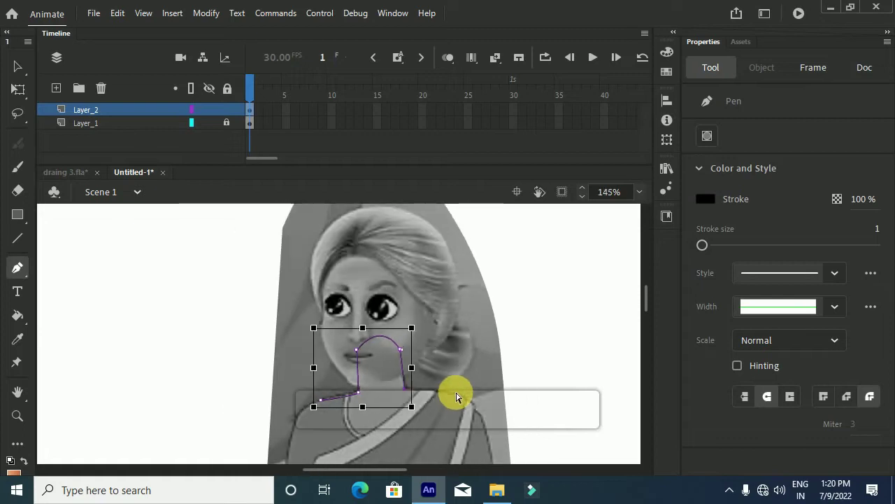
scroll(466, 412, down, 2)
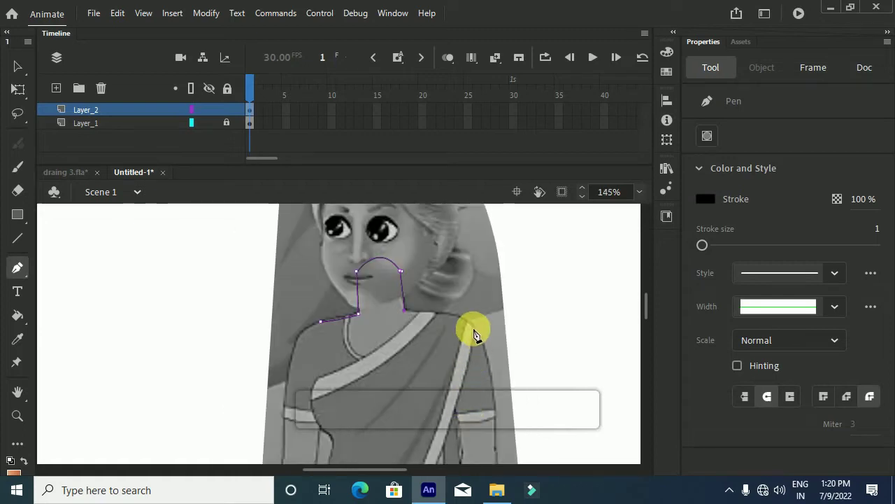
drag(469, 326, 485, 342)
scroll(485, 343, up, 4)
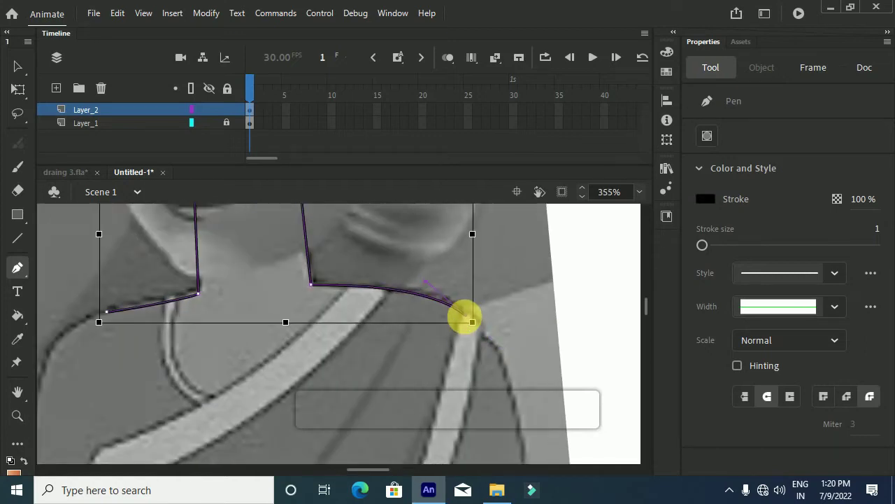
scroll(465, 319, down, 3)
scroll(464, 322, down, 5)
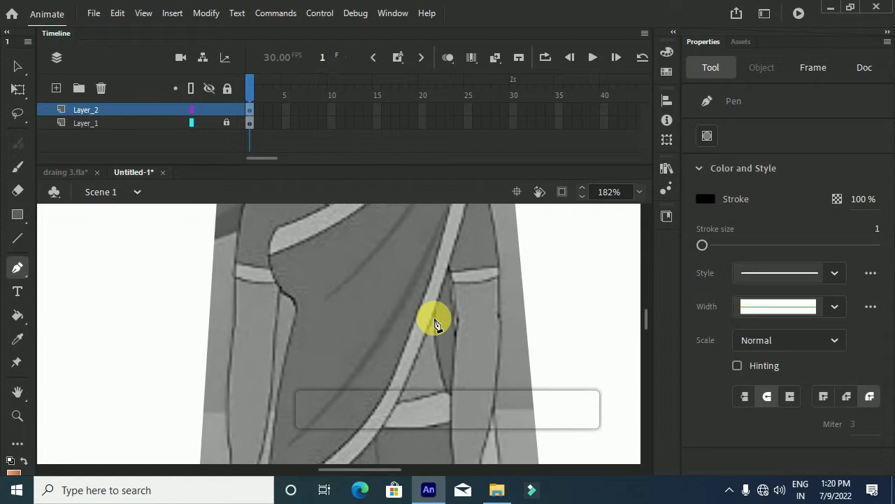
Step: Extend the body outline from the draped shoulder in a curve down to the side waist beside the sari border, ending in a corner point
scroll(434, 323, up, 5)
scroll(431, 325, down, 2)
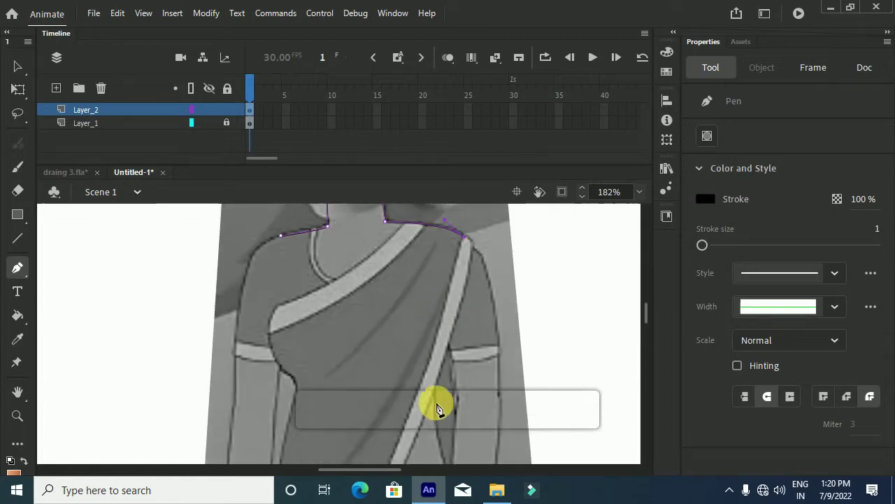
drag(435, 400, 392, 495)
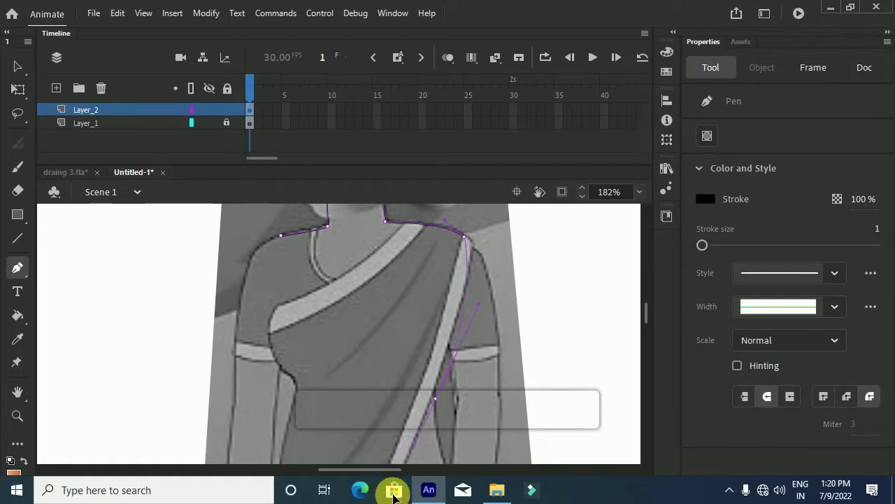
scroll(424, 323, down, 4)
scroll(427, 310, up, 2)
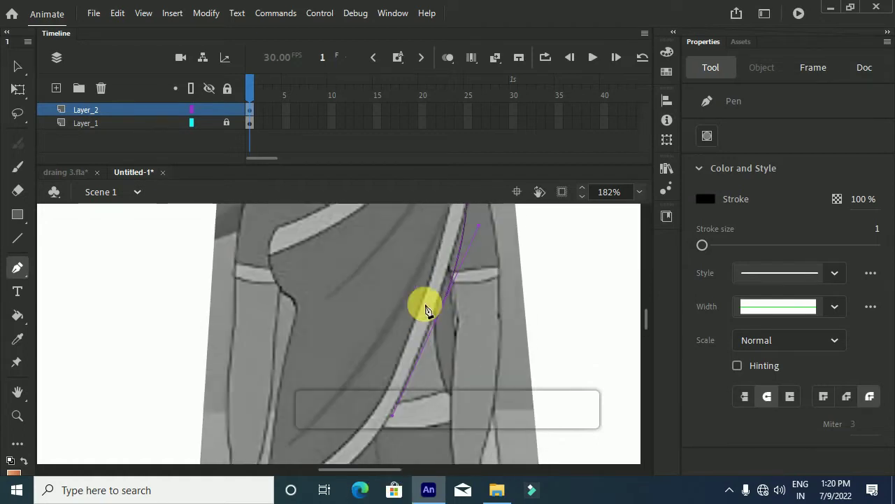
click(435, 321)
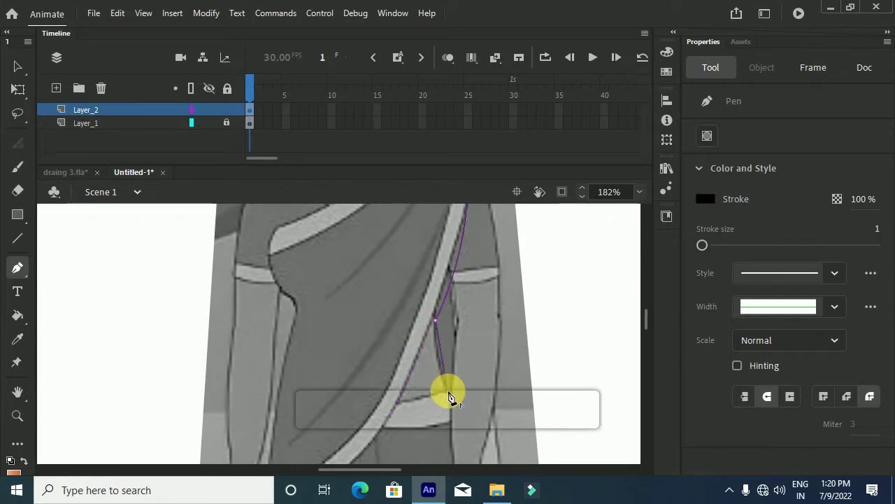
Step: Undo the straight waist segment and replace it with an inward curve down to the top corner of the waistband beside the arm
key(ctrl+z)
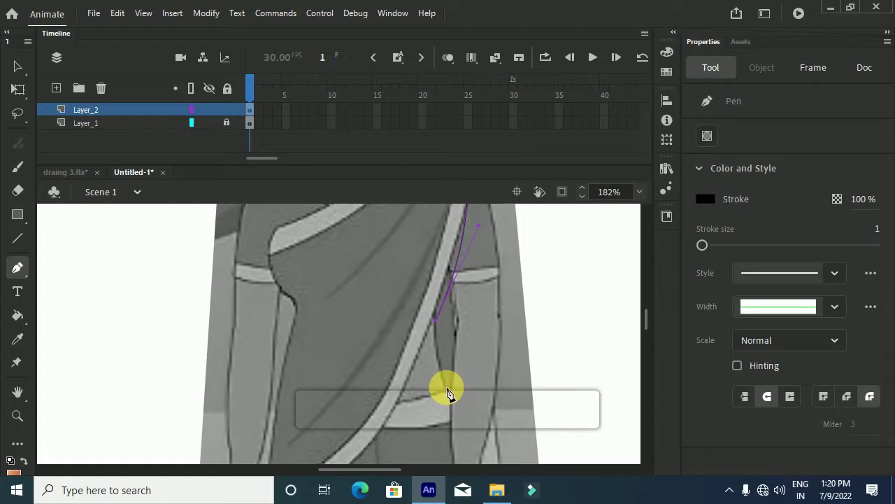
drag(448, 389, 465, 428)
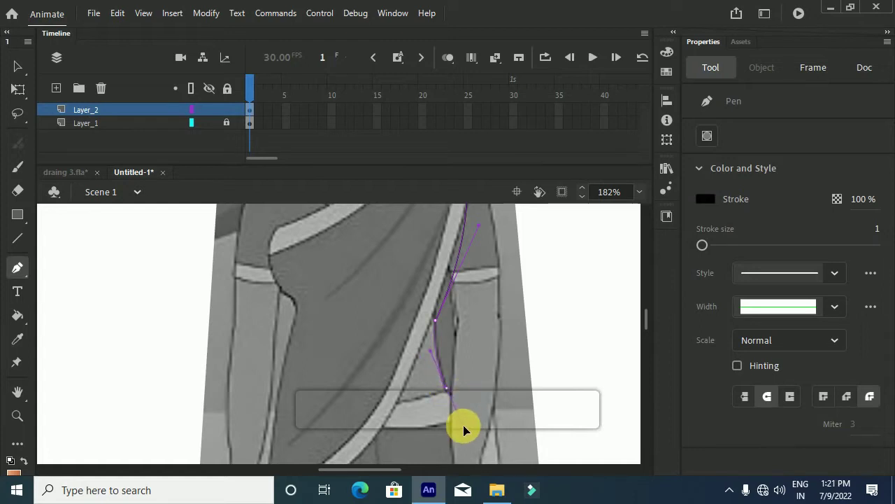
scroll(452, 394, down, 2)
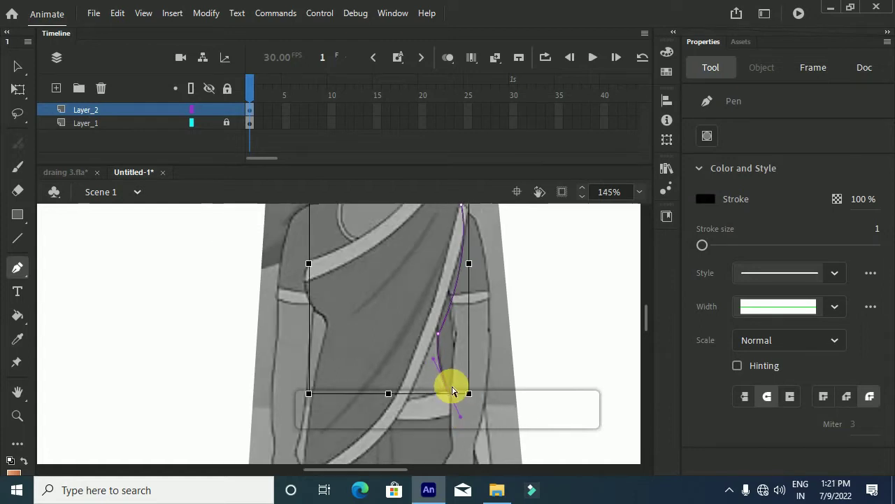
scroll(452, 392, up, 5)
scroll(452, 393, down, 3)
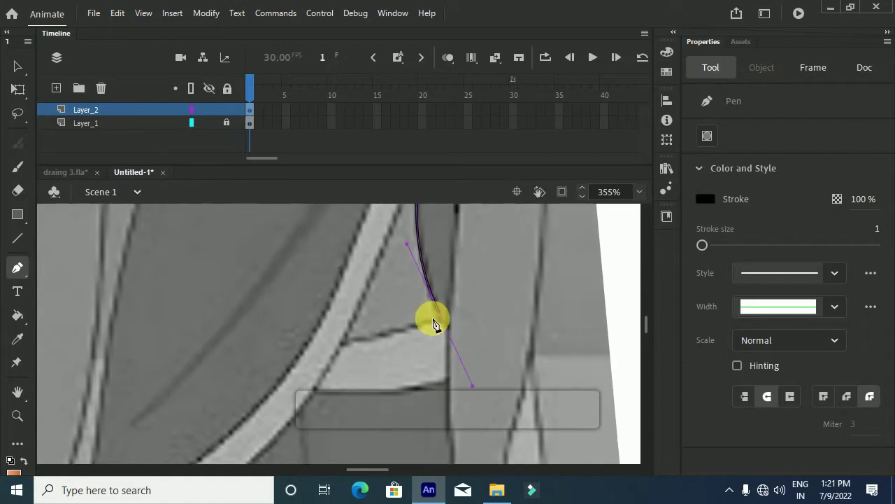
click(441, 320)
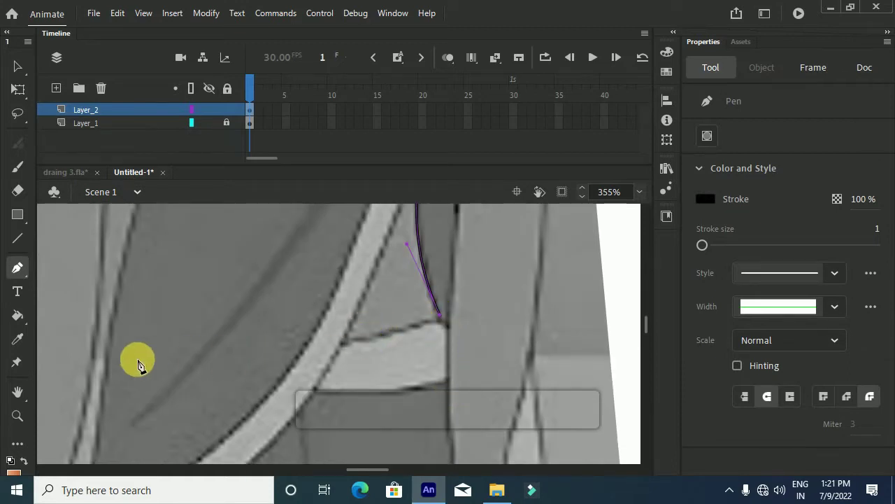
Step: Continue the outline across the waist in a downward-bowed curve and up the opposite side to just below the bust
scroll(224, 311, down, 1)
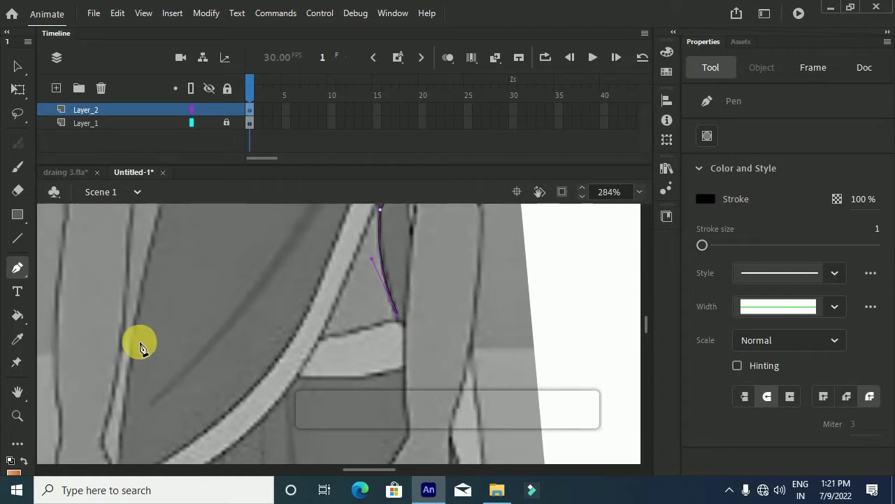
mouse_move(133, 327)
mouse_down()
mouse_move(108, 266)
mouse_move(36, 274)
mouse_up()
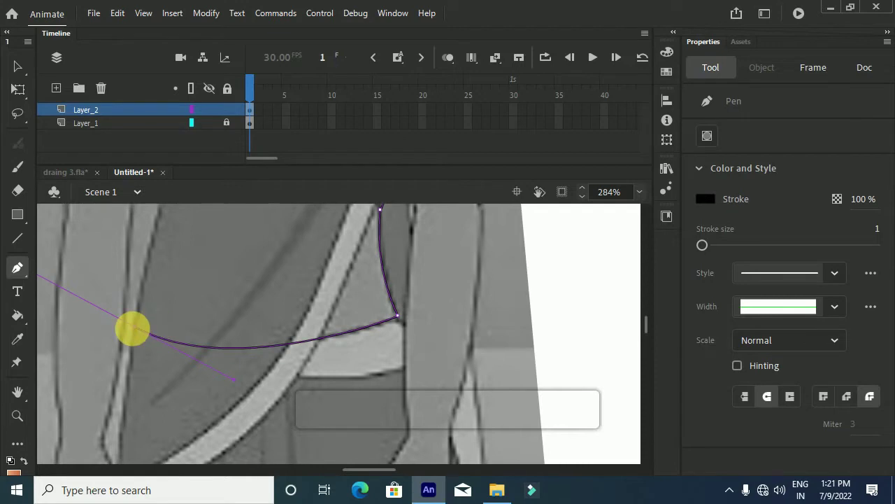
scroll(136, 331, up, 2)
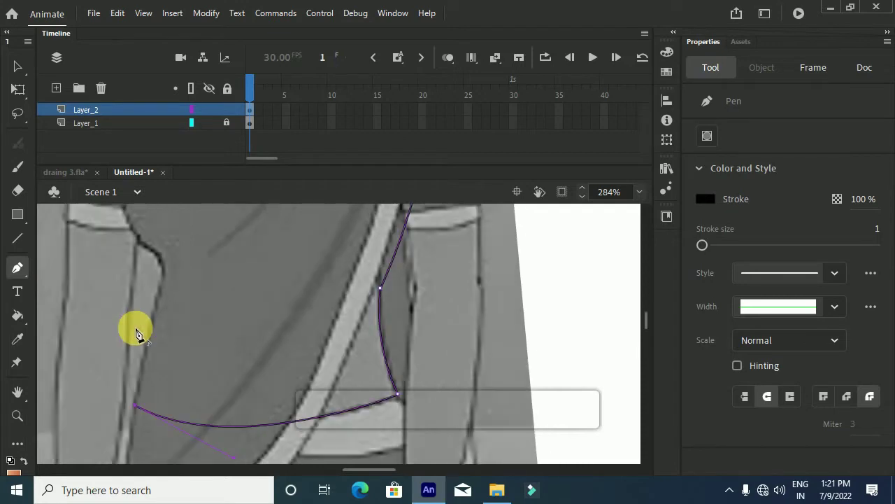
mouse_move(165, 276)
mouse_down()
mouse_move(179, 240)
mouse_move(200, 256)
mouse_move(182, 211)
mouse_up()
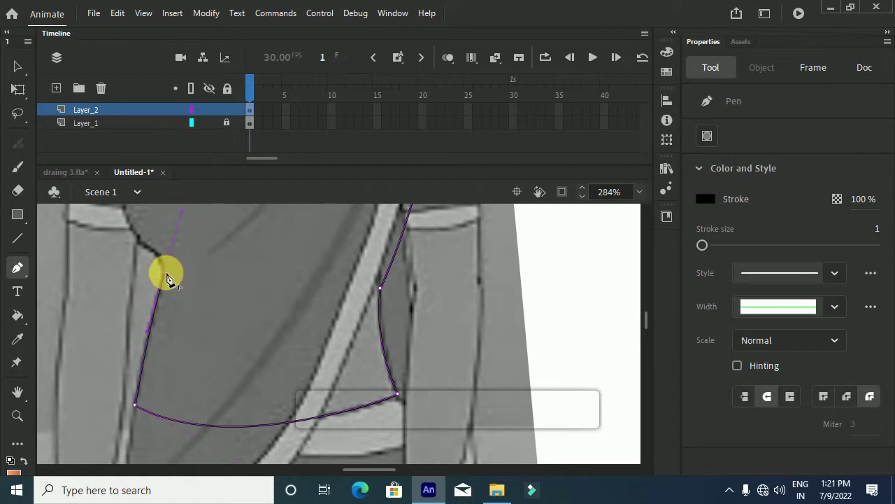
Step: Round the outline over the bust notch and close it with a curve up to the starting point on the blouse-side shoulder
scroll(166, 276, up, 4)
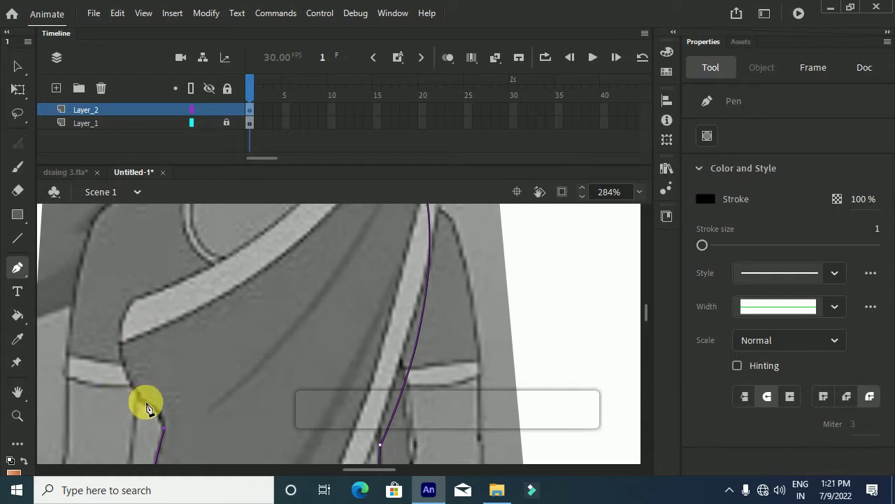
drag(145, 402, 126, 391)
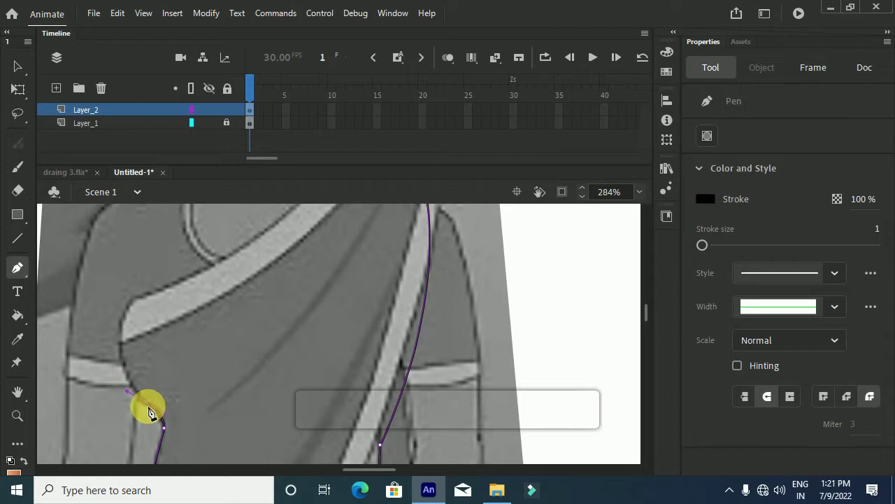
scroll(156, 316, up, 2)
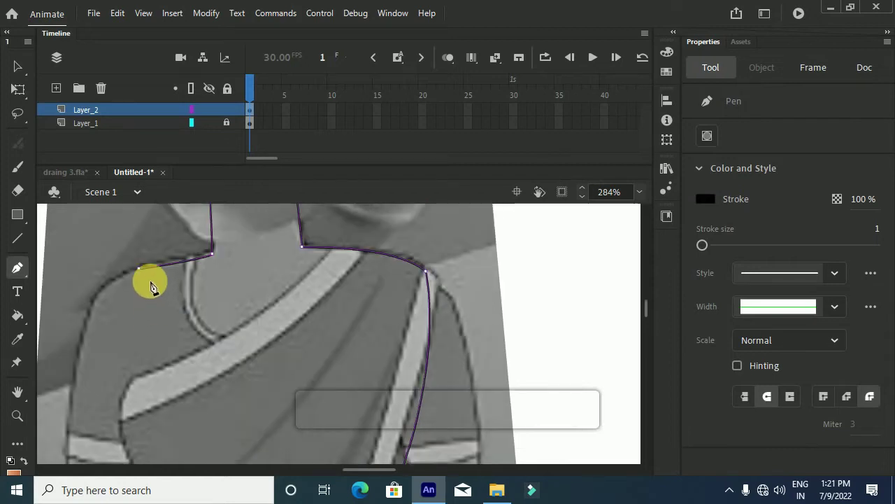
drag(140, 269, 177, 166)
scroll(156, 306, down, 5)
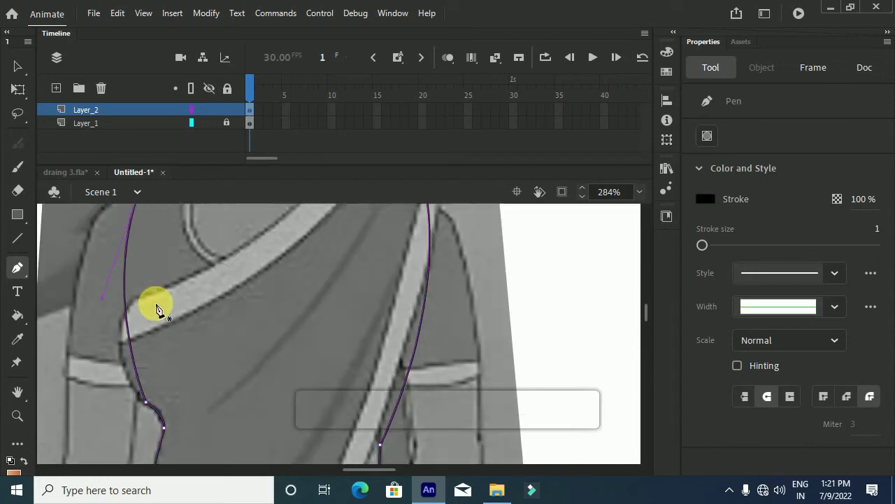
scroll(156, 308, down, 3)
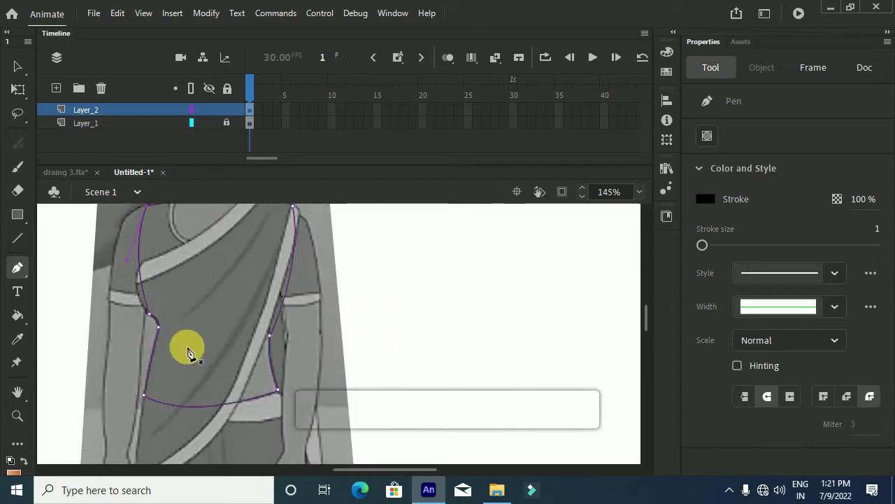
scroll(200, 307, up, 1)
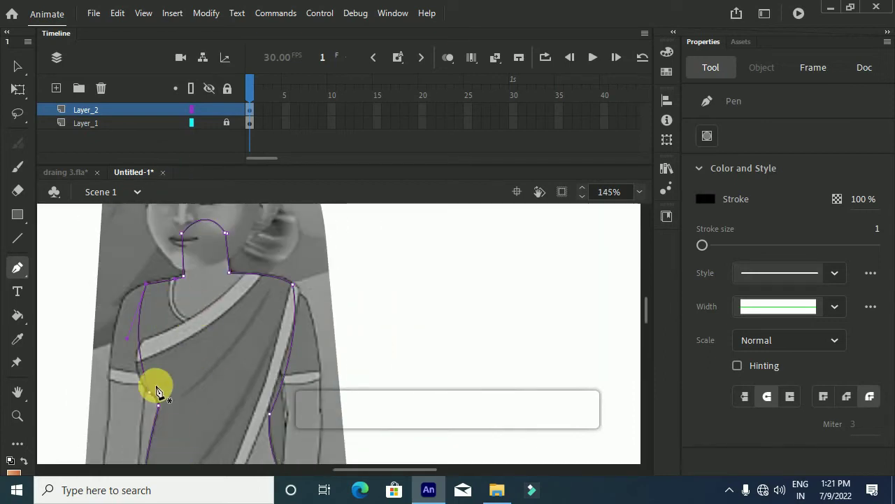
key(v)
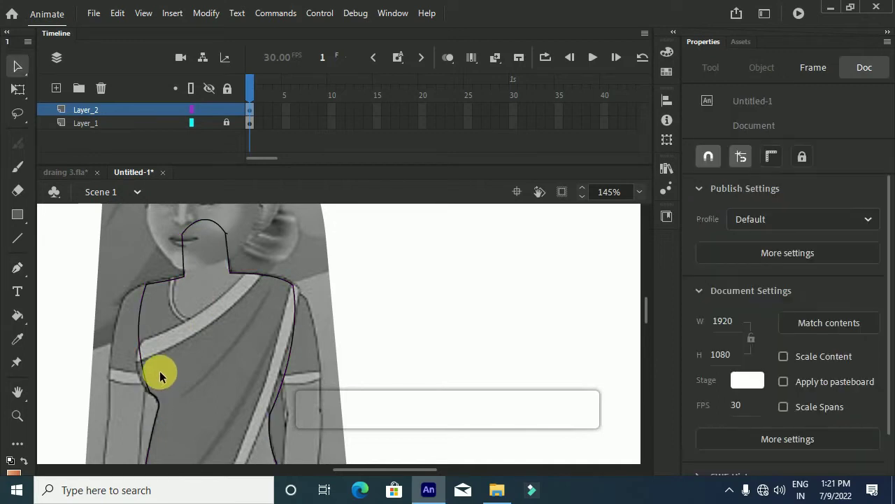
Step: Draw the inner neckline as a U-shaped curve from the blouse-side shoulder line, down across the chest, to the opposite shoulder line
key(p)
scroll(175, 304, up, 3)
scroll(184, 392, down, 2)
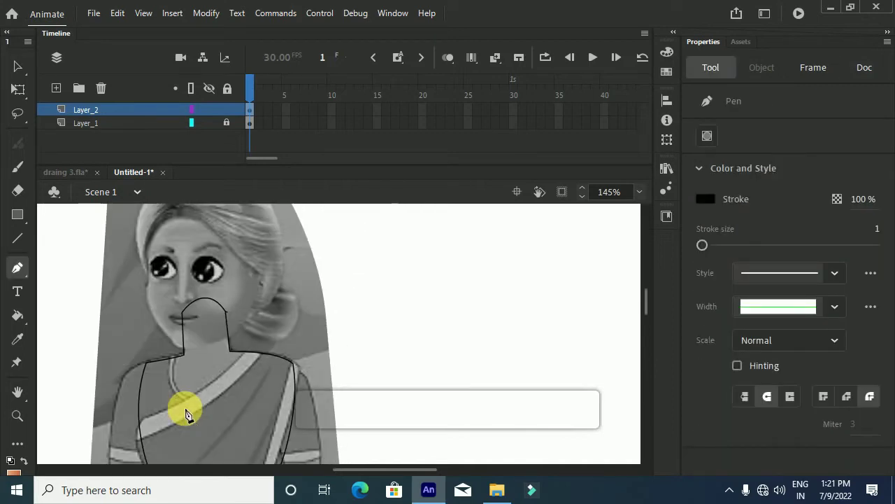
scroll(175, 358, up, 3)
click(181, 362)
click(180, 359)
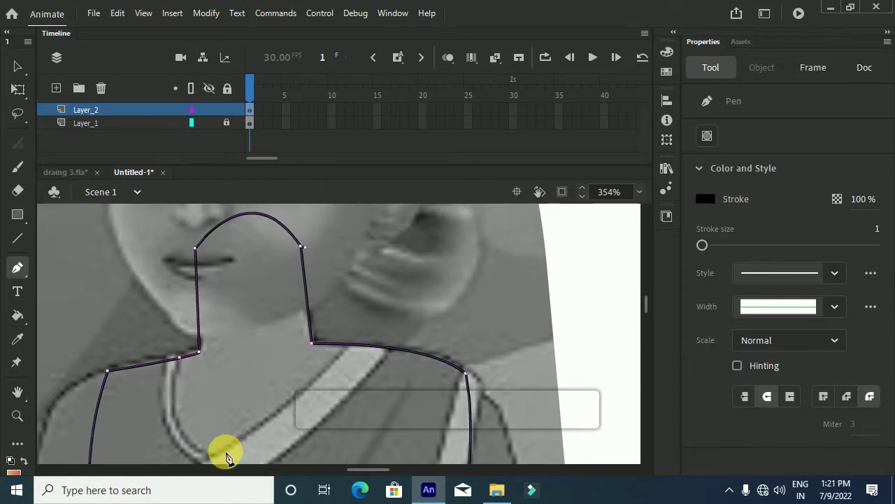
mouse_move(217, 456)
mouse_down()
mouse_move(300, 466)
mouse_move(222, 458)
mouse_up()
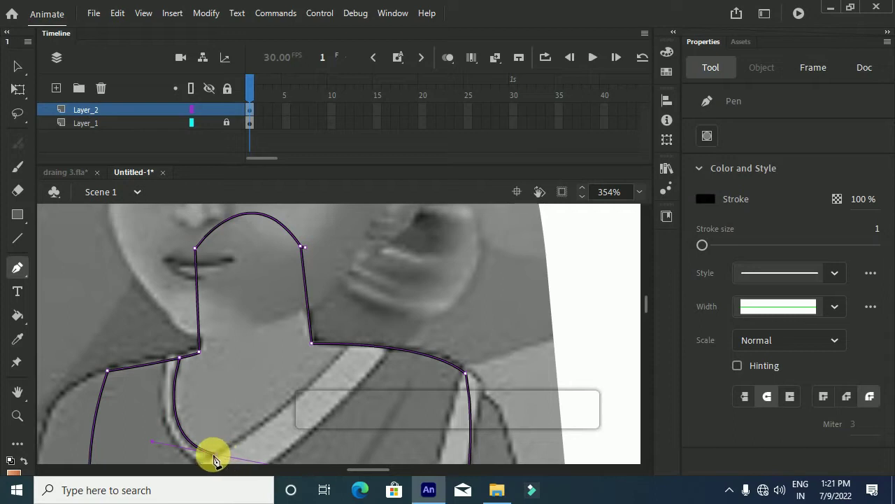
scroll(275, 425, down, 3)
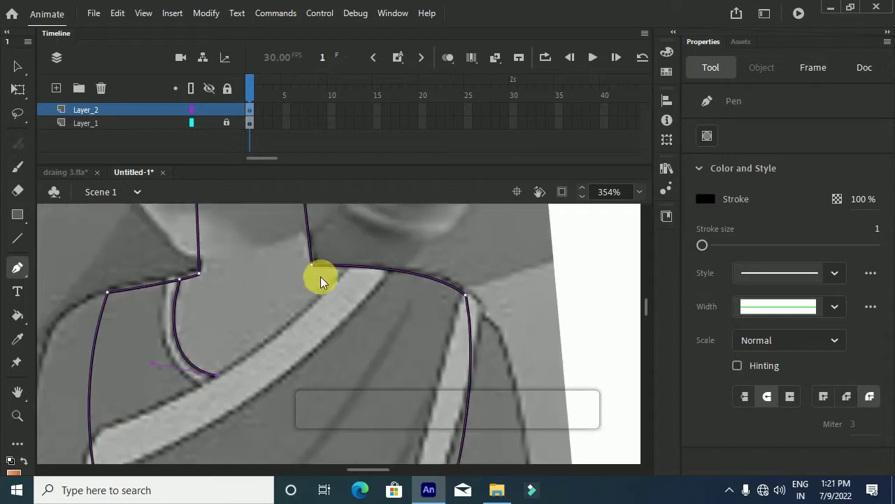
drag(350, 266, 362, 144)
key(v)
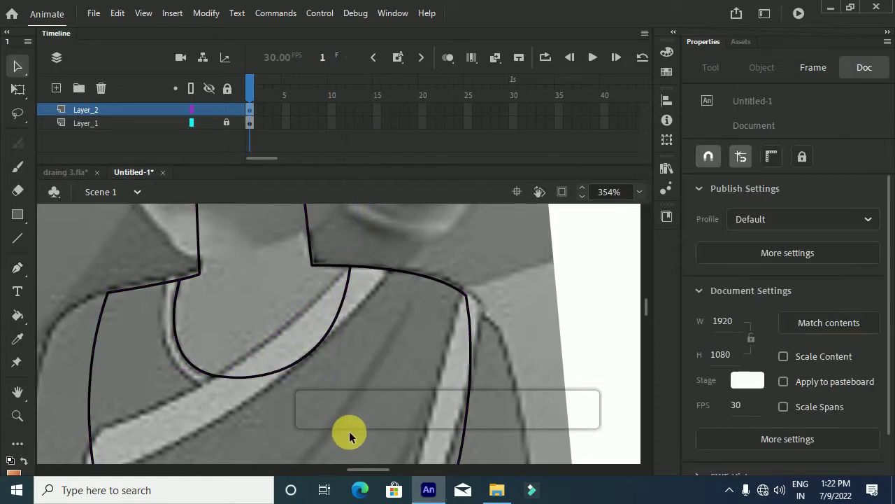
Step: Draw a second U-shaped curve just outside the first neckline to form a narrow band between the shoulder lines
key(p)
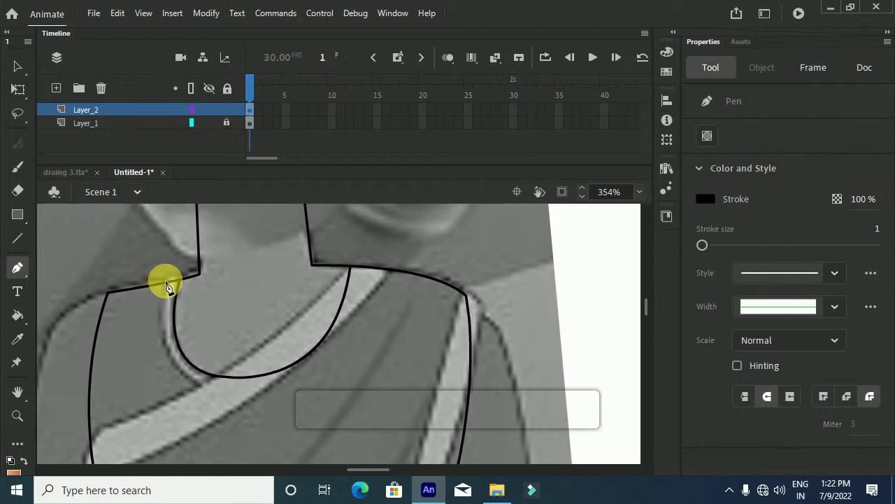
click(167, 284)
click(166, 283)
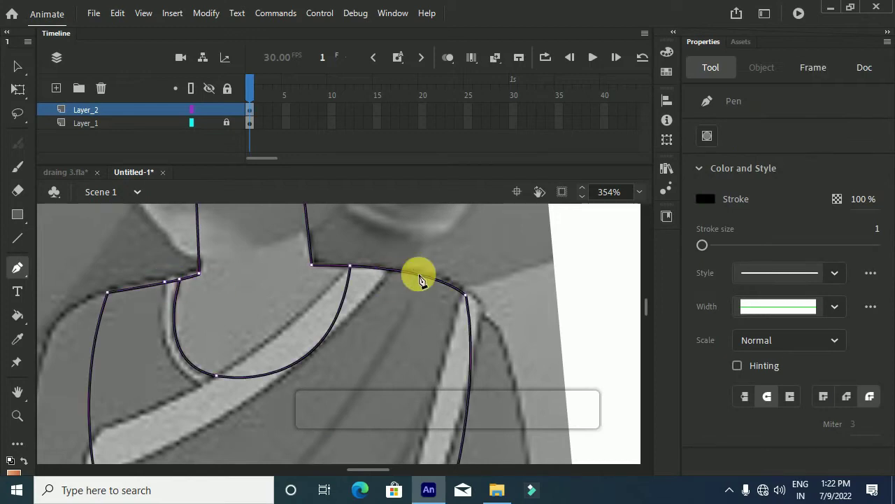
drag(209, 385, 269, 399)
click(207, 385)
drag(357, 267, 361, 124)
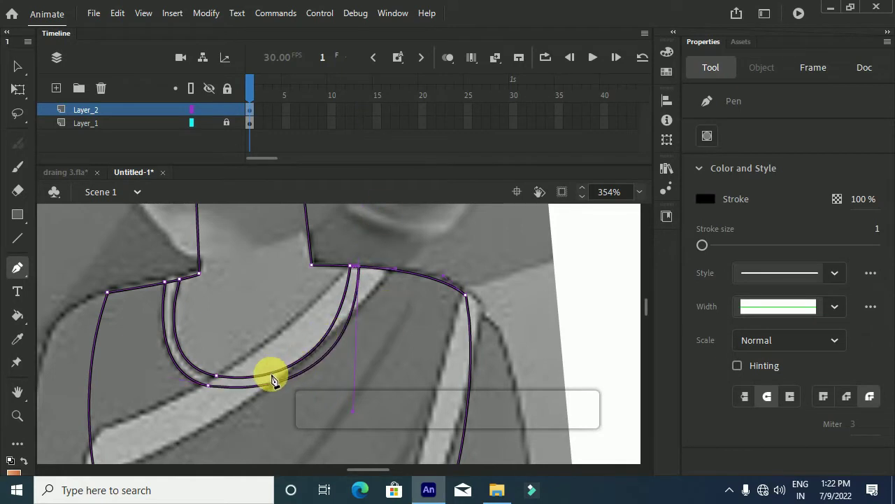
key(v)
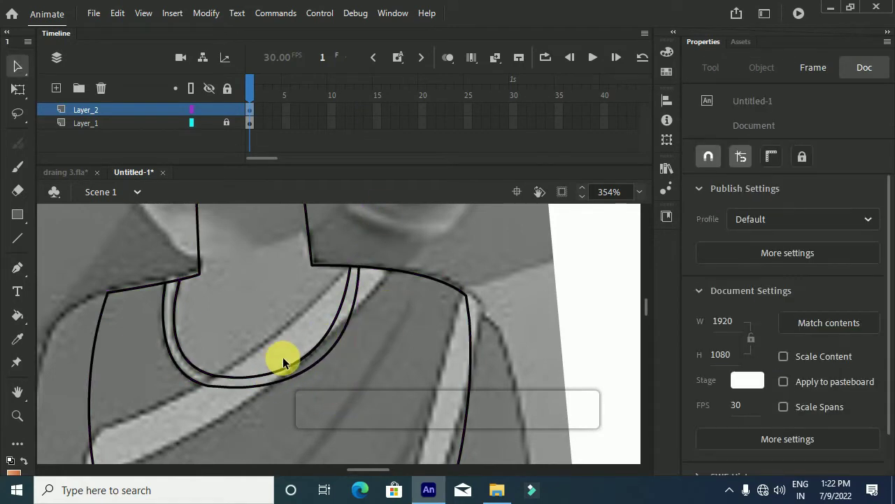
Step: Sample the grey skin tone at the reference's neck and fill the neck area inside the neckline with it
key(p)
scroll(283, 362, down, 5)
scroll(289, 324, up, 3)
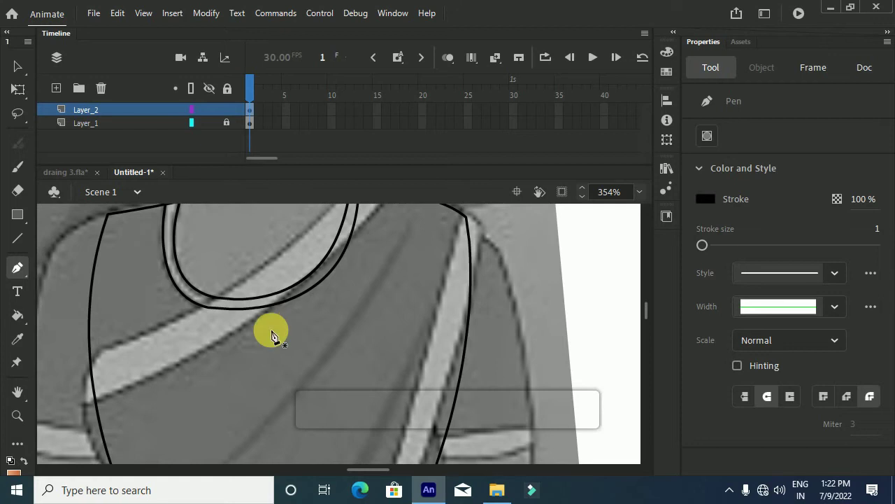
scroll(156, 309, up, 3)
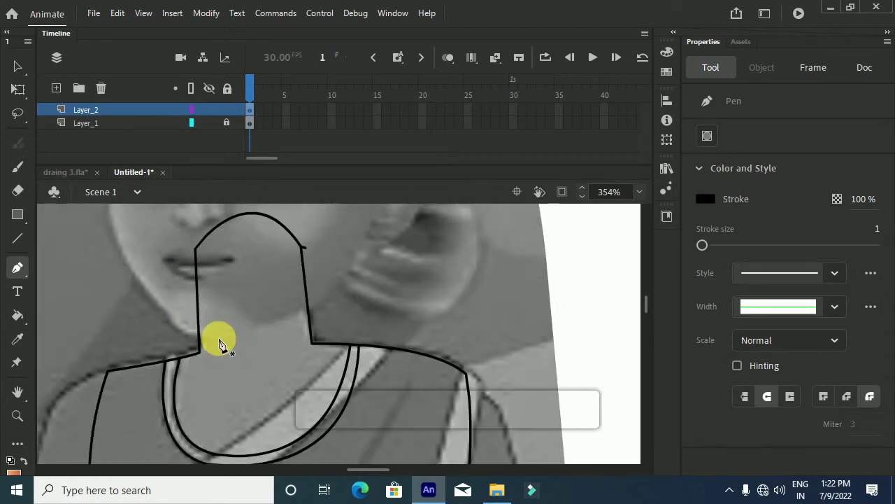
key(i)
click(250, 336)
click(258, 341)
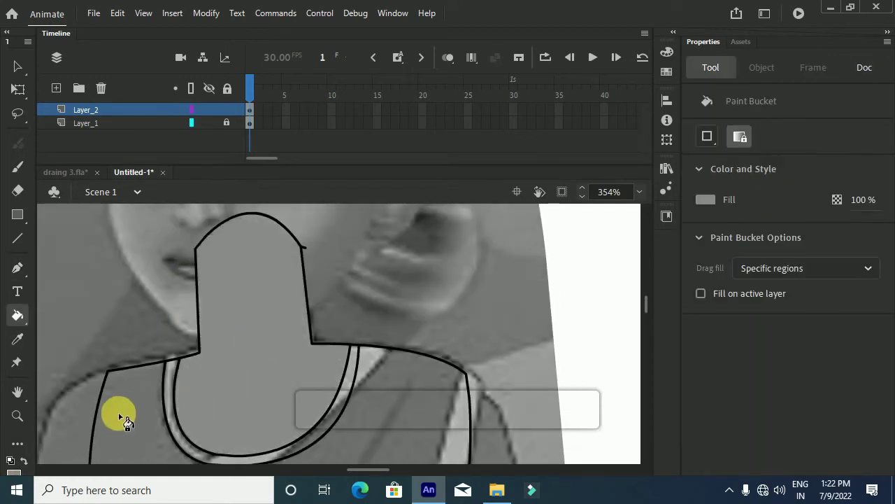
Step: Sample the dark grey of the blouse from the reference and fill the torso outside the neckline band
key(i)
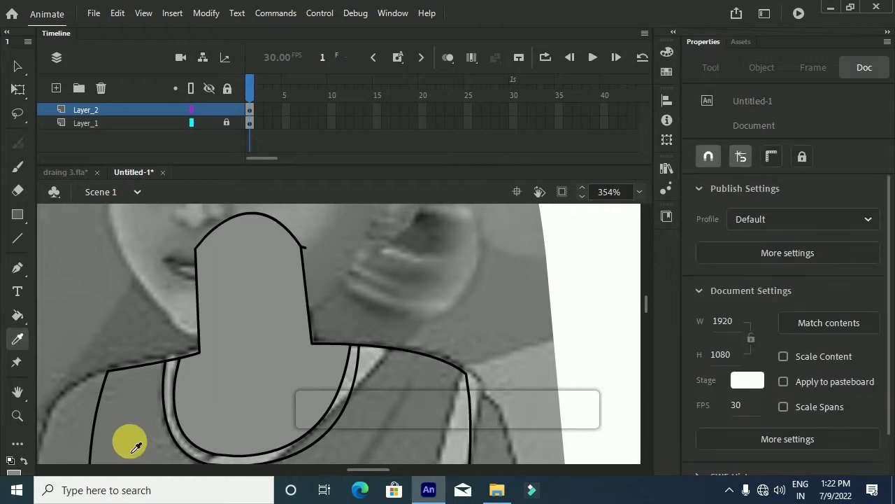
click(137, 451)
click(137, 451)
Step: Sample the light grey of the reference's neckline border and fill the narrow neckline band with it
key(i)
click(180, 440)
key(i)
click(179, 440)
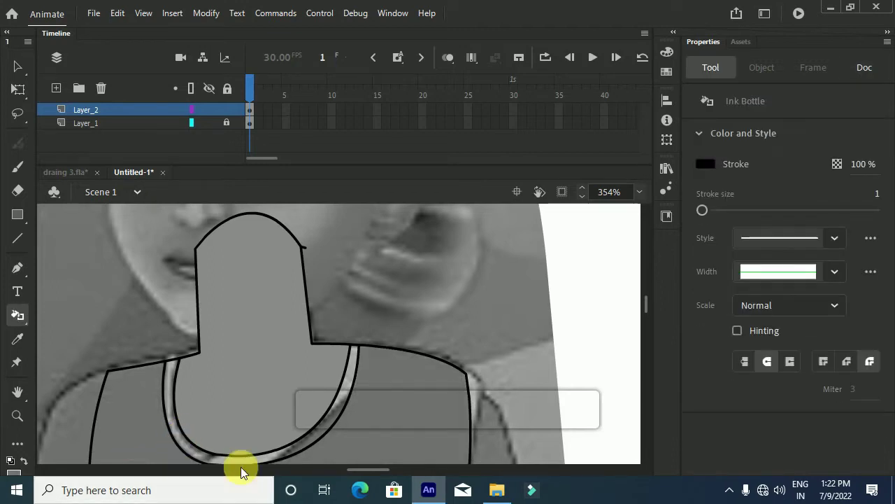
scroll(248, 464, down, 3)
click(250, 302)
key(i)
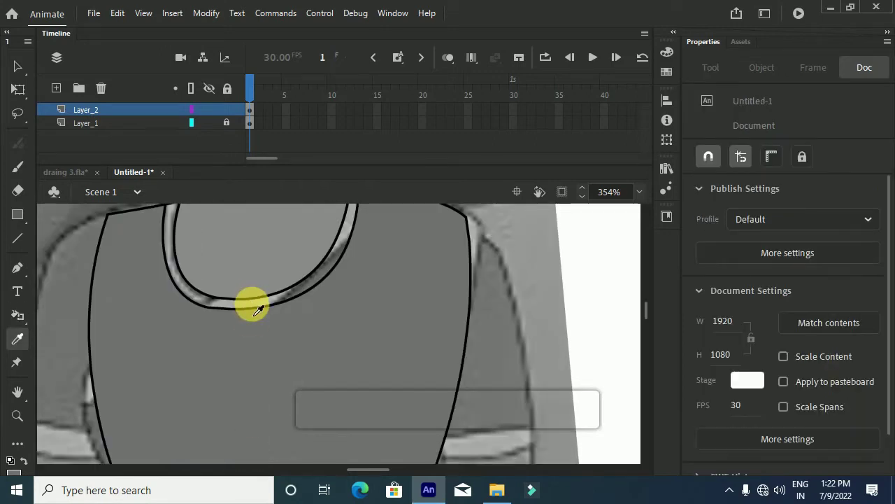
click(256, 312)
click(258, 313)
scroll(255, 312, up, 1)
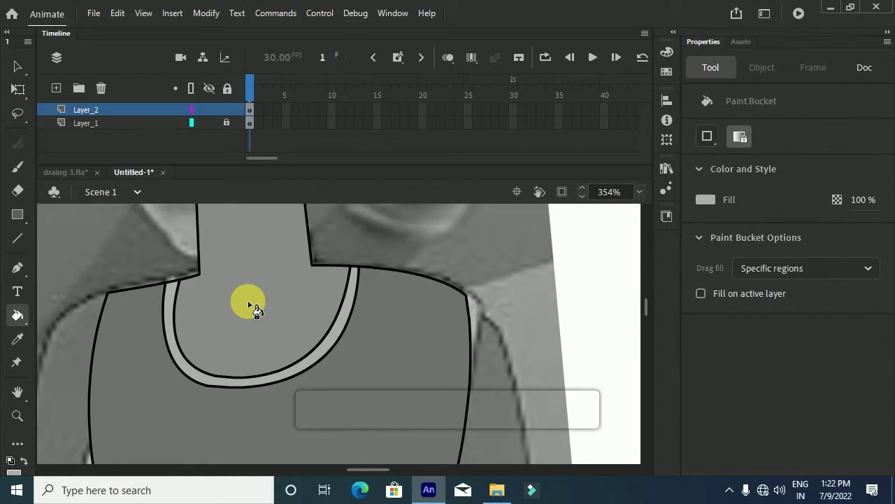
Step: Hide and lock Layer_2, and add a new layer above it for the sari drape
scroll(265, 284, down, 2)
scroll(261, 282, down, 2)
scroll(262, 283, down, 3)
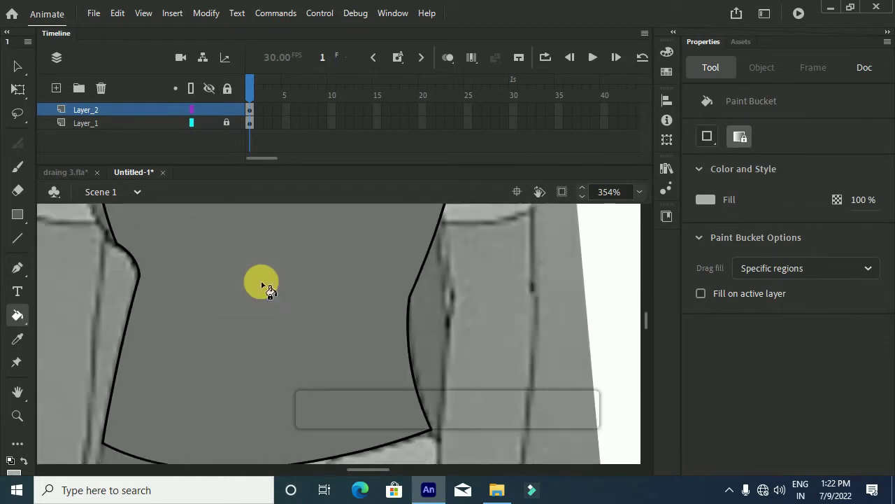
click(207, 109)
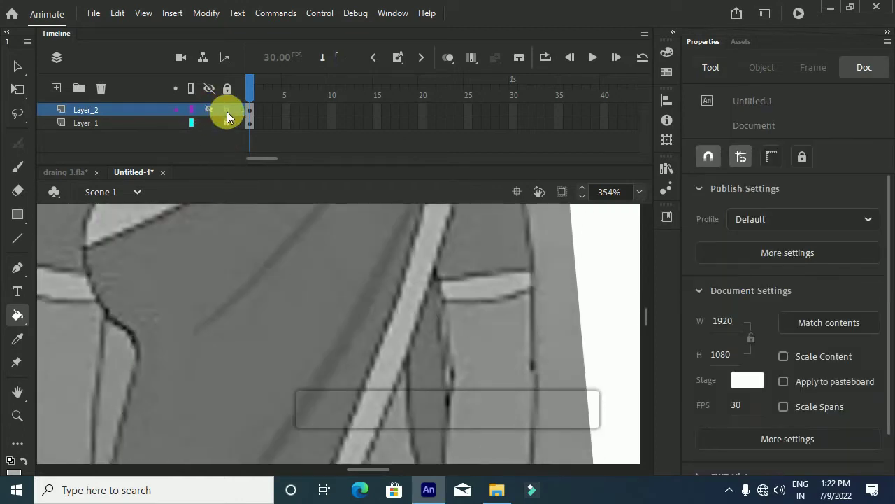
click(57, 88)
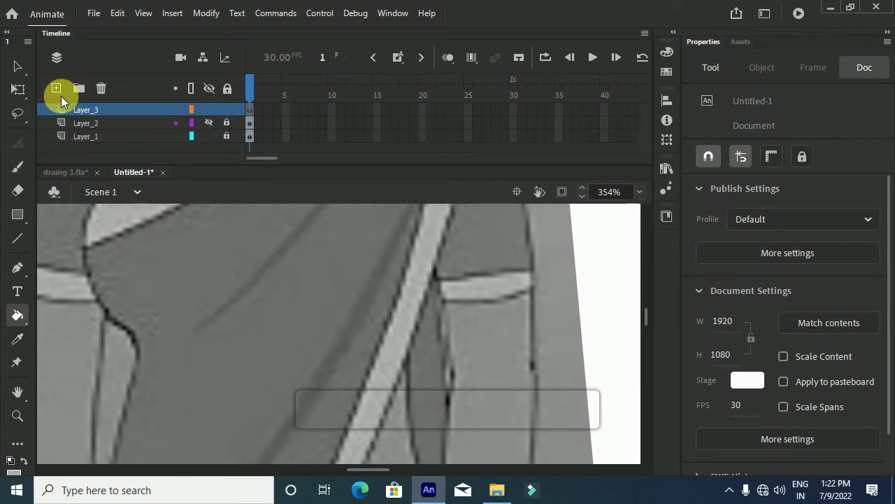
Step: Trace the drape's upper edge with the Pen tool from the underarm diagonally up to the neck and across the shoulder
scroll(260, 306, down, 3)
scroll(261, 327, up, 2)
scroll(256, 301, down, 2)
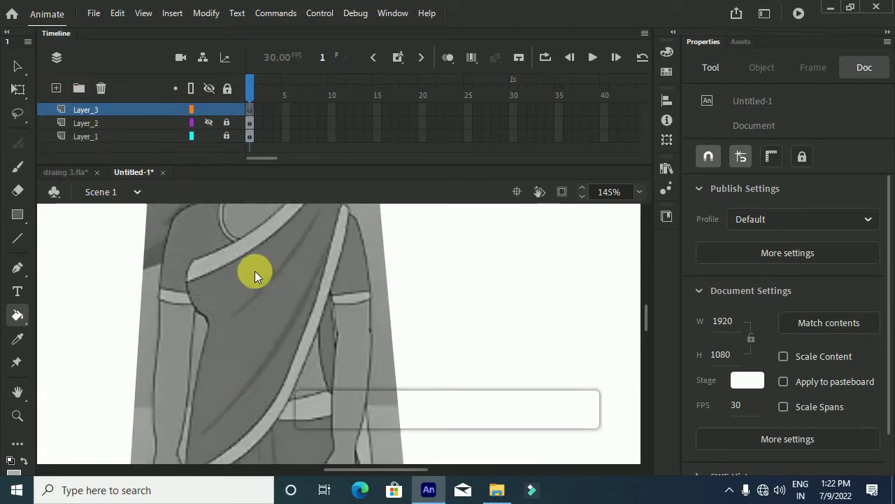
scroll(240, 310, up, 2)
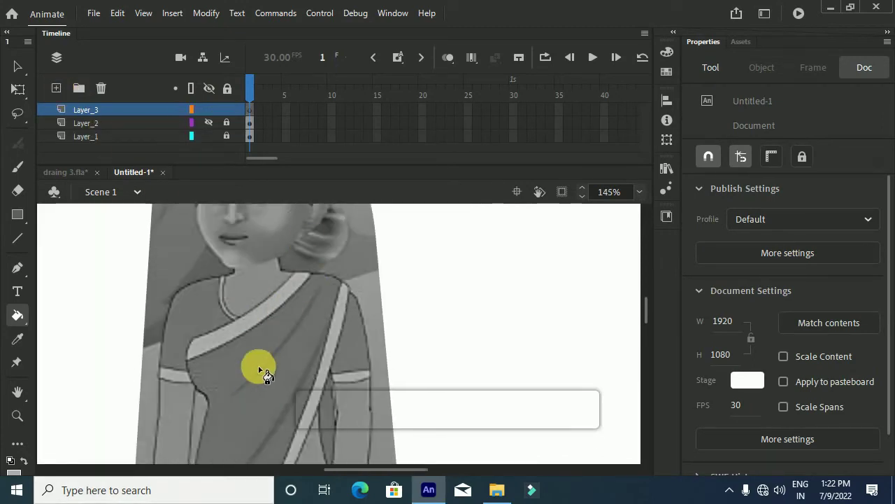
key(p)
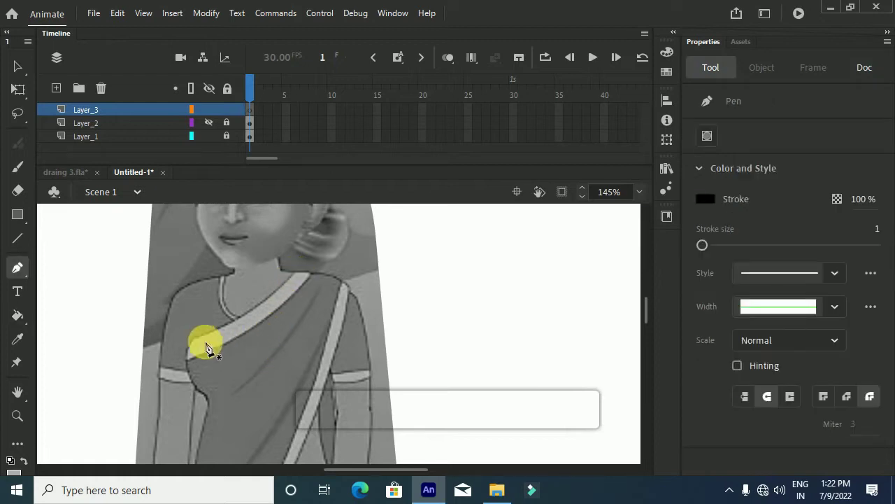
scroll(201, 343, up, 2)
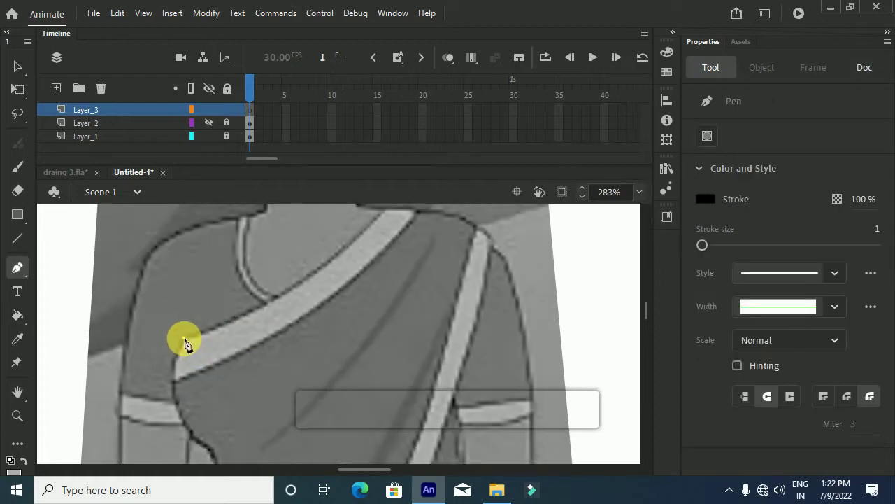
click(184, 343)
scroll(367, 271, up, 2)
click(388, 295)
mouse_move(405, 264)
mouse_down()
mouse_move(422, 216)
mouse_move(430, 221)
mouse_up()
click(385, 286)
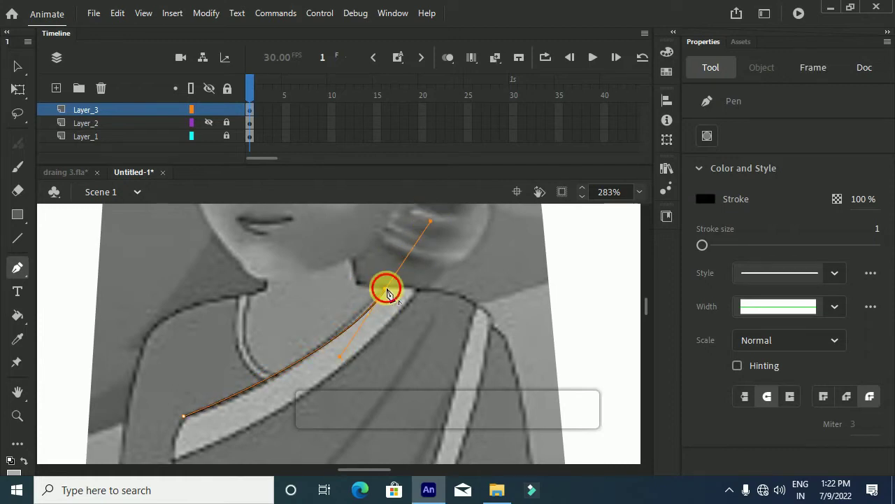
click(417, 289)
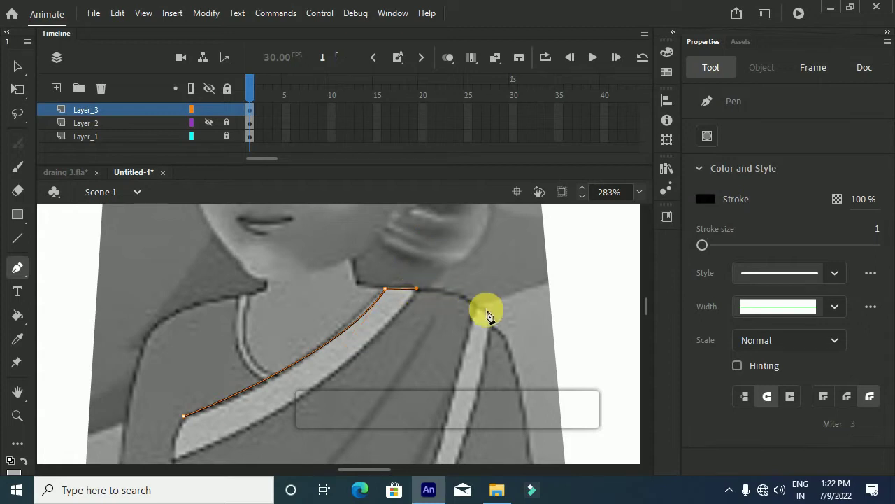
drag(494, 316, 513, 345)
Step: Continue the drape outline from the shoulder down the outer edge of the long border to just above the waist
scroll(491, 314, down, 3)
scroll(491, 314, up, 2)
scroll(491, 315, down, 5)
scroll(359, 340, down, 3)
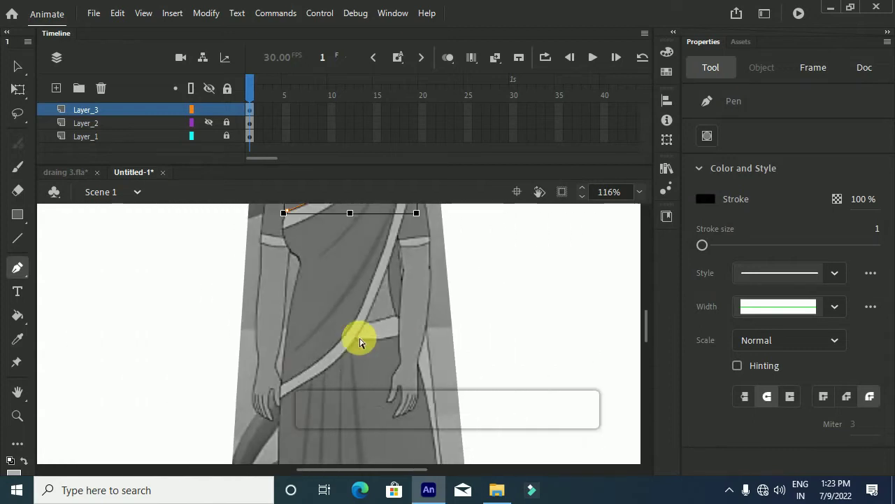
scroll(380, 270, up, 2)
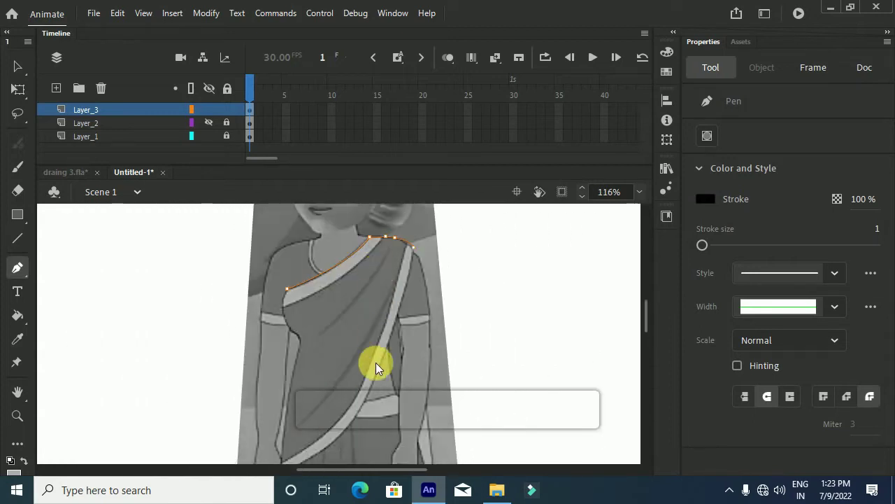
drag(382, 362, 371, 383)
Step: Extend the drape outline along the border's lower edge past the waist to the hand at the opposite hip
scroll(383, 363, down, 4)
scroll(304, 340, up, 2)
ctrl+scroll(315, 370, up, 1)
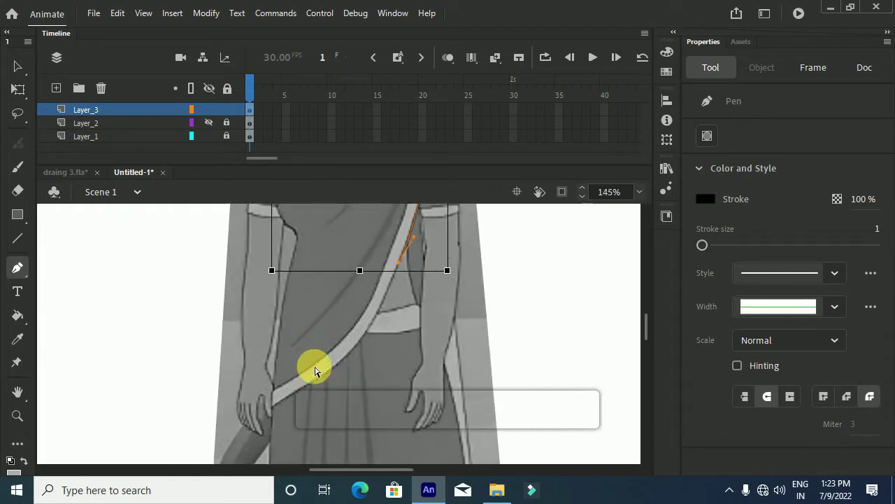
ctrl+scroll(315, 371, up, 1)
drag(339, 368, 281, 393)
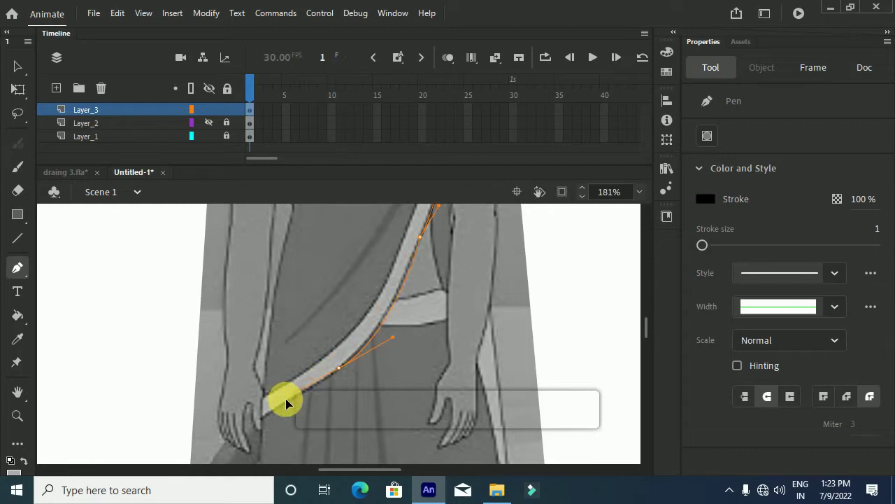
click(286, 400)
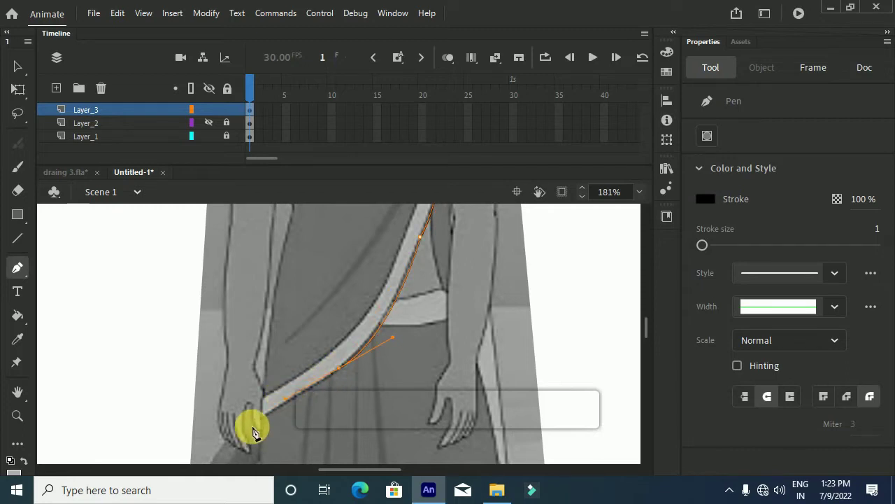
click(260, 415)
drag(253, 416, 257, 419)
scroll(275, 403, up, 1)
scroll(274, 431, down, 1)
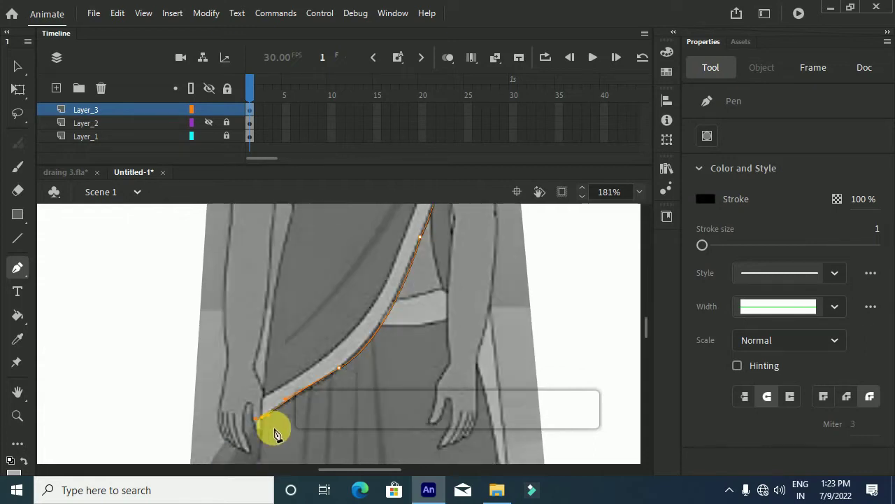
Step: Trace the border's end and the torso side up past the waist and bust, closing the drape outline at its starting point
click(263, 397)
click(286, 243)
drag(294, 224, 288, 244)
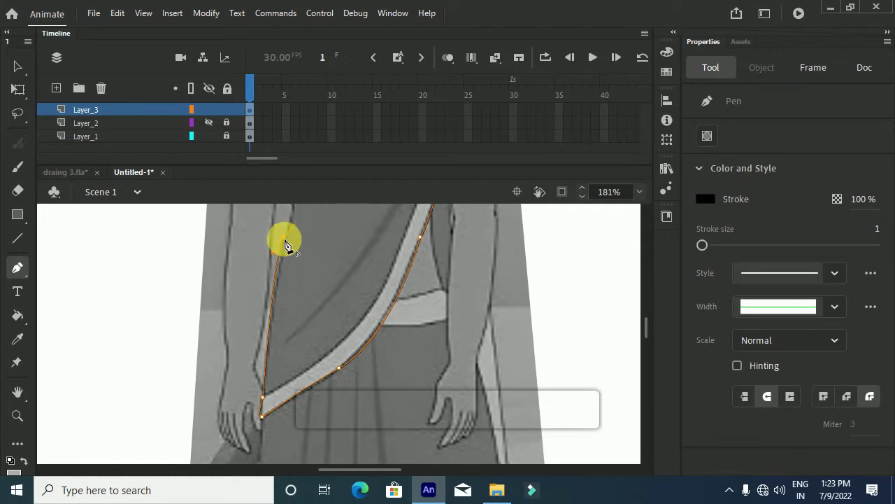
scroll(286, 243, up, 3)
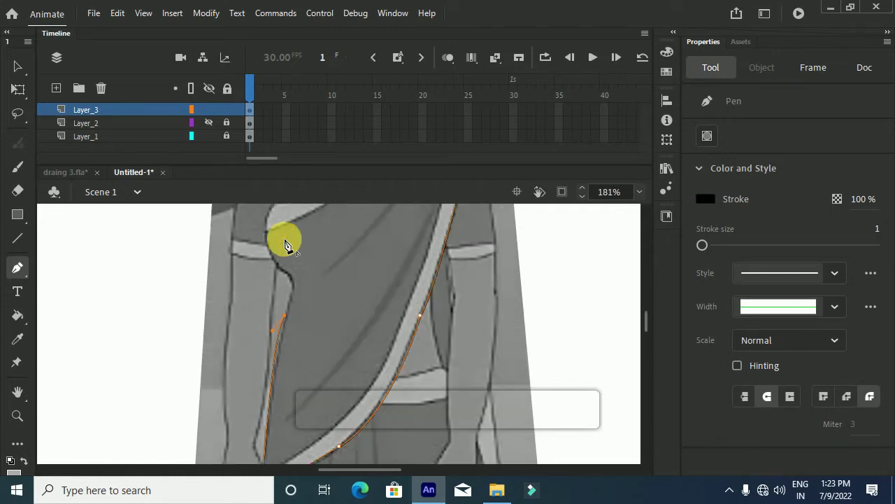
click(293, 290)
drag(277, 266, 258, 264)
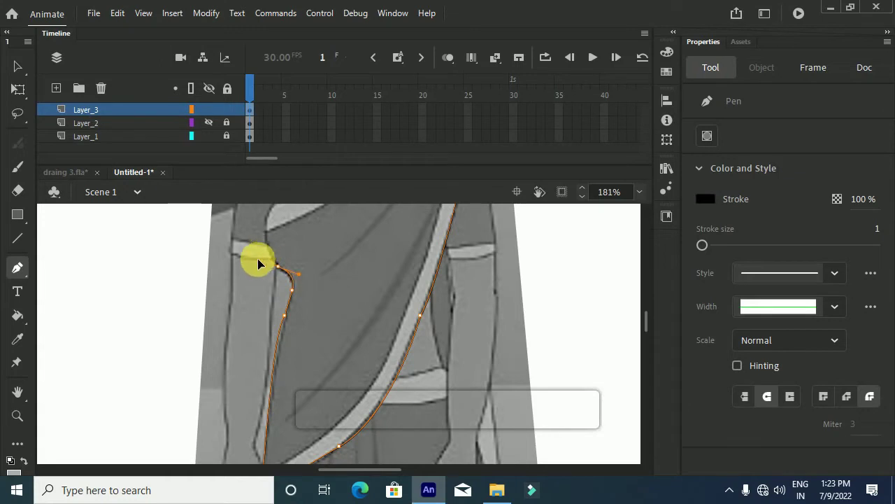
scroll(280, 274, up, 3)
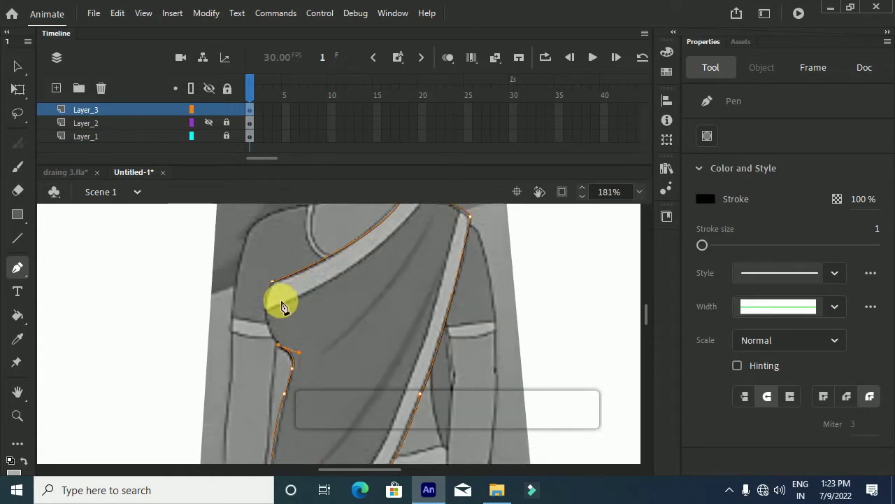
click(273, 282)
drag(282, 286, 296, 253)
scroll(323, 306, down, 1)
scroll(323, 307, up, 1)
key(v)
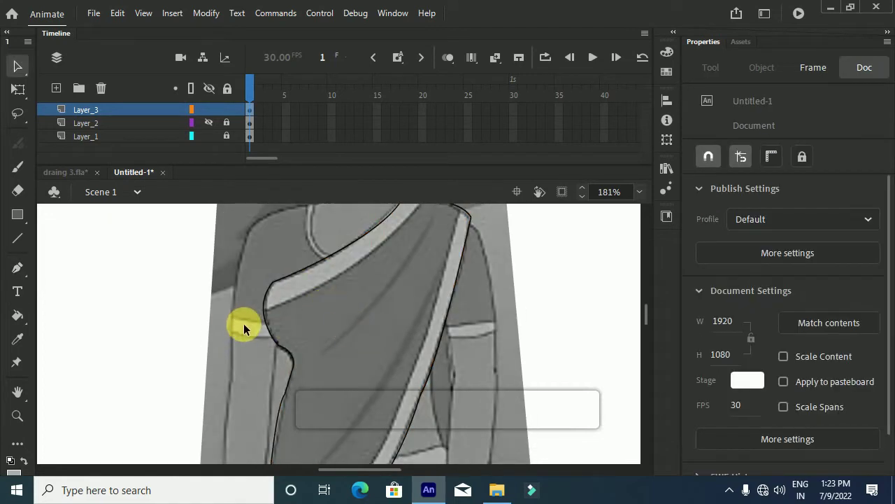
Step: Draw the inner edge of the drape's upper border as a curve from the underarm side to the shoulder line
key(p)
scroll(245, 308, up, 2)
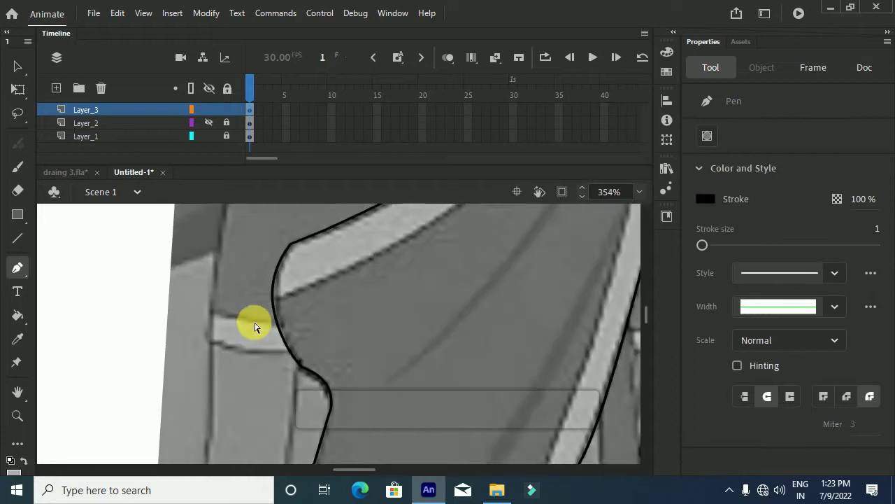
click(277, 304)
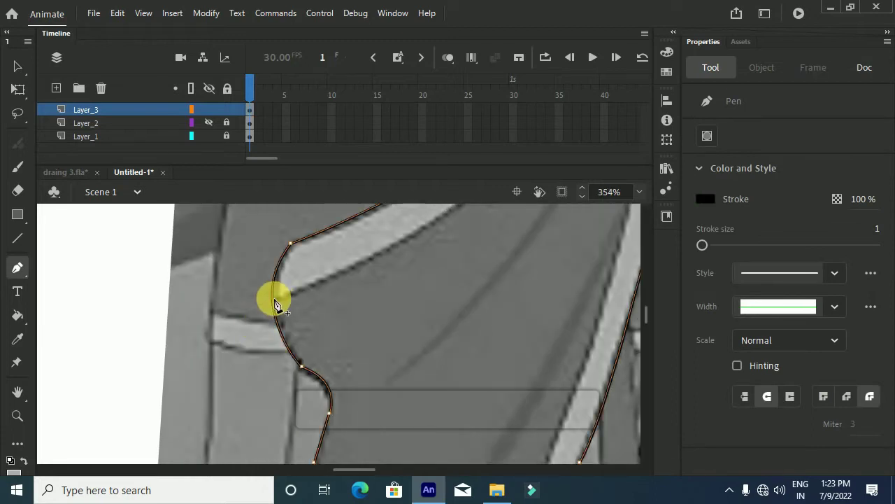
scroll(303, 308, up, 2)
scroll(304, 308, down, 3)
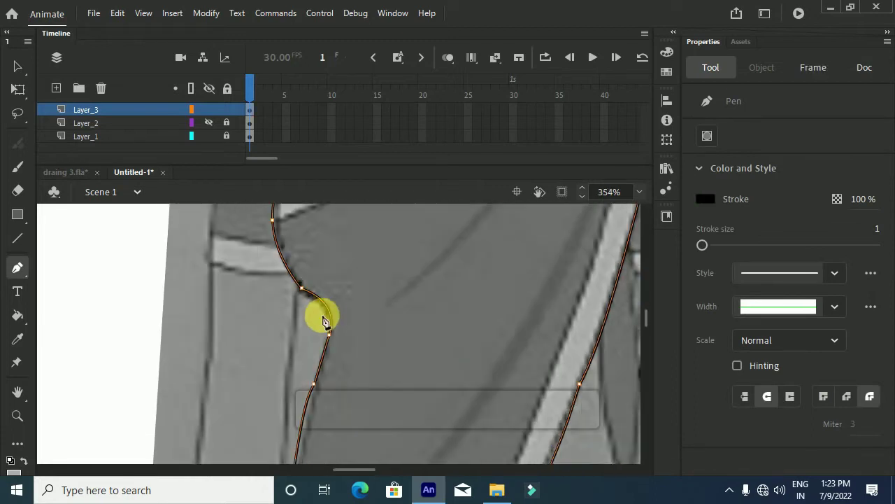
scroll(325, 314, down, 4)
scroll(371, 271, up, 3)
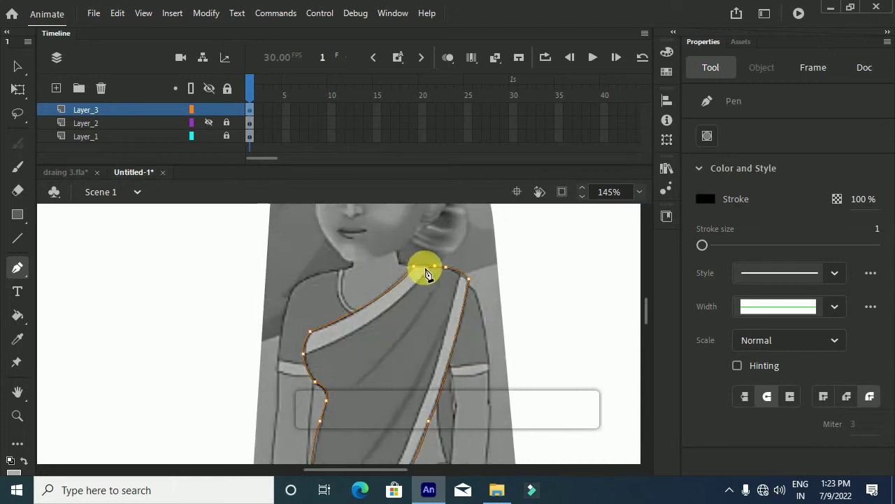
drag(435, 268, 457, 226)
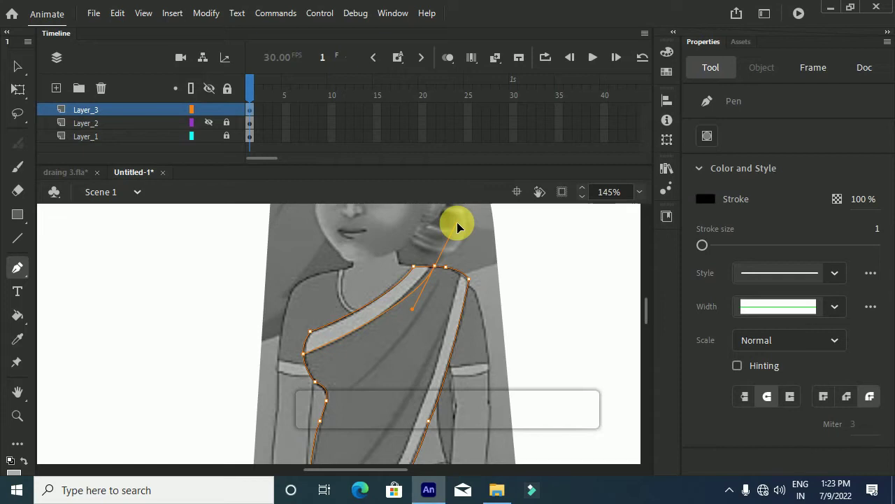
scroll(458, 226, up, 5)
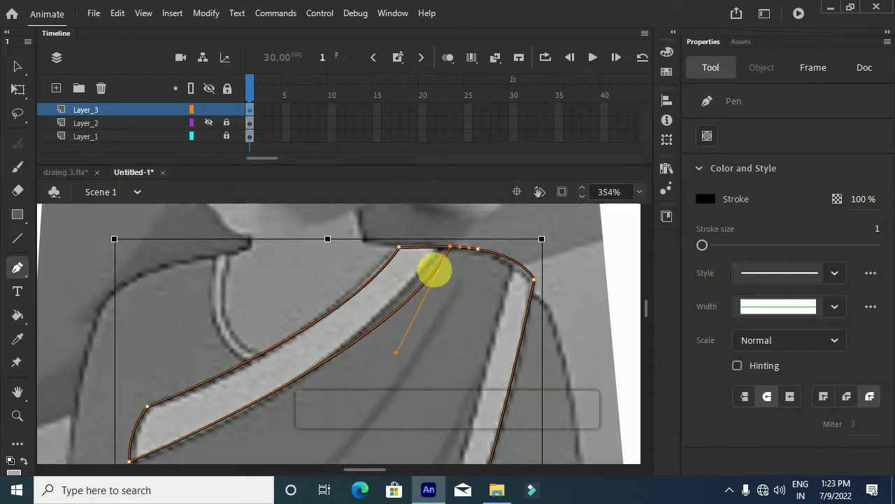
Step: Adjust the upper border's inner edge by moving its shoulder end and bending the curve to match the reference
key(v)
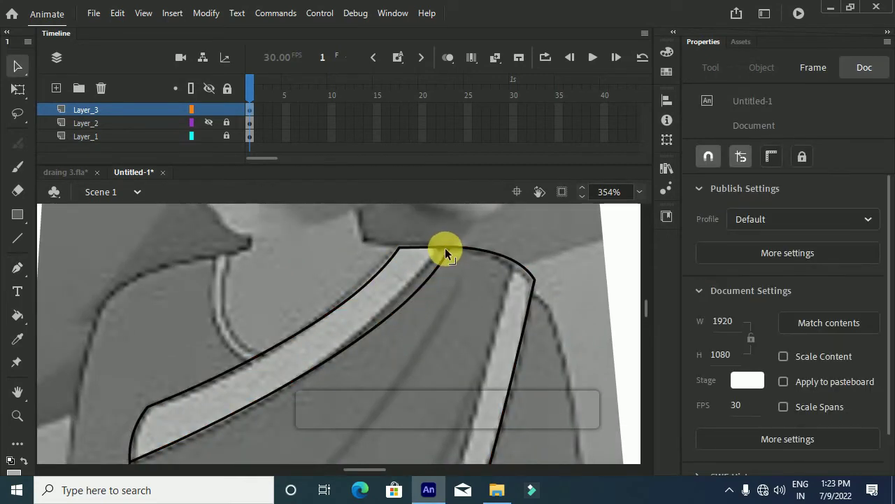
drag(445, 250, 439, 249)
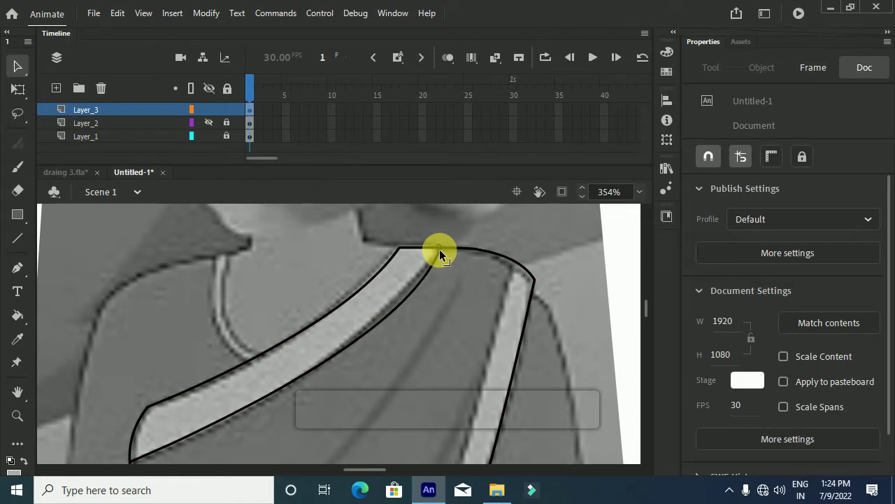
drag(414, 292, 406, 288)
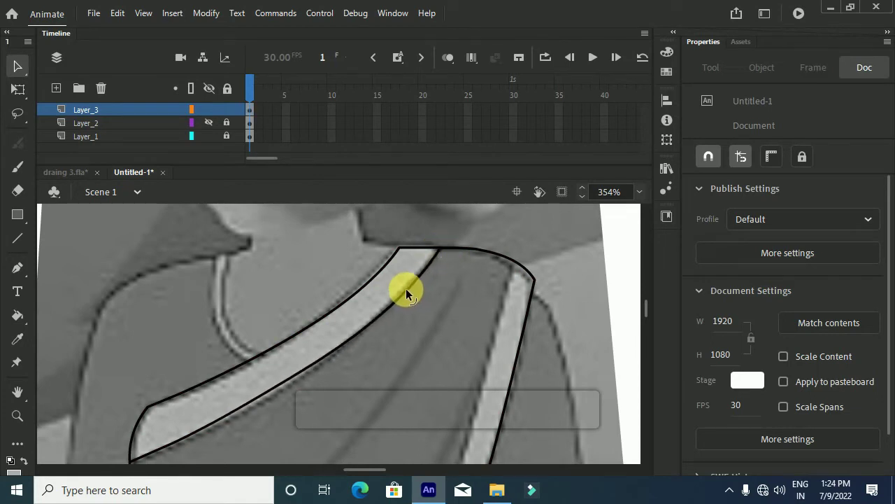
Step: Draw the inner edge of the drape's side border with the Pen tool, curving from the shoulder past the waist to the opposite hip
scroll(331, 333, down, 2)
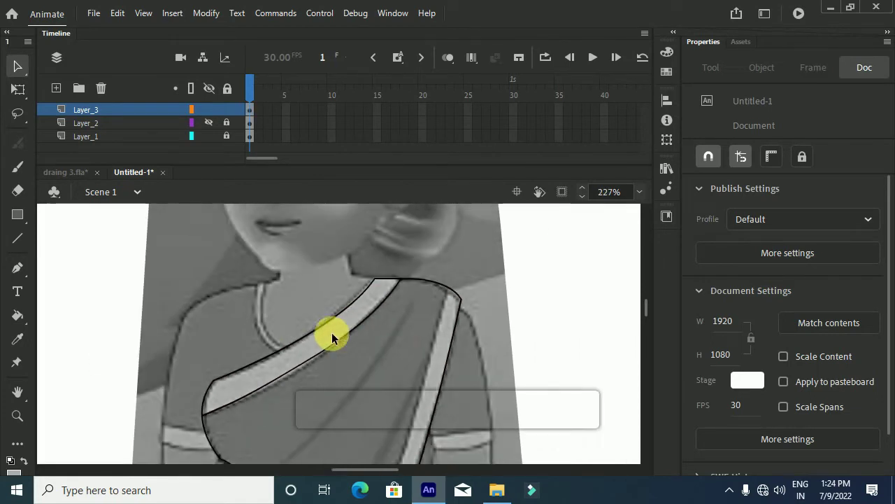
key(p)
click(451, 294)
scroll(448, 293, down, 5)
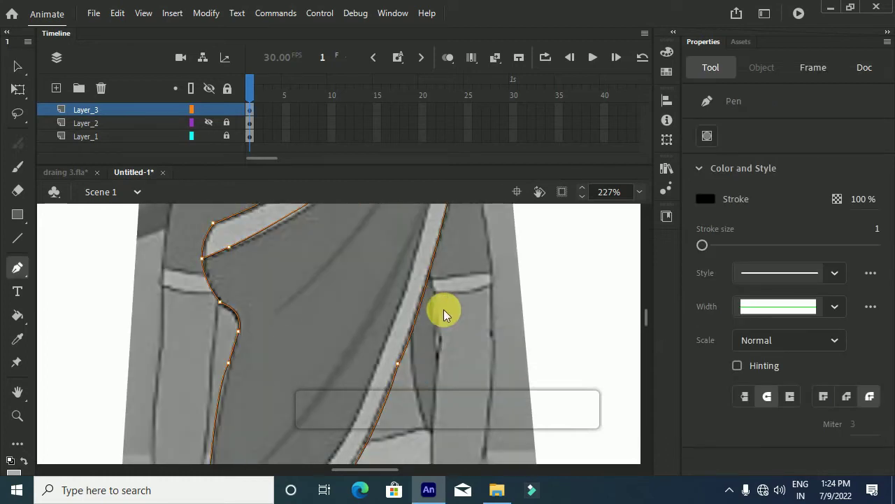
scroll(410, 316, down, 1)
scroll(410, 322, up, 3)
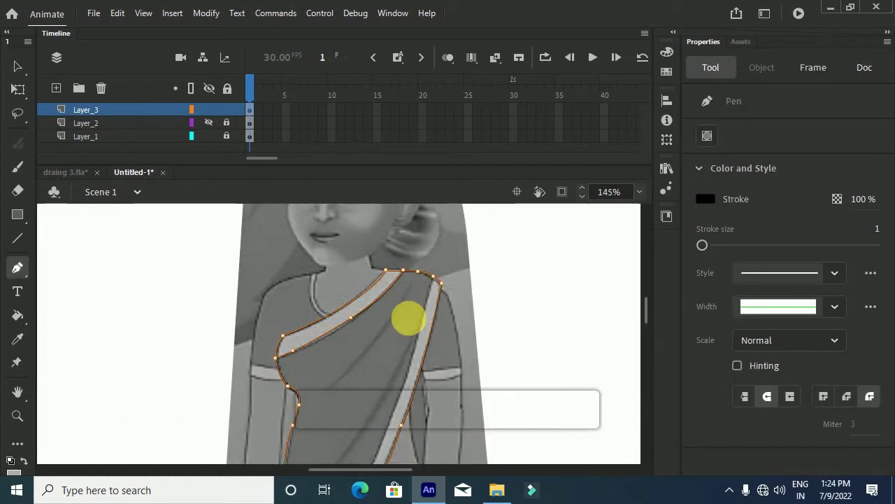
click(399, 405)
click(396, 395)
scroll(399, 397, down, 6)
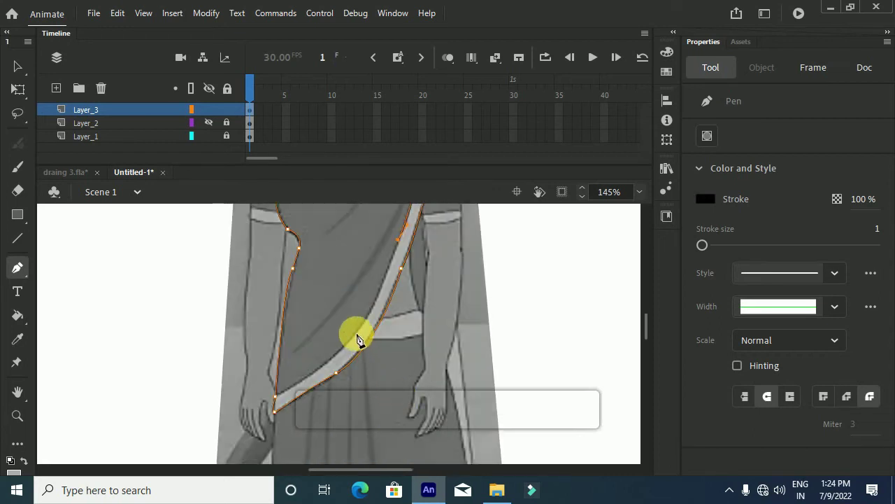
drag(357, 338, 345, 341)
click(270, 410)
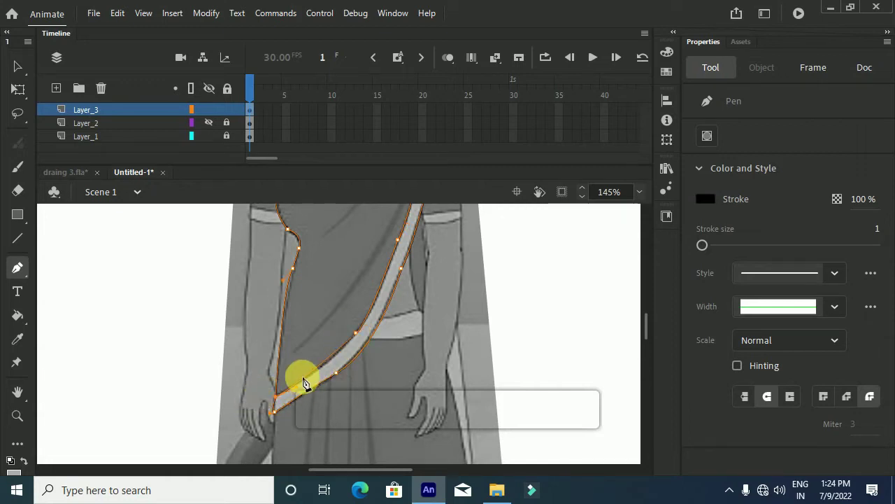
Step: Bend the inner and outer edges of the drape's lower border around the waist and hip to match the reference
scroll(303, 382, up, 4)
key(v)
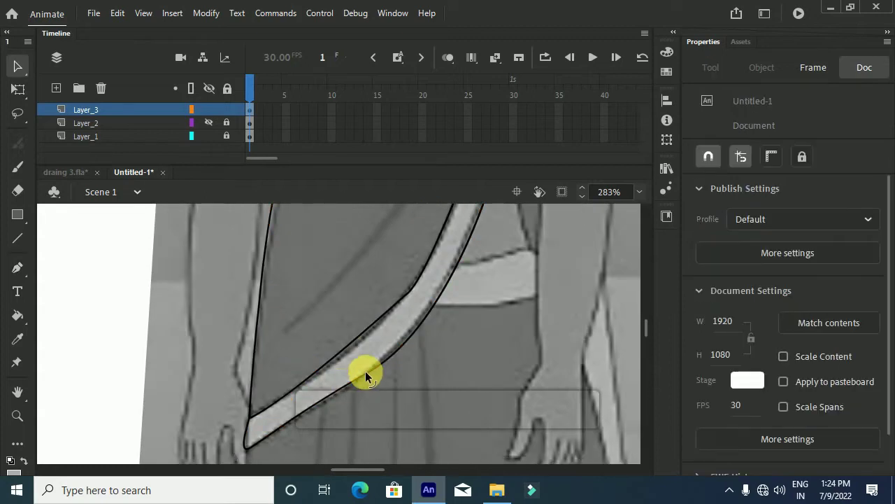
drag(353, 342, 322, 403)
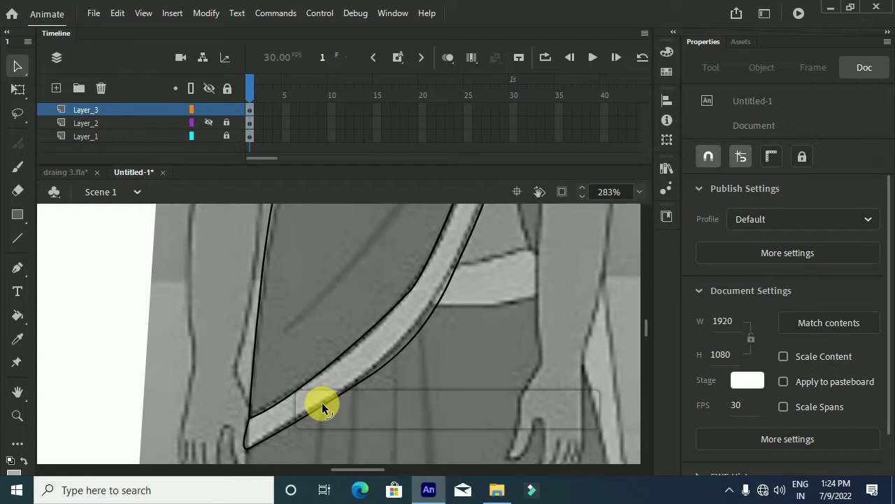
drag(415, 342, 410, 340)
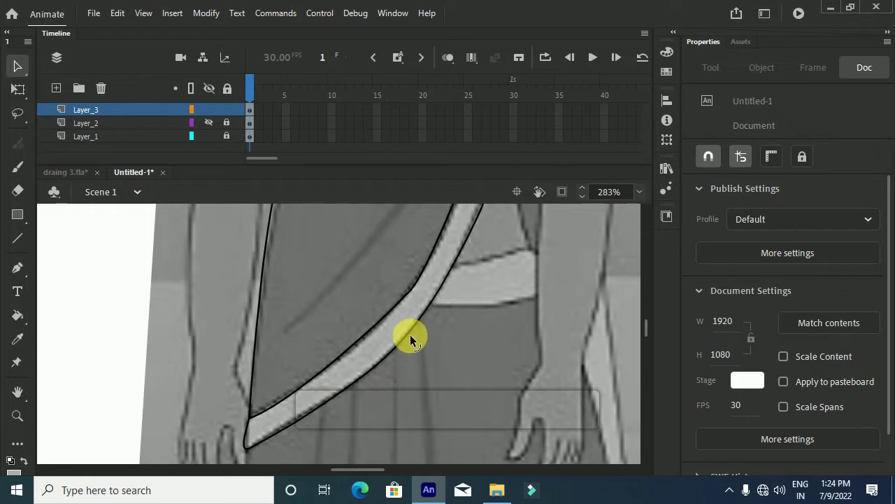
scroll(409, 333, down, 1)
scroll(409, 333, up, 2)
scroll(420, 352, down, 1)
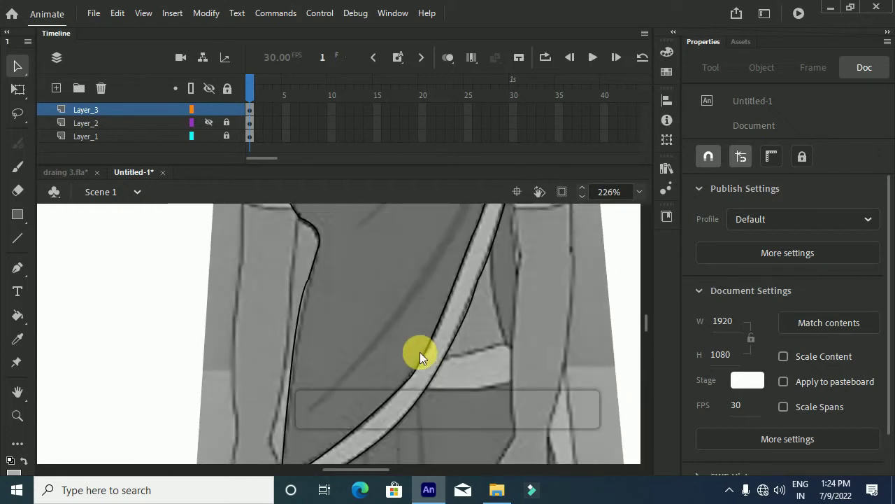
drag(414, 369, 411, 367)
scroll(437, 288, up, 5)
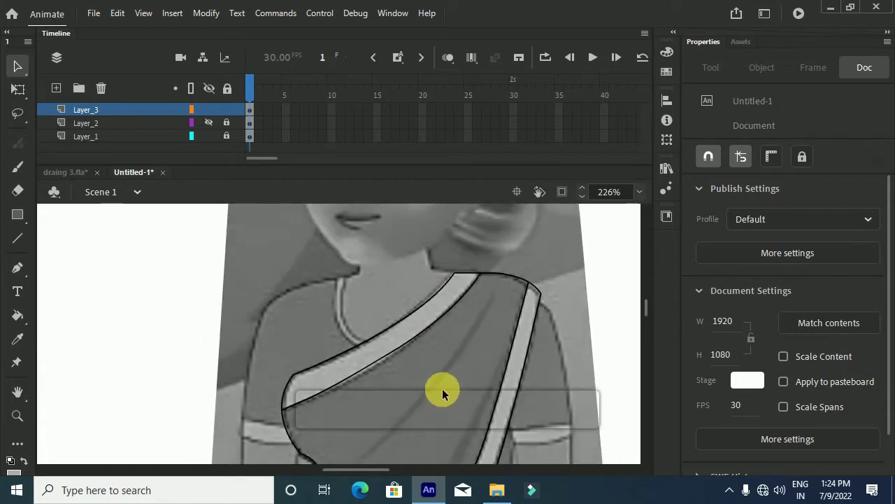
Step: Fill the drape's body with dark grey and both of its borders with the light grey sampled from the reference border
key(k)
click(443, 377)
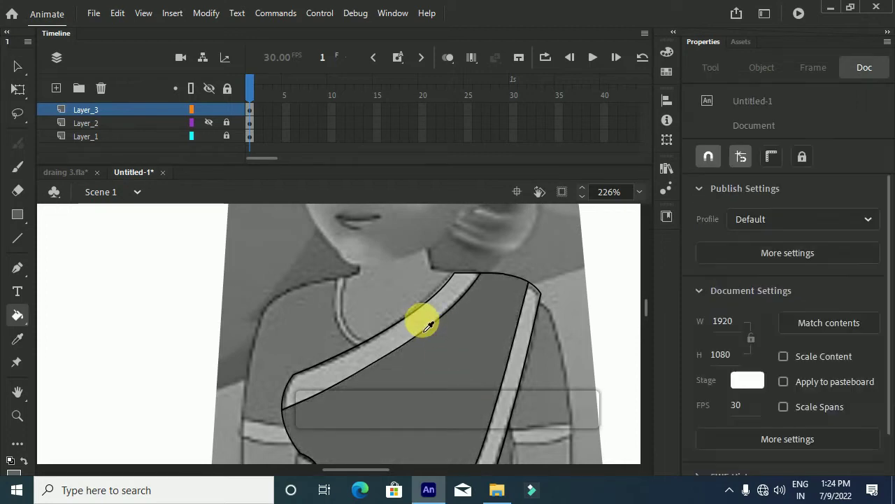
click(422, 322)
key(i)
click(512, 403)
click(508, 400)
scroll(510, 381, down, 5)
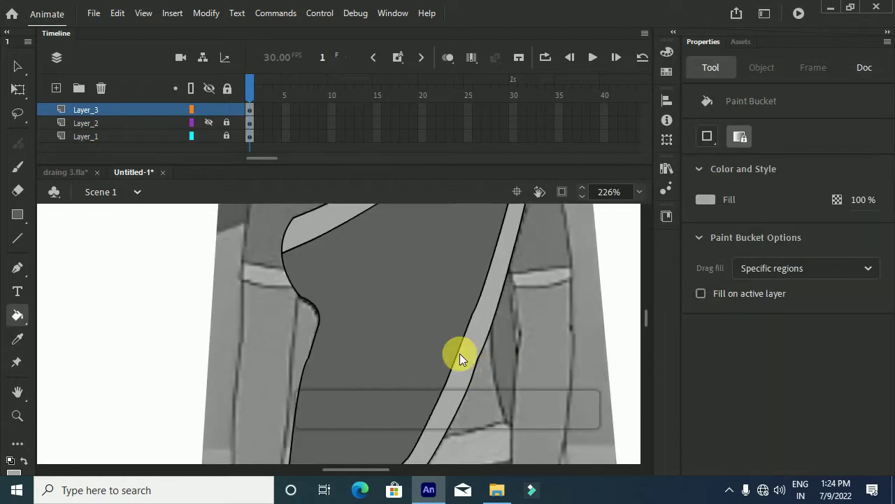
scroll(460, 353, down, 3)
scroll(455, 355, up, 3)
scroll(444, 385, down, 3)
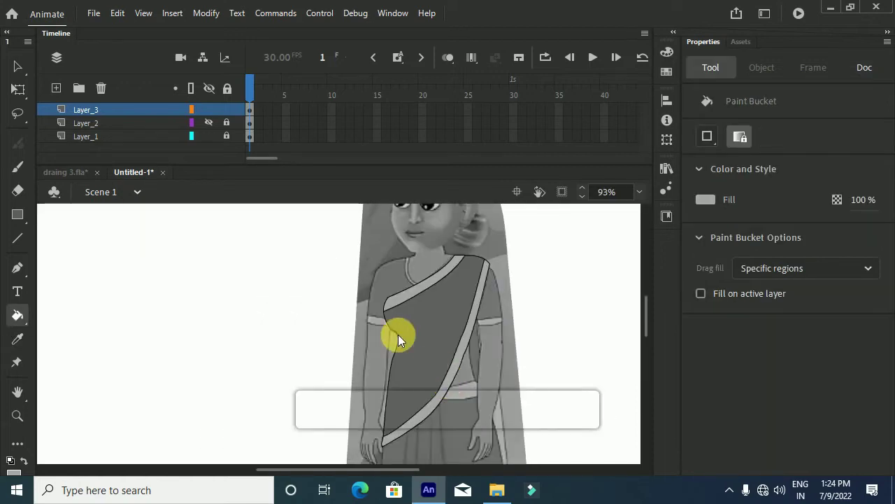
Step: Hide and lock Layer_3, and add a new layer above it
click(208, 110)
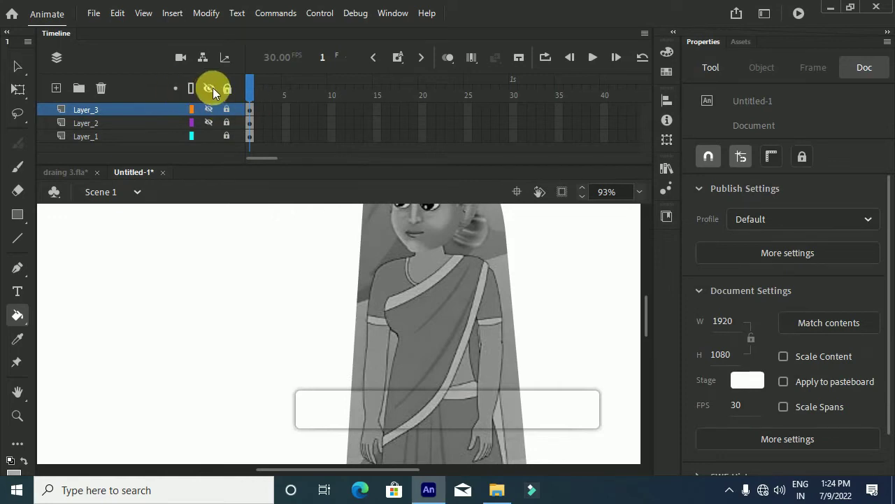
click(57, 87)
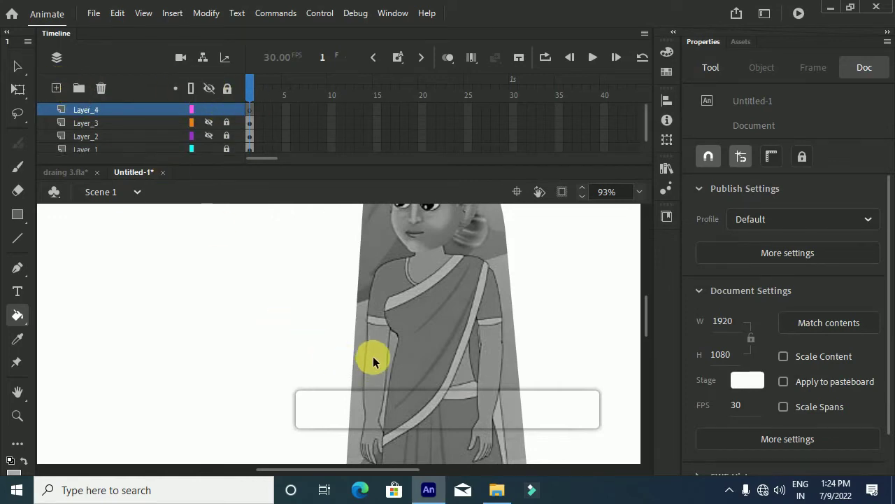
scroll(373, 355, up, 2)
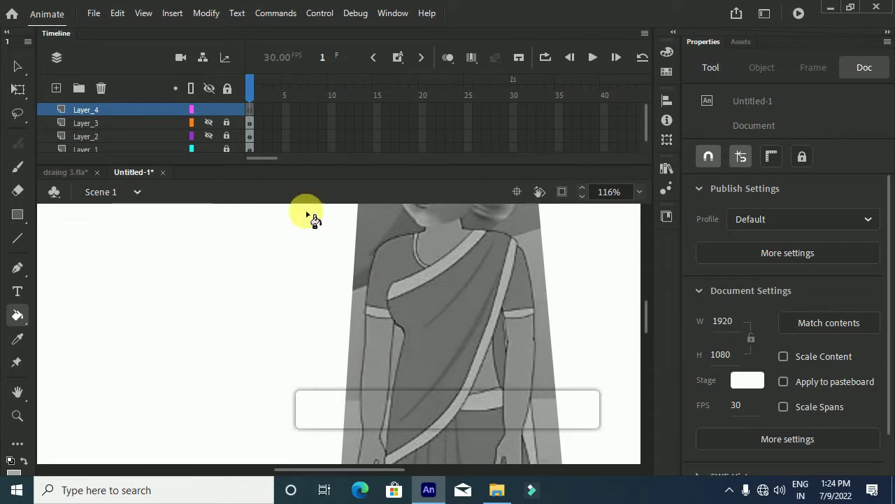
Step: Show Layer_2 and examine the blouse's waist and side edges against the reference image
click(208, 136)
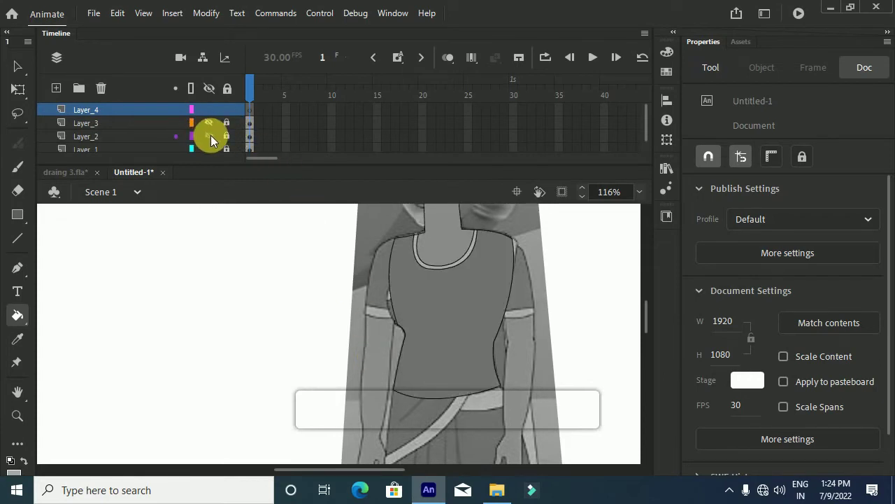
scroll(453, 422, up, 2)
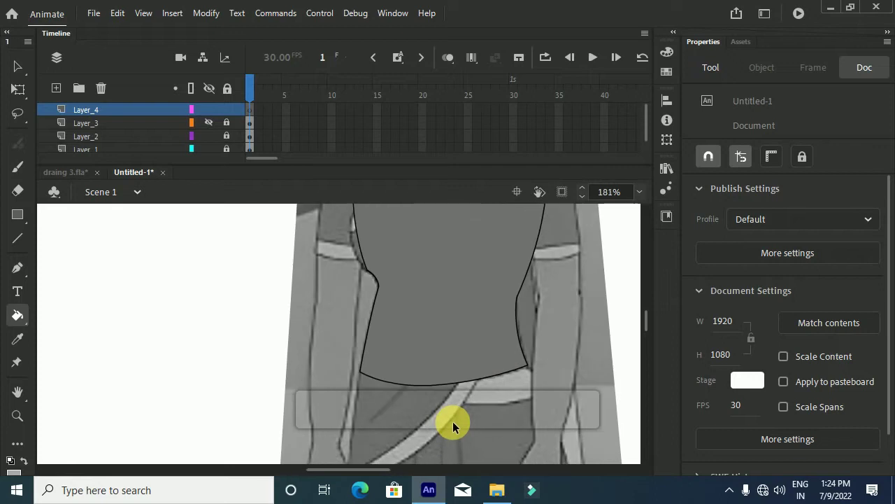
scroll(497, 403, down, 2)
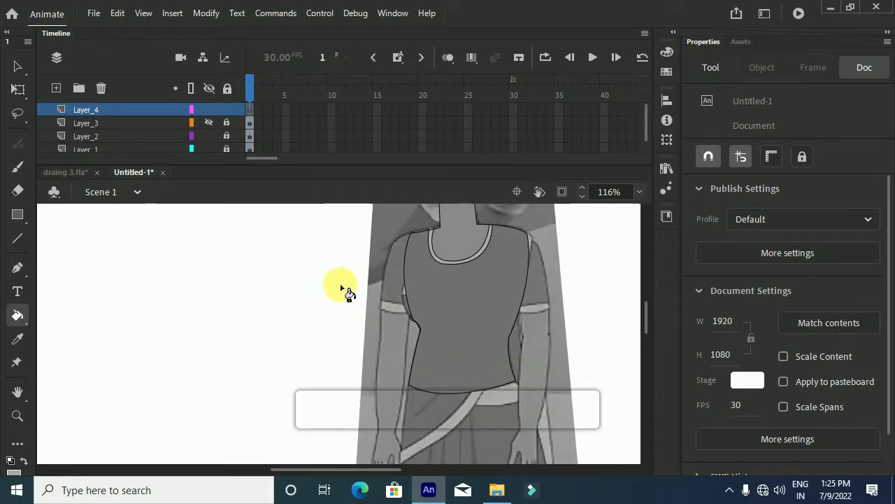
scroll(516, 389, up, 2)
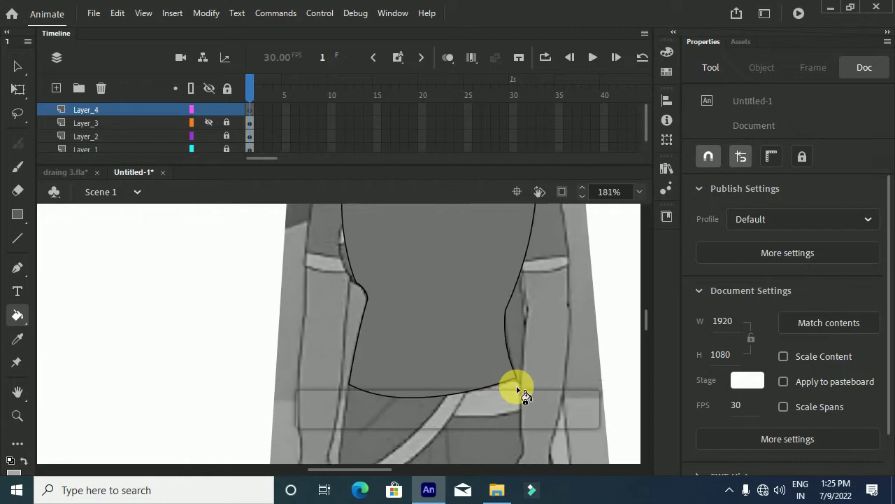
key(v)
click(516, 382)
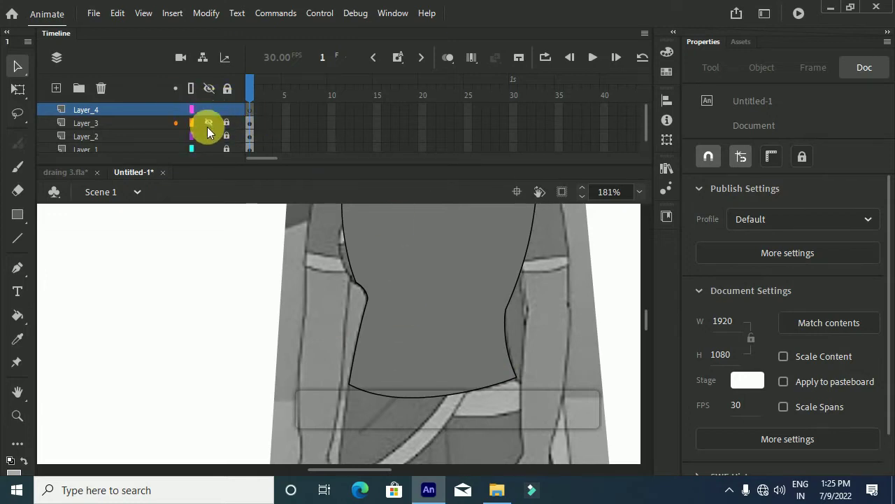
Step: Leave only the reference on Layer_1 visible beneath Layer_4, and make Layer_4 active for drawing with the Pen tool
alt+click(208, 109)
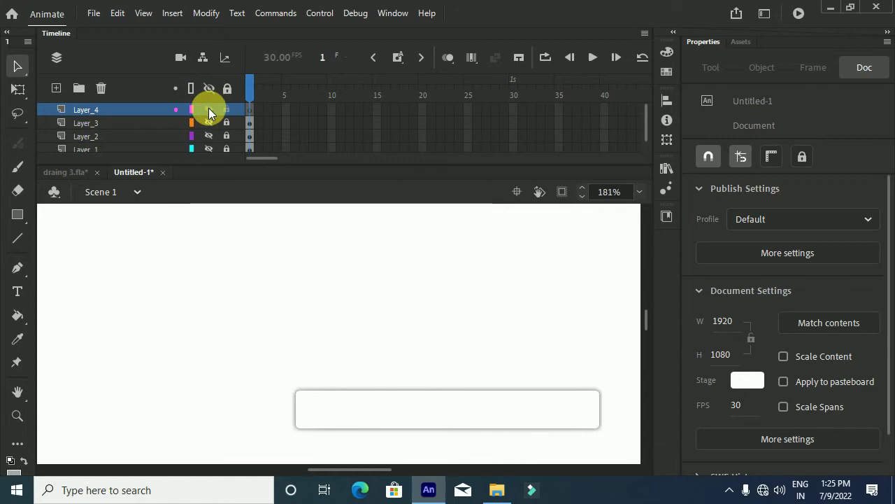
scroll(208, 115, down, 1)
click(209, 136)
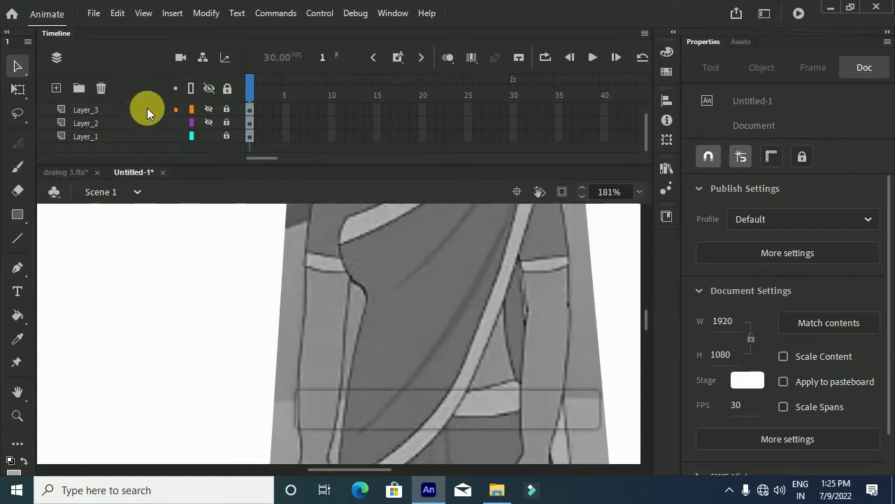
scroll(140, 127, up, 1)
click(135, 106)
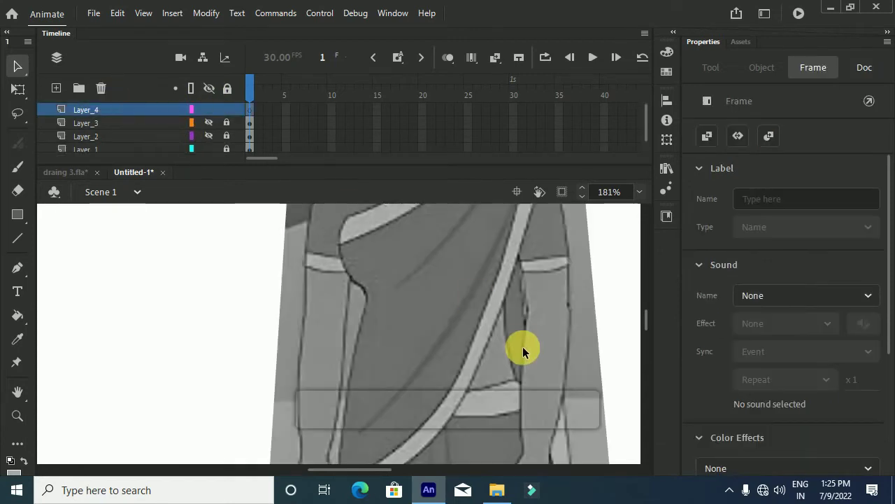
scroll(384, 353, down, 5)
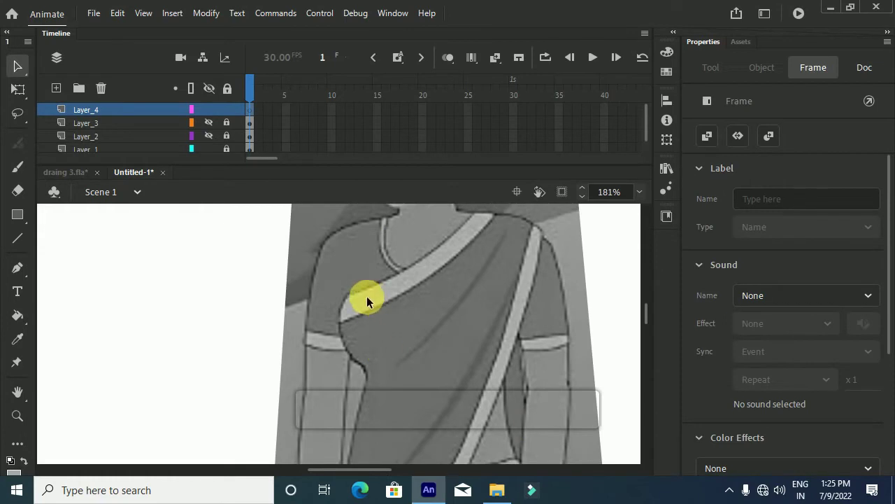
key(p)
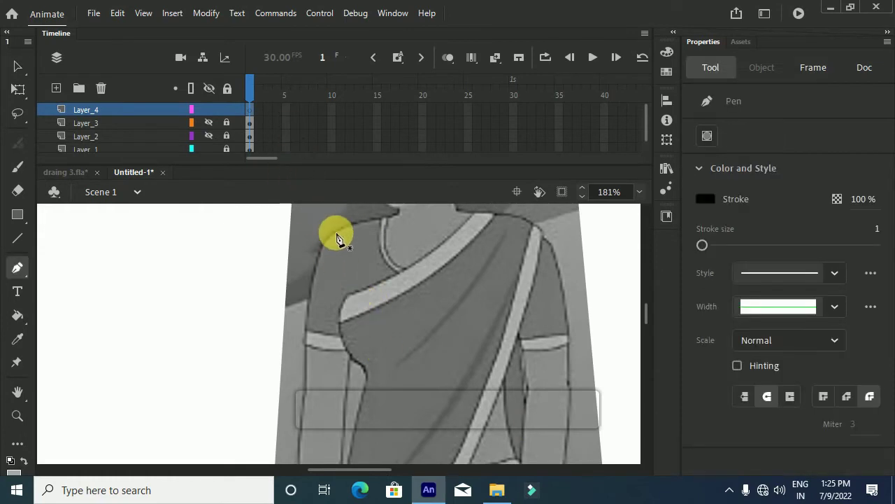
click(323, 240)
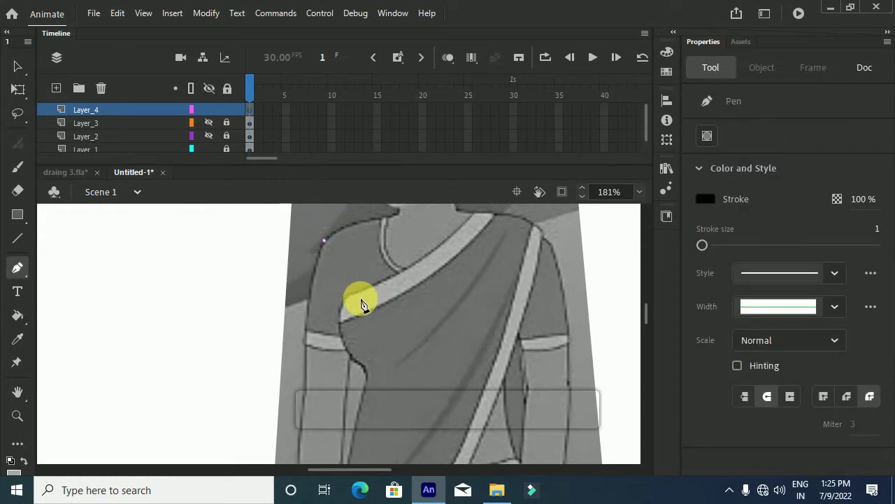
drag(352, 292, 334, 394)
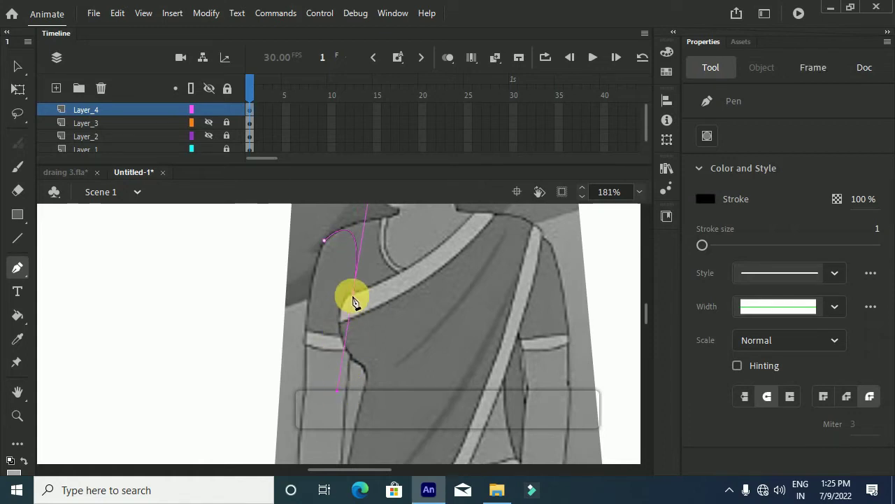
key(ctrl+z)
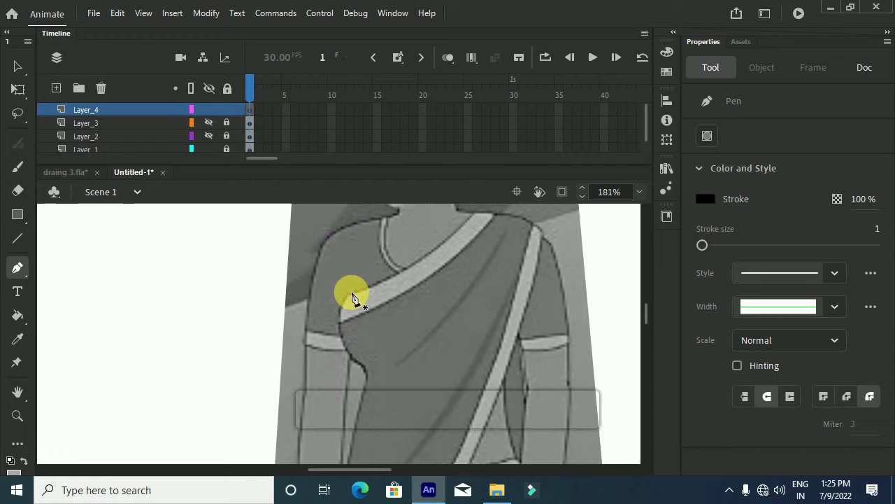
click(304, 344)
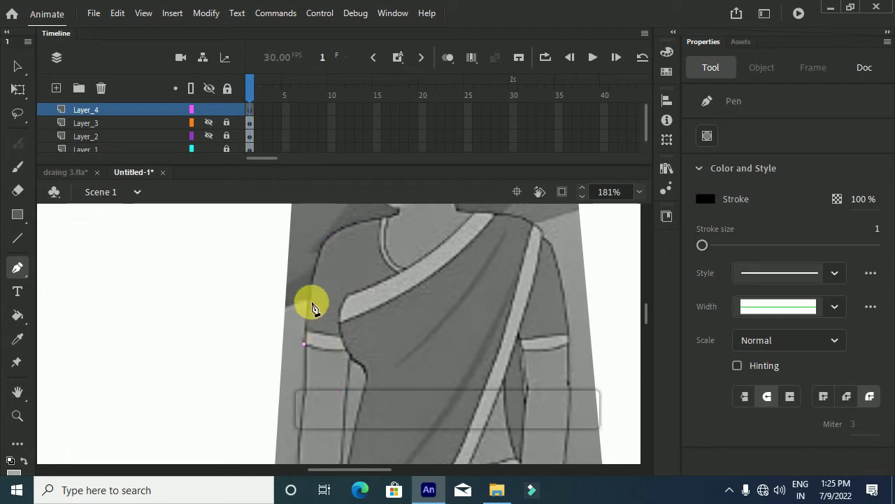
drag(323, 245, 329, 243)
key(ctrl+z)
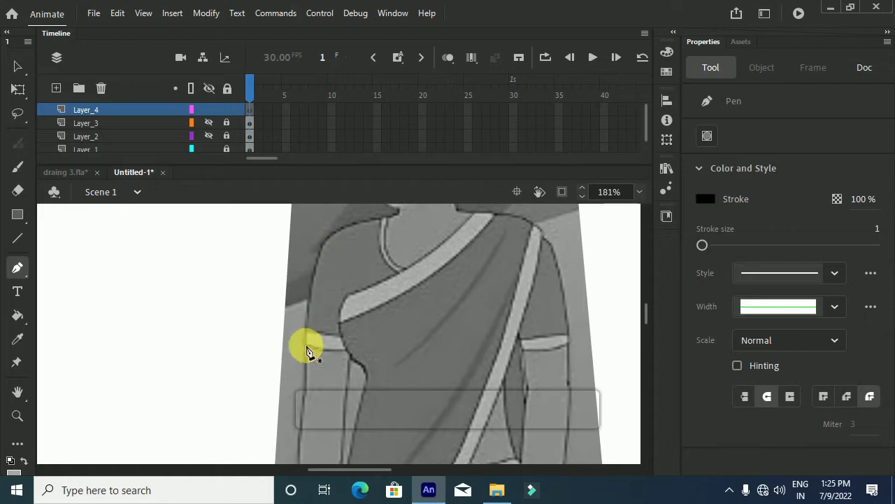
Step: Draw a closed outline of the left sleeve over the reference with the Pen tool, curving its shoulder and hem edges
click(304, 344)
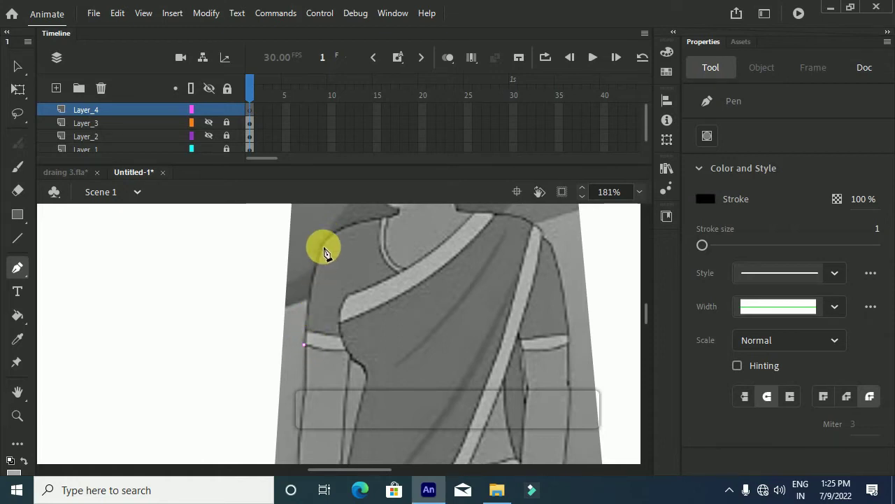
drag(322, 243, 338, 207)
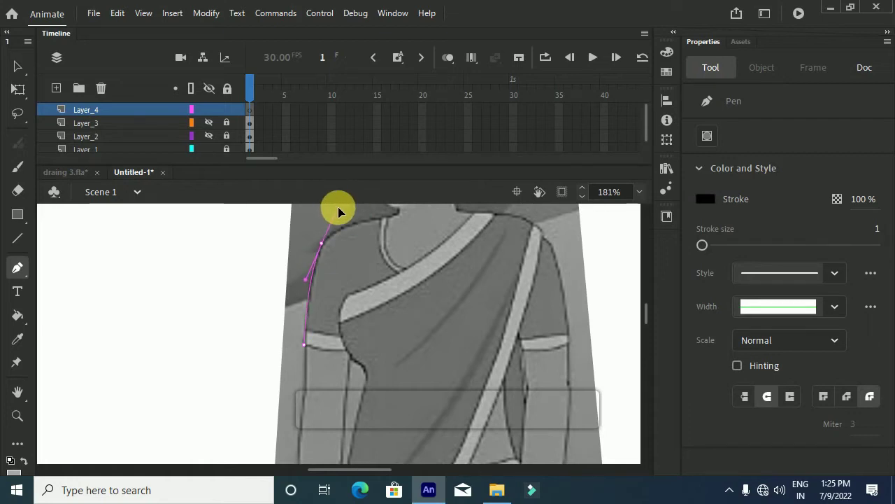
click(322, 242)
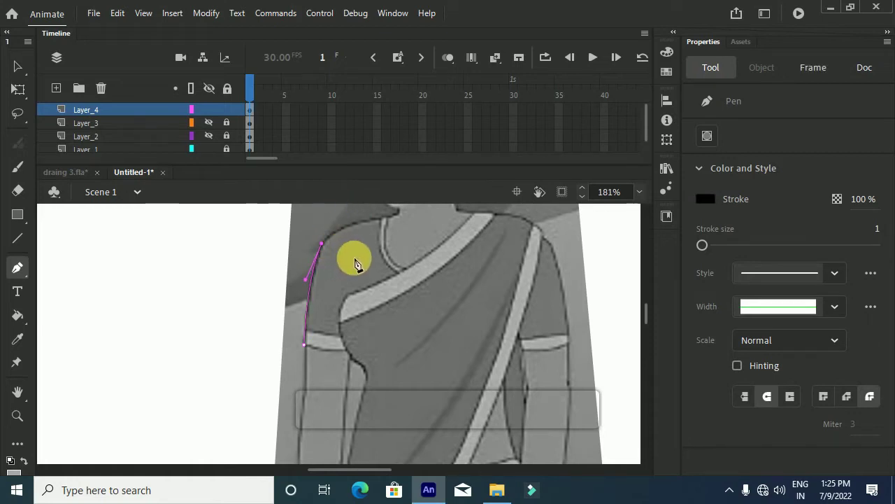
click(364, 245)
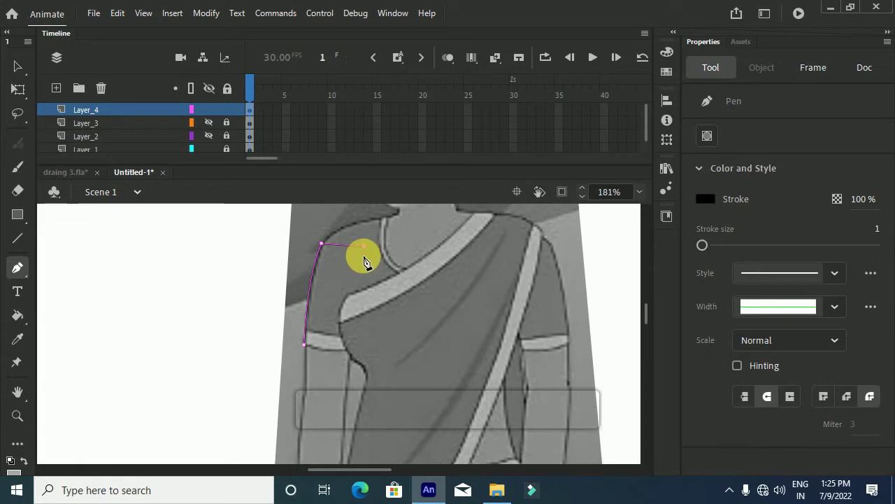
click(353, 348)
click(305, 346)
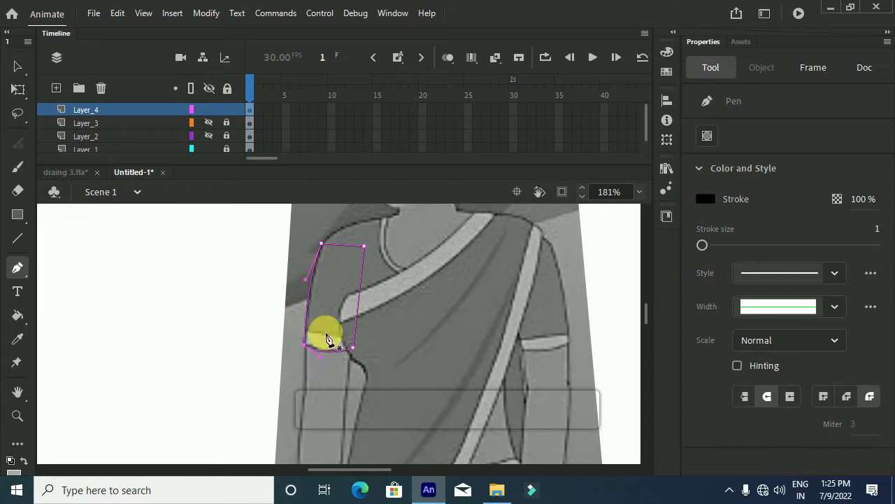
key(v)
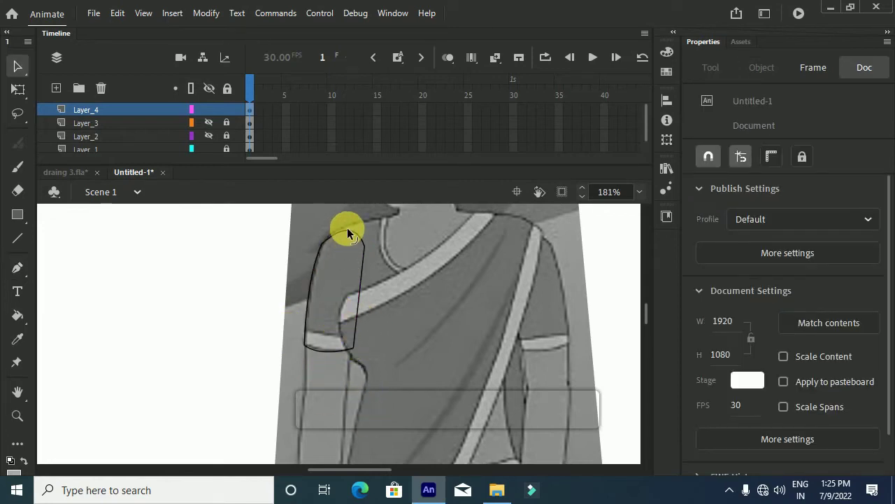
Step: Add a curved line across the lower end of the sleeve to mark off its cuff band
scroll(335, 289, down, 2)
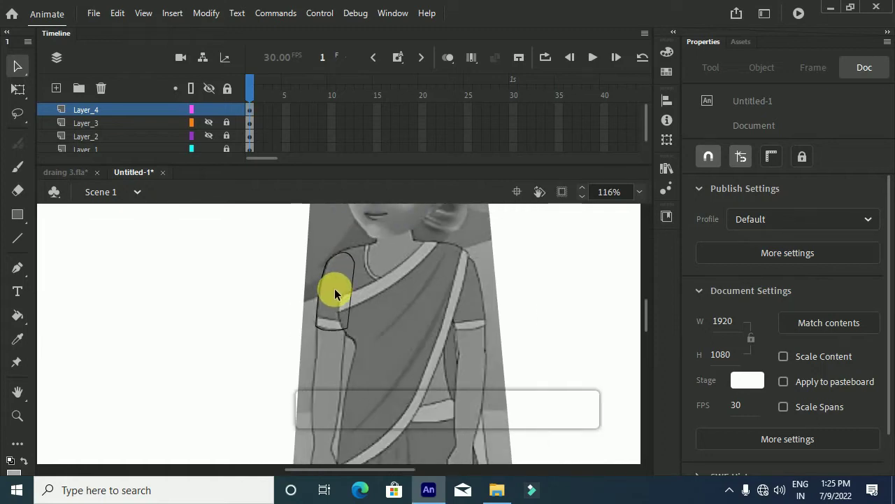
key(p)
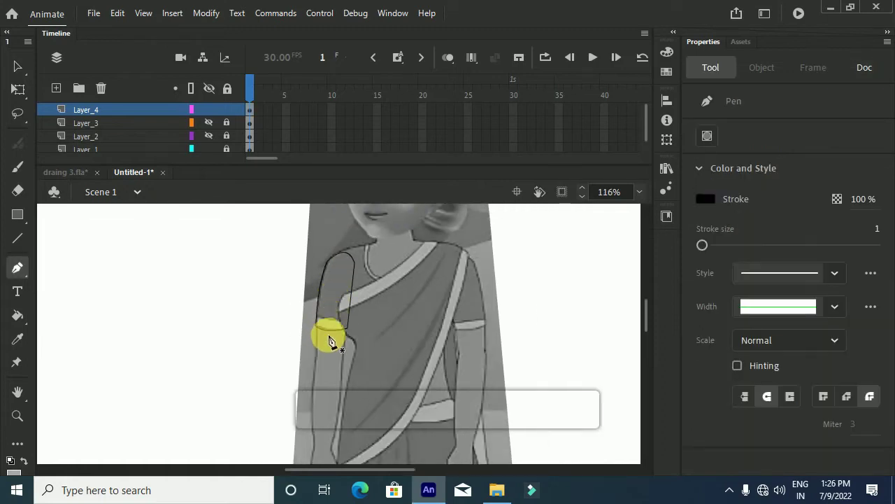
scroll(328, 323, up, 4)
click(296, 309)
click(375, 319)
drag(379, 308, 389, 312)
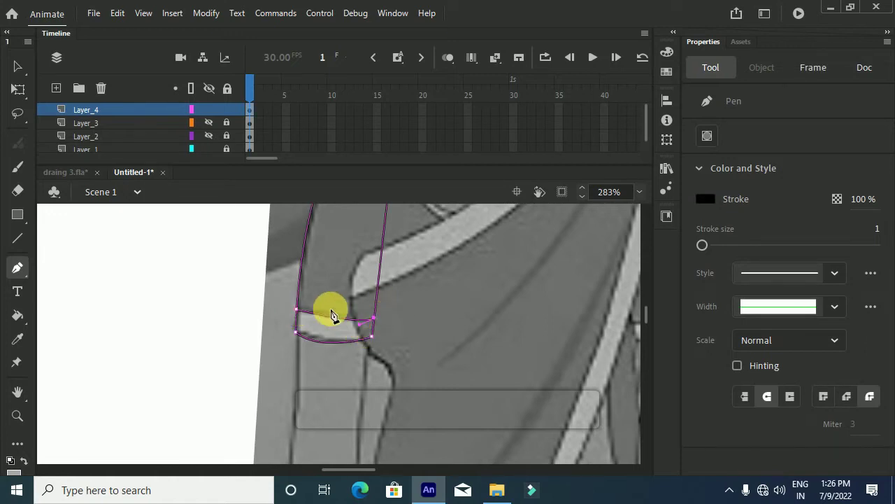
Step: Fill the sleeve's cuff band with light grey and the rest of the sleeve with dark grey sampled from the reference
key(k)
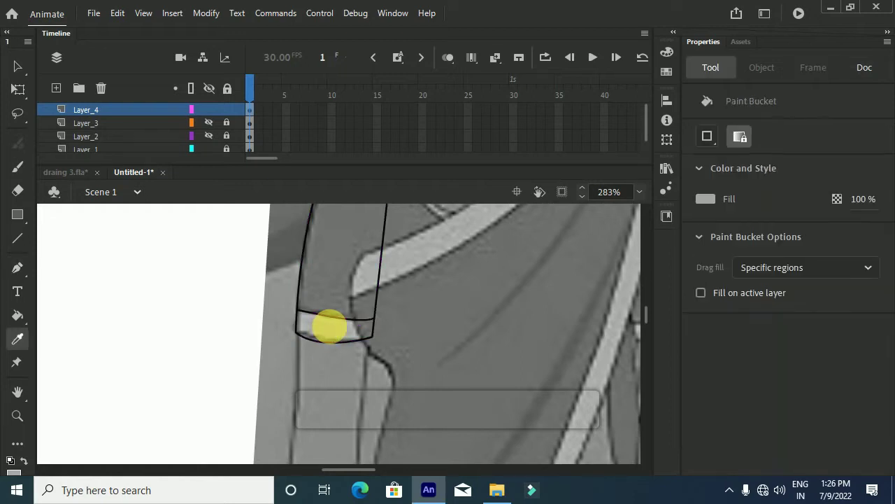
click(331, 329)
key(i)
click(344, 263)
click(344, 263)
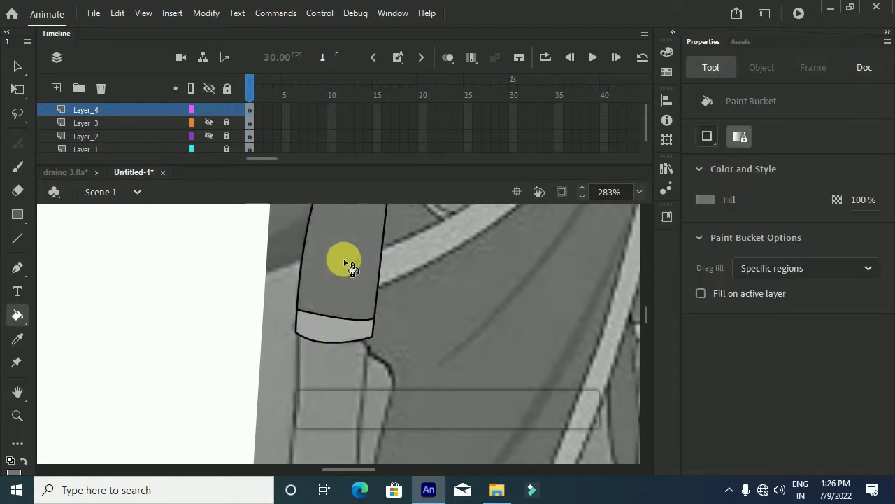
scroll(352, 266, up, 3)
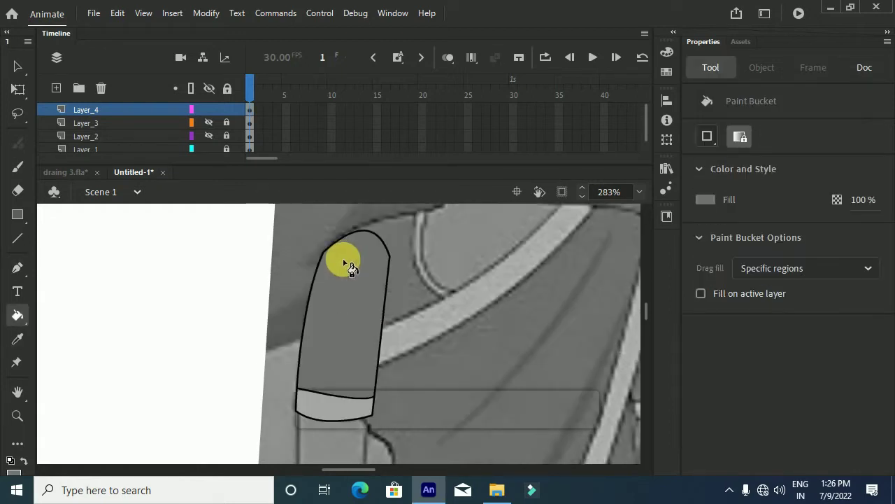
key(p)
scroll(316, 338, down, 3)
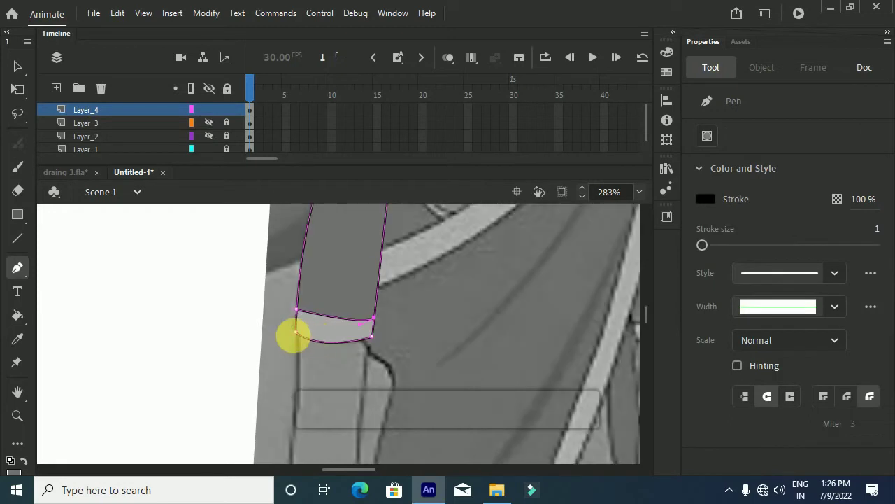
click(298, 339)
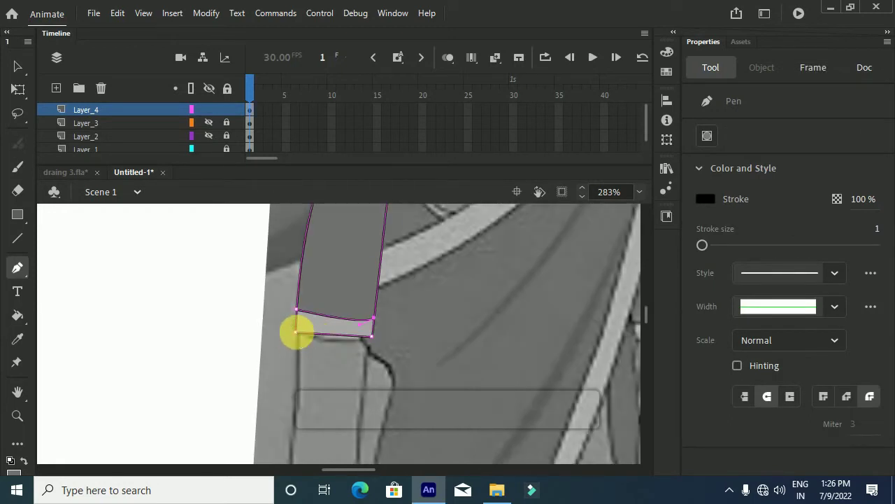
key(ctrl+z)
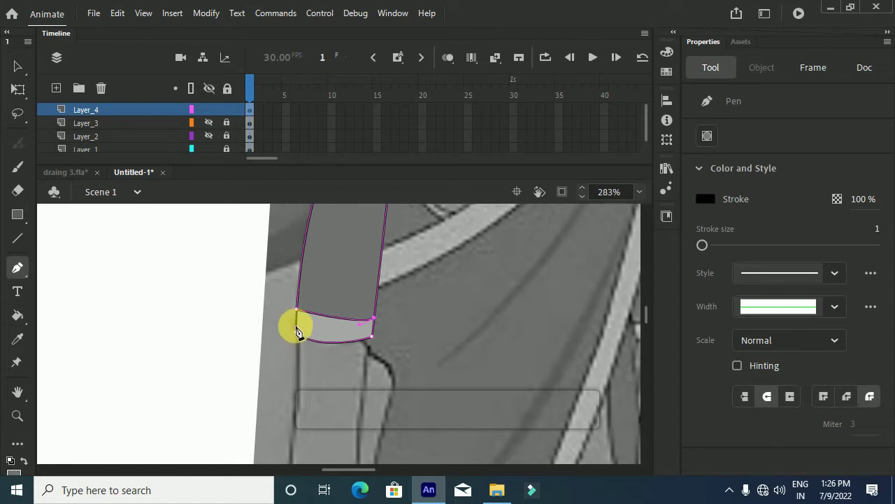
scroll(295, 324, down, 3)
scroll(296, 319, up, 3)
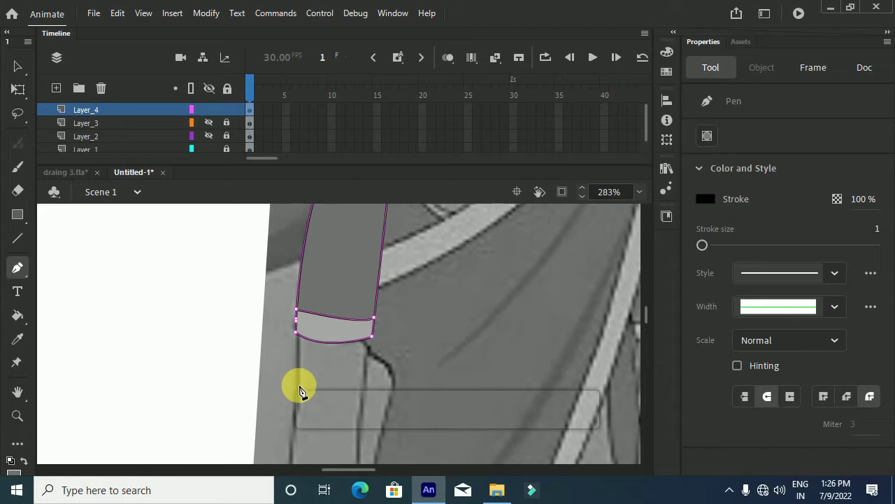
click(298, 387)
scroll(297, 371, down, 2)
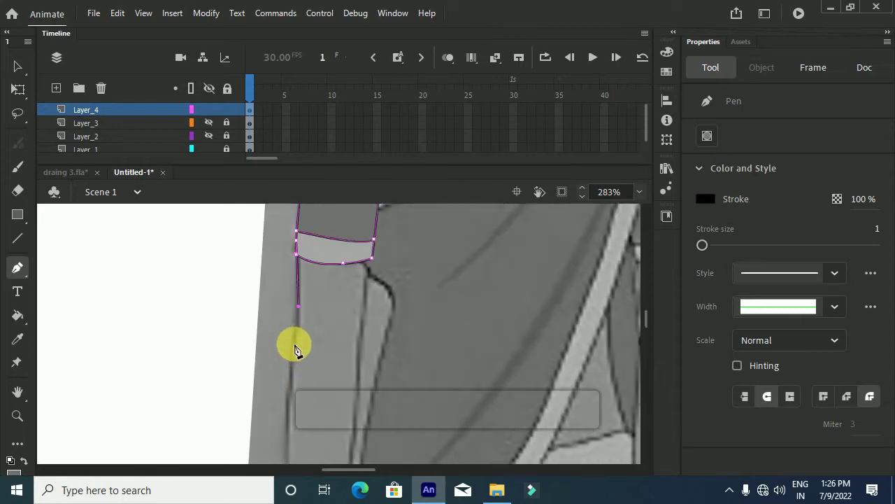
scroll(294, 343, down, 2)
scroll(295, 344, up, 2)
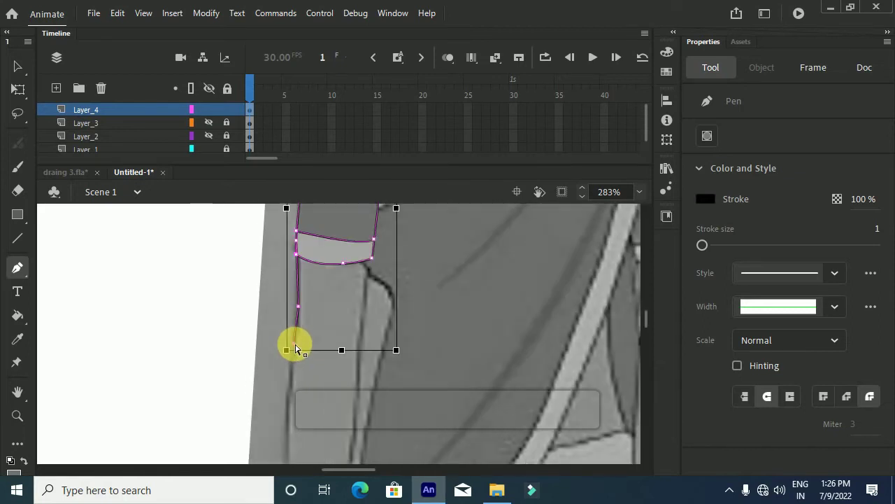
click(301, 328)
key(ctrl+z)
click(301, 329)
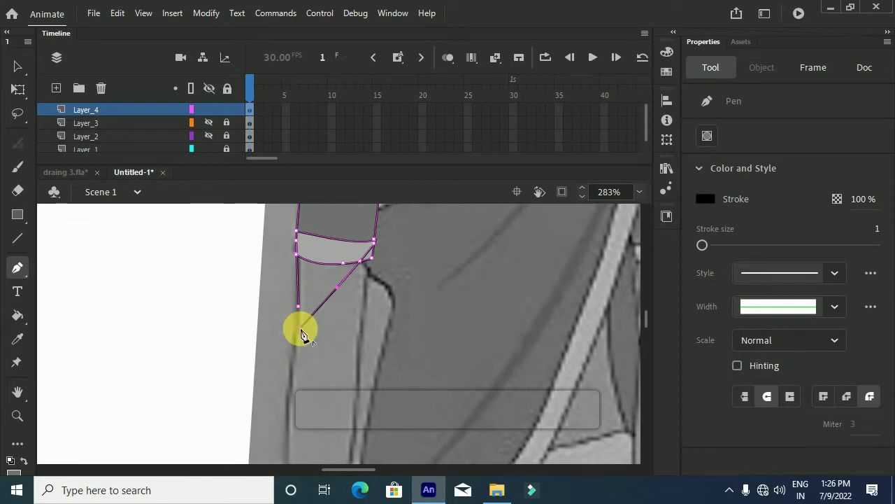
key(ctrl+z)
key(v)
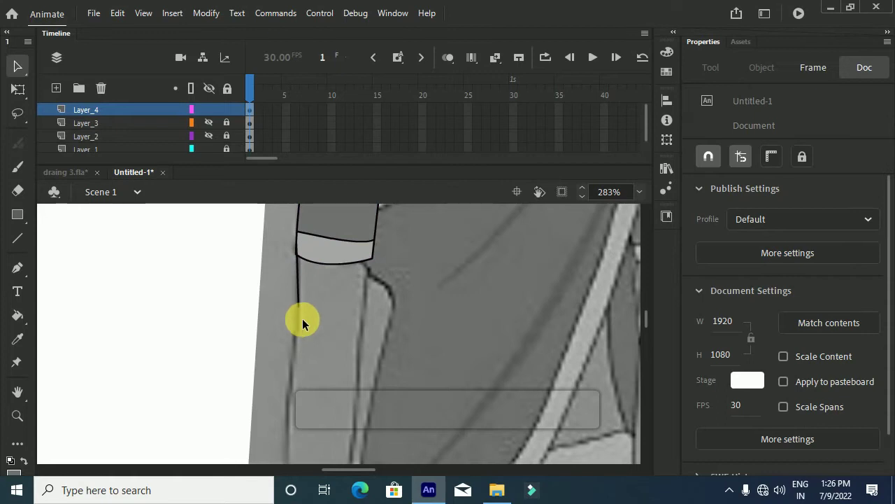
key(p)
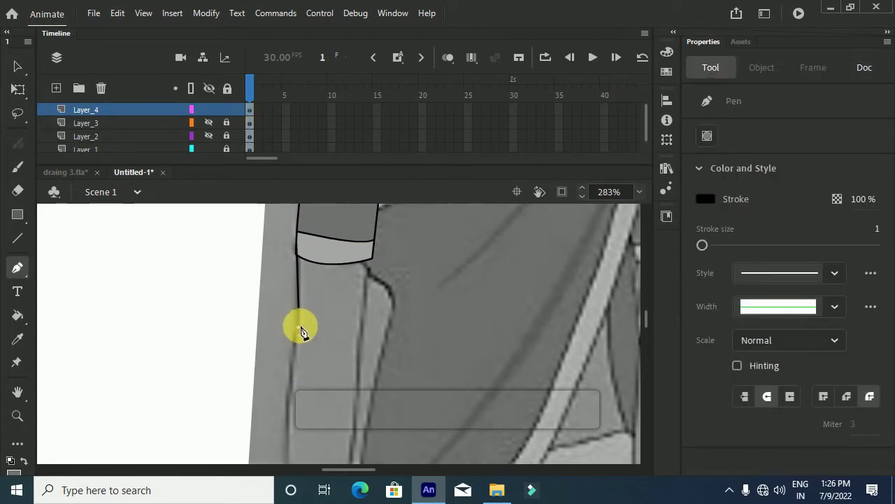
key(ctrl+z)
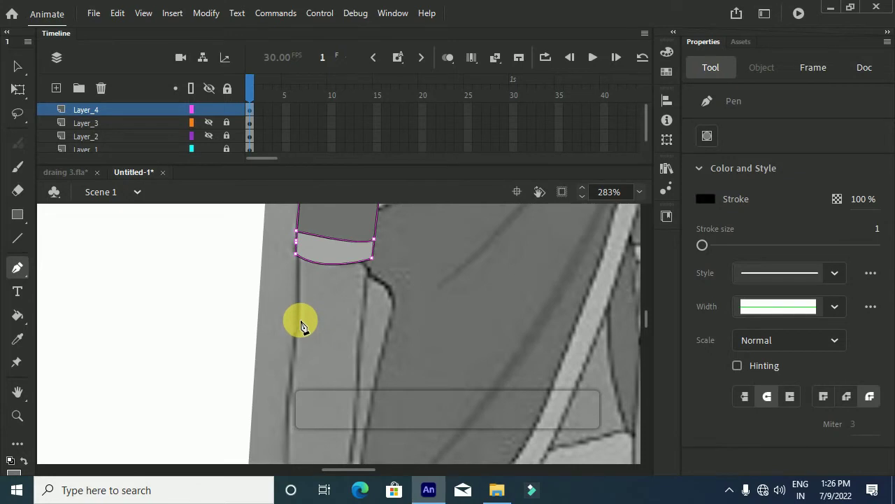
click(296, 256)
click(296, 256)
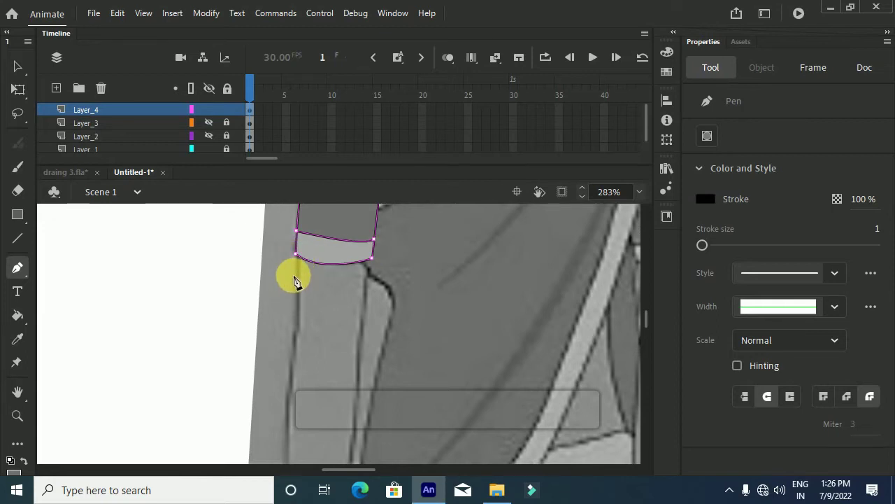
key(v)
key(p)
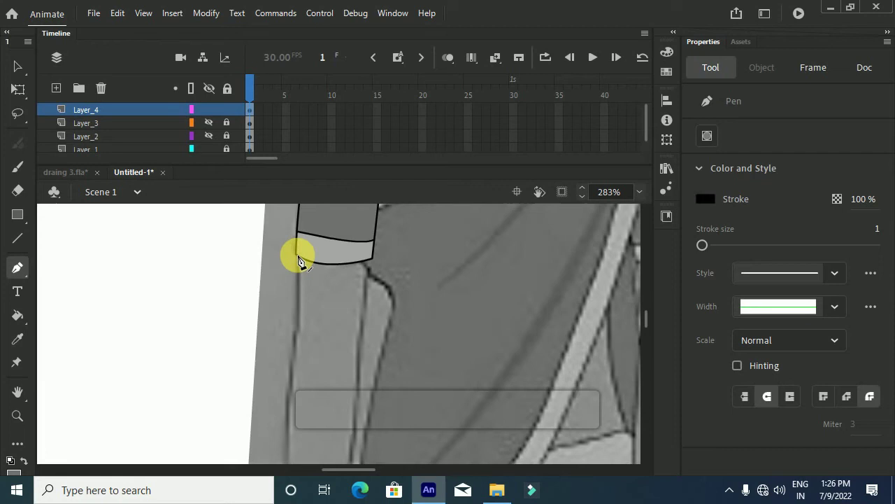
Step: Trace the outer edge of the left arm with the Pen tool from the cuff's outer corner down to above the wrist
click(299, 260)
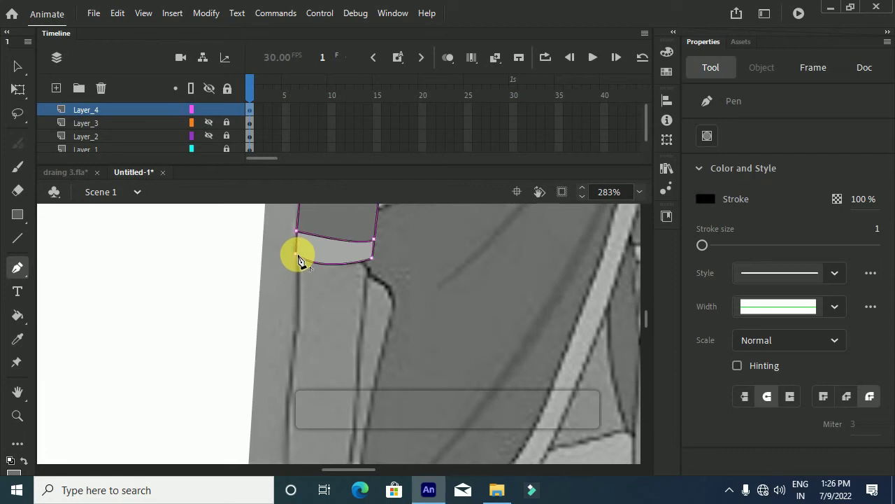
click(298, 330)
scroll(310, 331, down, 3)
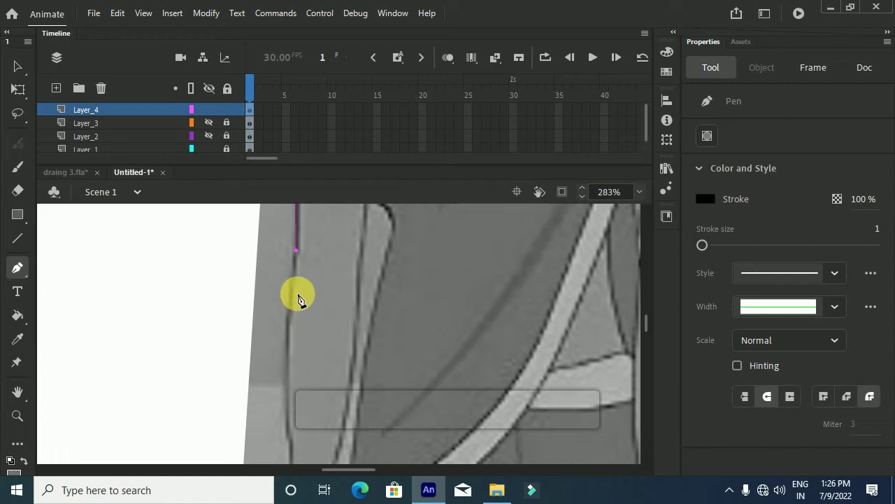
scroll(300, 280, down, 2)
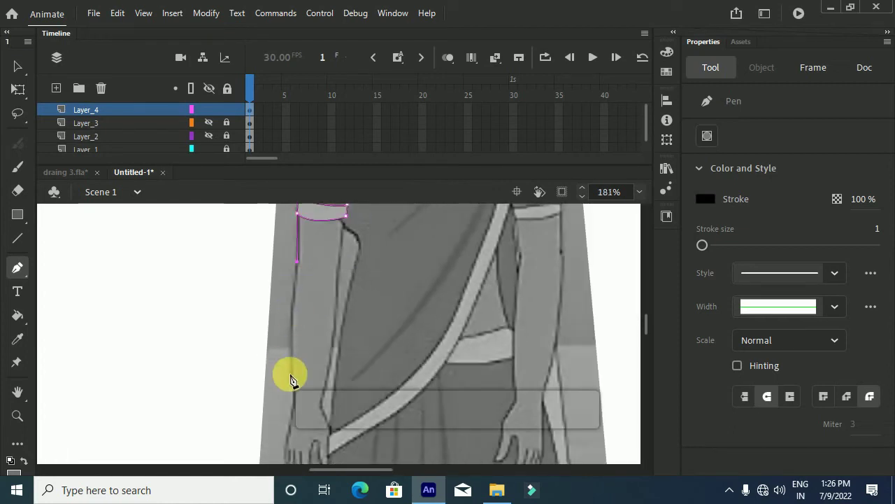
drag(291, 382, 301, 428)
click(293, 384)
Step: Continue the arm's path around the wrist and along the outer edge of the hand to the start of the fingers
scroll(294, 386, down, 2)
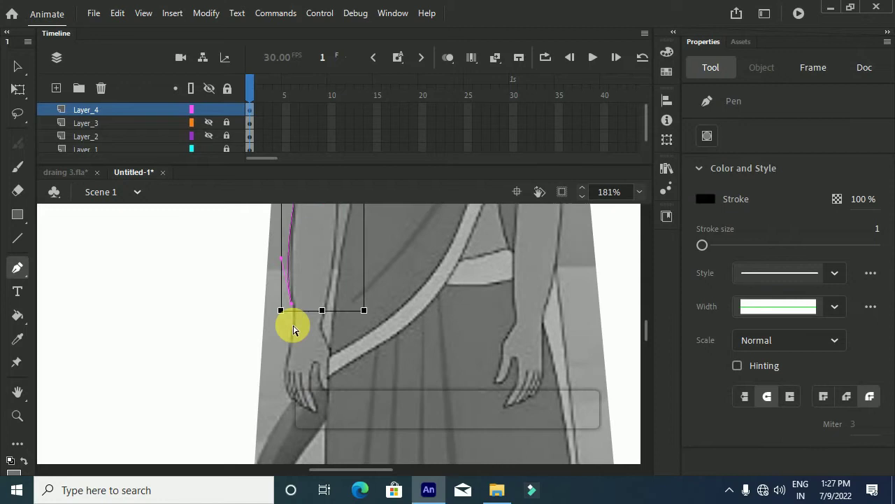
scroll(294, 330, up, 2)
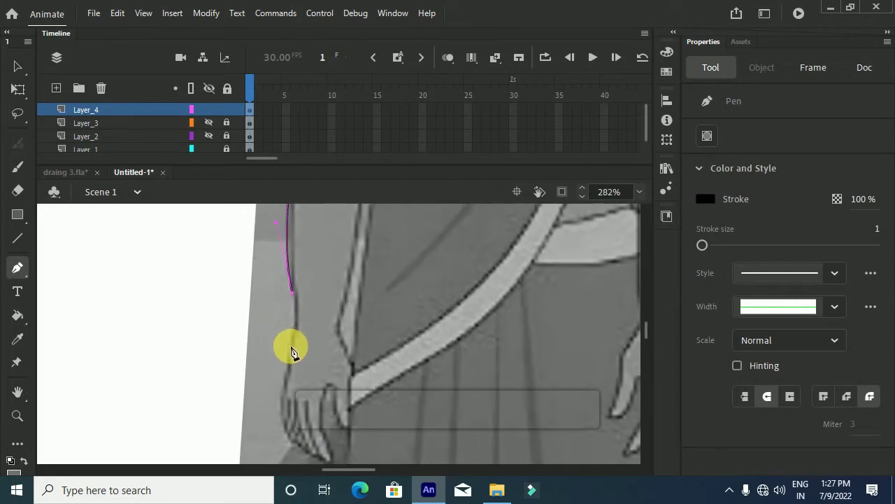
drag(281, 368, 282, 369)
click(292, 345)
scroll(292, 365, up, 4)
scroll(292, 365, down, 5)
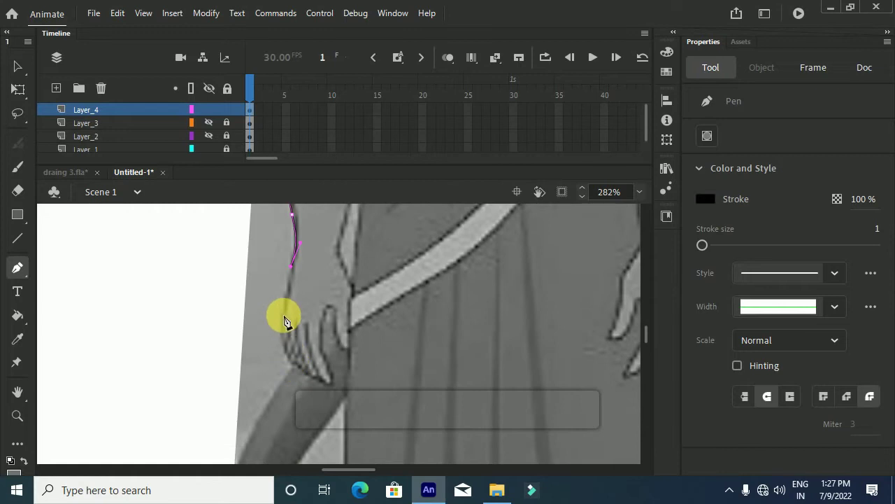
click(282, 319)
Step: Continue the hand's path around the outer edge of the fingers to the index fingertip and back up the finger's inner edge
scroll(283, 320, down, 3)
scroll(285, 343, down, 2)
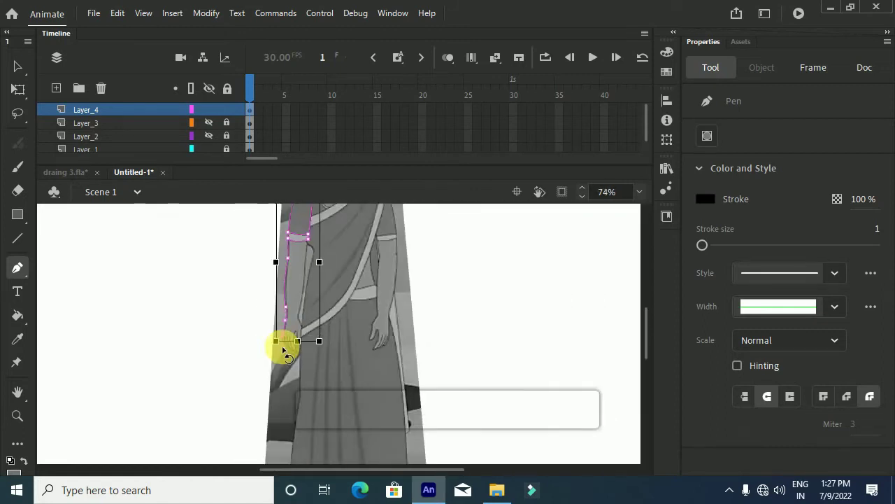
scroll(286, 335, up, 5)
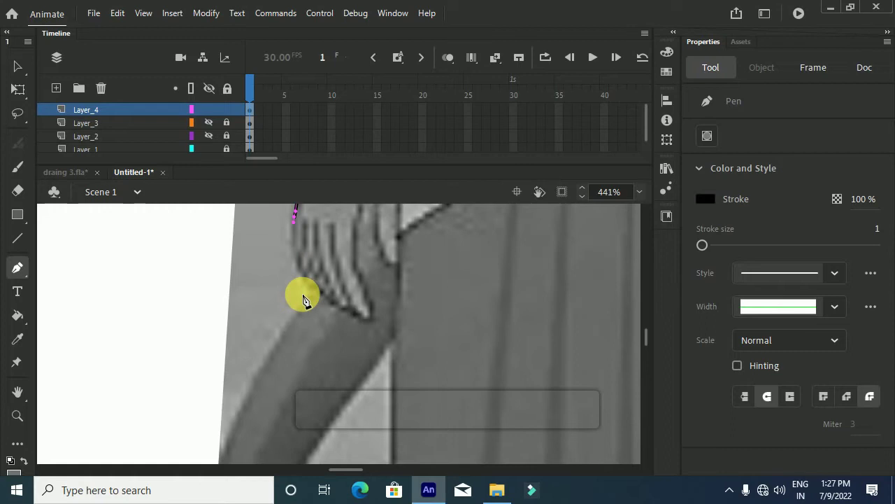
click(364, 322)
mouse_move(396, 319)
mouse_down()
mouse_move(441, 336)
mouse_move(478, 328)
mouse_move(451, 336)
mouse_move(458, 330)
mouse_up()
click(365, 322)
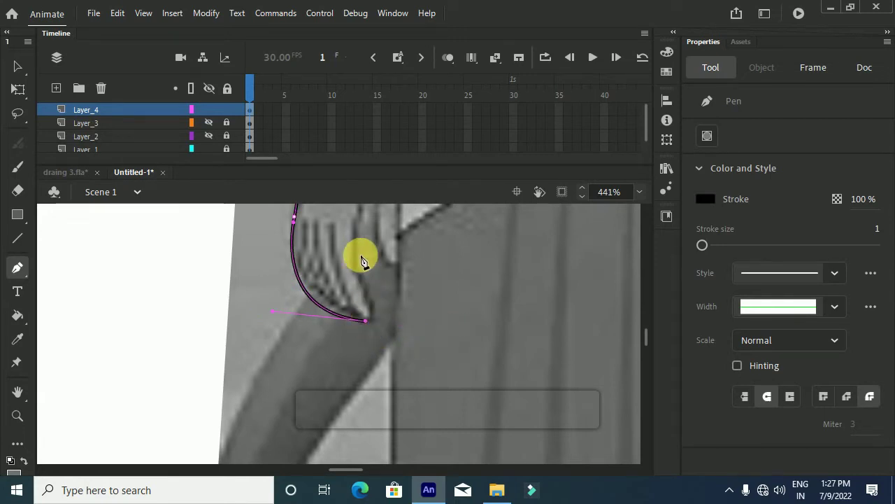
scroll(362, 262, up, 2)
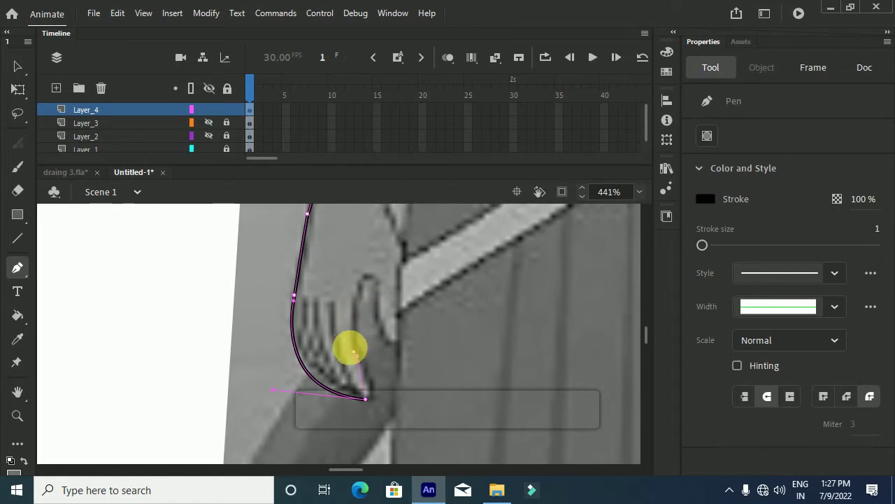
drag(345, 325, 321, 299)
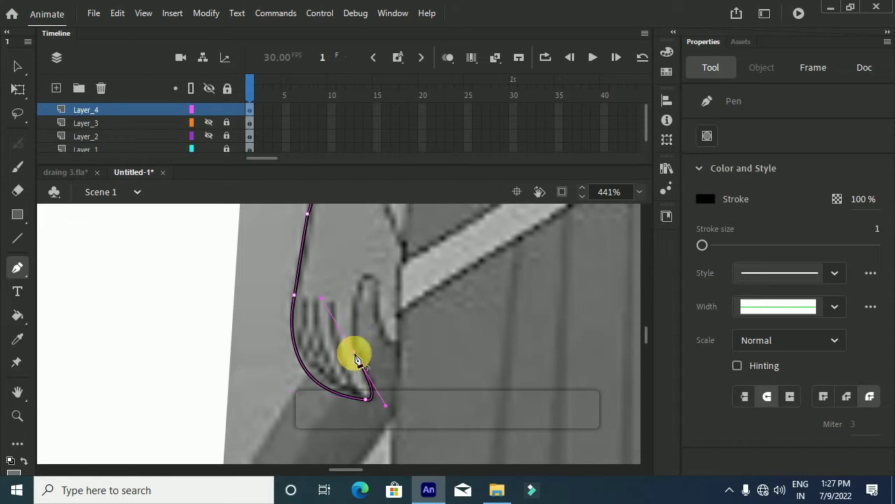
click(355, 352)
Step: Trace around the gap between index finger and thumb, past the thumb's tip and up to the wrist's inner bend
drag(372, 274, 383, 314)
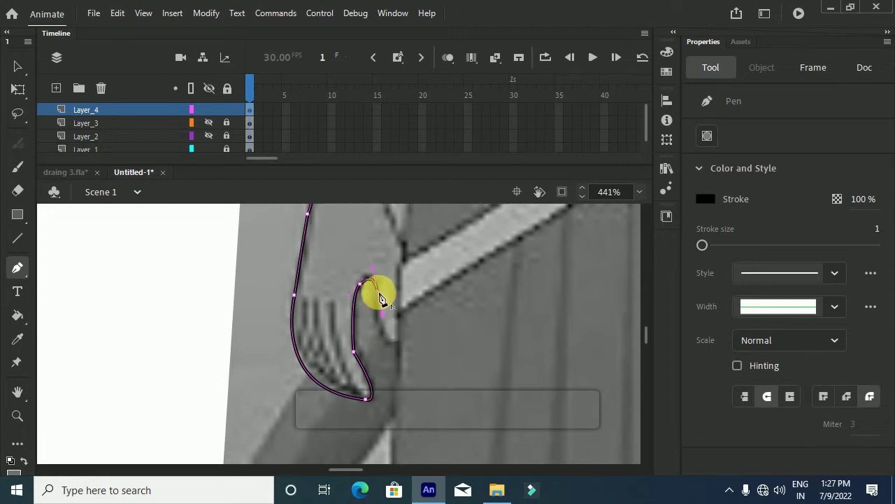
drag(397, 341, 413, 328)
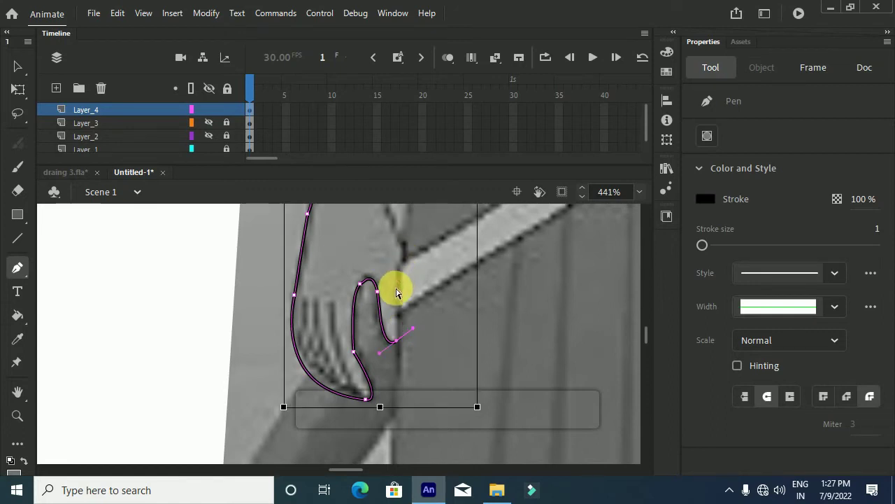
click(396, 342)
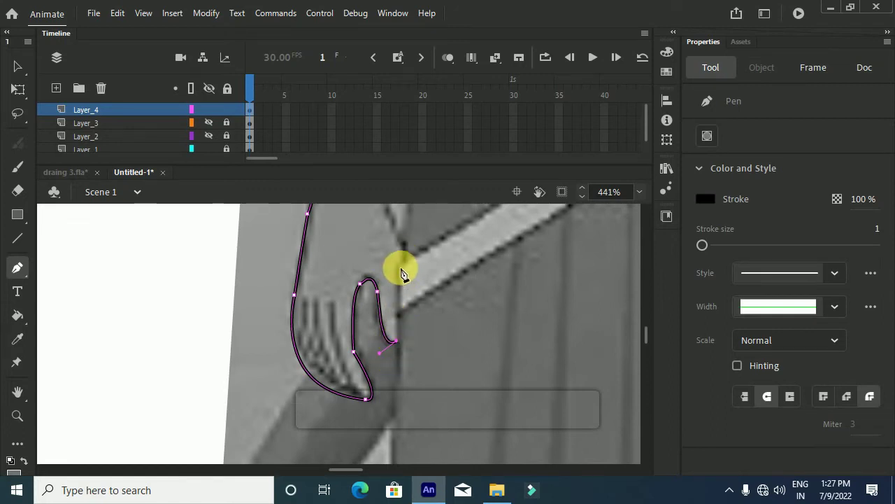
scroll(399, 276, up, 3)
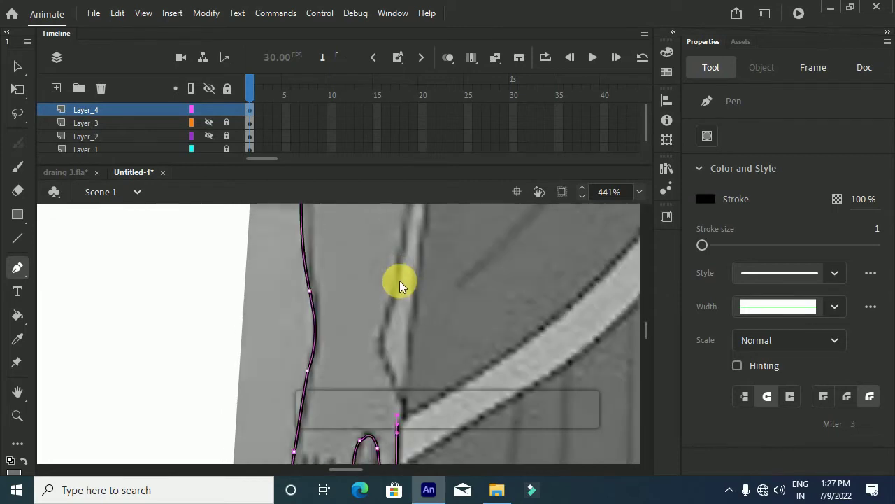
mouse_move(378, 354)
mouse_down()
mouse_move(343, 326)
mouse_move(355, 309)
mouse_up()
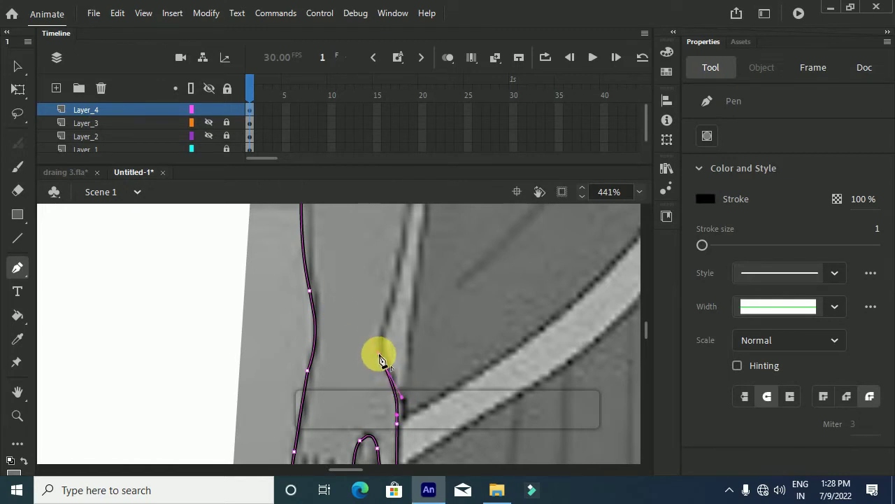
Step: Trace the inner edge of the forearm from the wrist up to the cuff's inner corner and finish the path
scroll(380, 355, up, 1)
scroll(379, 355, down, 2)
scroll(380, 355, up, 3)
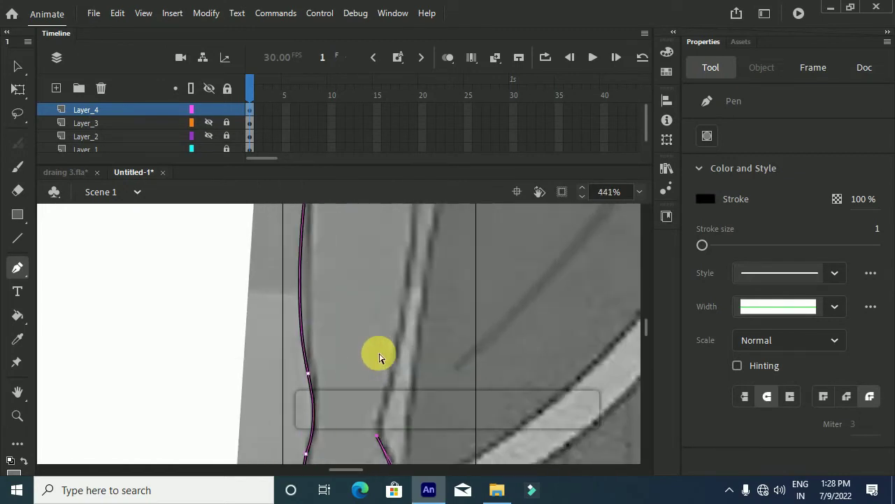
scroll(379, 360, down, 2)
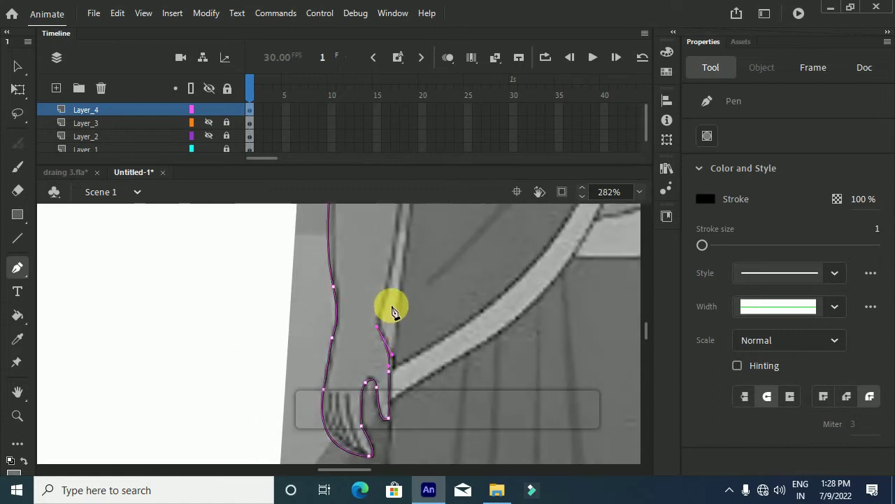
click(405, 248)
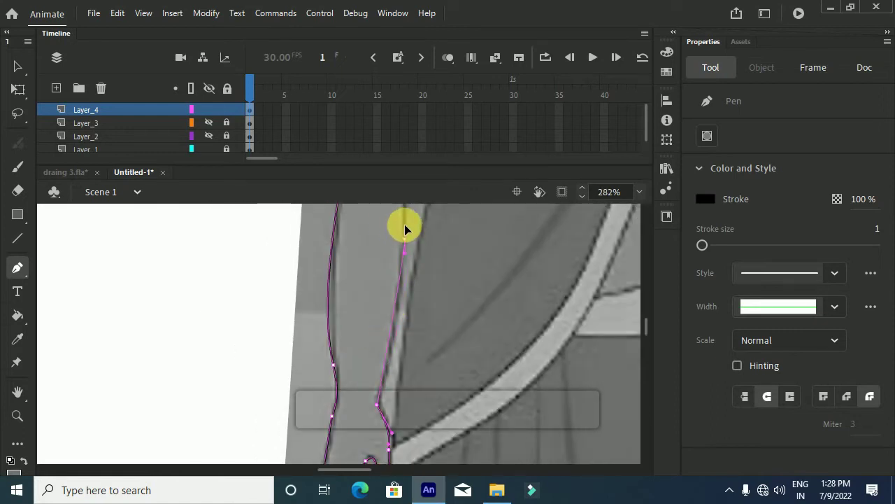
click(404, 240)
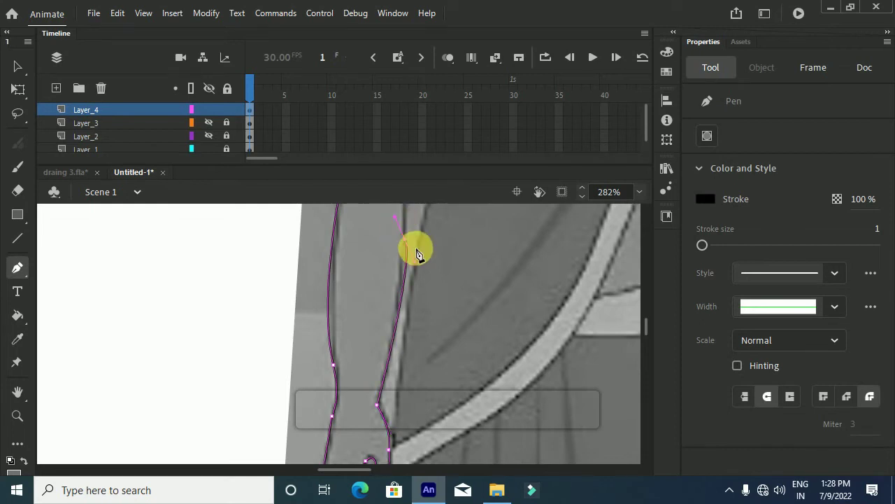
scroll(405, 240, up, 5)
scroll(400, 340, down, 2)
click(404, 341)
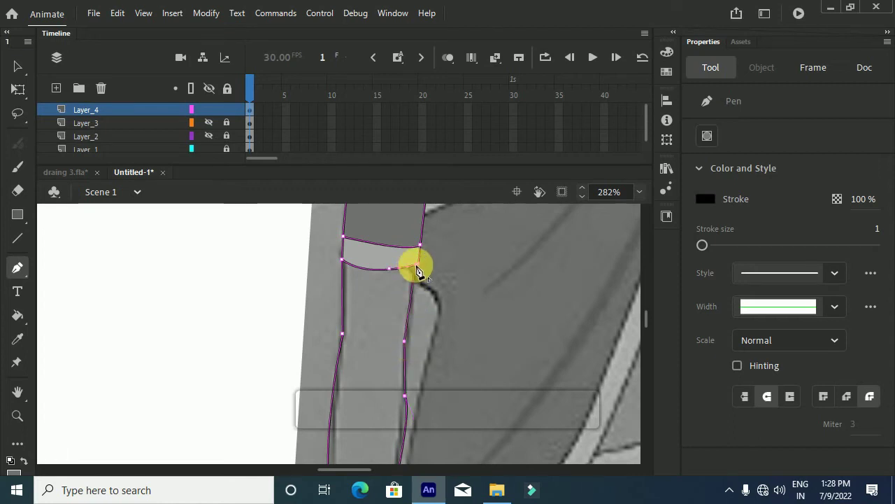
scroll(399, 320, down, 1)
scroll(400, 319, down, 2)
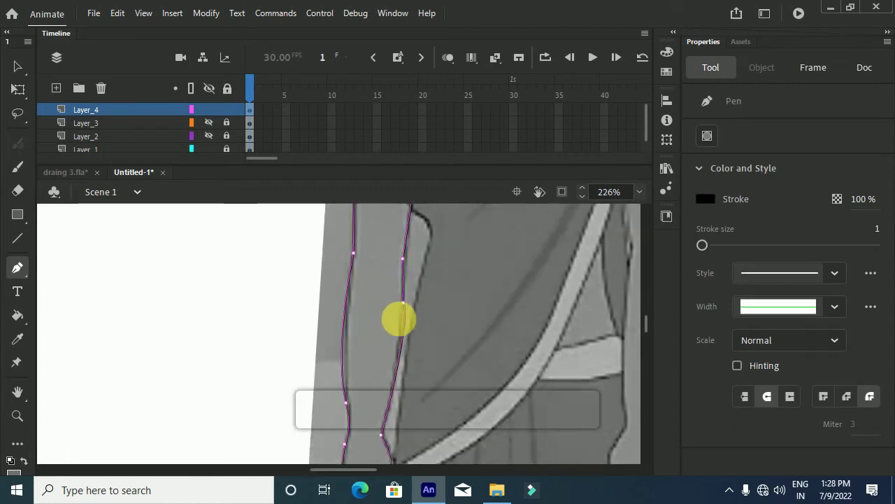
scroll(399, 319, down, 3)
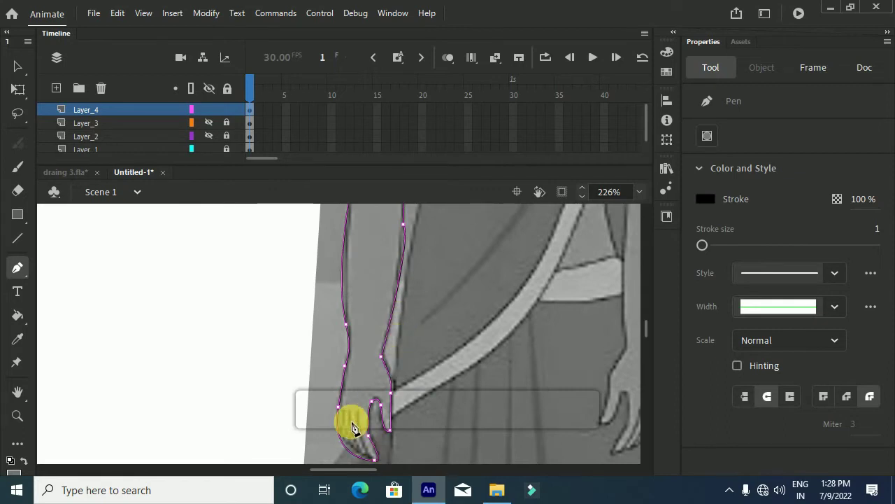
key(v)
key(p)
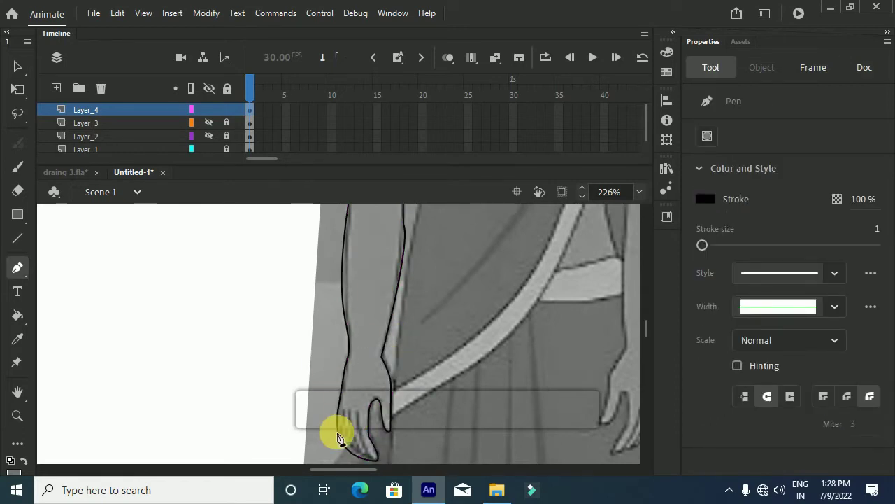
scroll(340, 426, up, 4)
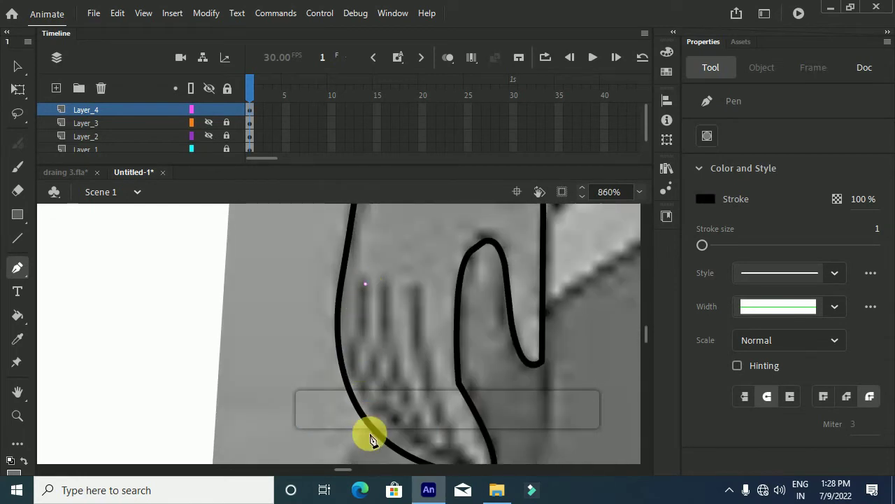
click(358, 407)
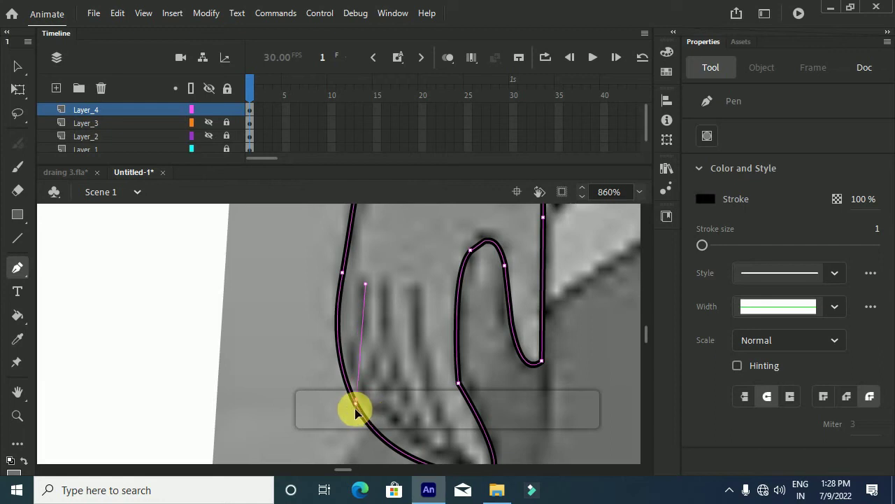
click(355, 408)
key(ctrl+z)
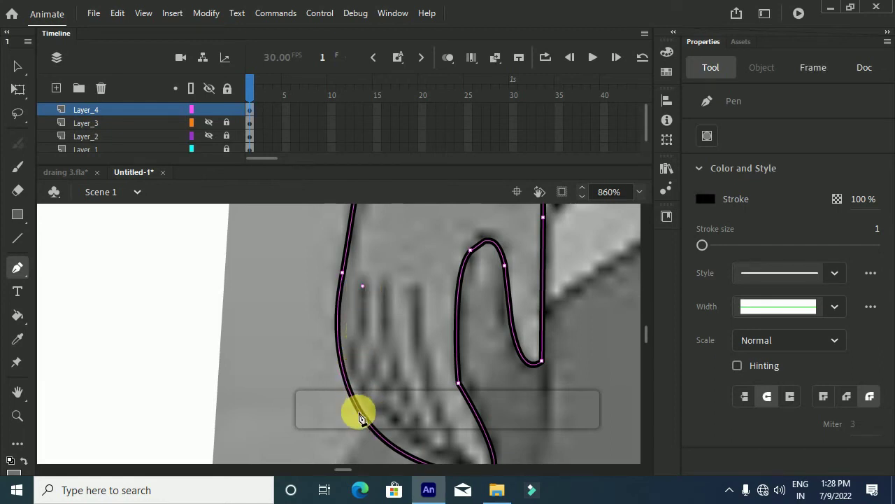
drag(353, 400, 359, 418)
key(ctrl+z)
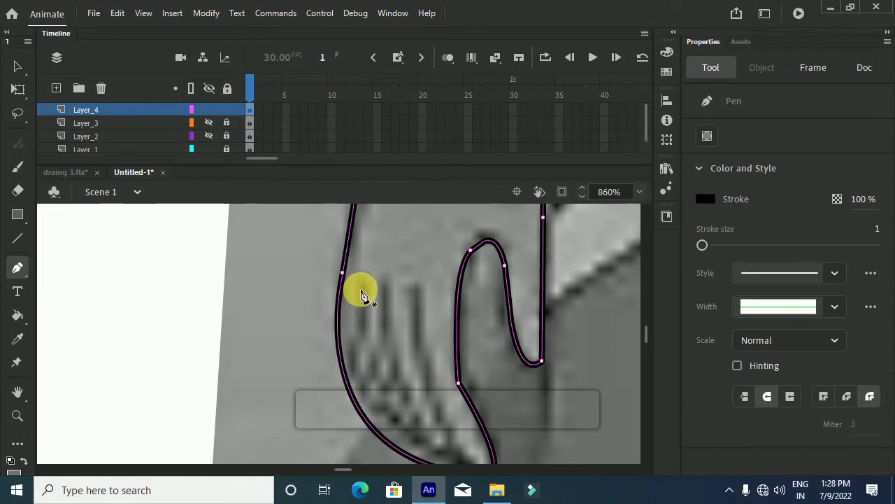
Step: Draw the outermost finger dividing line as a slight curve from the knuckles down across the hand's outline
drag(362, 430, 378, 472)
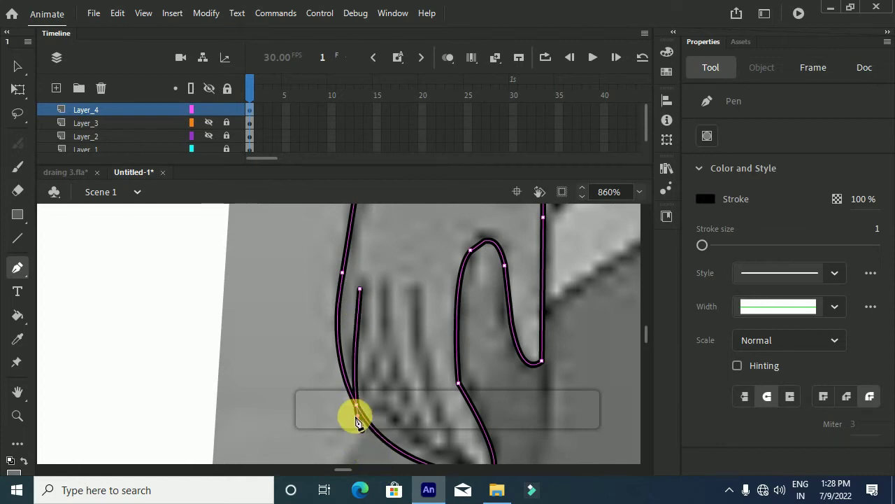
key(v)
key(p)
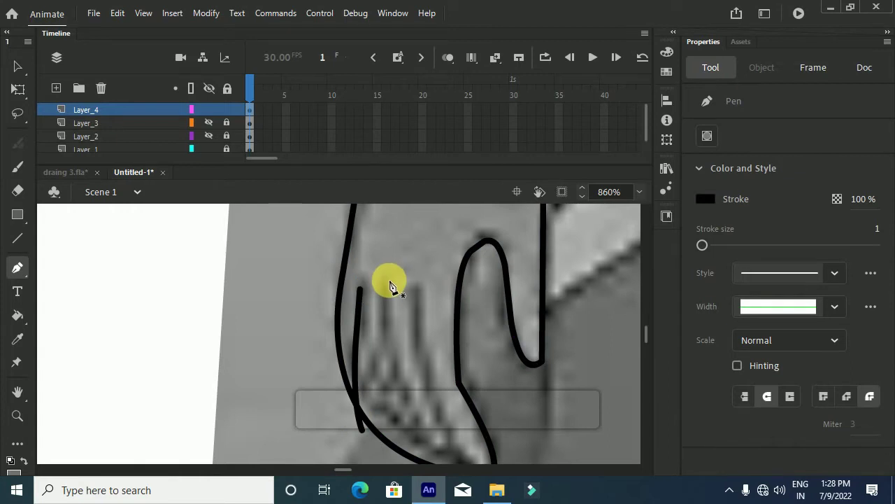
Step: Draw the second finger dividing line as a curve from the knuckles to just past the hand's lower outline
scroll(397, 368, down, 3)
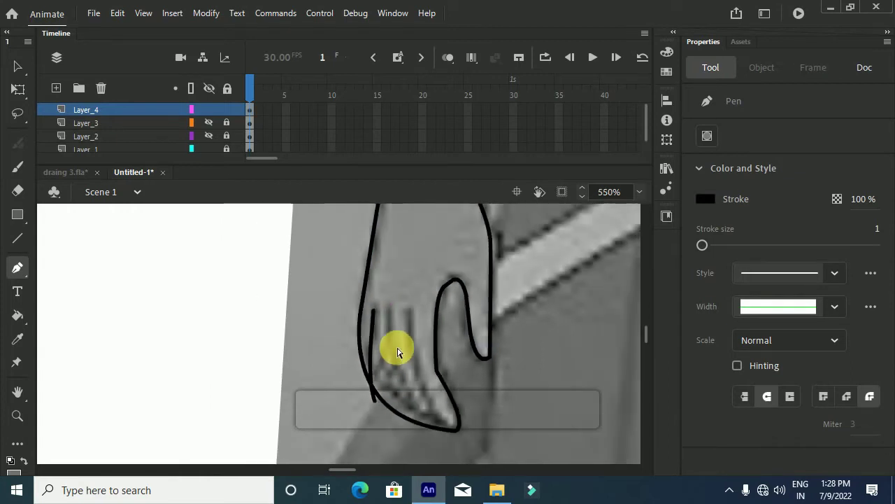
click(421, 432)
mouse_move(452, 466)
mouse_down()
mouse_move(444, 470)
mouse_move(459, 468)
mouse_up()
key(c)
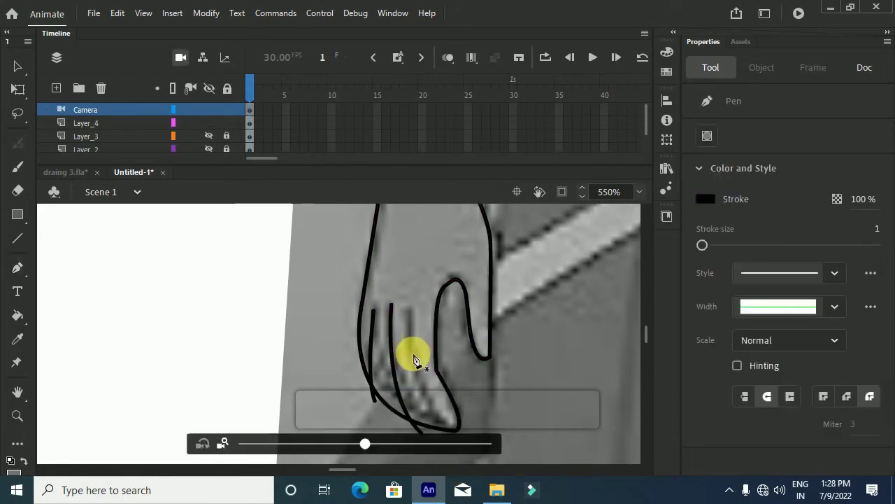
key(p)
click(410, 312)
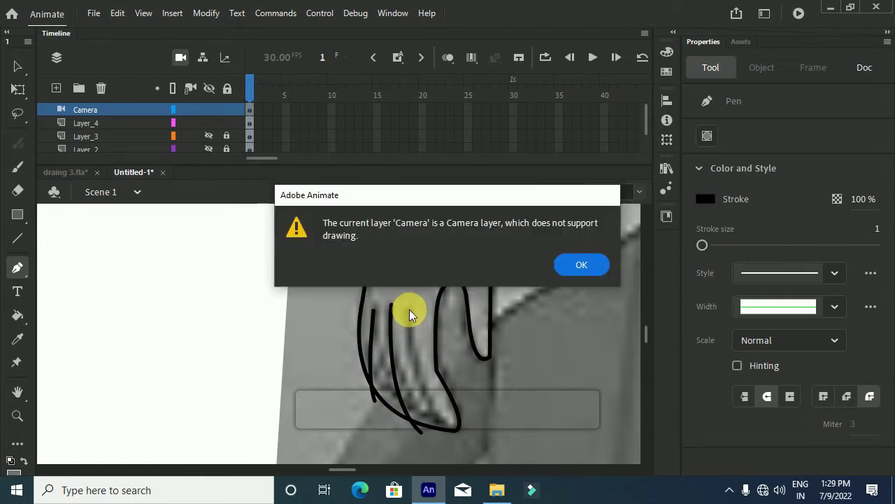
click(595, 268)
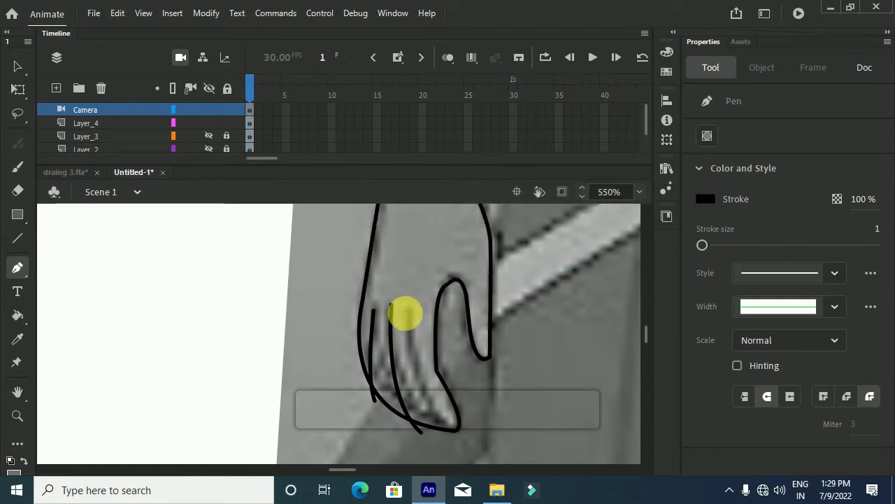
click(406, 316)
click(579, 273)
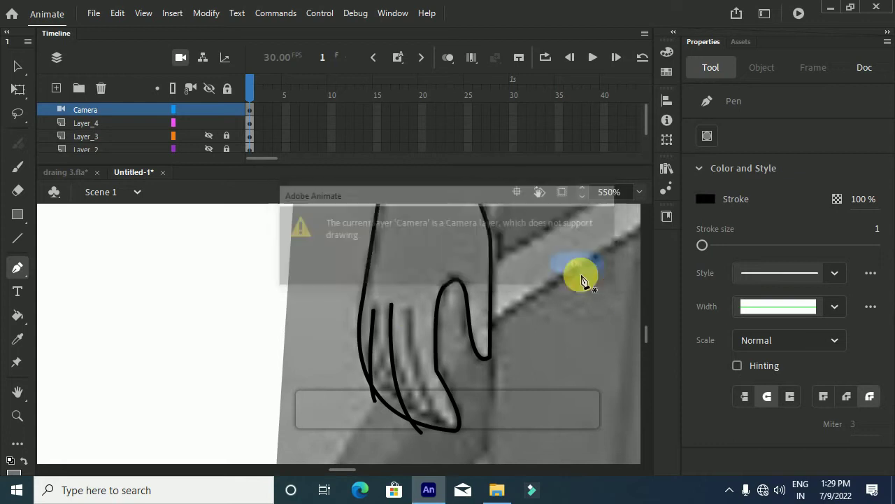
click(532, 365)
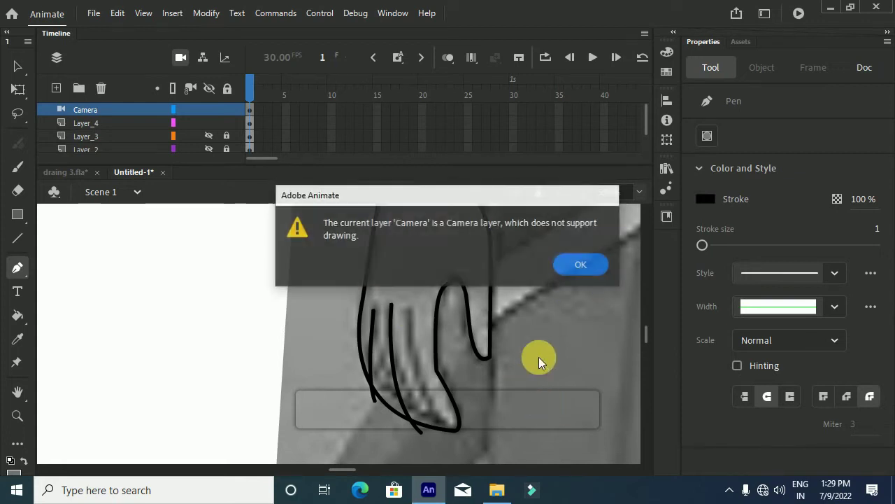
click(573, 268)
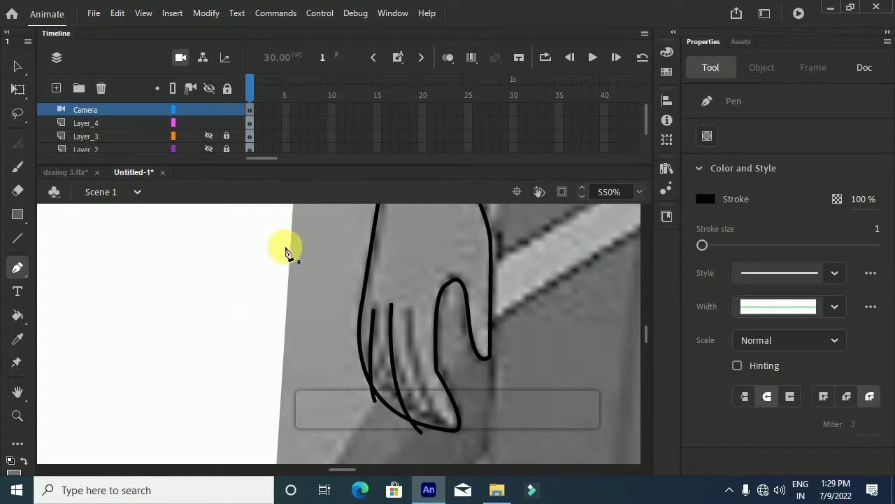
Step: Add a new layer and draw the third finger dividing line on it, curving from the knuckles to the fingertips
click(62, 110)
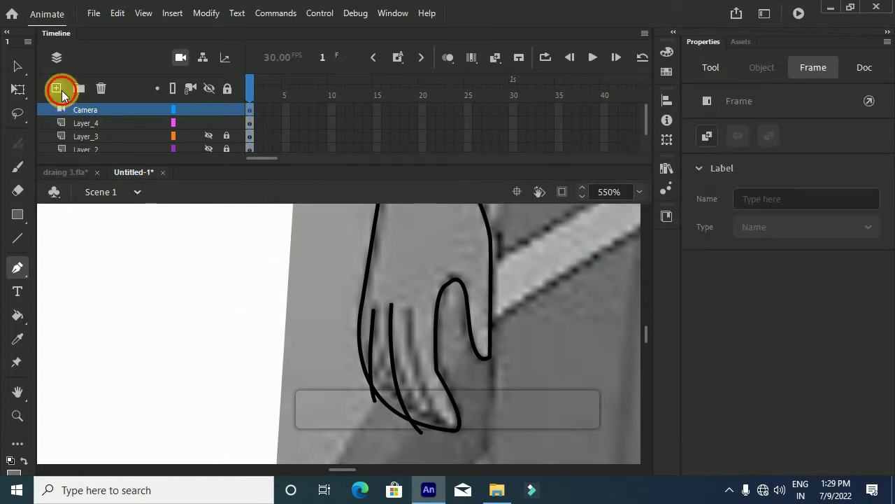
click(58, 90)
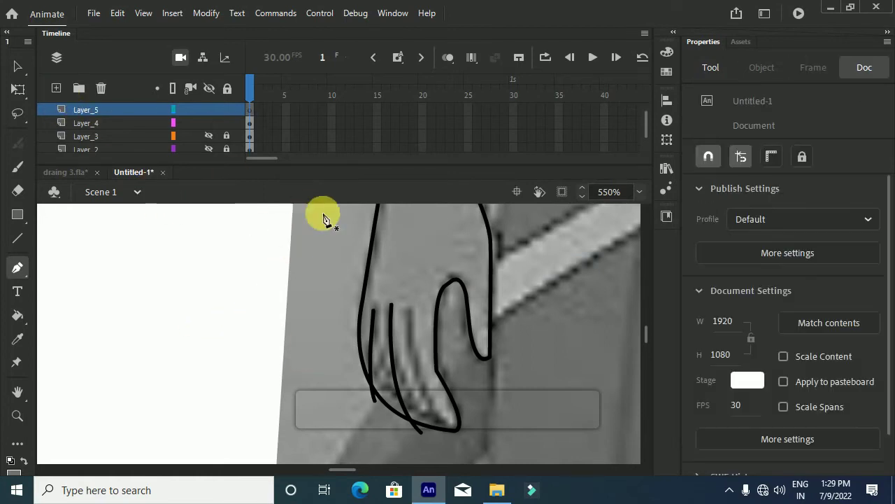
click(408, 312)
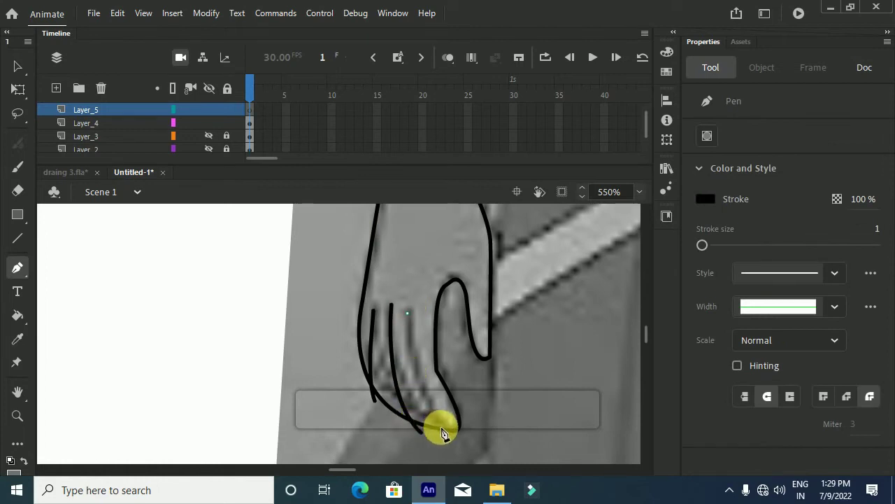
drag(451, 433, 463, 448)
key(v)
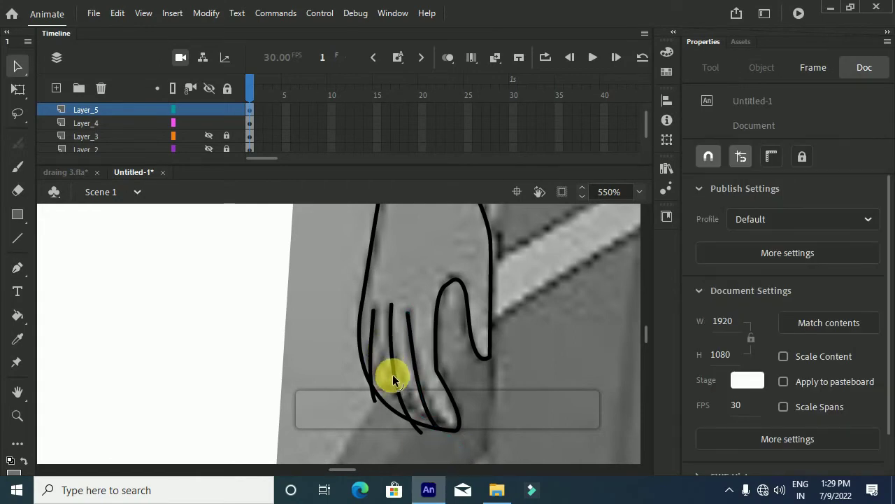
Step: Reshape the outermost finger line so it ends on the hand's outline and curves upward, and adjust the second finger line's upper end
scroll(396, 377, up, 1)
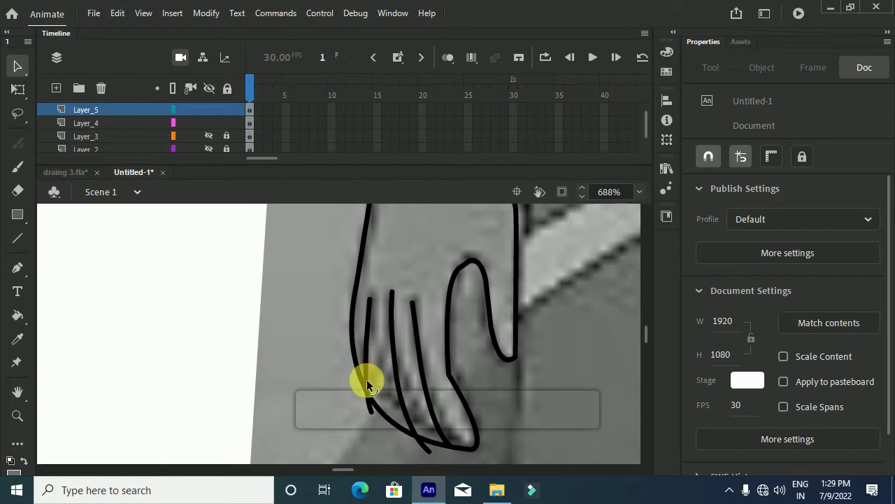
drag(368, 394, 379, 406)
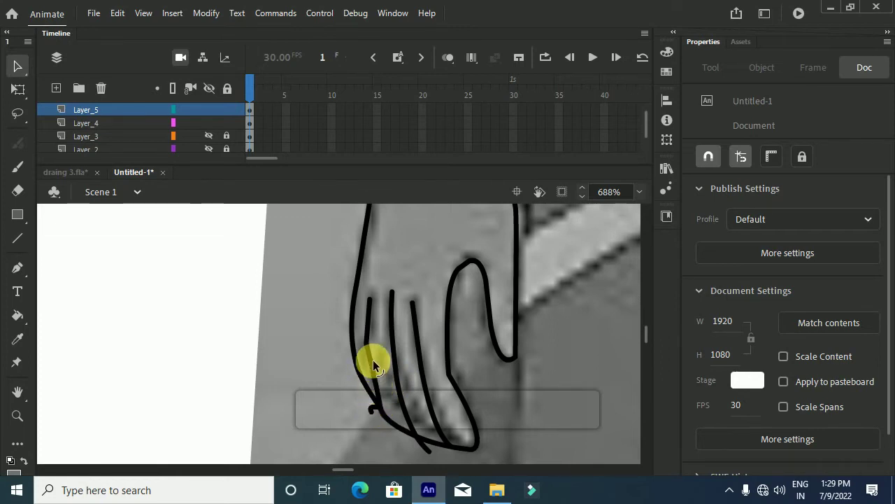
drag(372, 372, 366, 372)
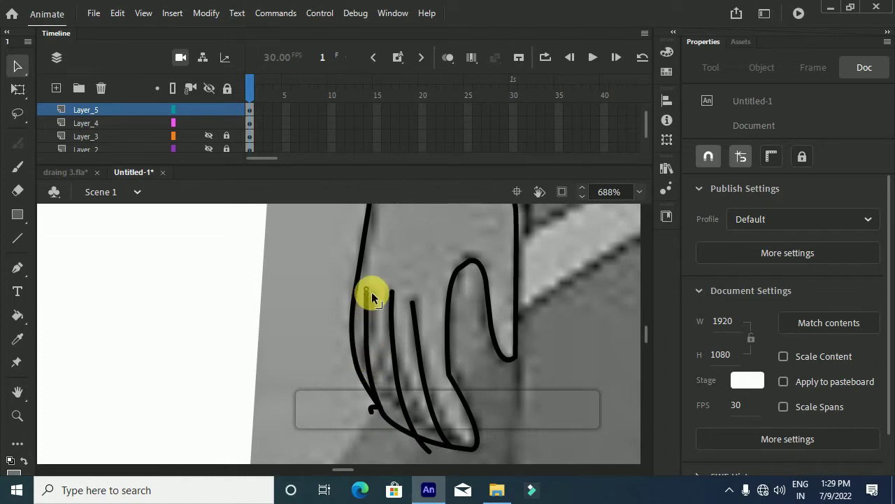
mouse_move(392, 292)
mouse_down()
mouse_move(389, 307)
mouse_move(389, 298)
mouse_up()
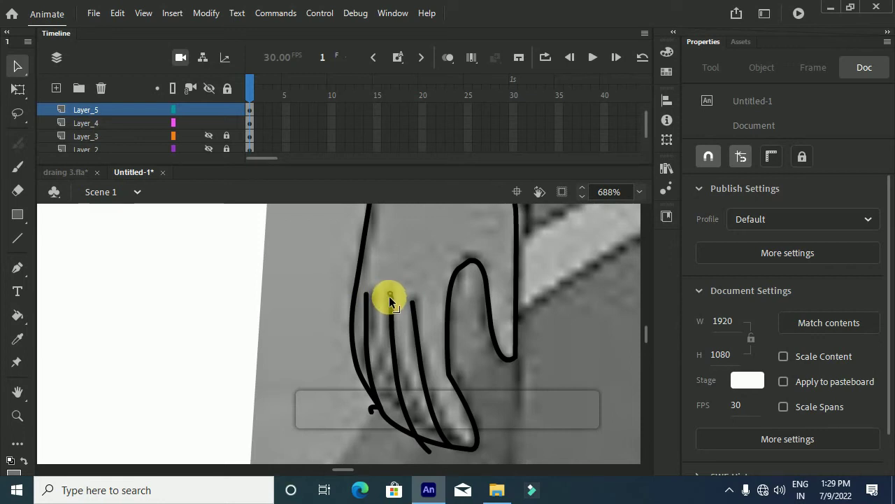
Step: Delete the overshooting ends of the first two finger lines beyond the hand's lower outline
click(426, 445)
click(426, 451)
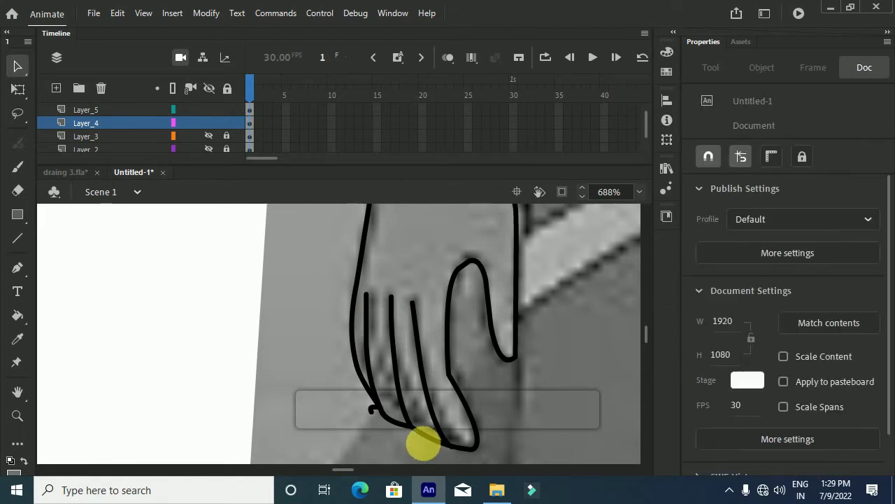
click(441, 446)
click(465, 458)
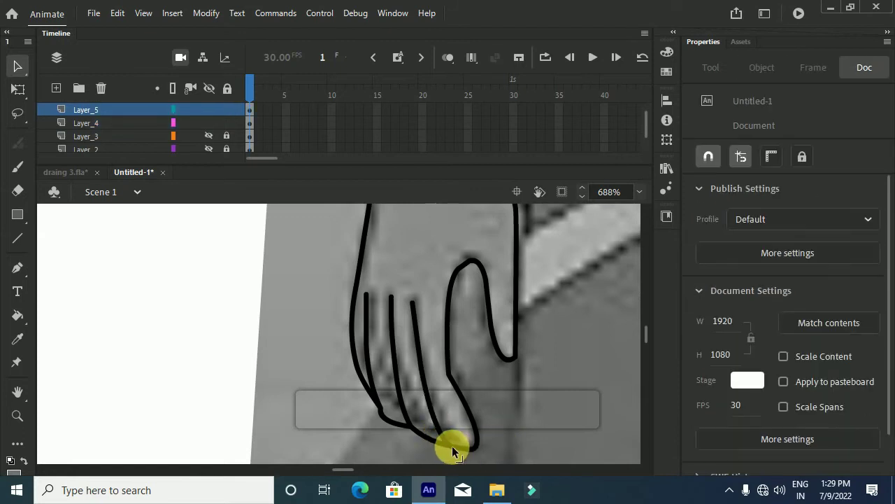
Step: Check which arm and finger strokes belong to Layer_5 and Layer_4, viewing Layer_5 as outlines and selecting Layer_4's contents
click(452, 446)
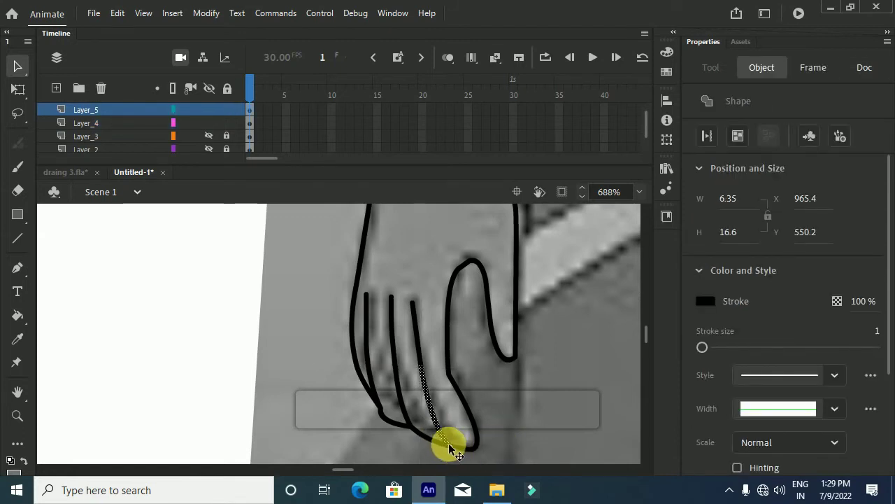
click(553, 440)
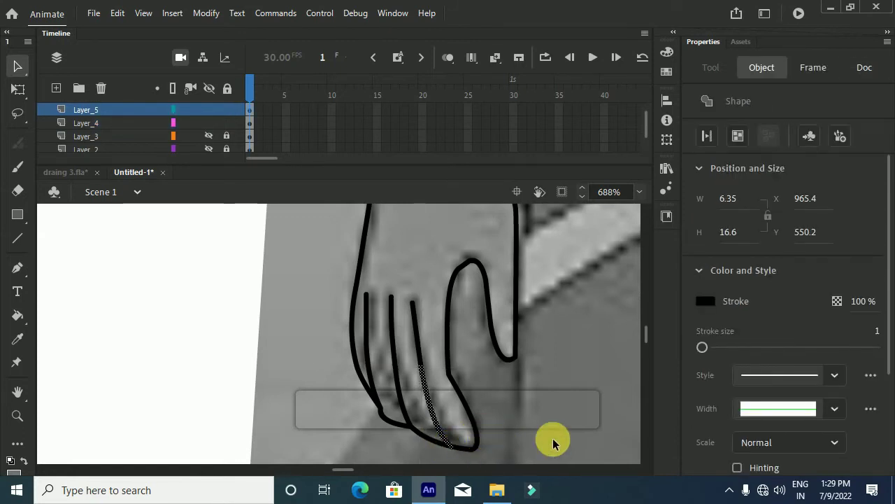
click(173, 109)
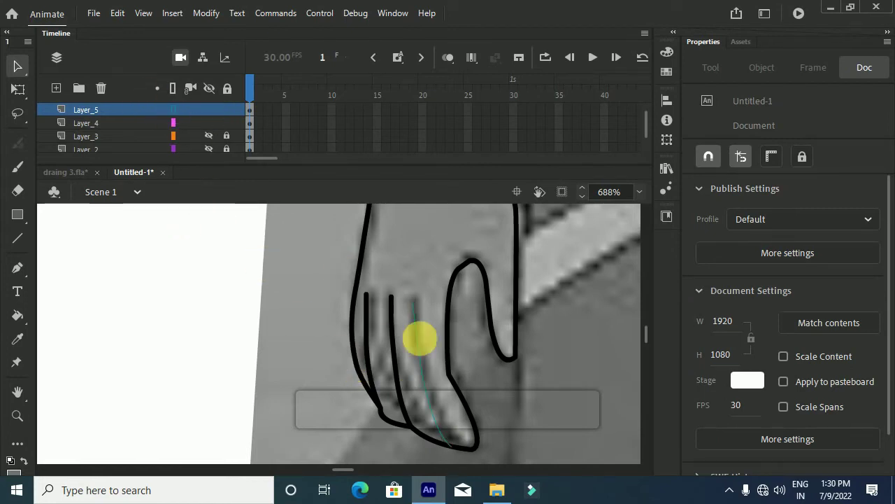
click(172, 110)
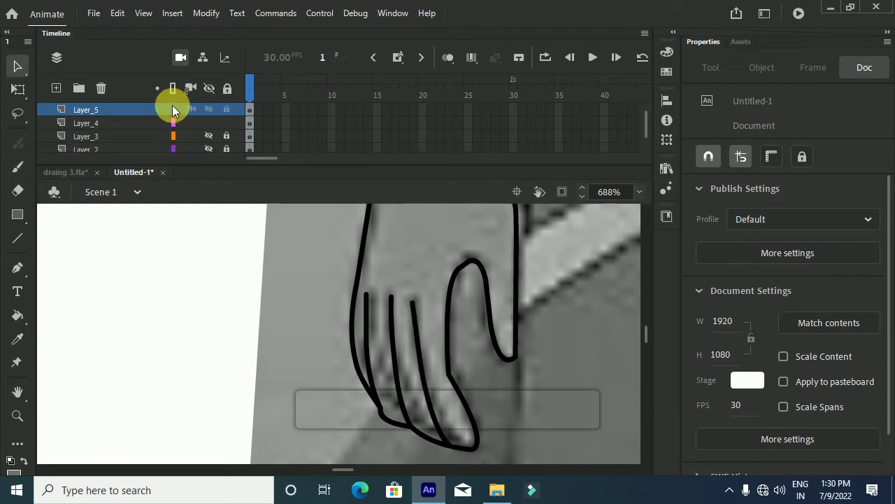
click(361, 240)
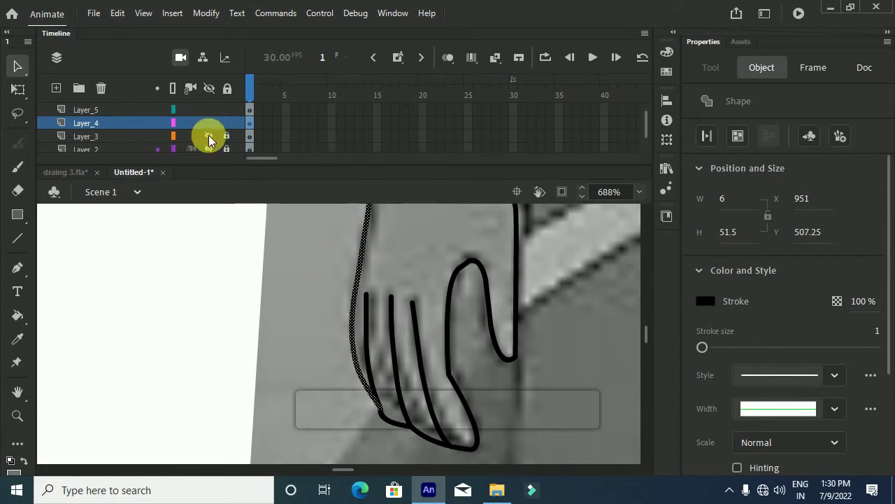
click(133, 124)
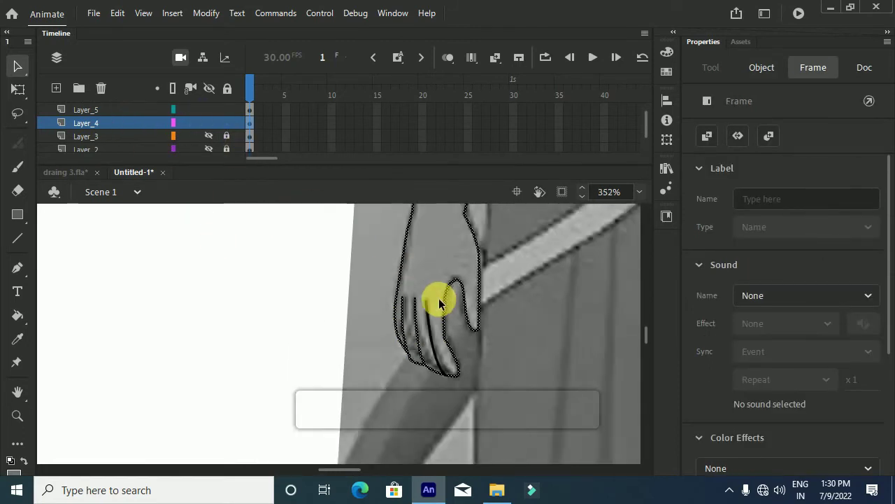
scroll(438, 297, down, 2)
scroll(438, 297, up, 5)
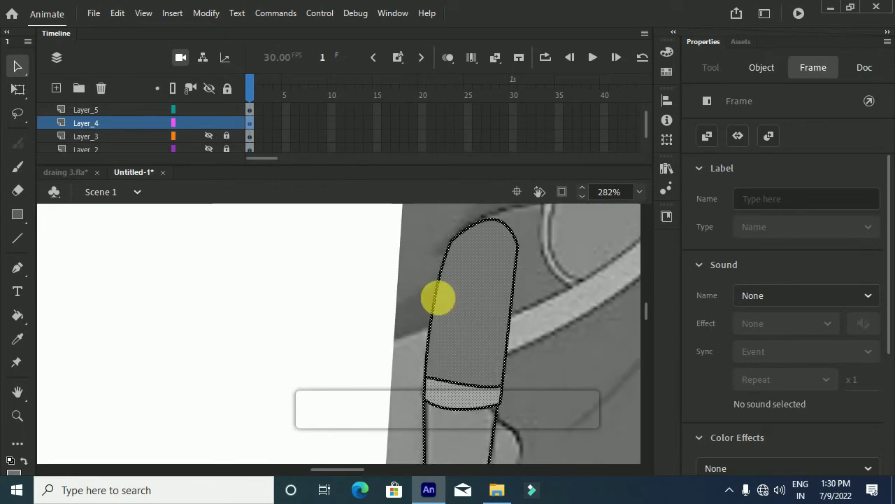
scroll(444, 290, down, 3)
scroll(444, 290, down, 2)
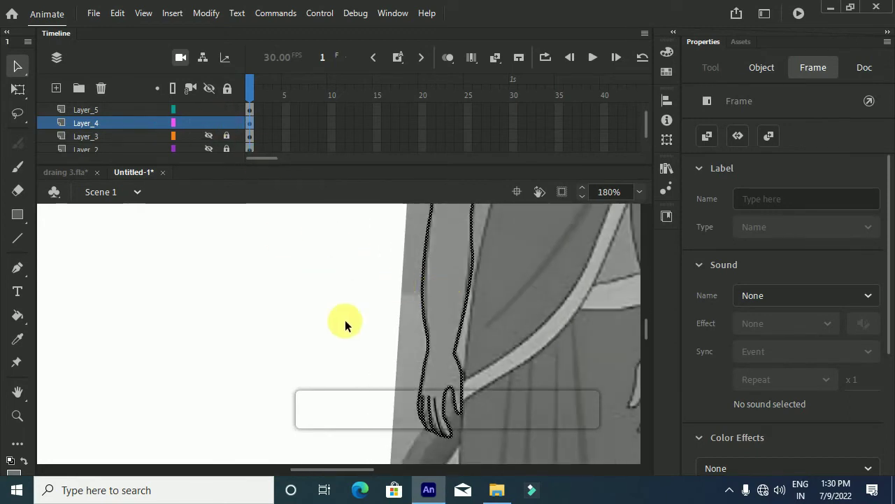
scroll(345, 320, down, 5)
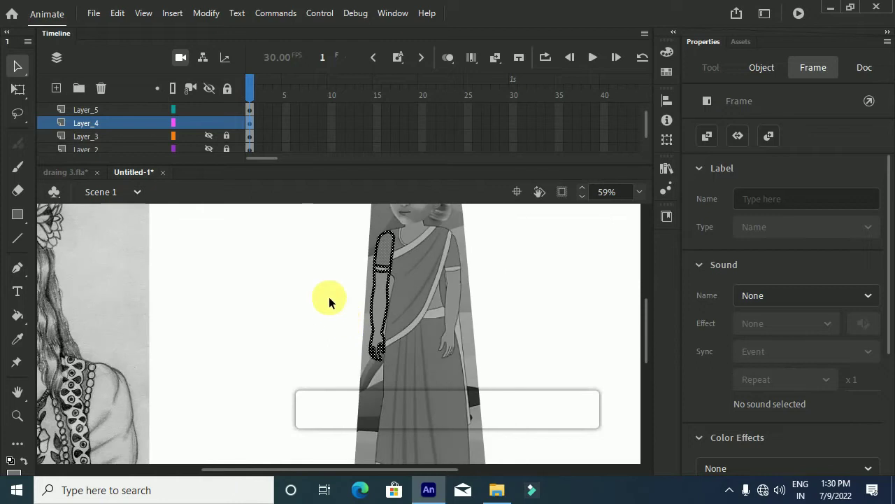
click(209, 125)
scroll(362, 312, up, 2)
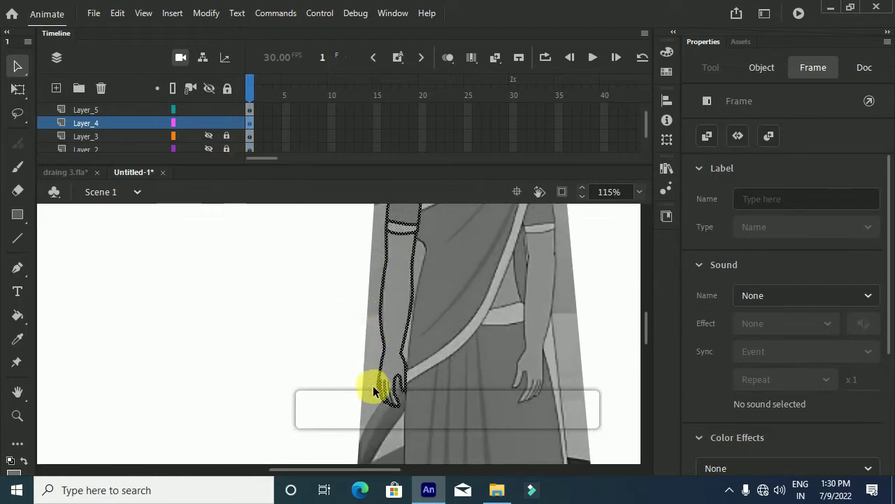
scroll(375, 392, up, 3)
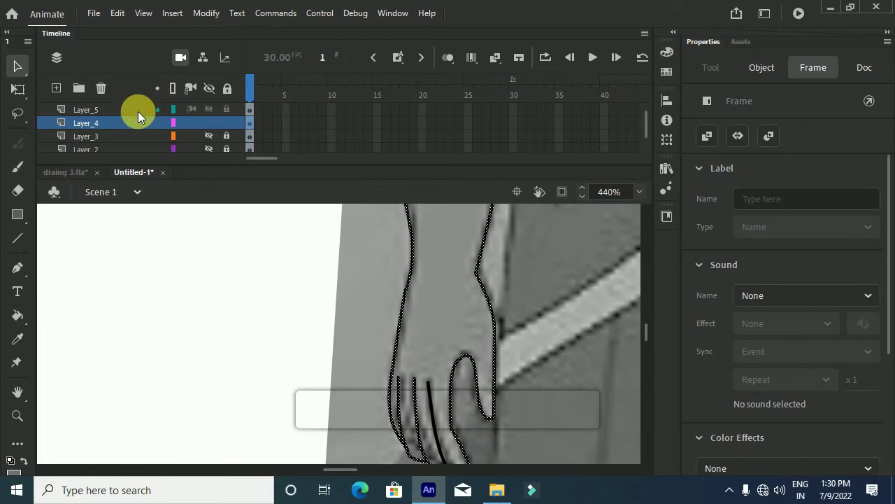
scroll(438, 420, down, 1)
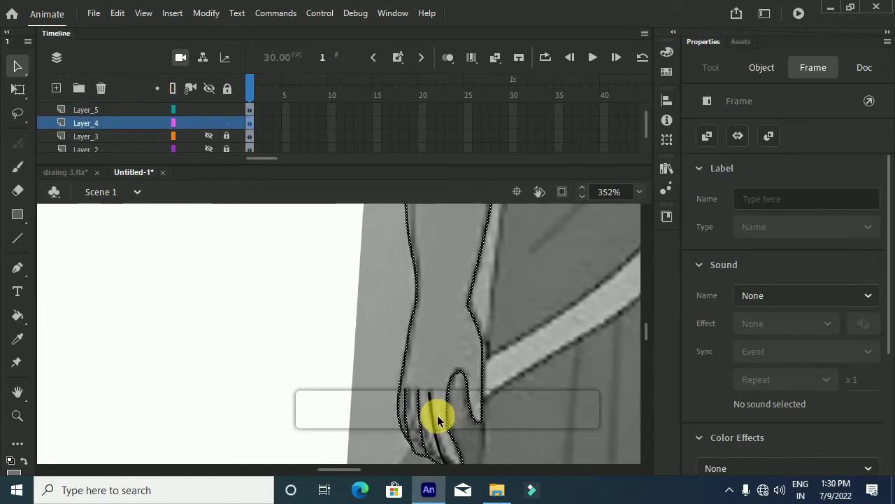
Step: Delete both segments of the third finger line from Layer_5
scroll(438, 420, up, 2)
click(468, 335)
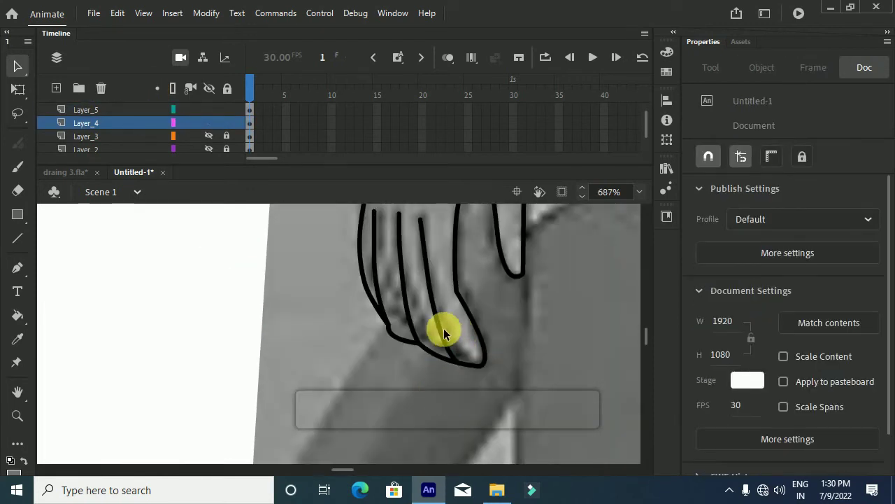
click(439, 332)
key(Delete)
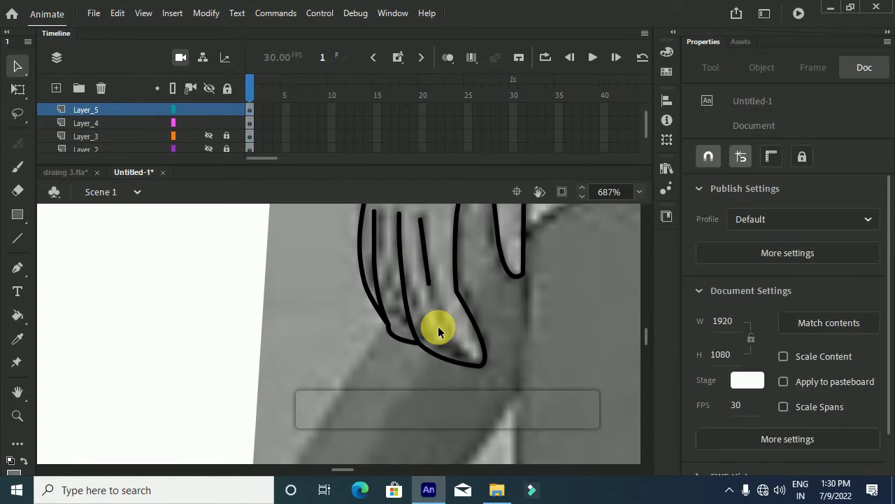
click(428, 268)
key(Delete)
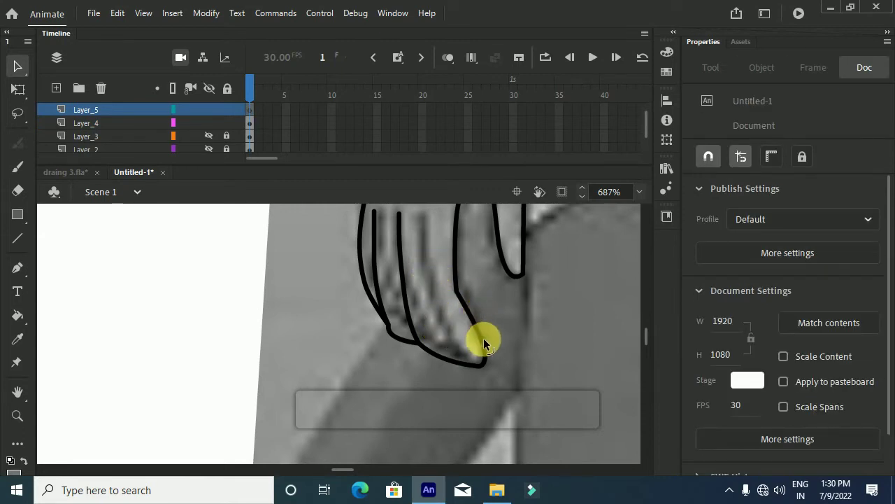
Step: Redraw the third finger line on Layer_5 as a curve from the knuckles to the lower outline, undoing the stray extra segment
key(p)
click(421, 216)
drag(458, 362, 488, 392)
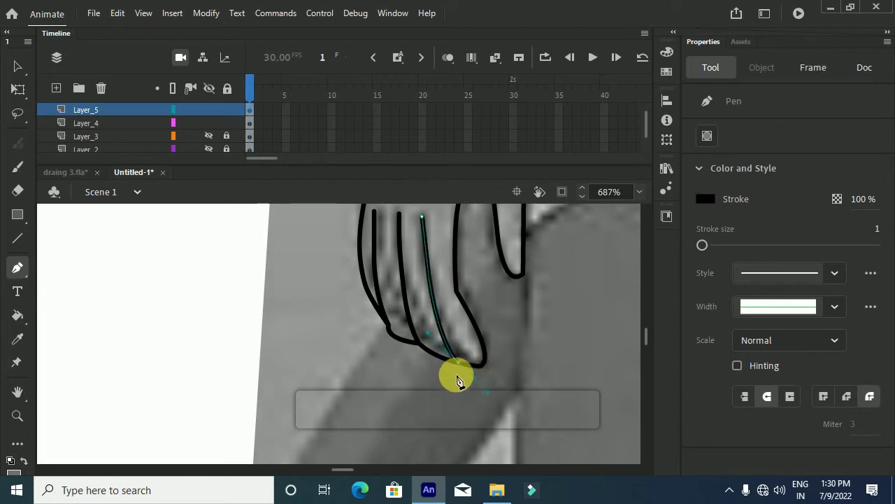
click(283, 321)
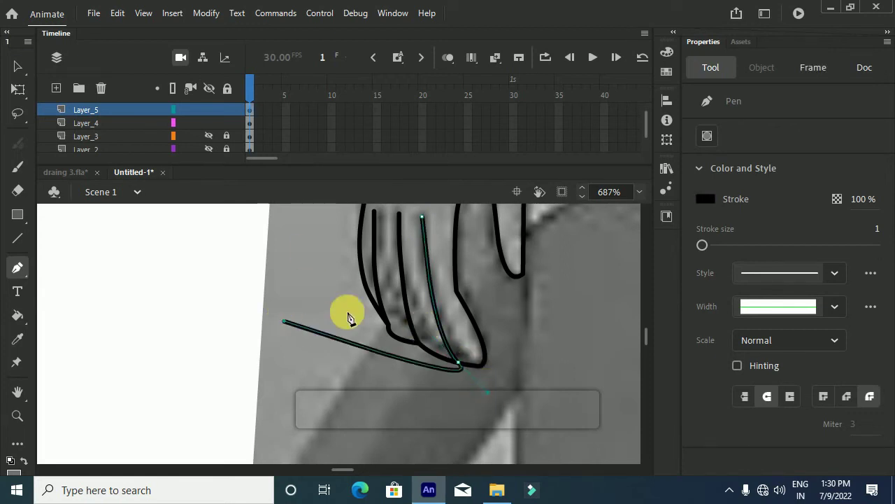
key(Escape)
key(ctrl+z)
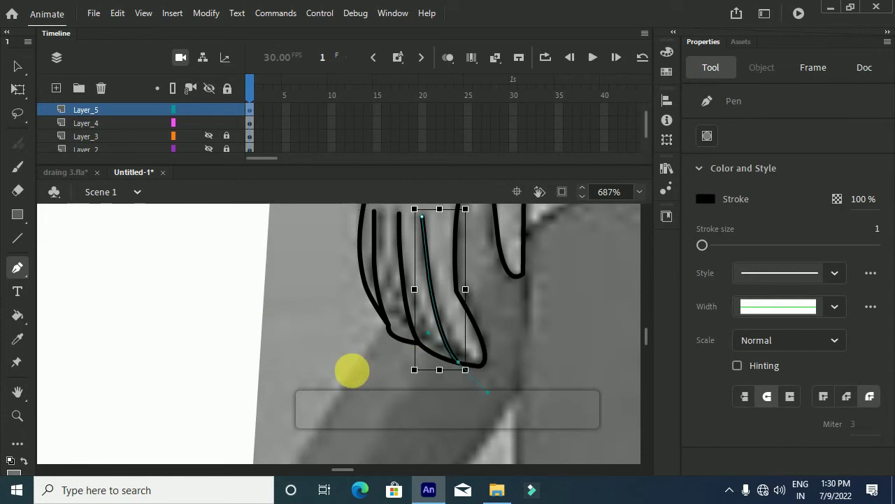
key(ctrl+z)
key(v)
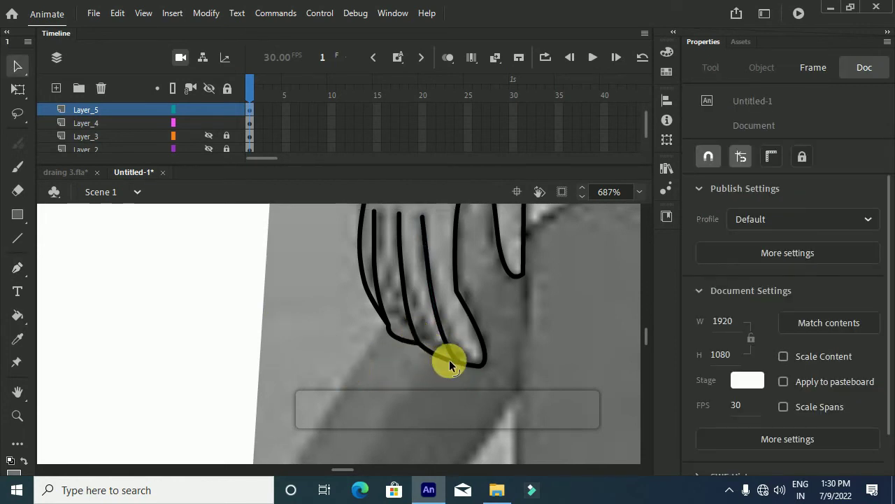
drag(443, 355, 446, 359)
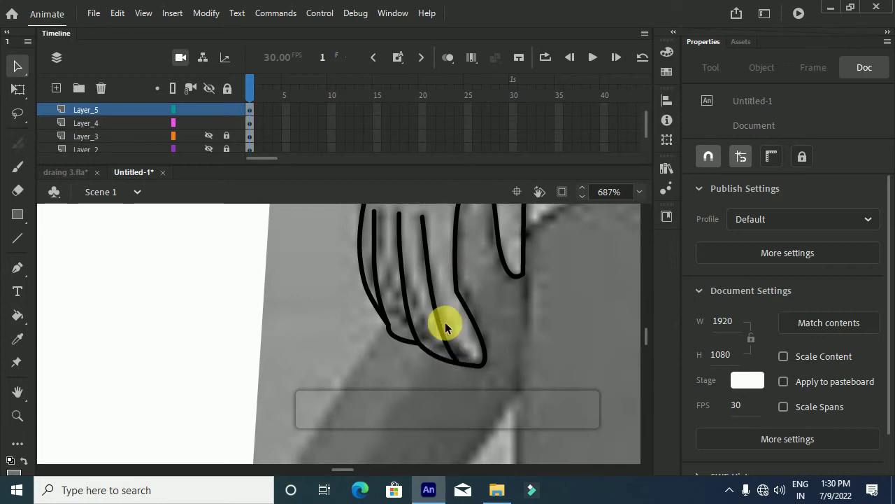
Step: Delete the redrawn third finger line from Layer_5
click(129, 123)
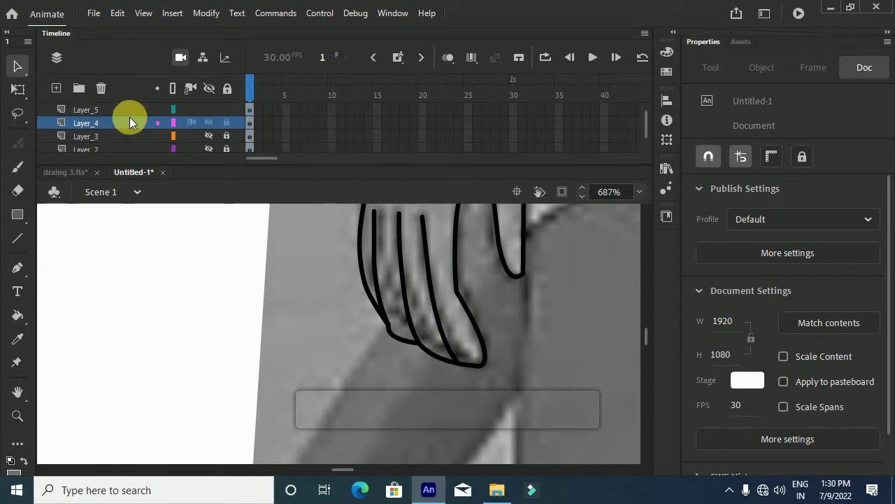
click(427, 279)
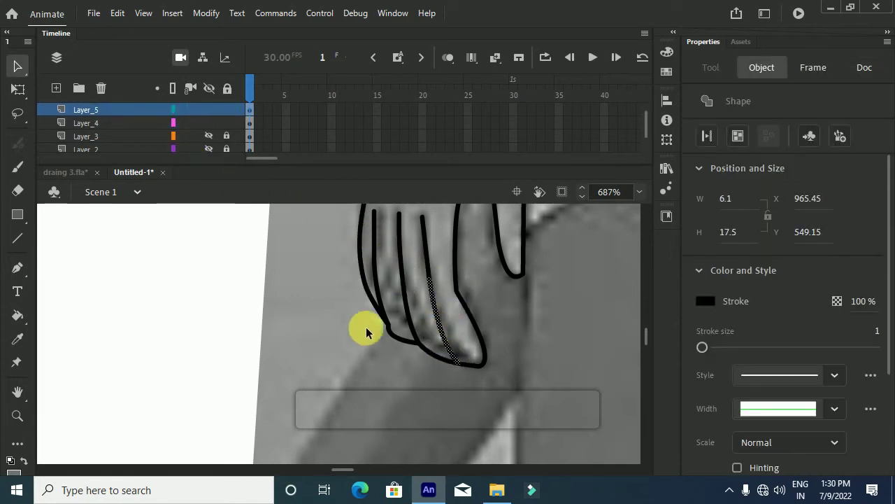
key(Delete)
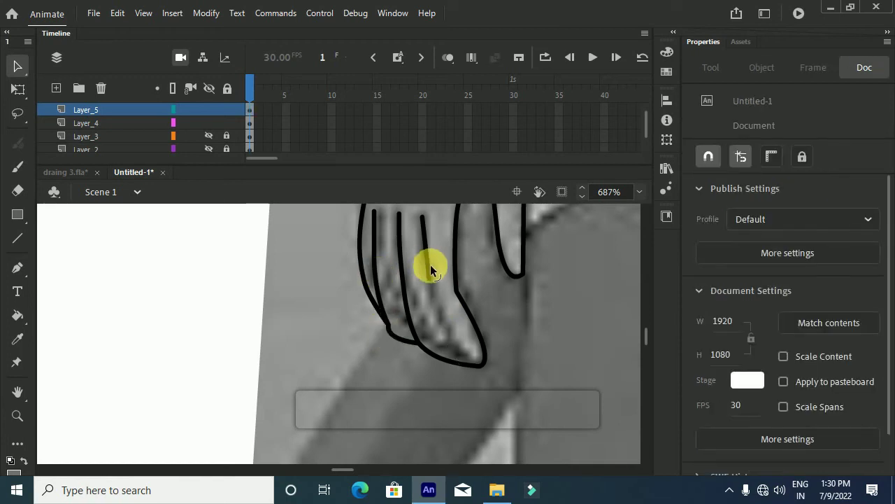
Step: Draw the third finger line on Layer_4 with the Pen tool, curving from the knuckles past the lower outline, and delete the overshooting end
click(114, 124)
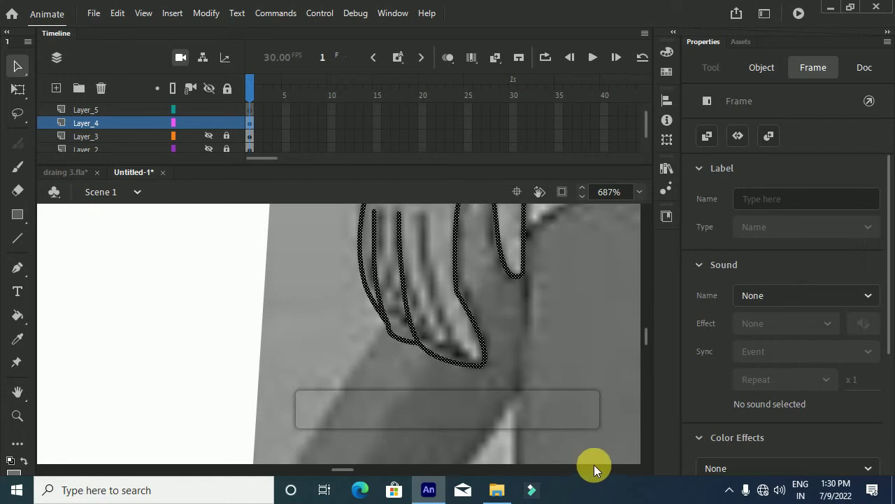
key(p)
click(423, 219)
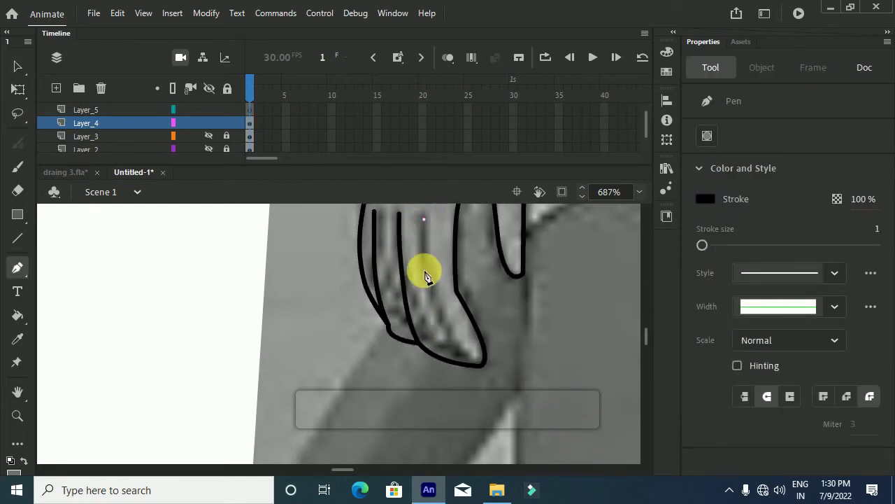
drag(493, 394, 503, 406)
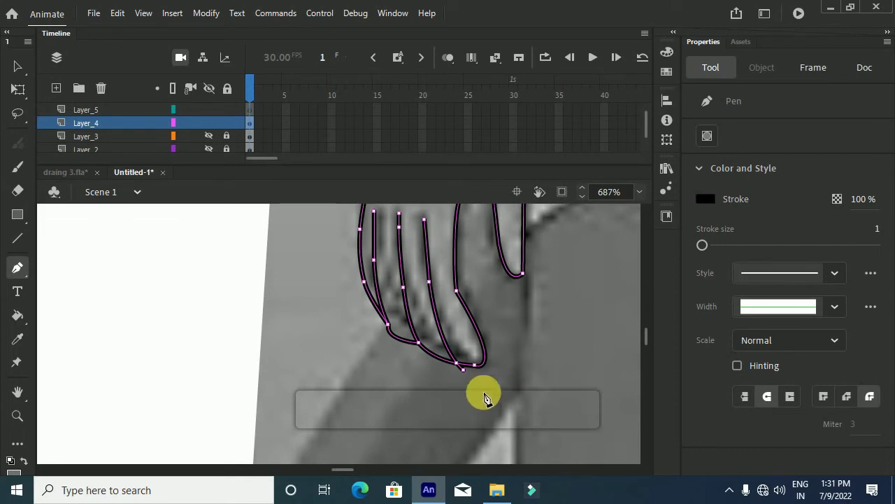
key(v)
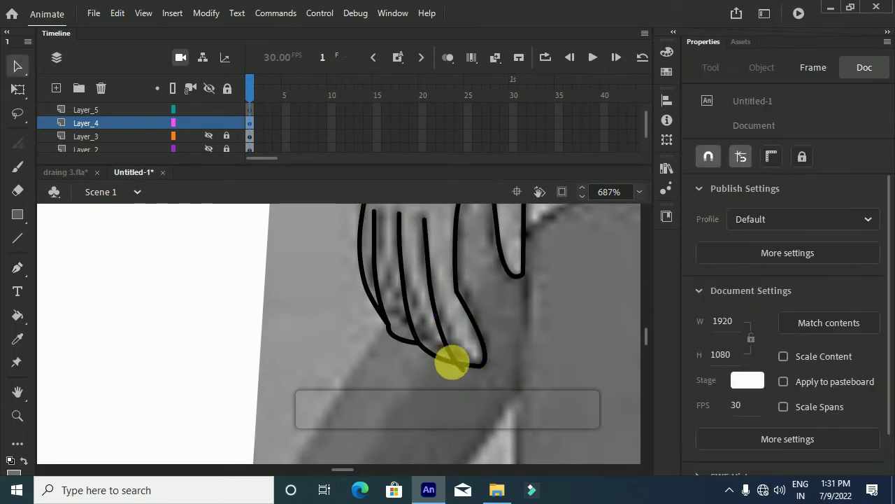
click(462, 367)
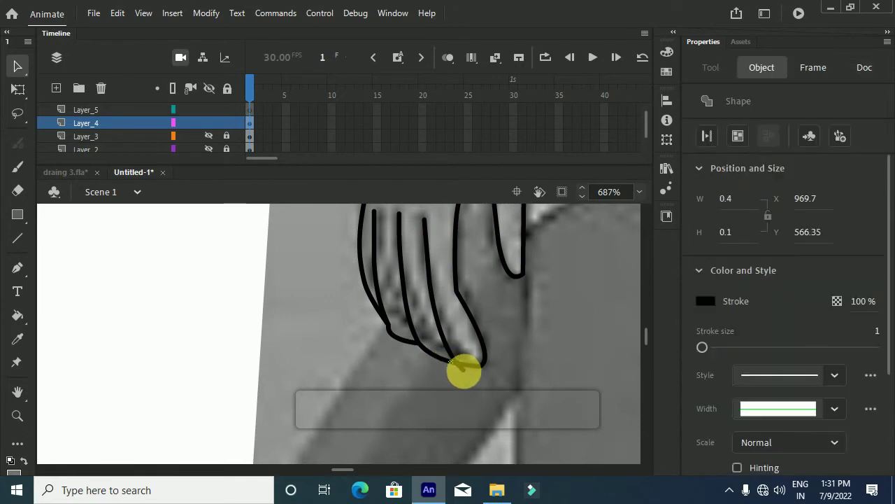
key(Delete)
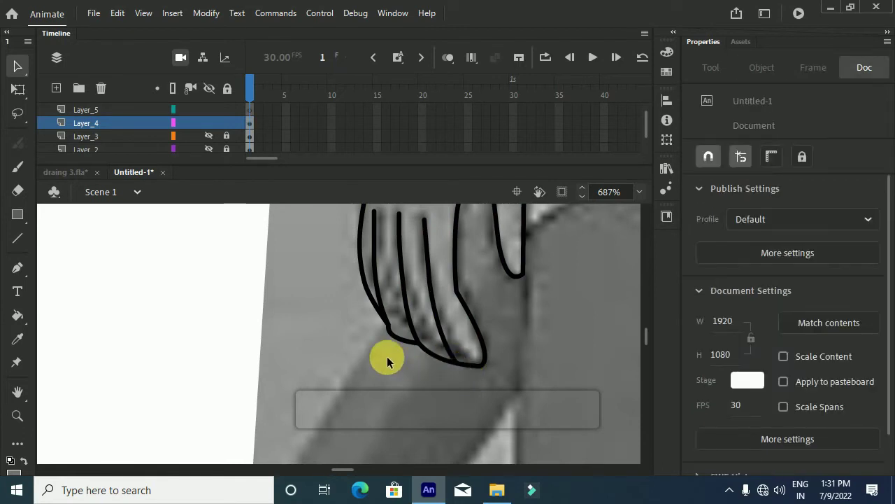
Step: Bend the hand's lower outline on Layer_4 into rounded fingertips between the finger lines
scroll(387, 320, down, 3)
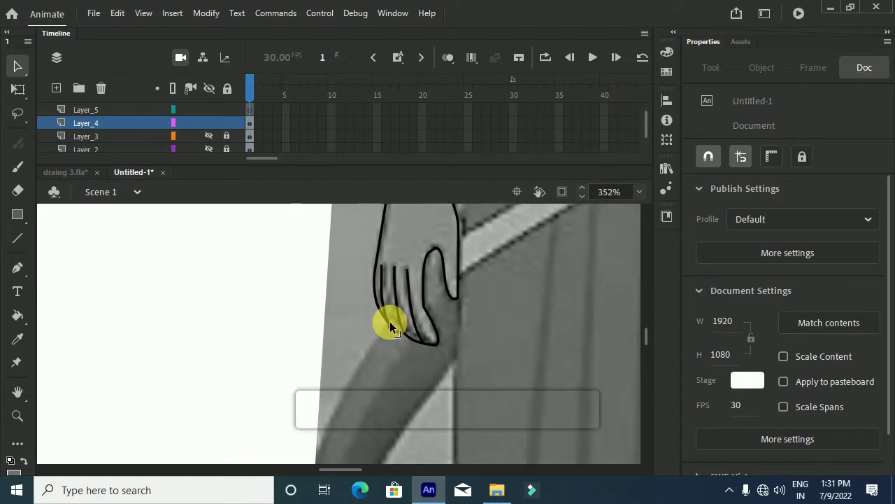
scroll(387, 320, up, 2)
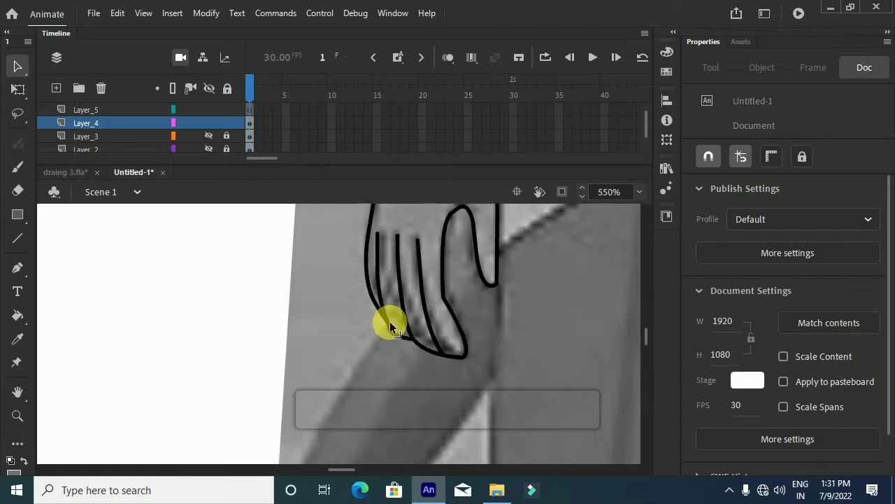
click(431, 346)
click(553, 363)
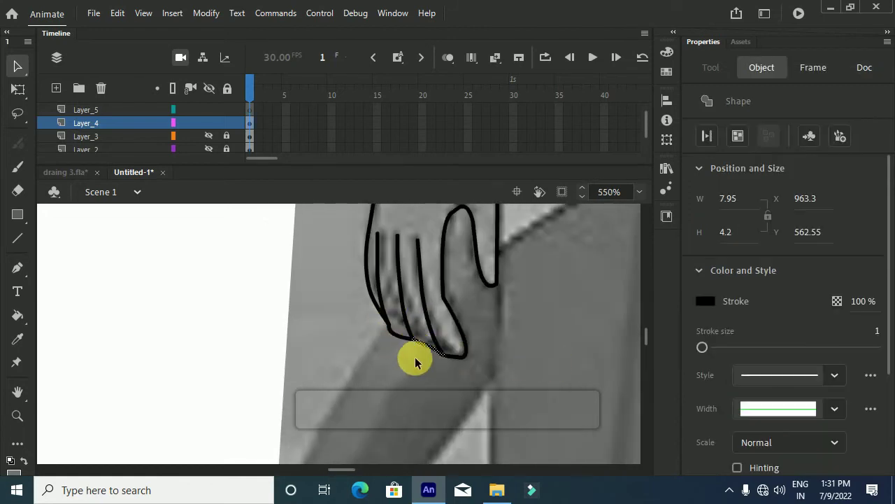
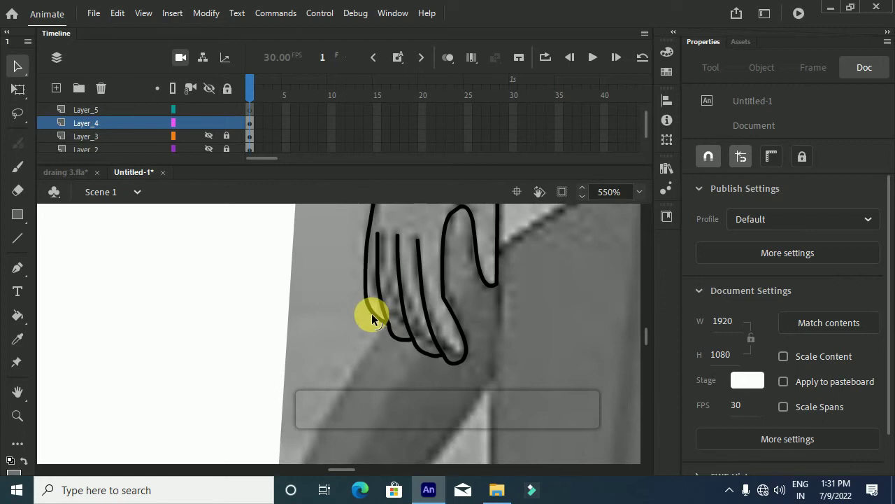
scroll(379, 342, down, 3)
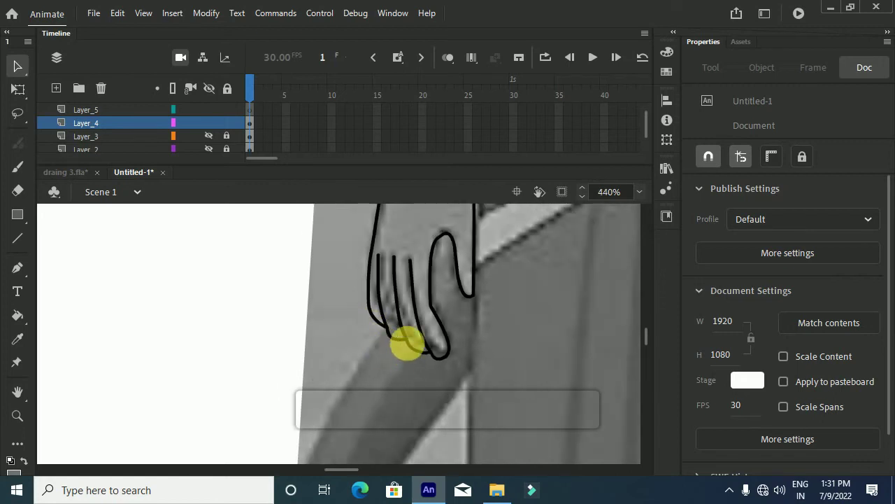
Step: Fill the traced forearm on Layer_4 with grey using the Paint Bucket
scroll(409, 345, up, 6)
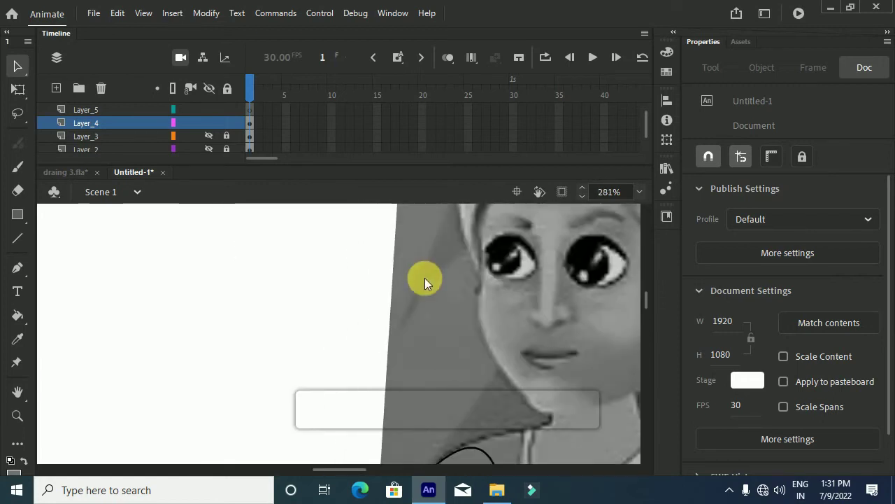
click(130, 110)
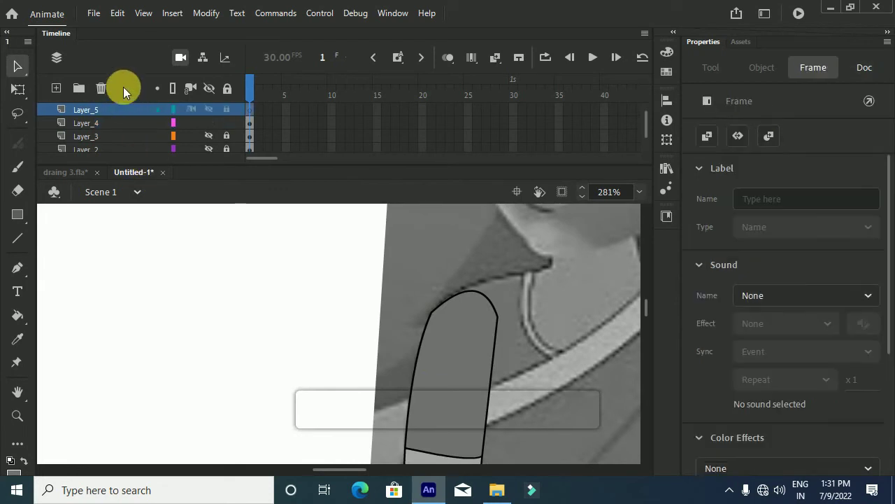
scroll(448, 319, down, 3)
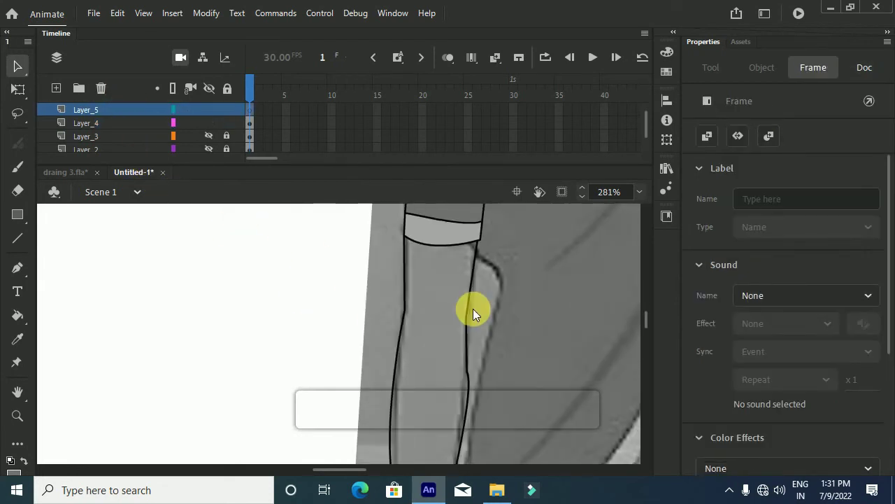
click(447, 336)
key(k)
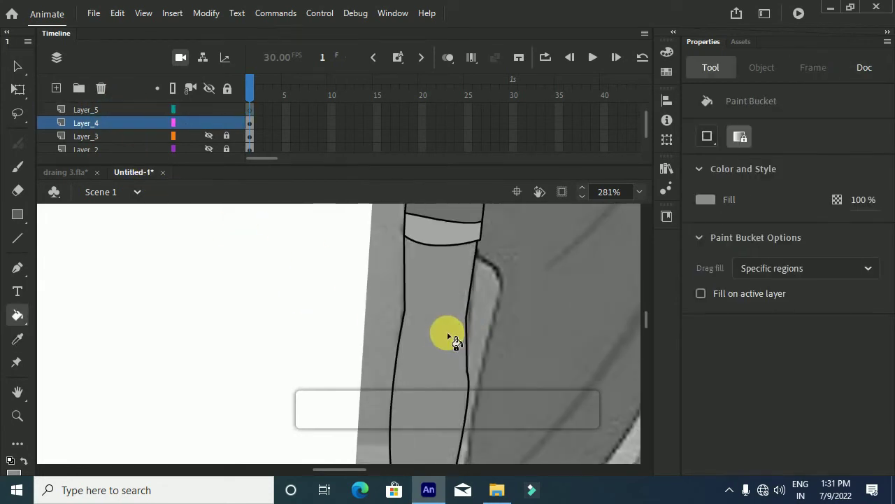
Step: Make Layer_5 the active layer and bring the figure's other, untraced arm into view
scroll(453, 266, down, 3)
scroll(454, 266, up, 3)
scroll(453, 266, down, 3)
drag(329, 469, 390, 485)
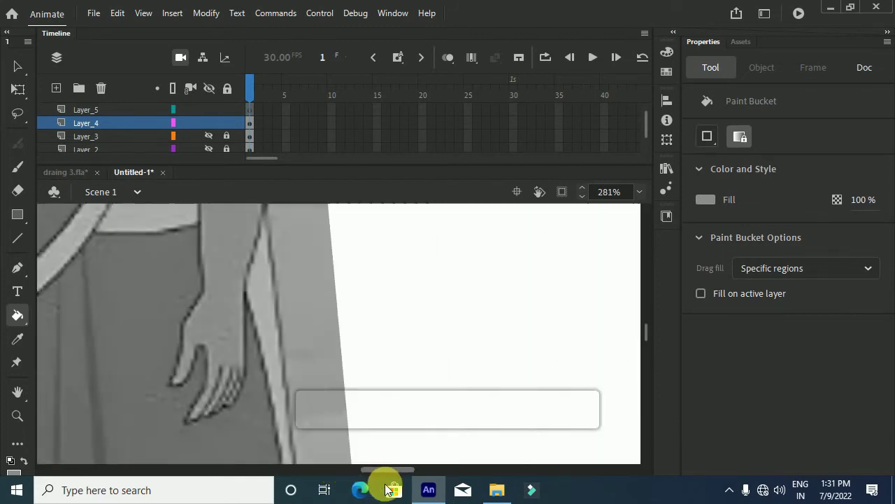
scroll(224, 308, up, 4)
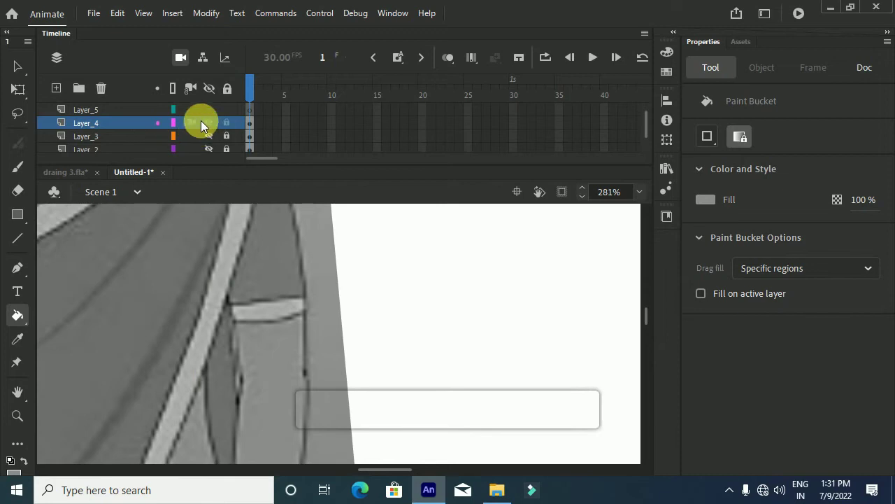
click(135, 107)
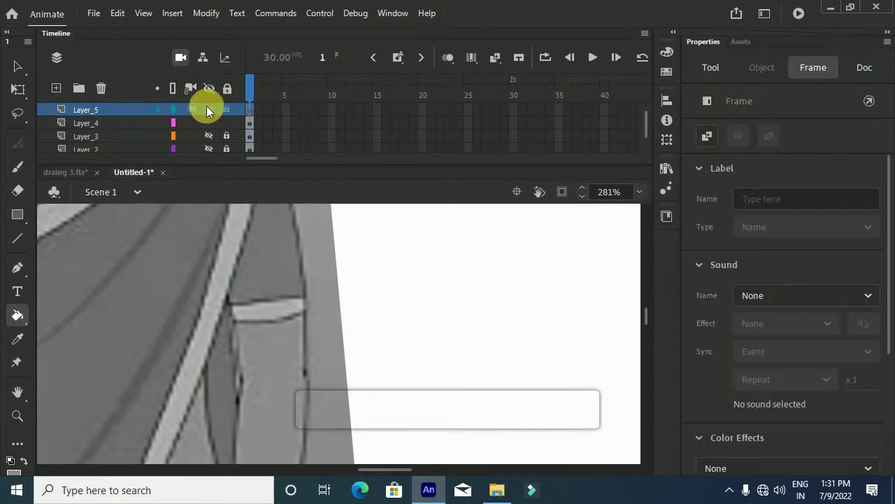
Step: Lock Layer_4 and trace the outer edge and lower hem of the other sleeve with the Pen tool on Layer_5
click(227, 110)
scroll(280, 283, down, 2)
scroll(262, 314, down, 4)
scroll(260, 315, up, 1)
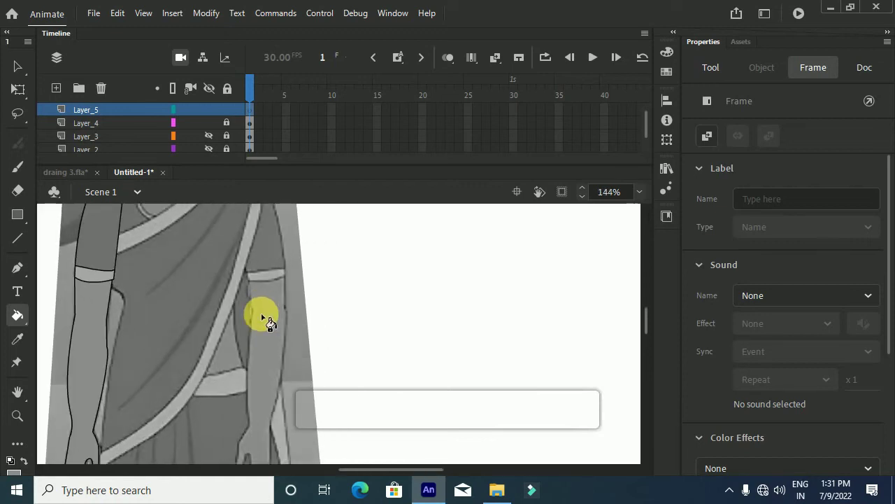
scroll(260, 315, up, 2)
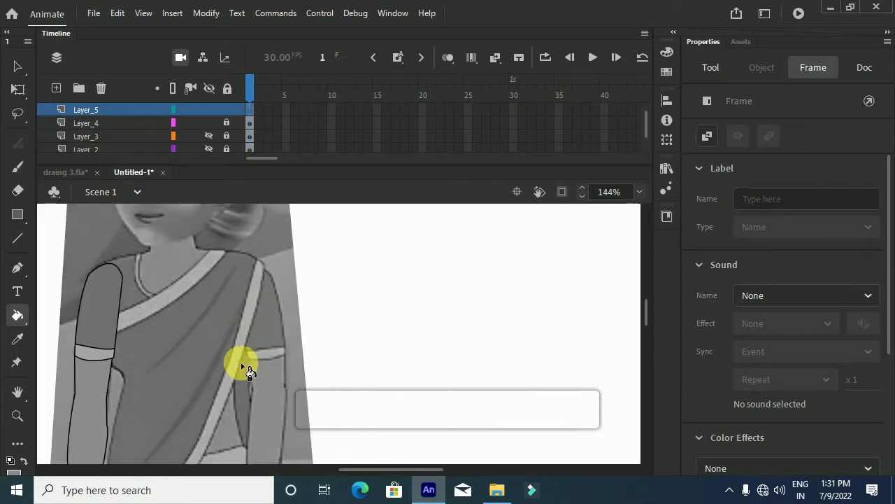
key(p)
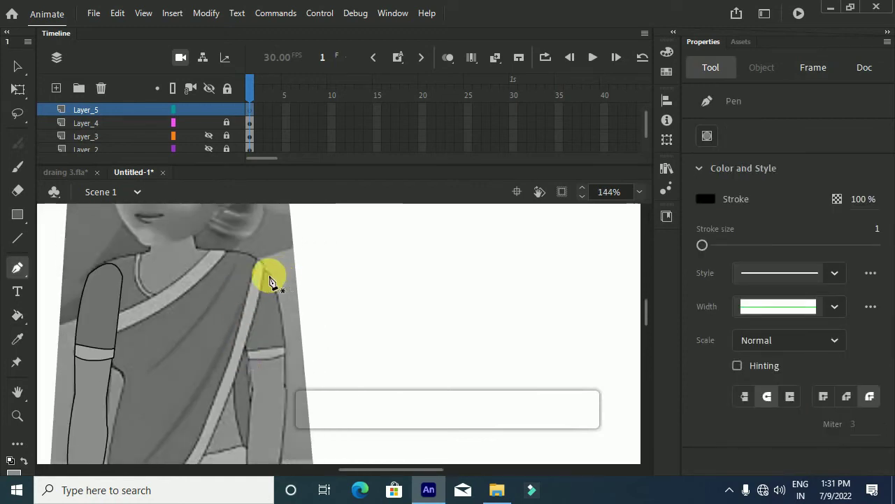
click(273, 280)
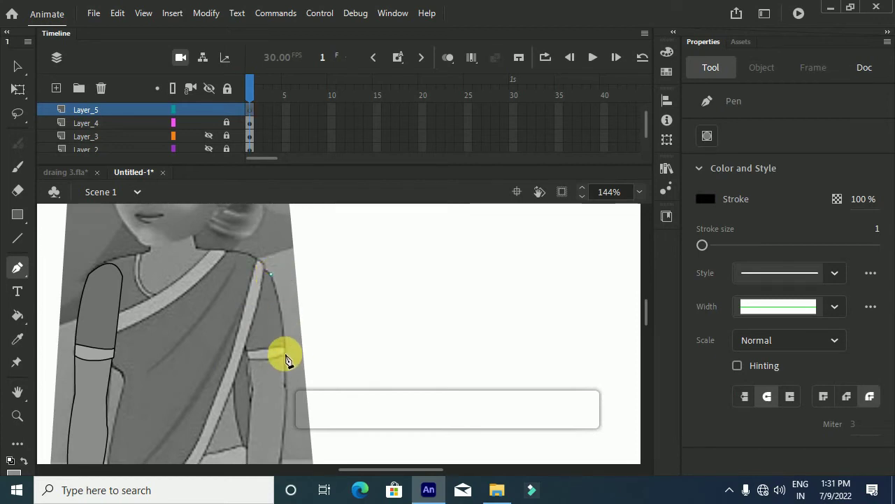
drag(286, 370, 285, 369)
click(286, 352)
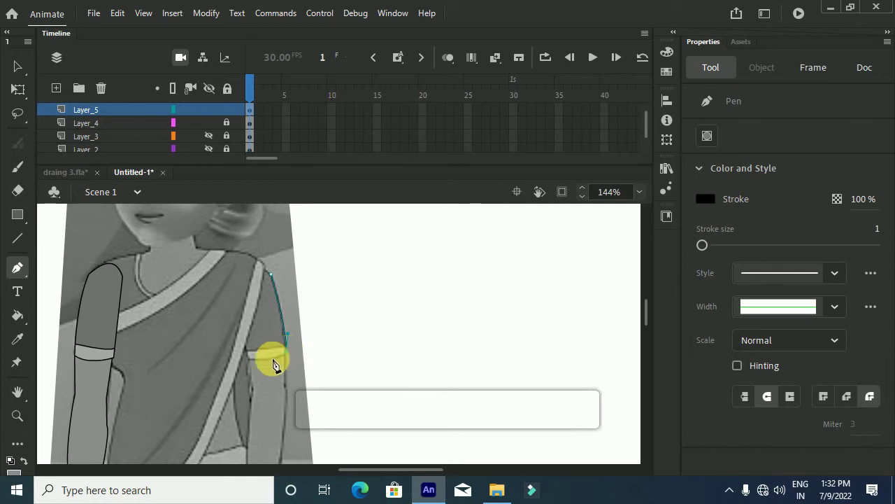
mouse_move(250, 360)
mouse_down()
mouse_move(224, 350)
mouse_move(246, 359)
mouse_up()
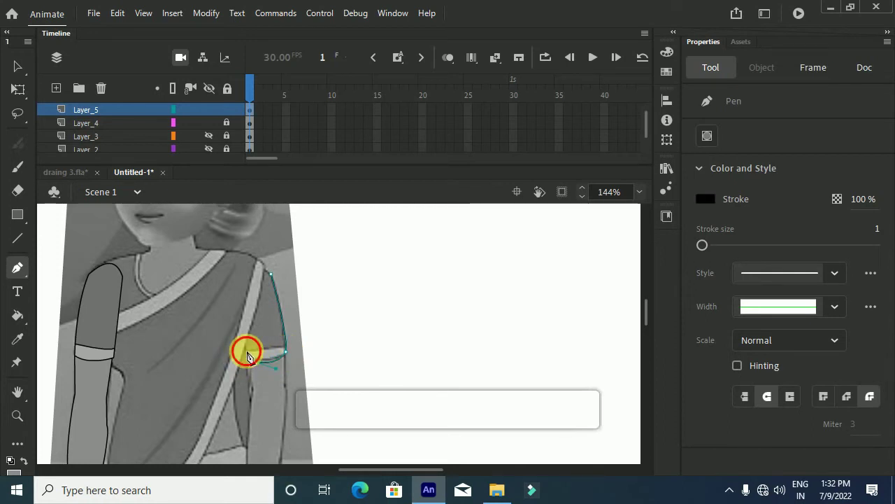
Step: Close the sleeve outline with a straight inner side and a rounded curve over the shoulder
scroll(248, 353, up, 4)
scroll(247, 352, up, 2)
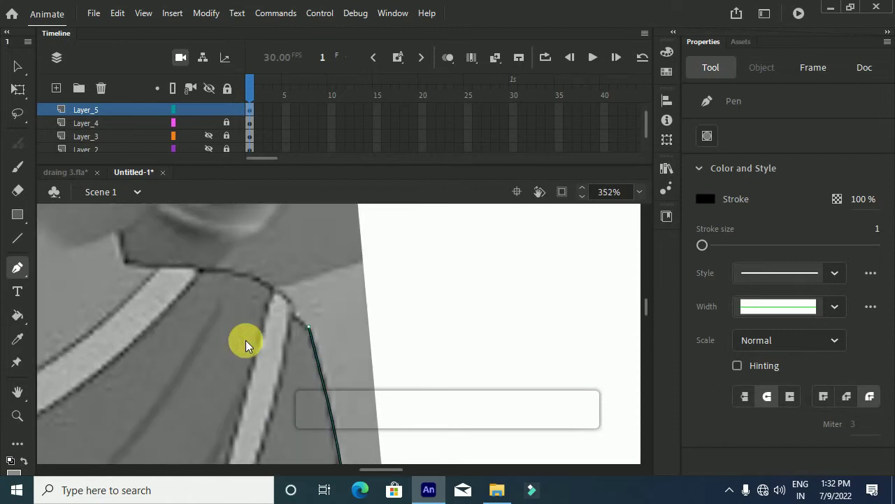
scroll(246, 356, down, 1)
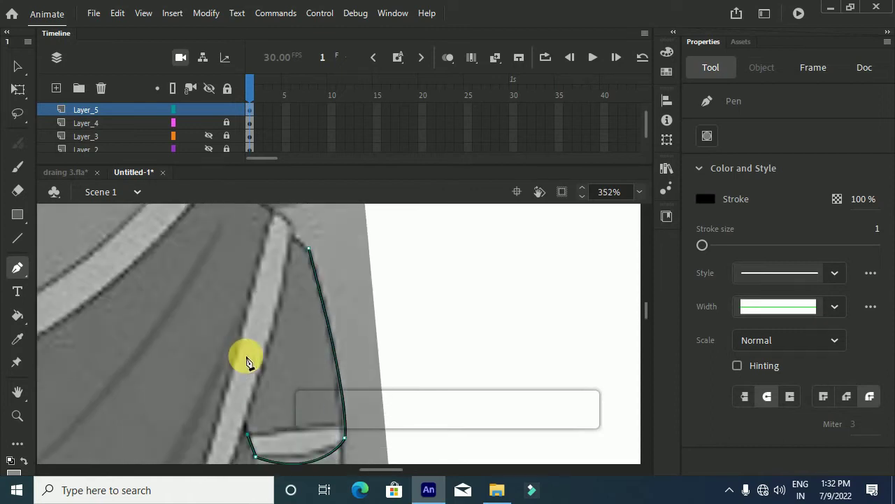
click(219, 261)
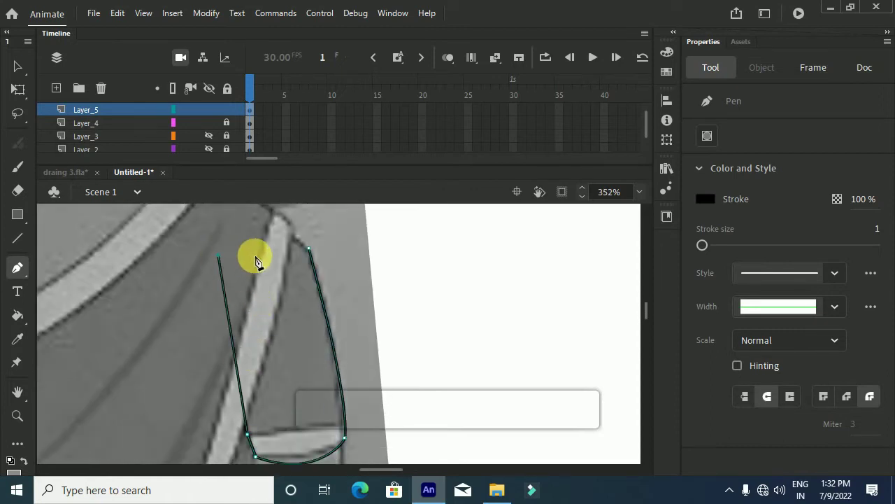
scroll(256, 256, up, 3)
drag(308, 329, 357, 401)
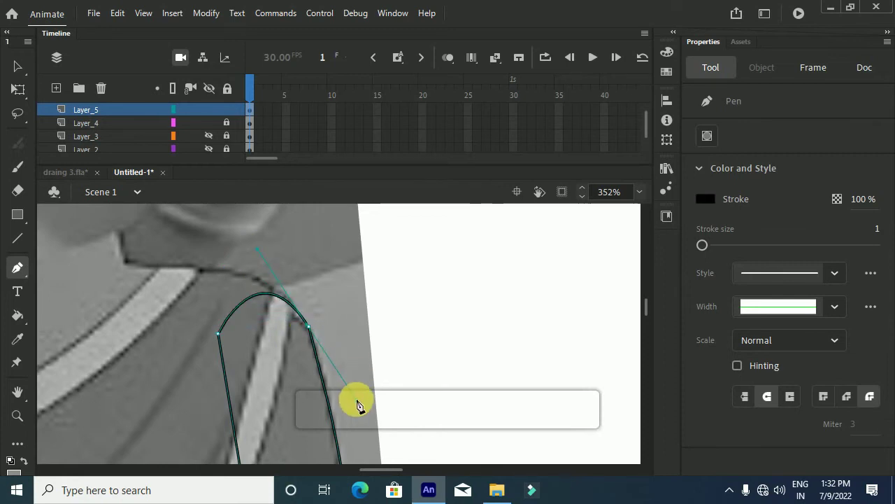
Step: Reshape the inner upper corner of the sleeve outline into a rounder shoulder curve
key(v)
click(288, 349)
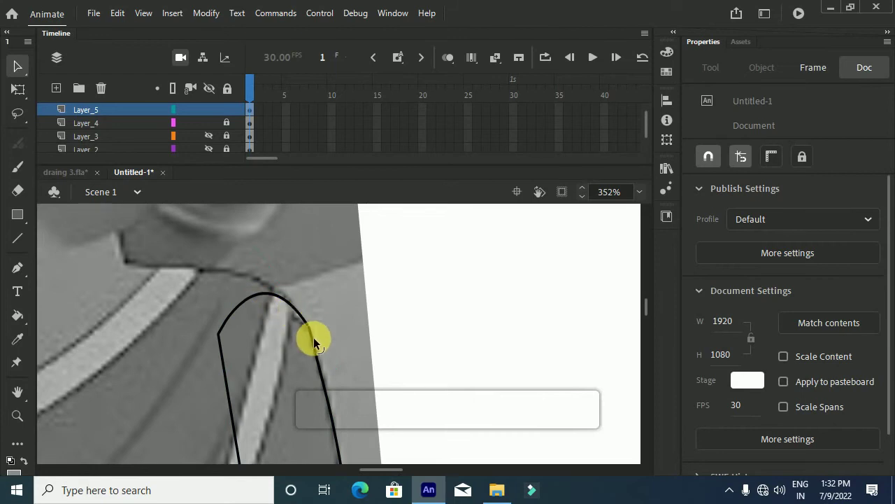
scroll(313, 337, up, 5)
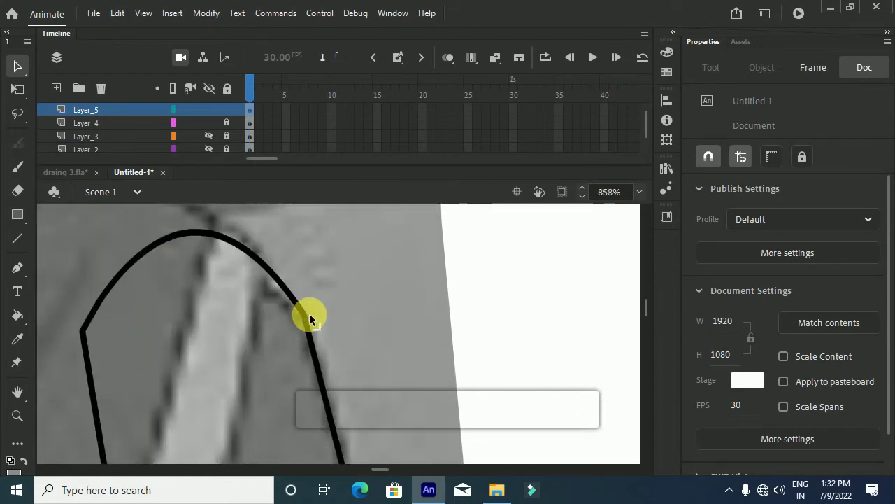
scroll(200, 278, down, 4)
mouse_move(142, 308)
mouse_down()
mouse_move(135, 322)
mouse_move(136, 307)
mouse_up()
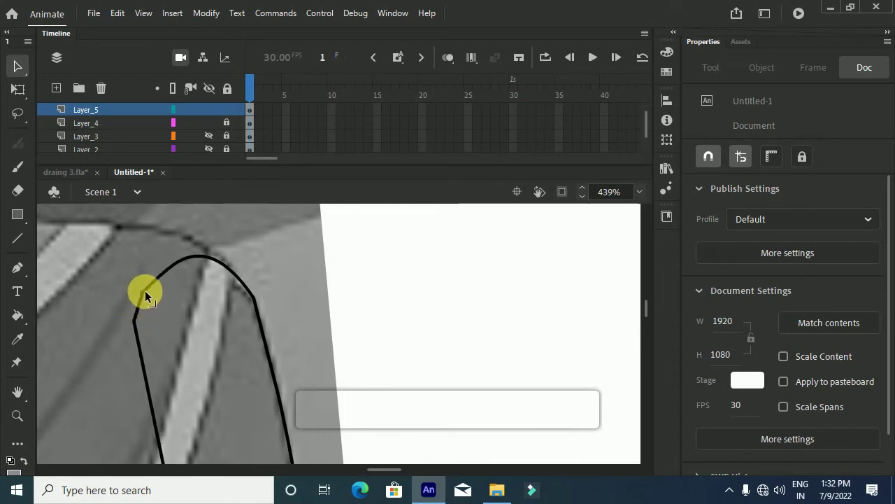
drag(142, 289, 147, 271)
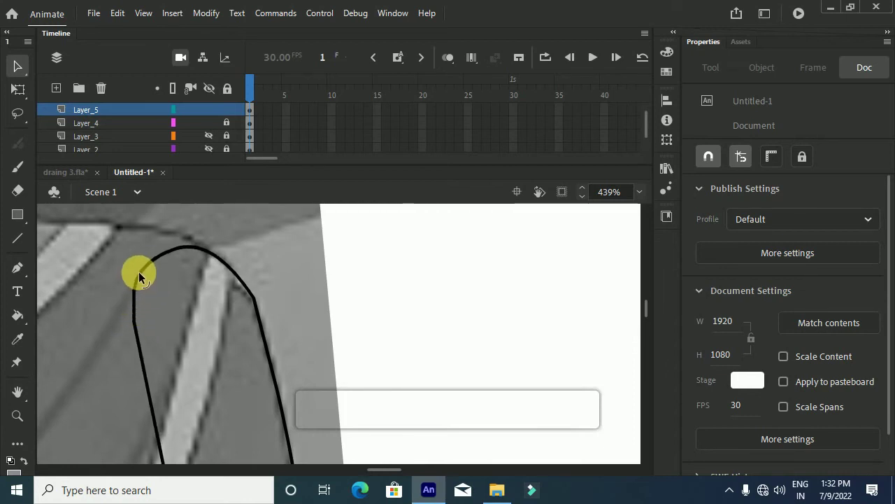
Step: Flatten the curve of the sleeve's lower hem to match the reference image
scroll(154, 278, down, 4)
scroll(185, 333, down, 3)
scroll(185, 333, up, 3)
scroll(197, 364, up, 5)
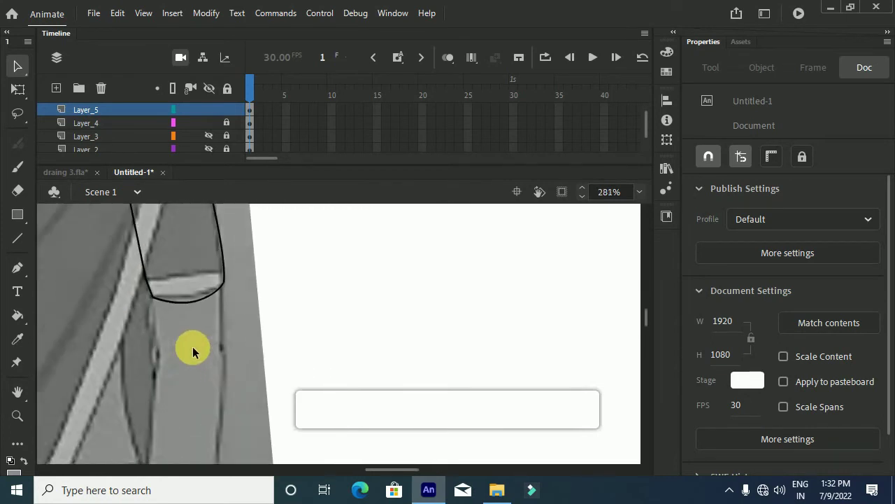
drag(187, 279, 187, 271)
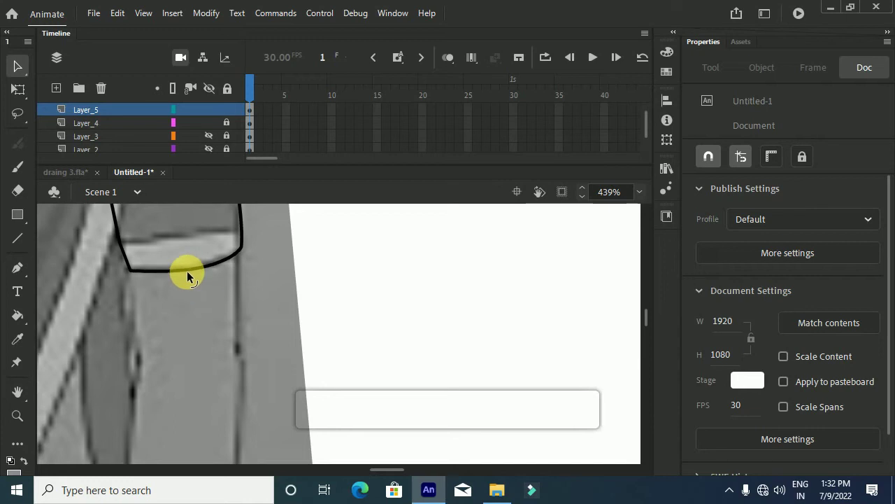
Step: Draw a curved line across the sleeve along the upper edge of the cuff band with the Pen tool
key(p)
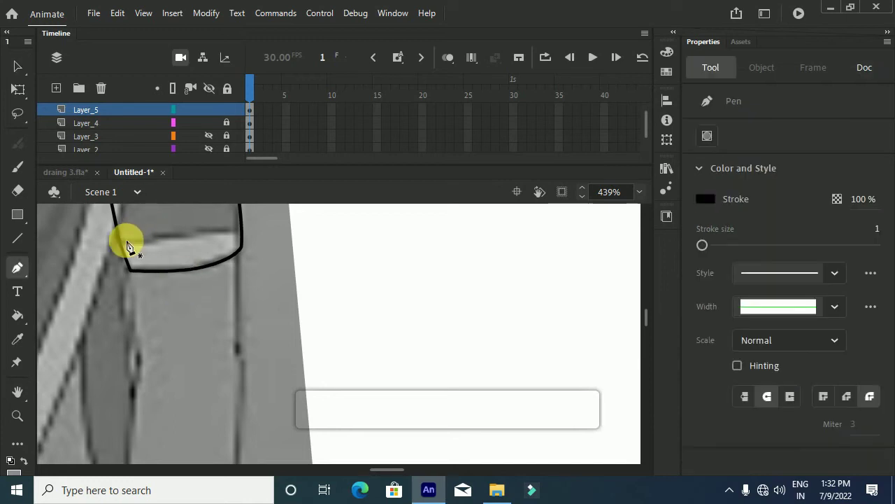
click(121, 245)
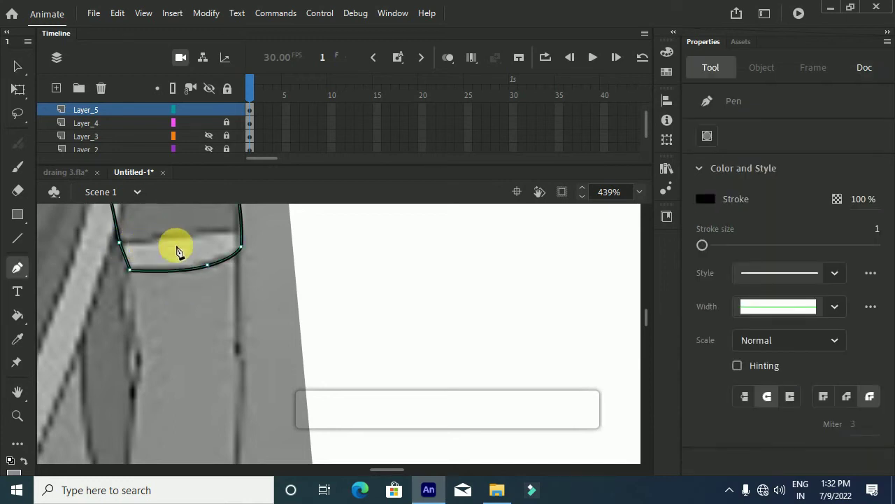
drag(240, 226, 259, 213)
Step: Fill the upper part of the sleeve with the dark grey of the blouse
scroll(197, 247, up, 3)
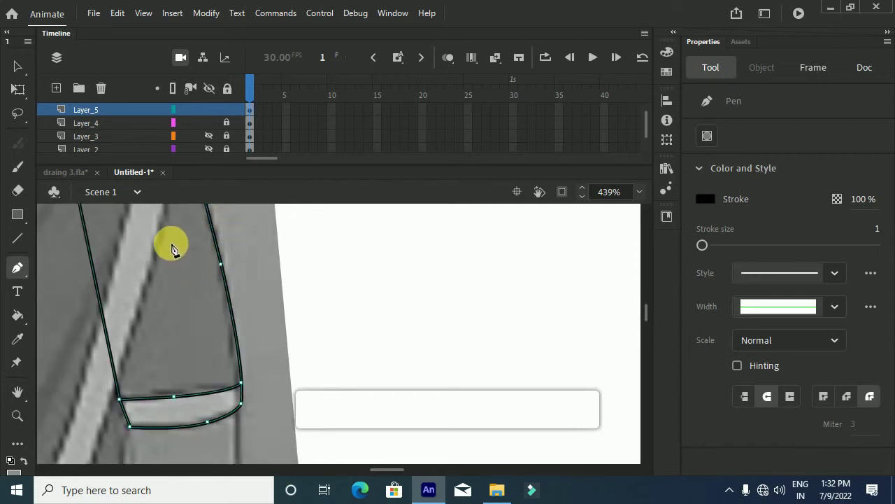
key(v)
click(174, 266)
key(k)
click(178, 268)
click(196, 397)
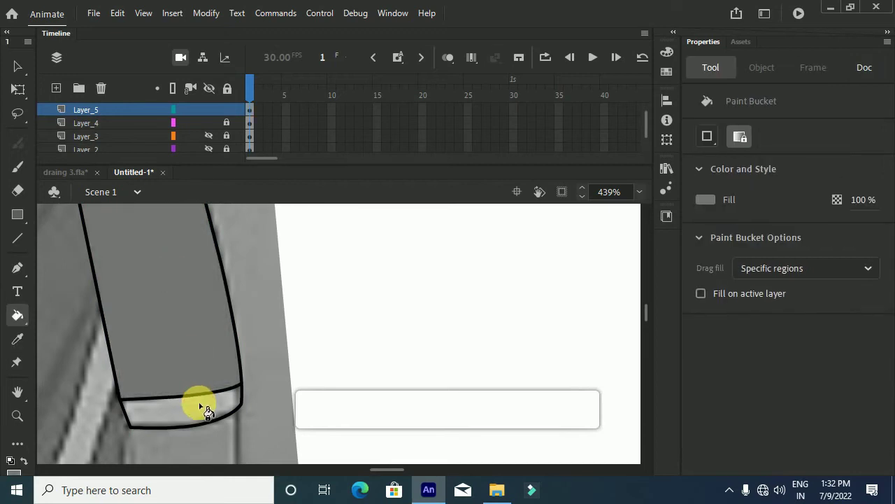
click(200, 404)
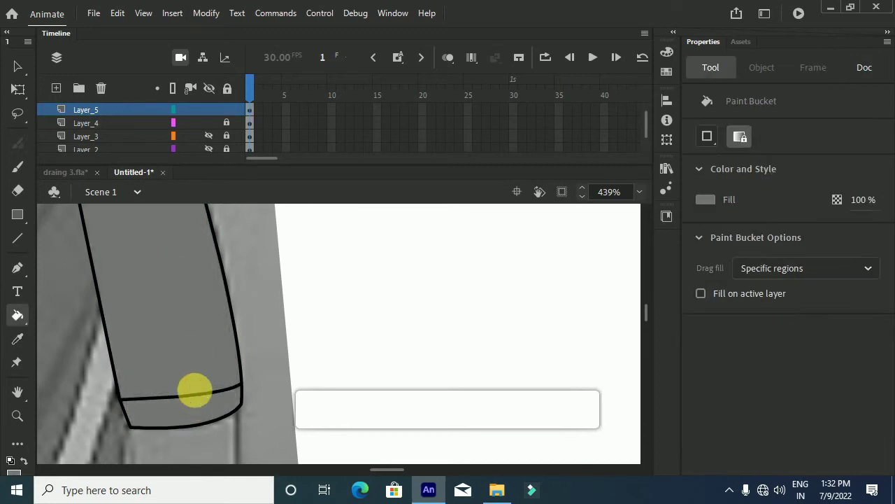
click(198, 404)
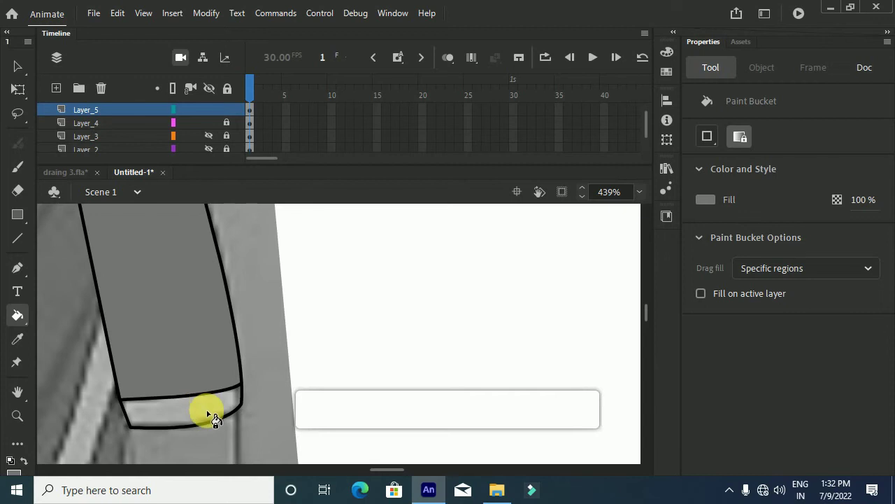
Step: Sample the light grey of the cuff in the reference image and fill the cuff band with it
key(i)
click(207, 412)
click(208, 412)
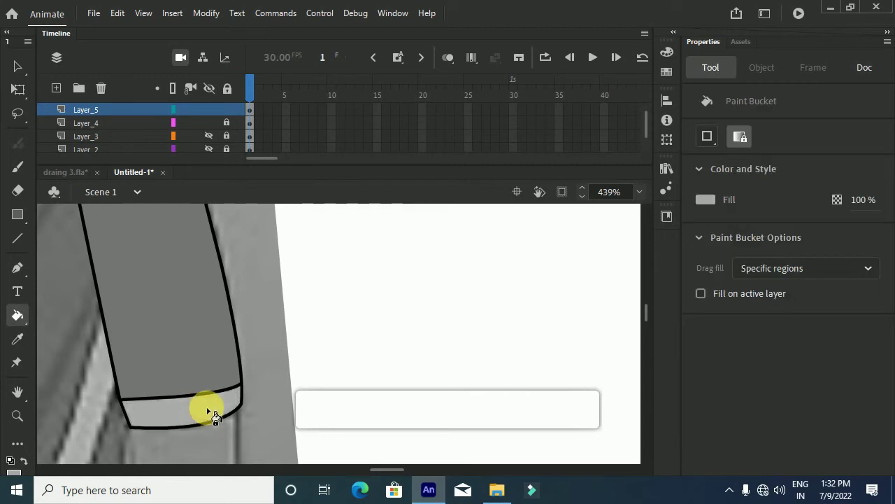
scroll(202, 404, down, 4)
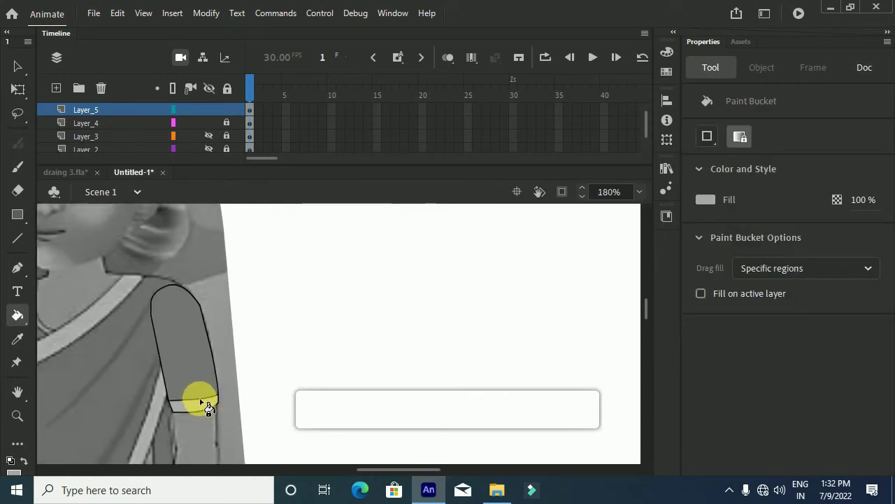
scroll(200, 357, down, 3)
scroll(195, 332, down, 2)
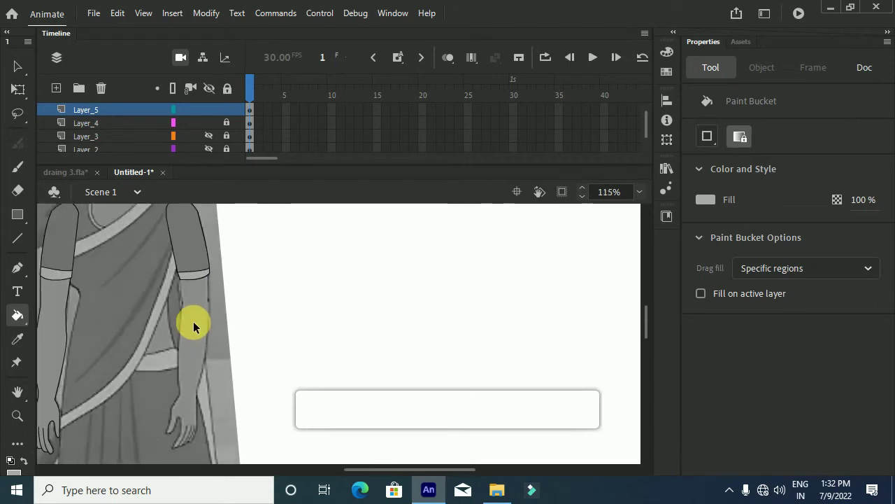
key(i)
scroll(194, 294, up, 5)
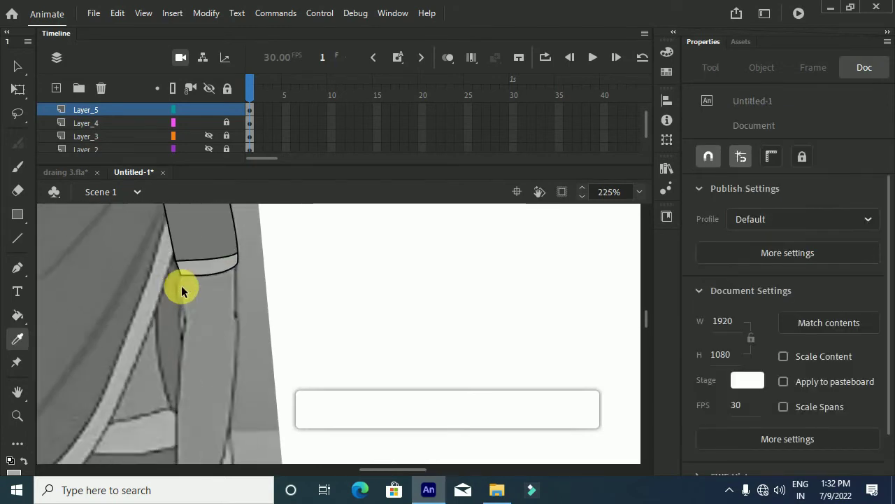
key(p)
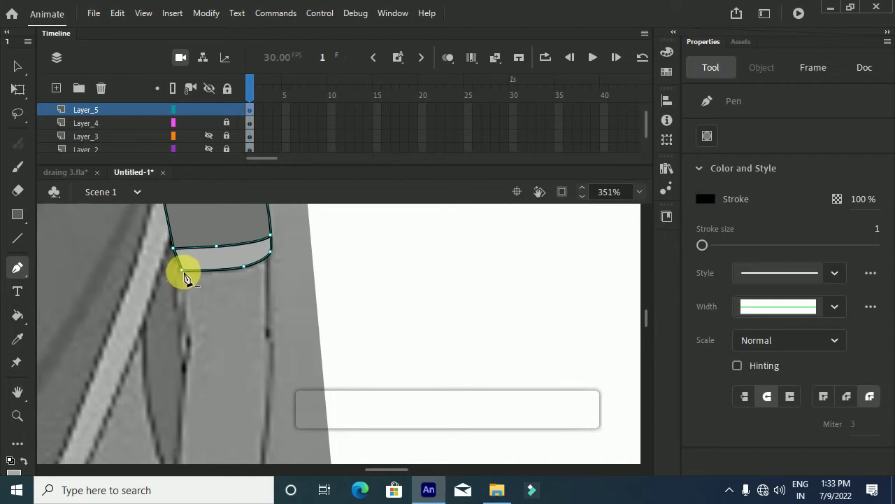
drag(190, 337, 185, 359)
key(ctrl+z)
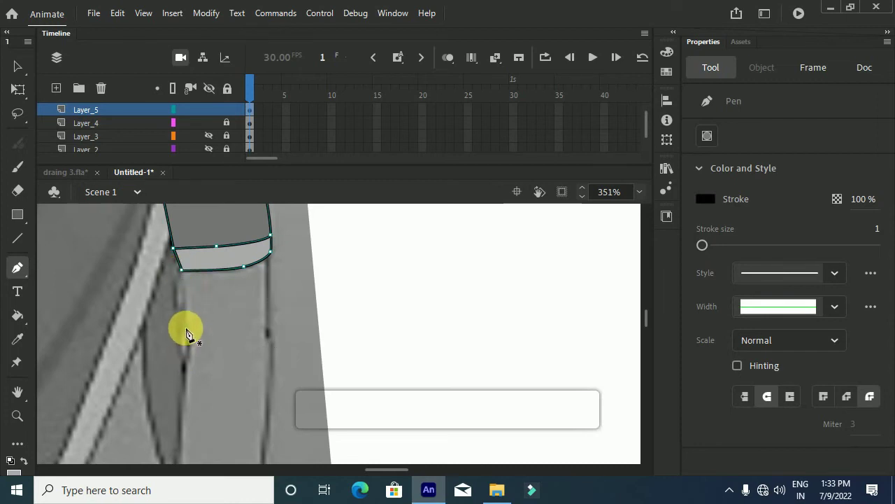
ctrl+click(186, 328)
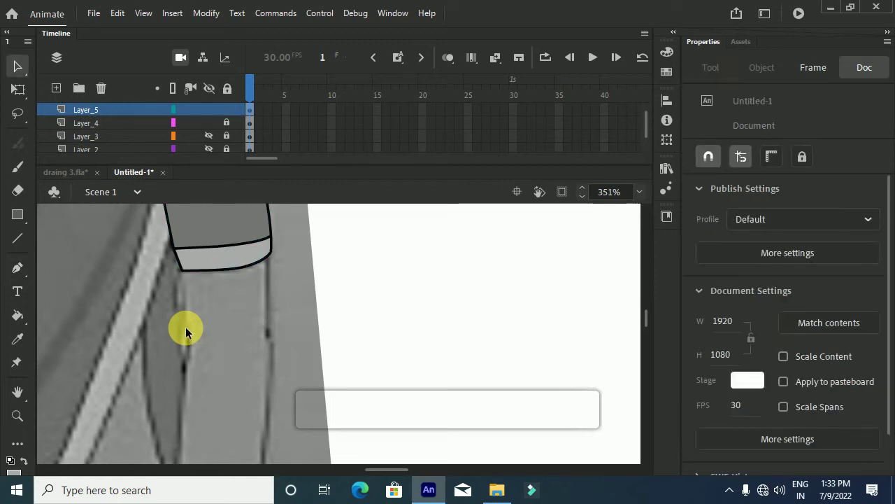
Step: Trace the inner edge of the forearm from the inner corner of the cuff down to the wrist with the Pen tool
click(181, 268)
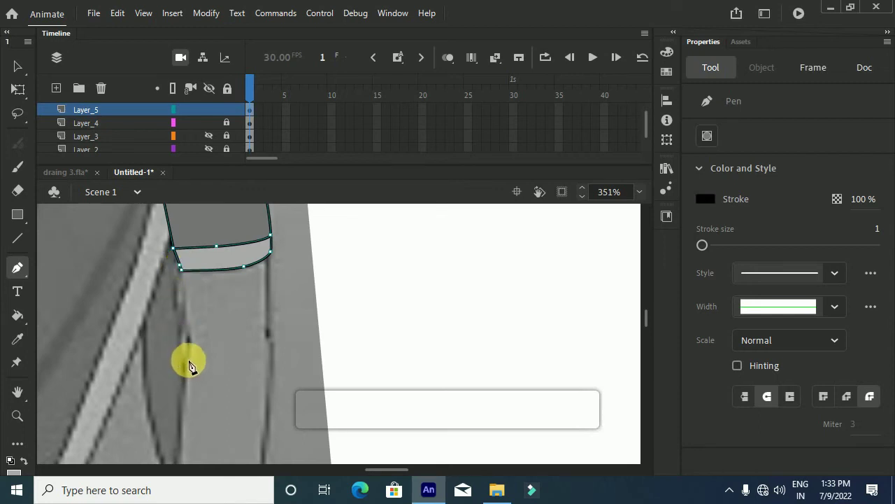
drag(164, 420, 186, 429)
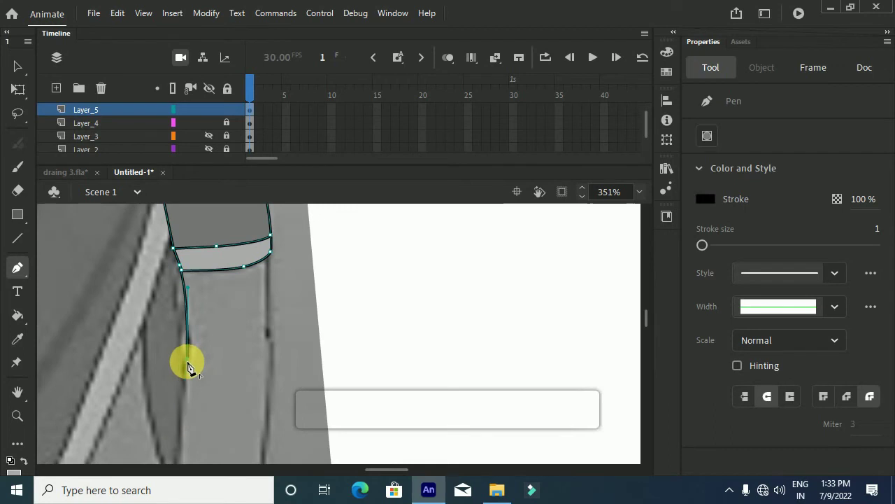
scroll(188, 364, down, 5)
scroll(183, 365, up, 2)
scroll(183, 365, up, 1)
scroll(184, 364, down, 1)
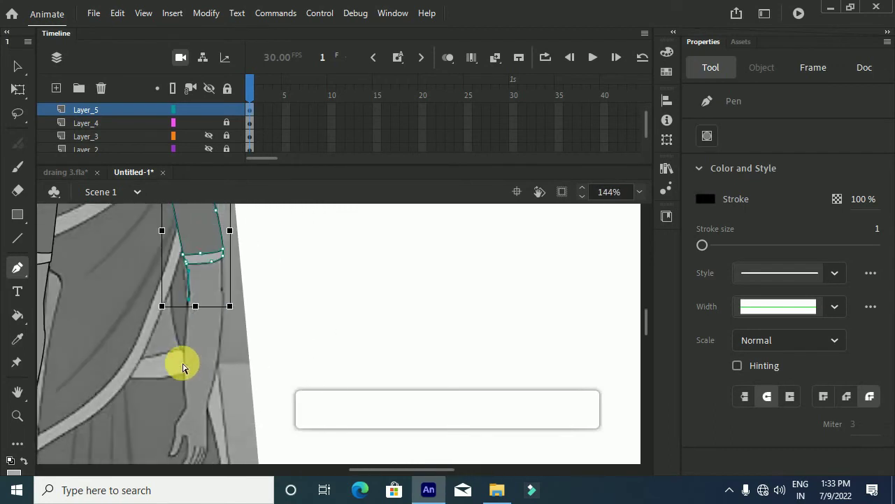
click(185, 403)
drag(199, 437, 191, 432)
click(194, 433)
Step: Continue the Pen tool outline from the wrist along the edge of the hand to the base of the thumb
scroll(190, 361, up, 1)
scroll(190, 356, down, 1)
scroll(183, 408, up, 3)
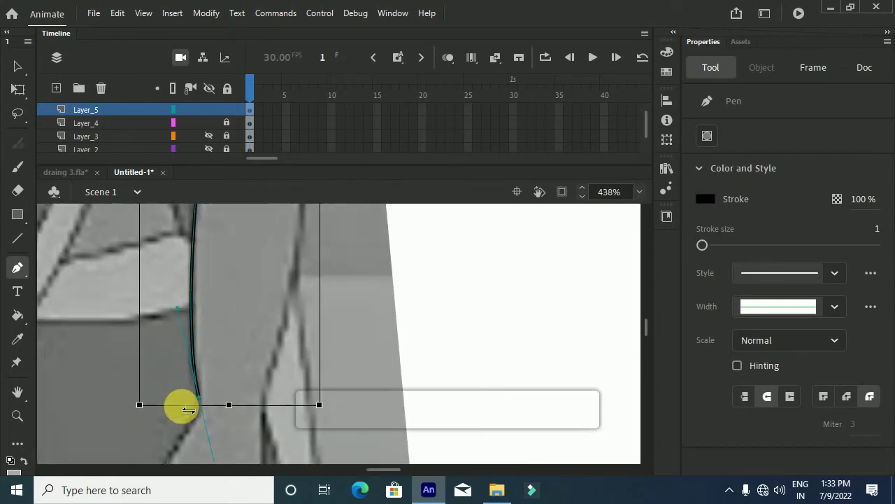
scroll(181, 377, down, 2)
scroll(203, 307, up, 1)
scroll(204, 307, down, 1)
scroll(203, 309, down, 1)
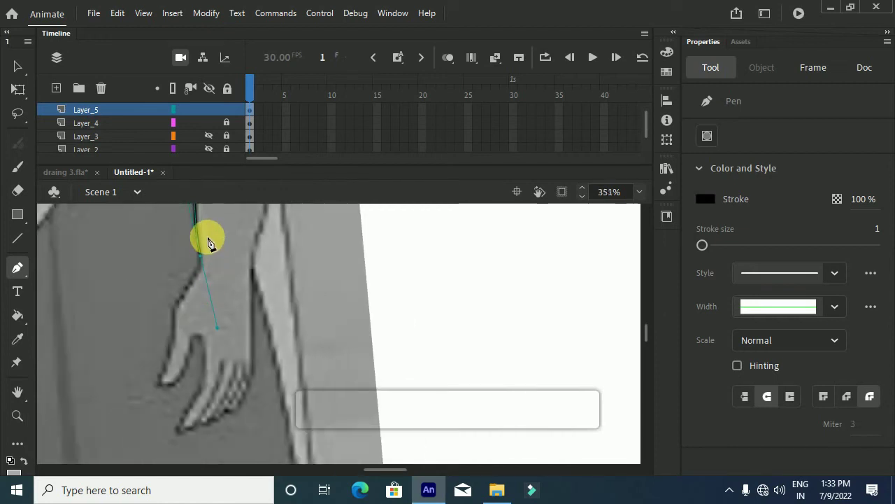
drag(172, 304, 181, 340)
click(188, 288)
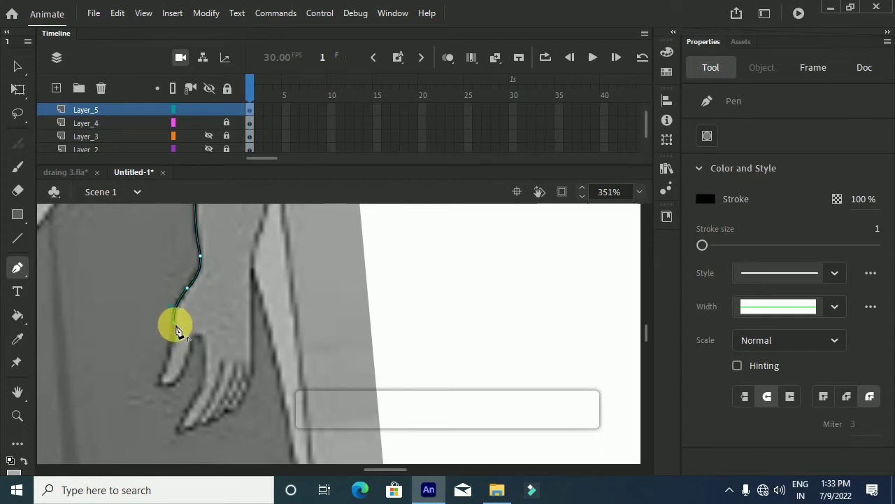
Step: Trace the outer edge of the thumb and curve the path around the thumb tip
scroll(175, 336, up, 3)
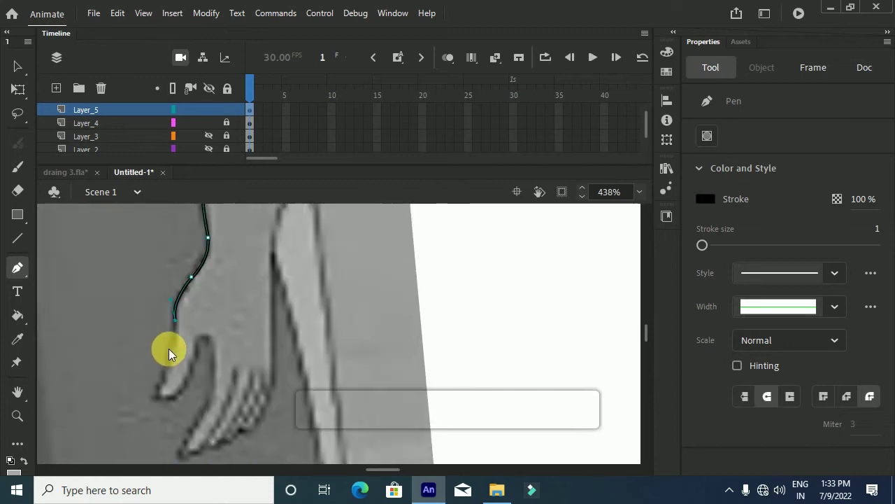
scroll(165, 344, down, 2)
scroll(161, 342, up, 3)
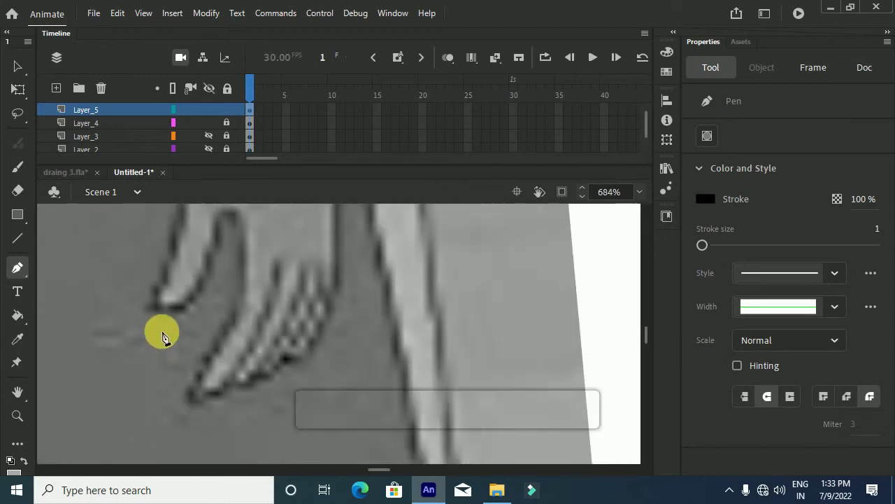
scroll(161, 335, up, 3)
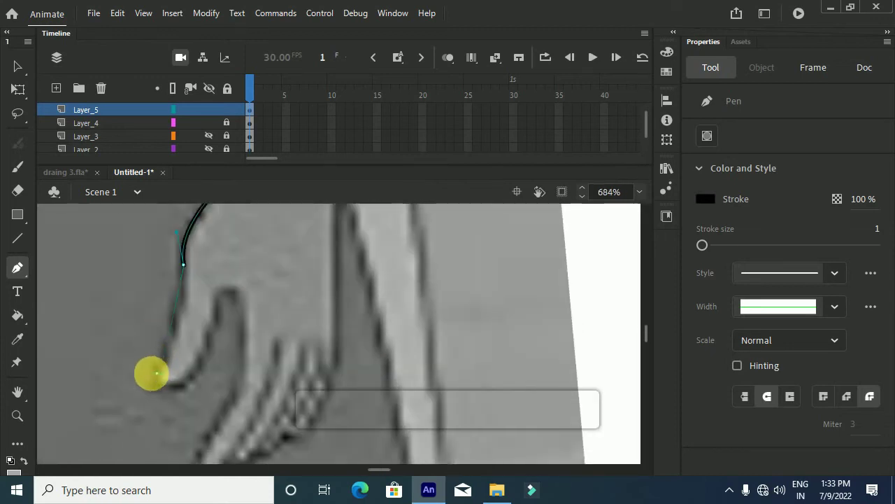
mouse_move(134, 375)
mouse_down()
mouse_move(118, 460)
mouse_move(117, 444)
mouse_up()
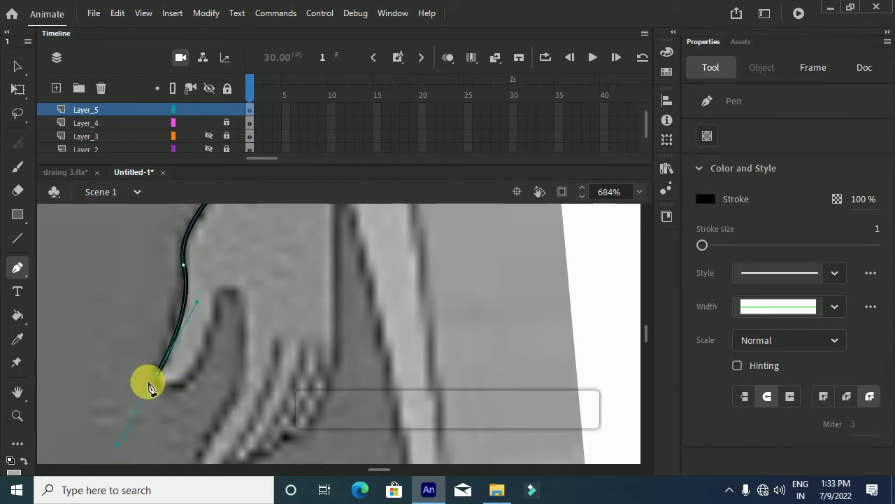
click(159, 373)
drag(195, 365, 224, 332)
click(194, 366)
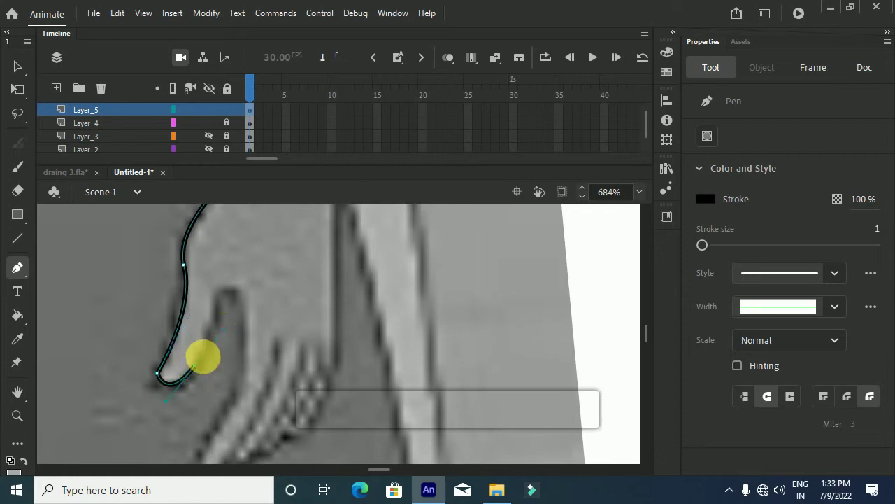
Step: Trace the inner edge of the thumb up and around the gap between the thumb and index finger
drag(215, 291, 250, 320)
click(216, 294)
click(241, 301)
click(240, 297)
Step: Trace the edge of the index finger from the thumb gap down to the fingertip, ending in a corner point
drag(244, 376, 228, 422)
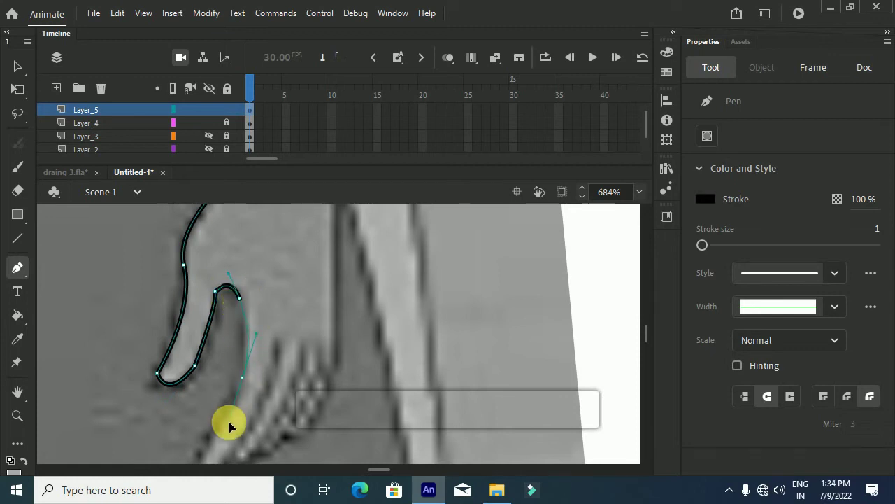
click(244, 378)
scroll(240, 376, down, 3)
drag(199, 386, 212, 408)
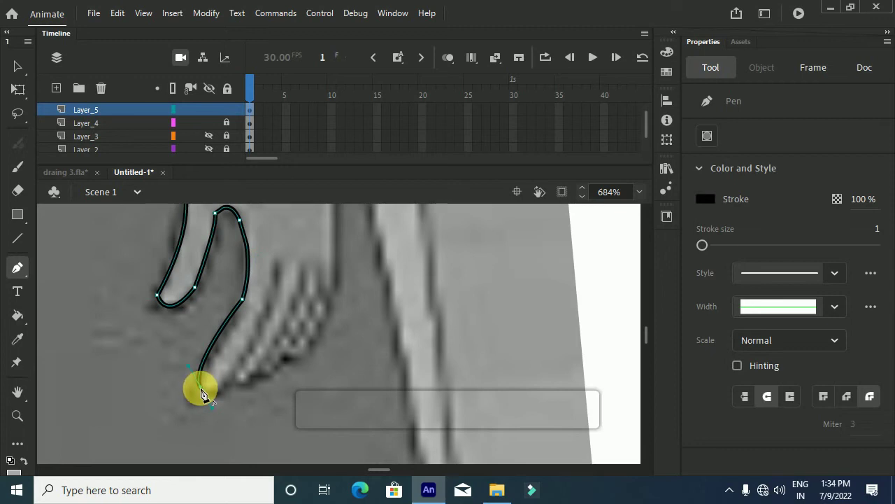
click(200, 389)
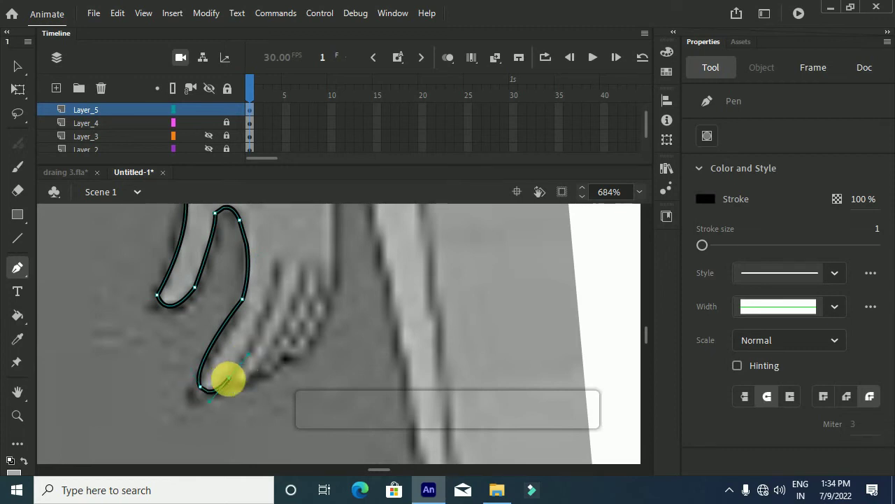
click(228, 378)
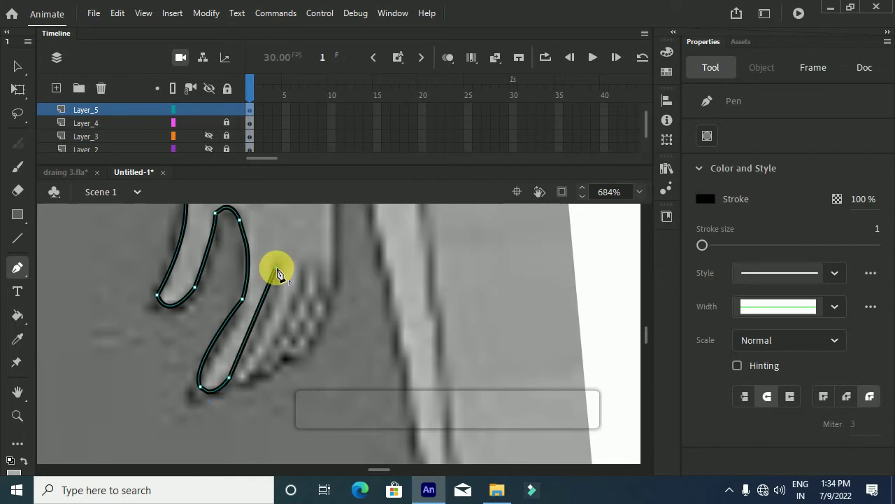
double_click(276, 267)
key(ctrl+z)
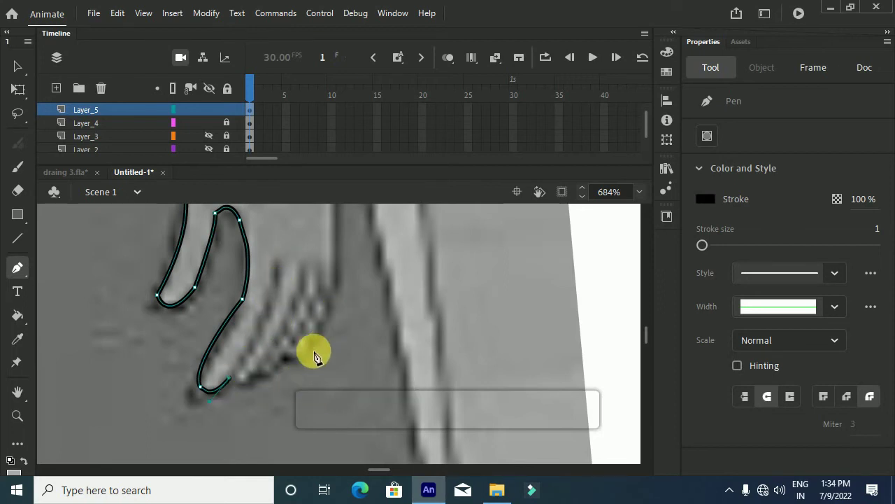
drag(299, 357, 336, 338)
key(ctrl+z)
key(ctrl+z)
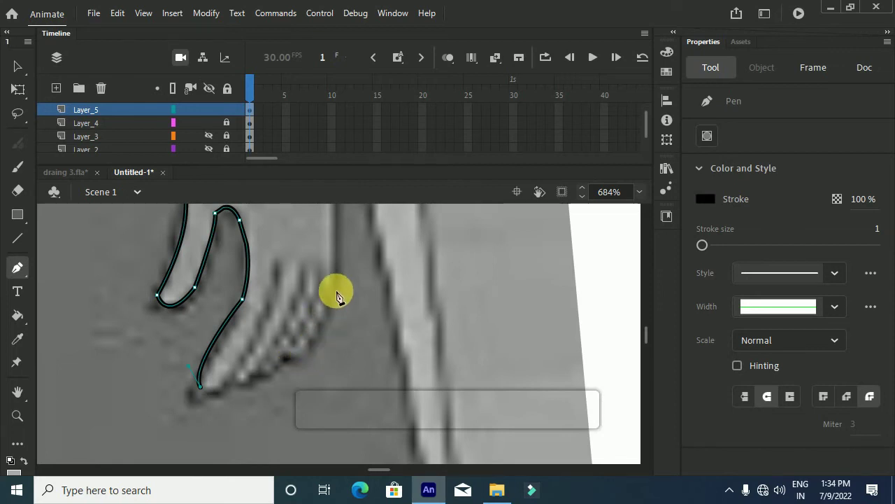
Step: Trace one curve beneath all the fingertips to the outer side of the hand, and continue straight up to the wrist
mouse_move(333, 288)
mouse_down()
mouse_move(346, 240)
mouse_move(339, 199)
mouse_up()
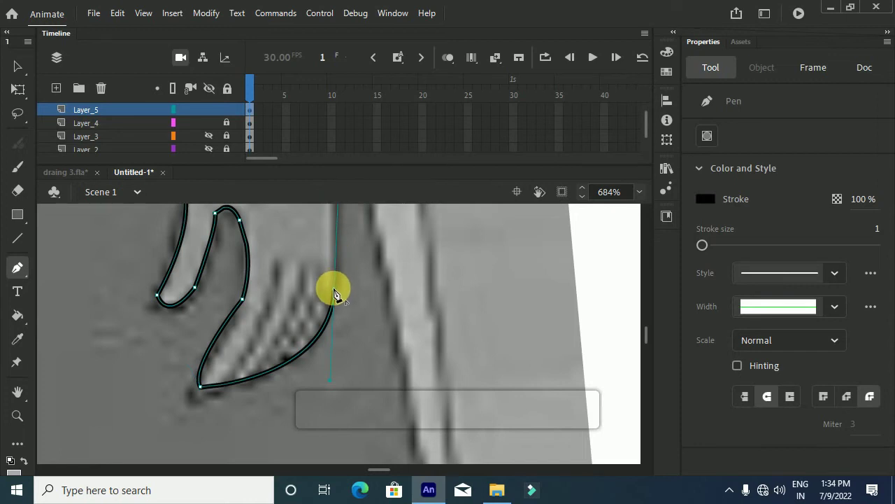
scroll(334, 292, up, 5)
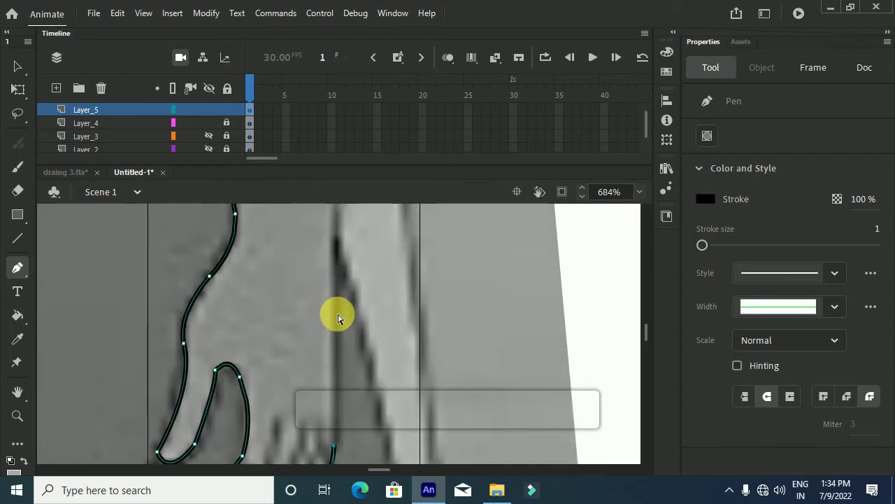
scroll(336, 322, down, 4)
scroll(336, 314, up, 3)
click(337, 269)
Step: Trace the outer edge of the forearm from the wrist up to the outer corner of the cuff
scroll(341, 265, up, 2)
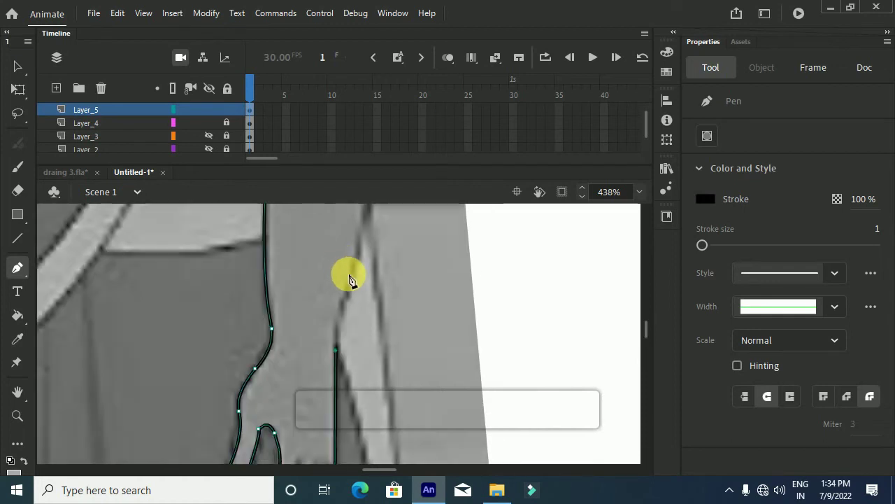
drag(350, 265, 381, 206)
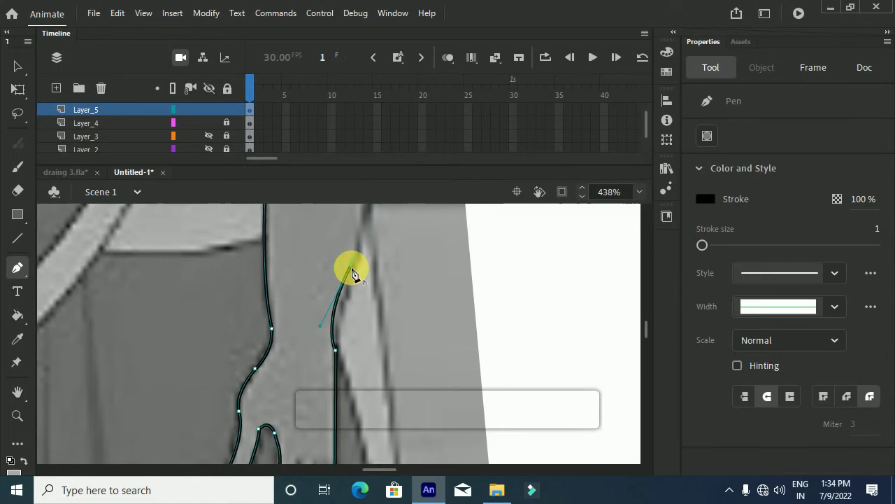
scroll(352, 271, up, 2)
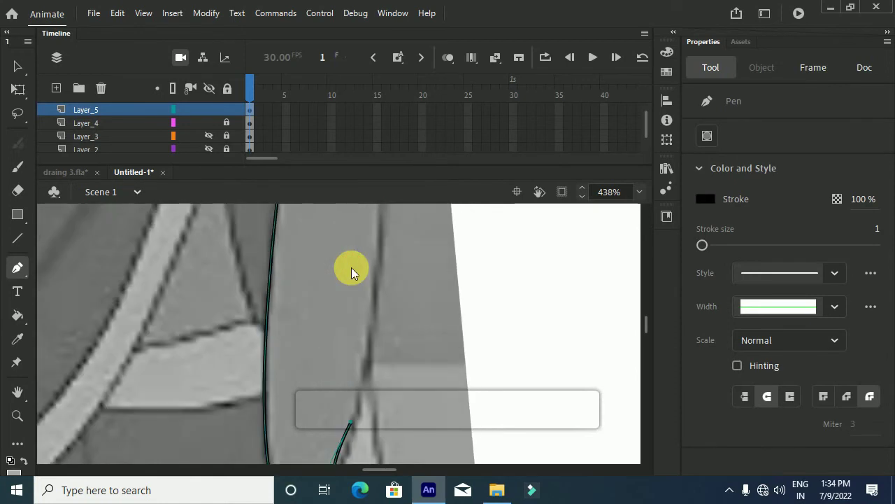
mouse_move(378, 241)
mouse_down()
mouse_move(371, 209)
mouse_move(379, 243)
mouse_up()
click(379, 243)
scroll(379, 243, up, 3)
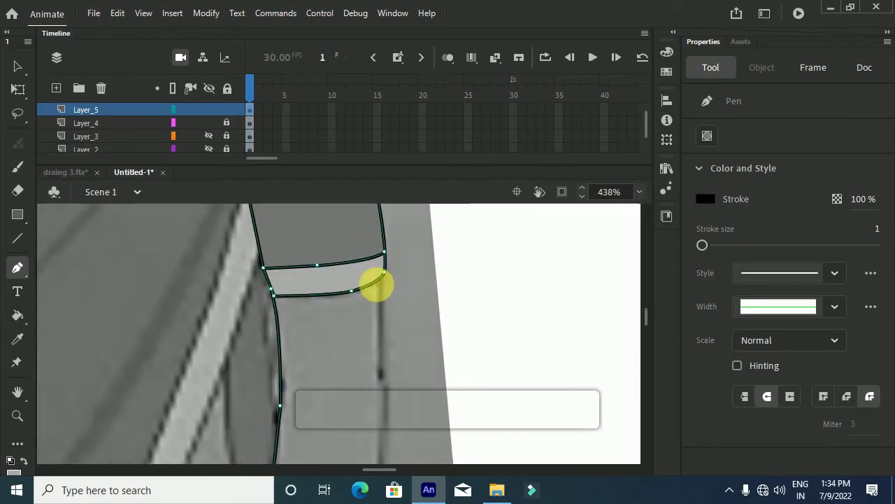
Step: Draw a curved line separating the index finger from the middle finger, down to the lower edge of the hand
scroll(381, 278, down, 3)
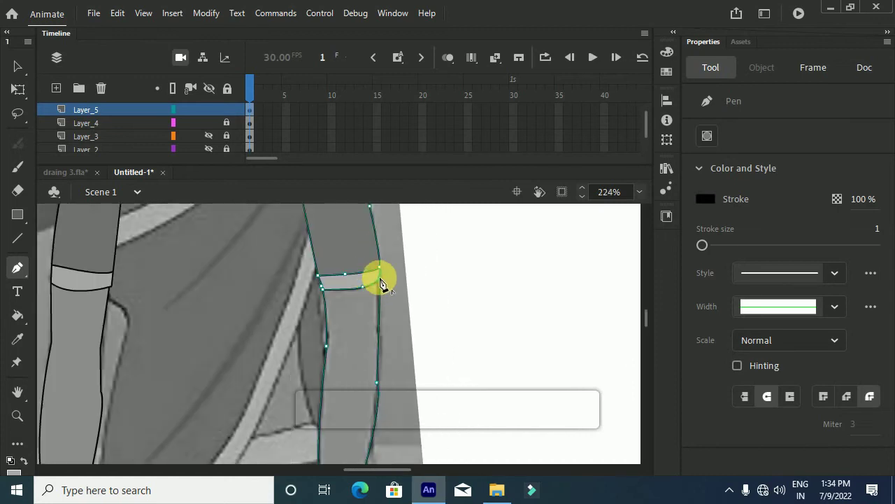
scroll(371, 341, up, 3)
scroll(370, 339, down, 5)
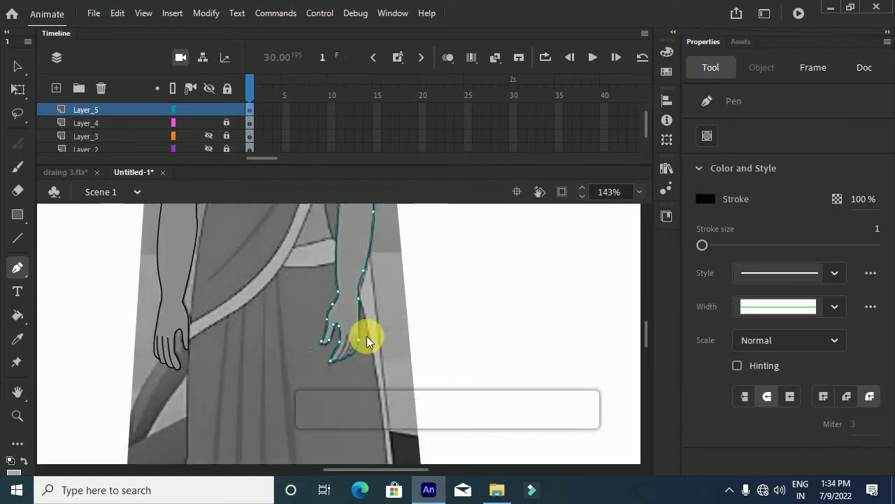
scroll(328, 371, up, 4)
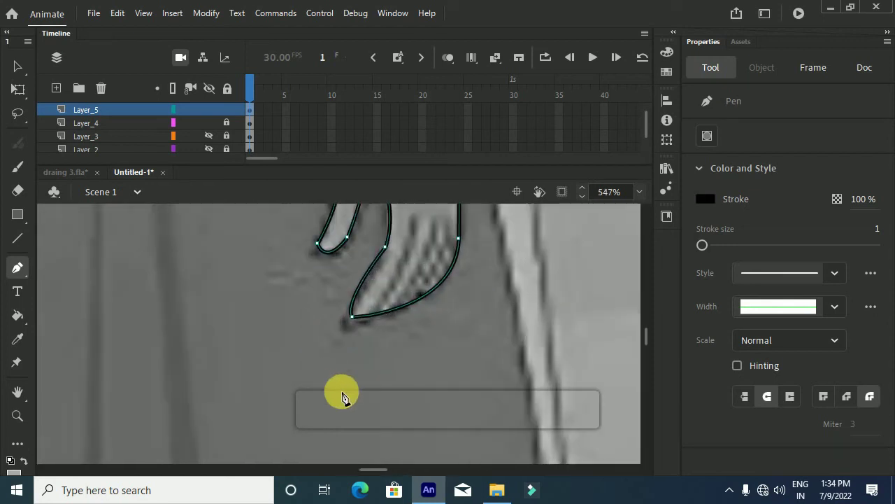
ctrl+click(382, 390)
scroll(397, 321, up, 2)
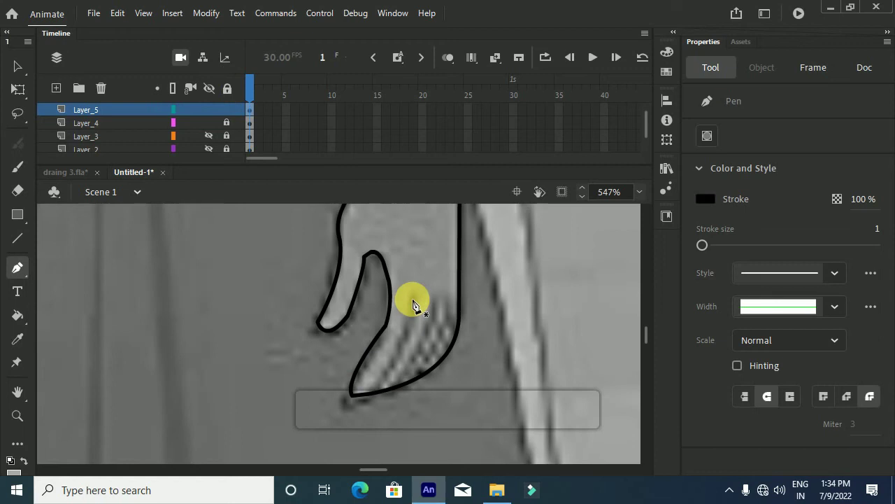
drag(377, 392, 364, 408)
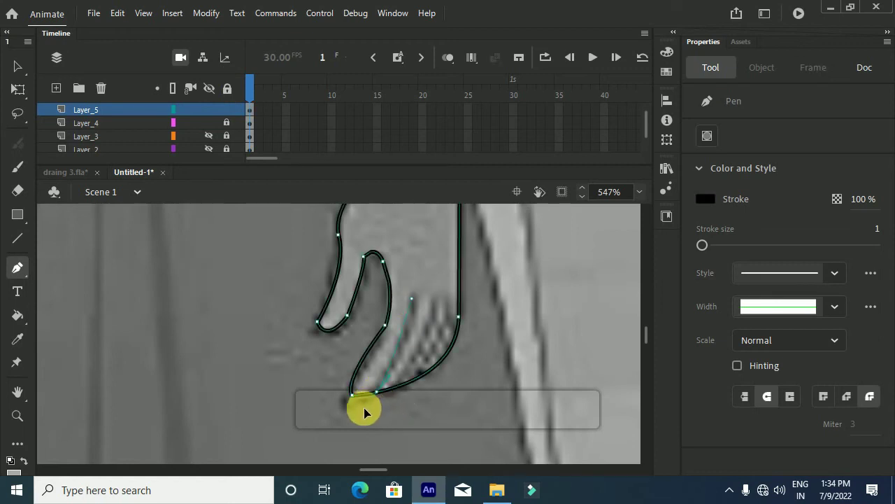
drag(360, 411, 361, 411)
key(v)
key(p)
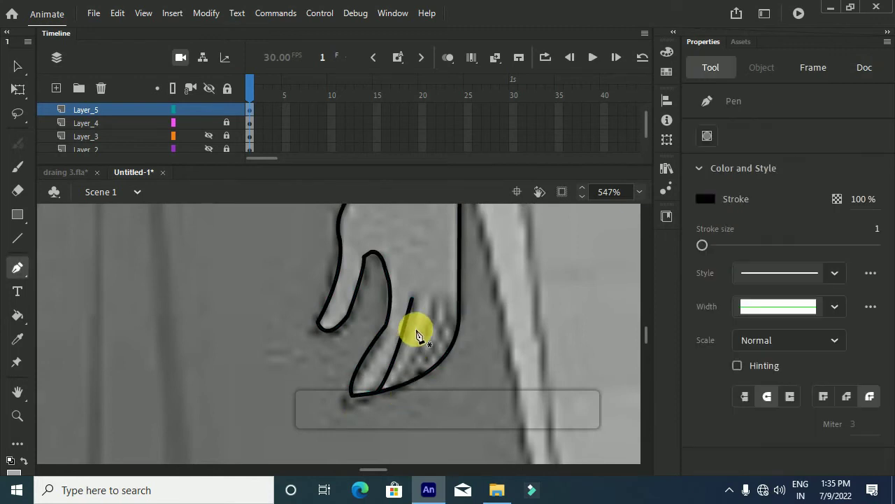
Step: Draw two more curved dividing lines between the remaining fingers down to the lower edge of the hand
click(433, 300)
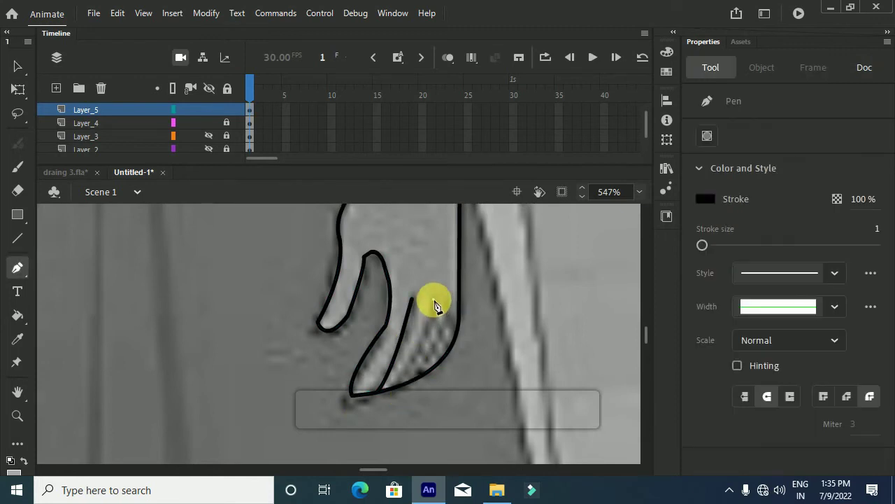
click(403, 383)
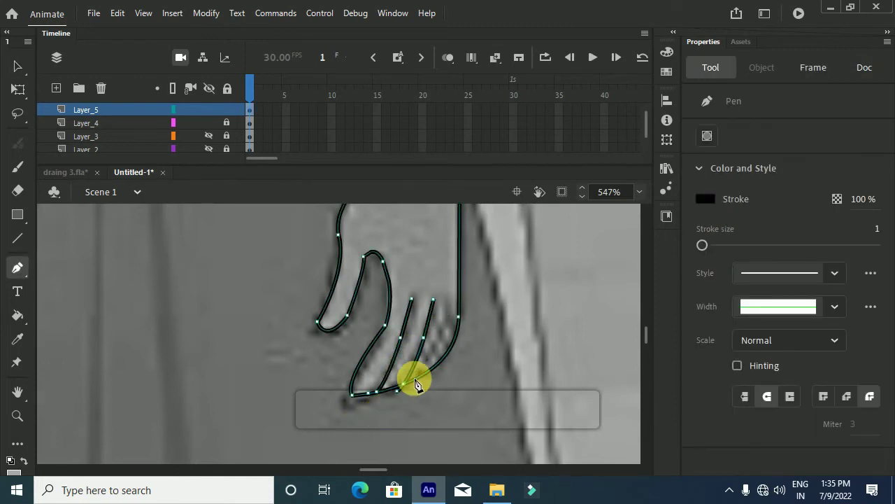
key(v)
key(p)
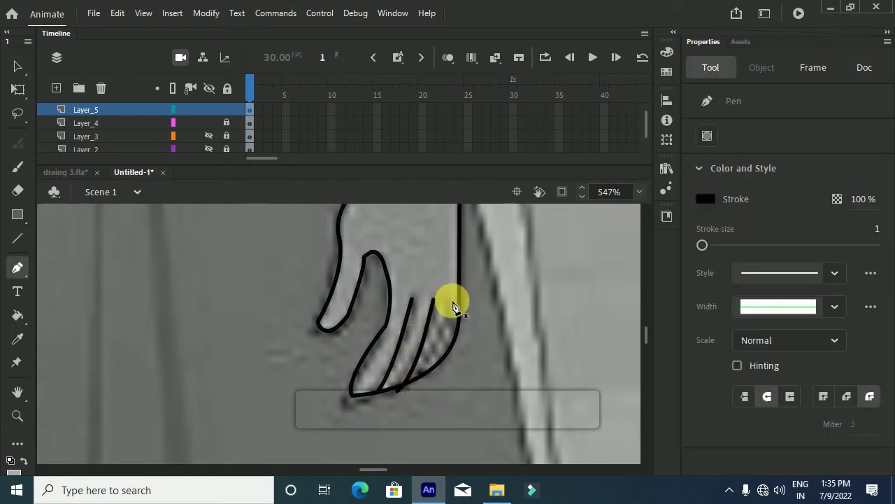
click(445, 302)
mouse_move(417, 389)
mouse_down()
mouse_move(376, 424)
mouse_move(391, 430)
mouse_move(476, 400)
mouse_up()
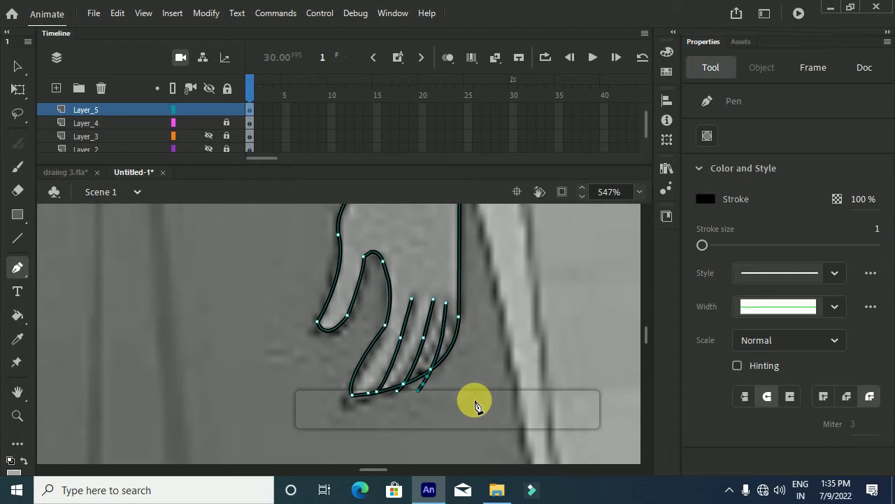
Step: Delete the ends of the second and third finger lines that extend past the lower outline of the hand
key(v)
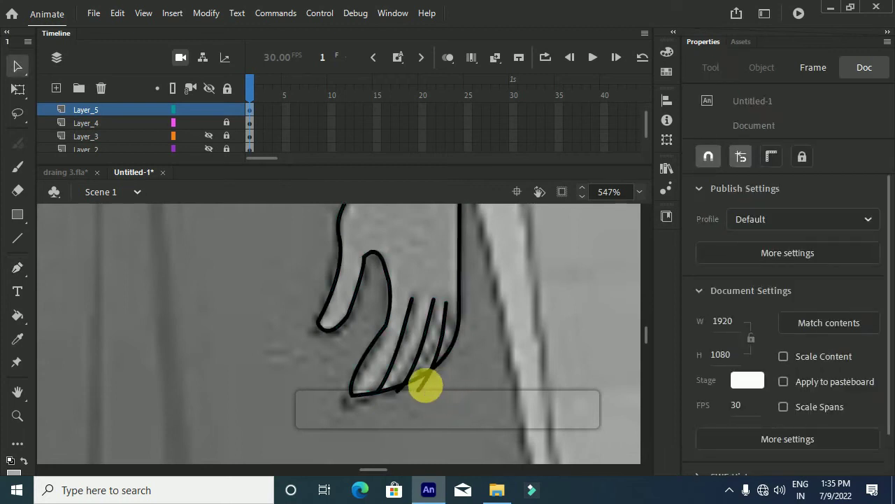
click(426, 384)
click(425, 386)
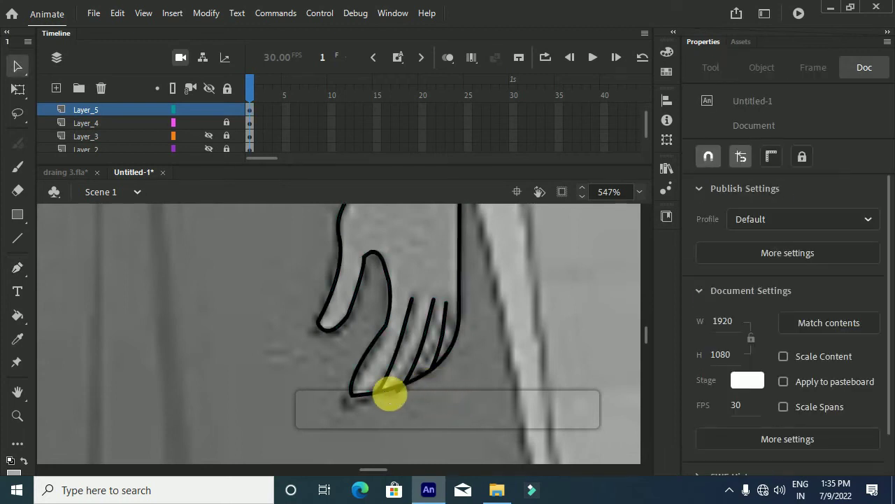
click(403, 393)
key(Delete)
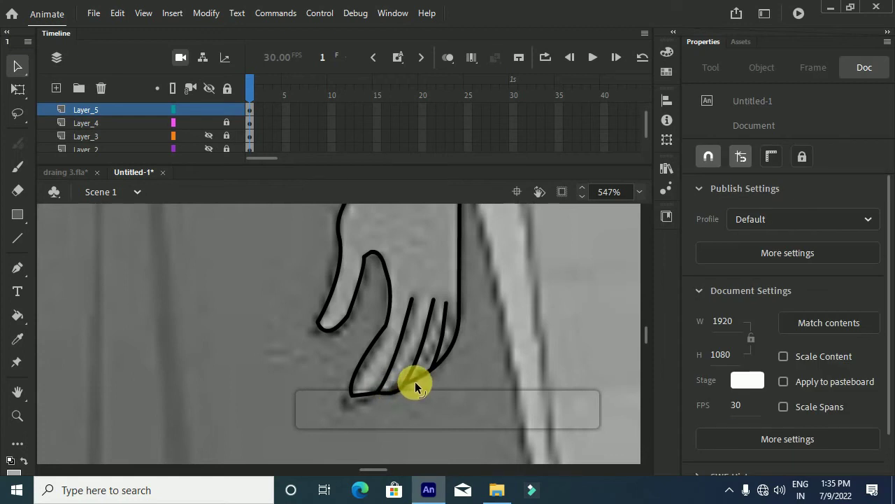
Step: Bend the outline beneath the fingers into rounded fingertips and adjust the corner point of the index fingertip
mouse_move(444, 358)
mouse_down()
mouse_move(452, 367)
mouse_move(444, 372)
mouse_up()
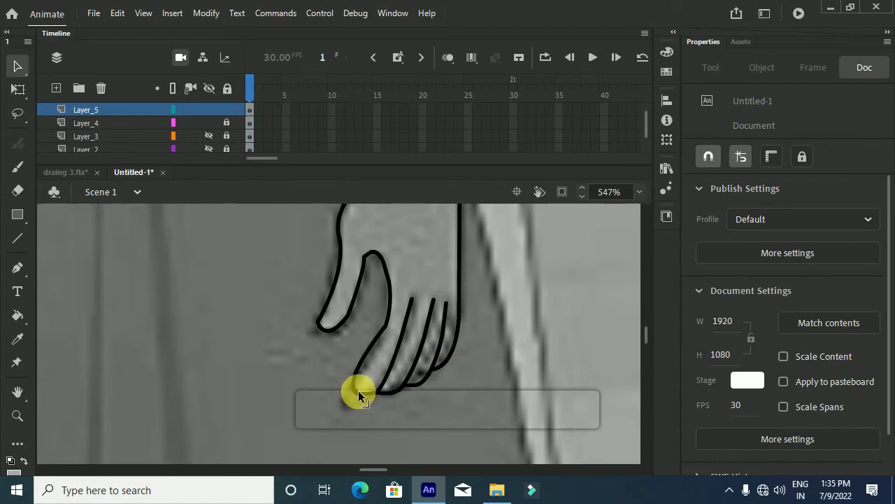
drag(359, 396, 354, 392)
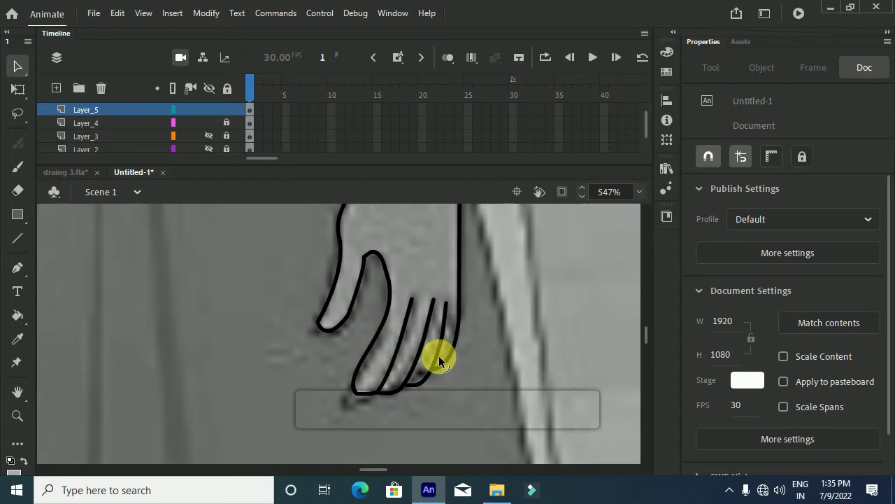
Step: Bend the straight outer edge of the hand slightly outward between the wrist and the little finger
scroll(414, 319, up, 1)
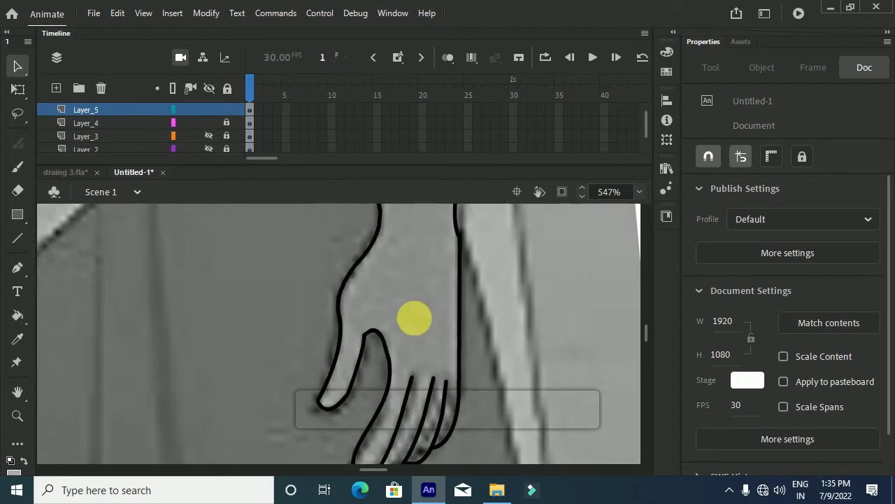
scroll(414, 318, down, 2)
scroll(413, 312, up, 1)
scroll(412, 313, up, 4)
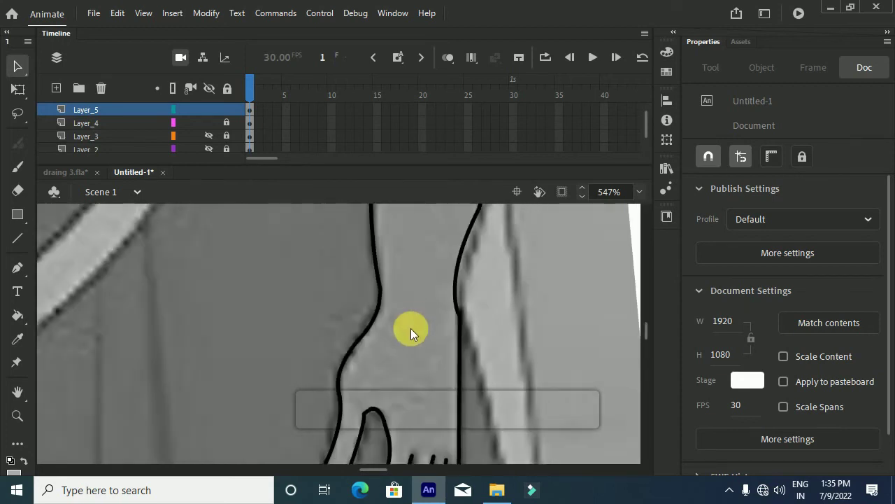
scroll(410, 331, down, 3)
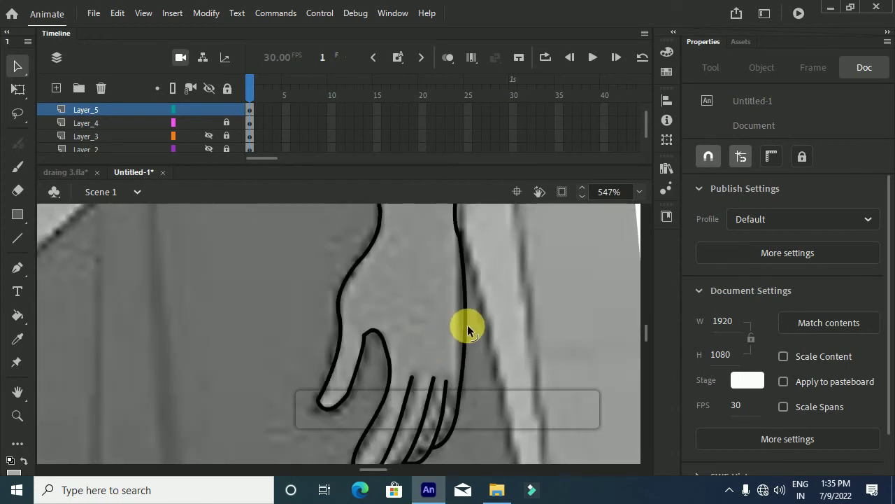
Step: Sample the grey skin tone of the bare forearm and fill the traced forearm and hand with it
scroll(466, 301, up, 2)
ctrl+scroll(466, 299, up, 3)
scroll(463, 298, up, 5)
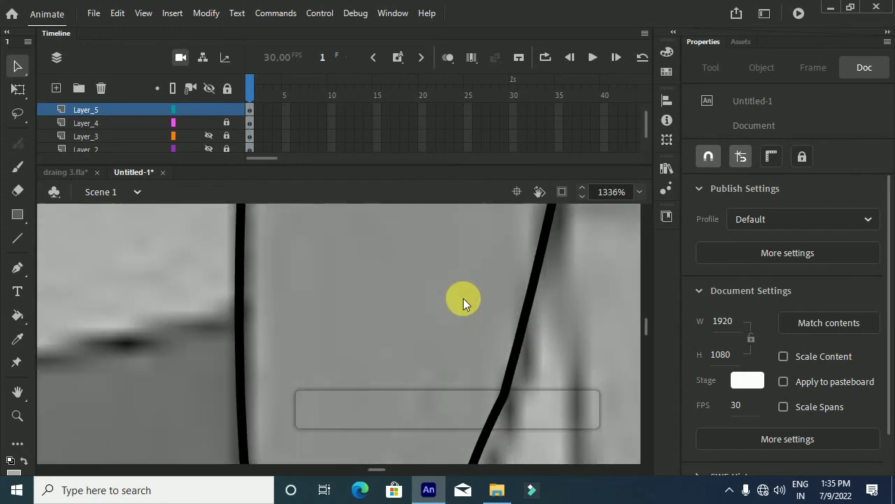
ctrl+scroll(463, 299, down, 5)
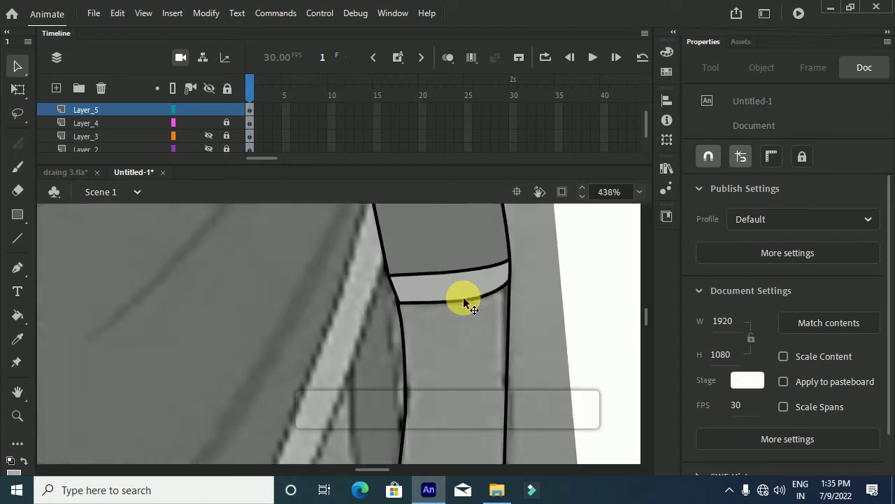
key(i)
click(456, 356)
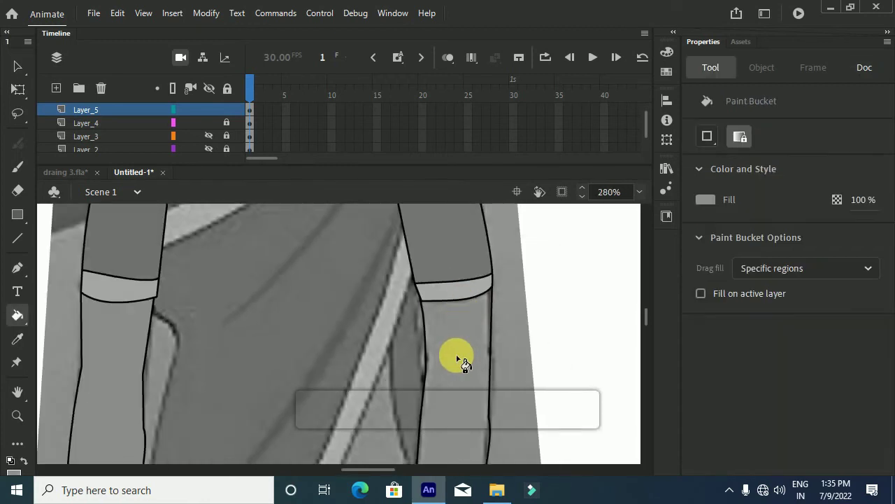
scroll(451, 333, up, 5)
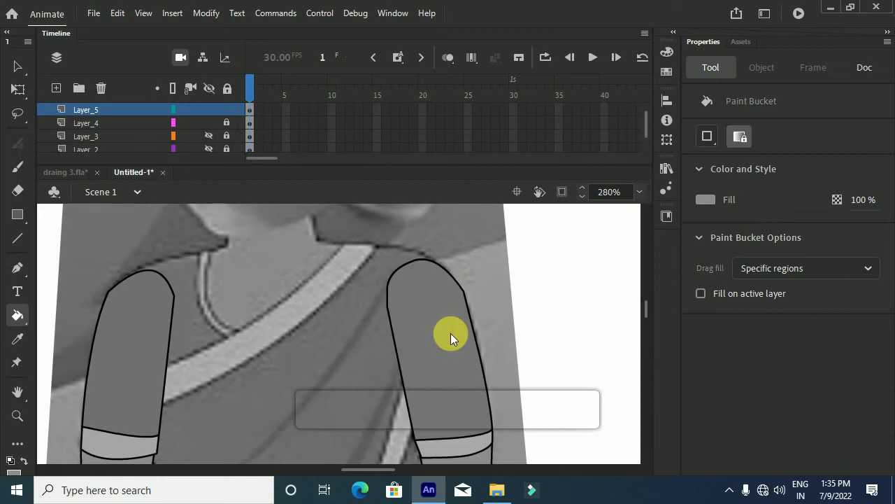
scroll(449, 330, down, 3)
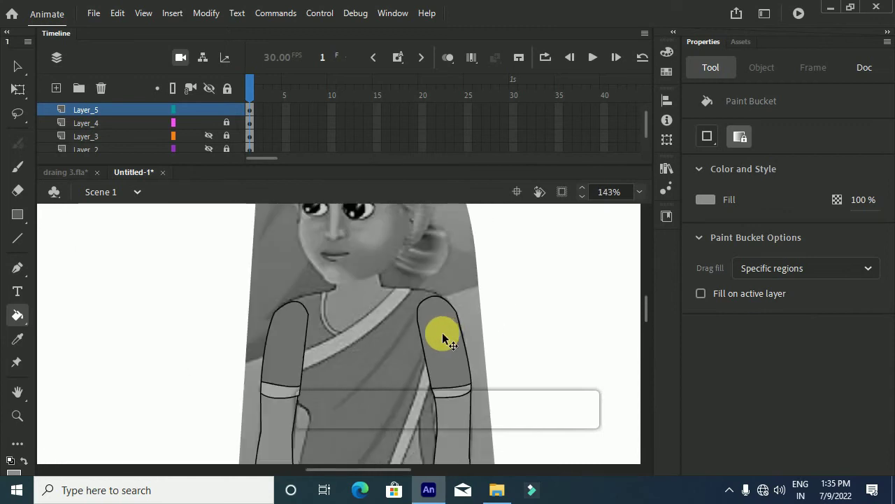
Step: Toggle the second arm's layer to check the tracing, then hide Layer_4 and lock Layer_5
click(205, 109)
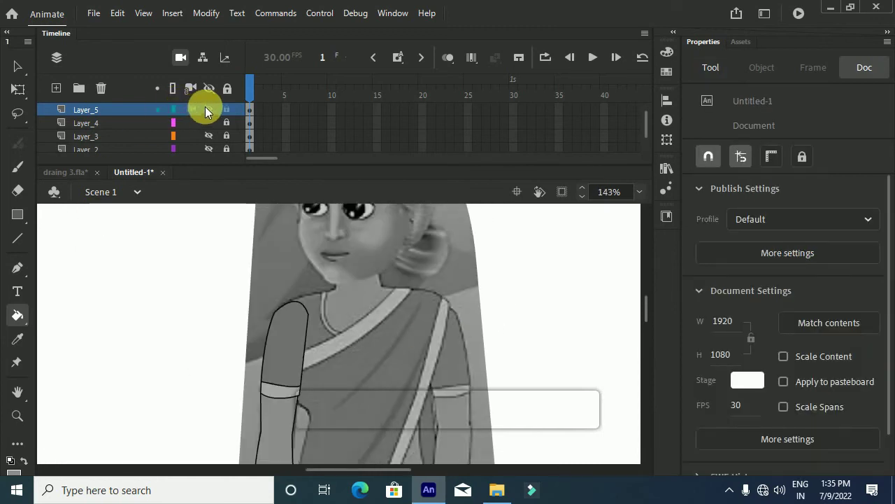
click(206, 109)
click(212, 122)
click(226, 109)
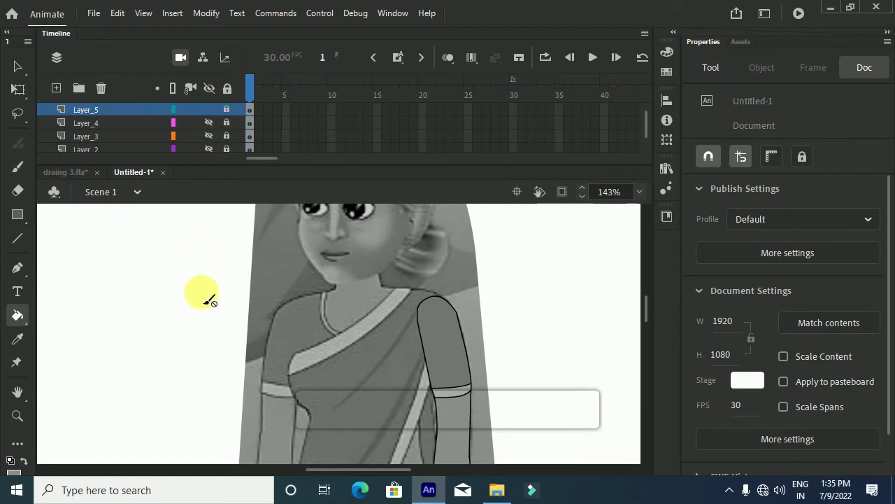
Step: Add a new layer above the arm layers and draw a curved Pen line across the waist from one arm to the other
scroll(329, 334, down, 5)
scroll(329, 334, up, 7)
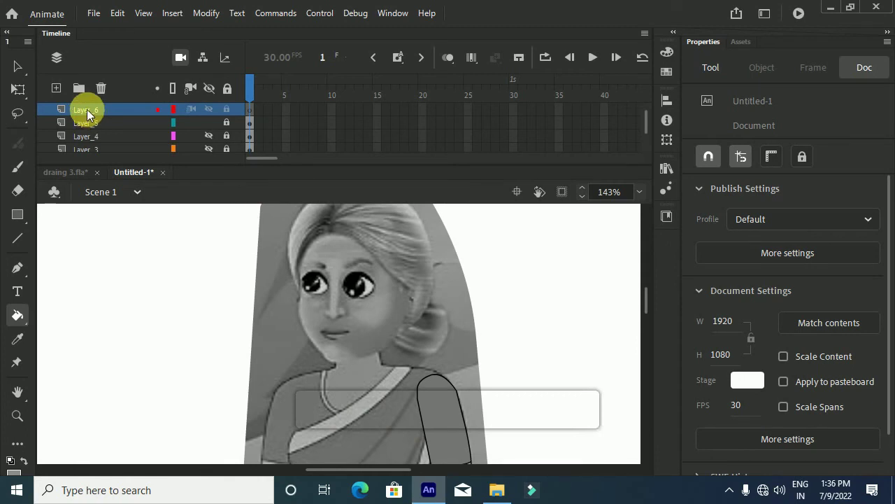
scroll(234, 255, down, 5)
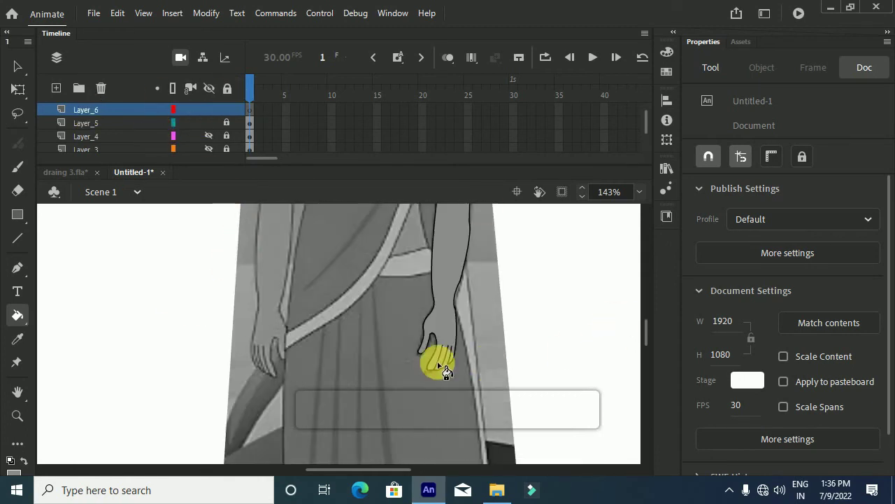
key(p)
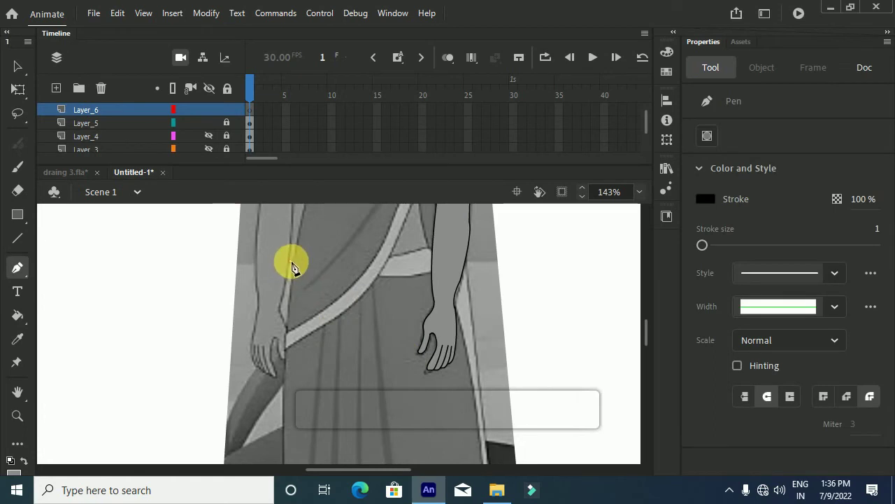
click(291, 261)
drag(429, 247, 462, 229)
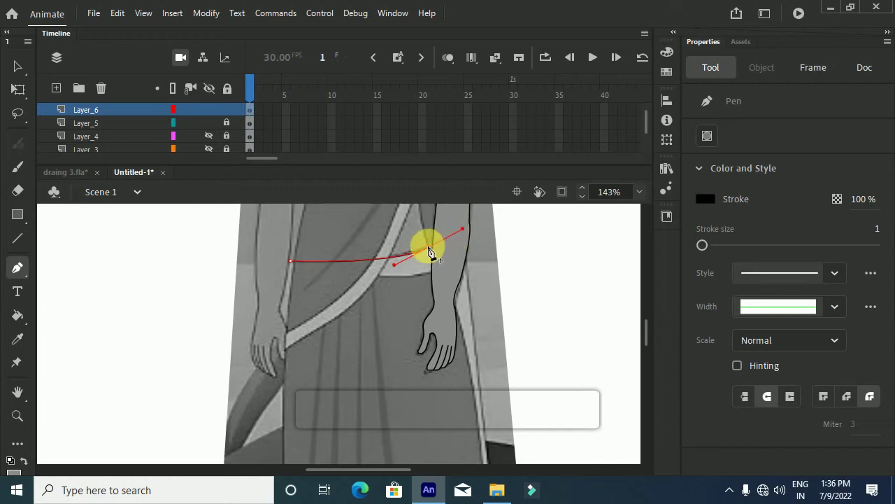
Step: Continue the path from the waist behind the second hand and down the skirt's outer side to the hem corner
scroll(436, 261, down, 3)
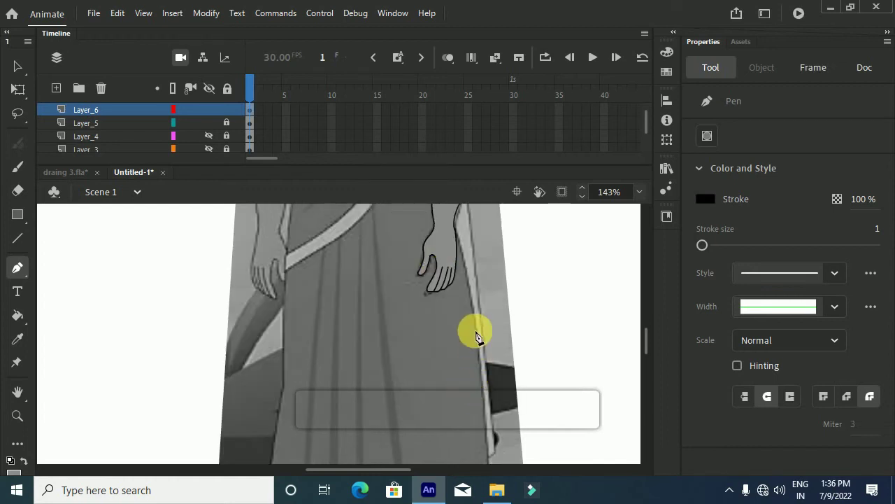
scroll(476, 336, up, 3)
drag(468, 362, 478, 438)
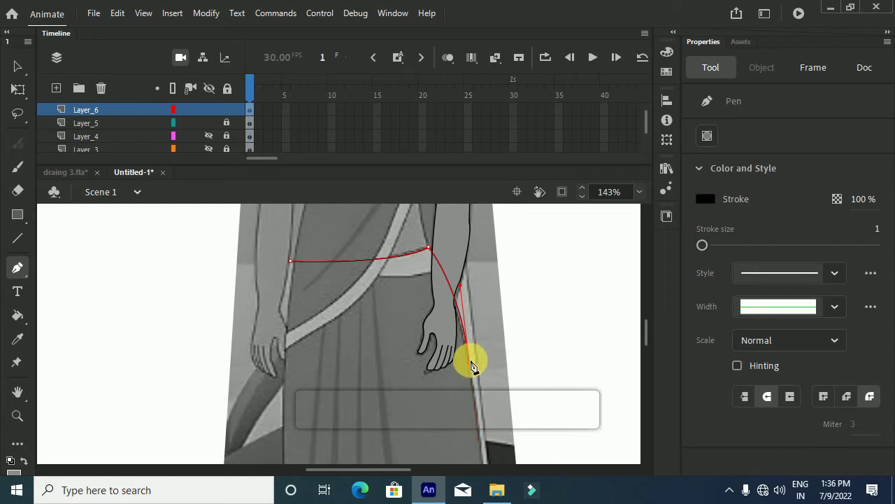
scroll(470, 361, down, 3)
scroll(472, 359, down, 5)
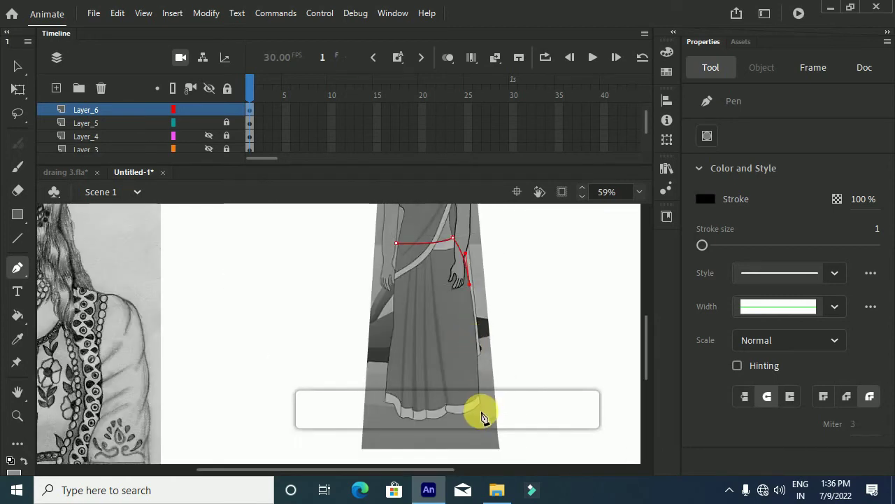
drag(480, 403, 475, 424)
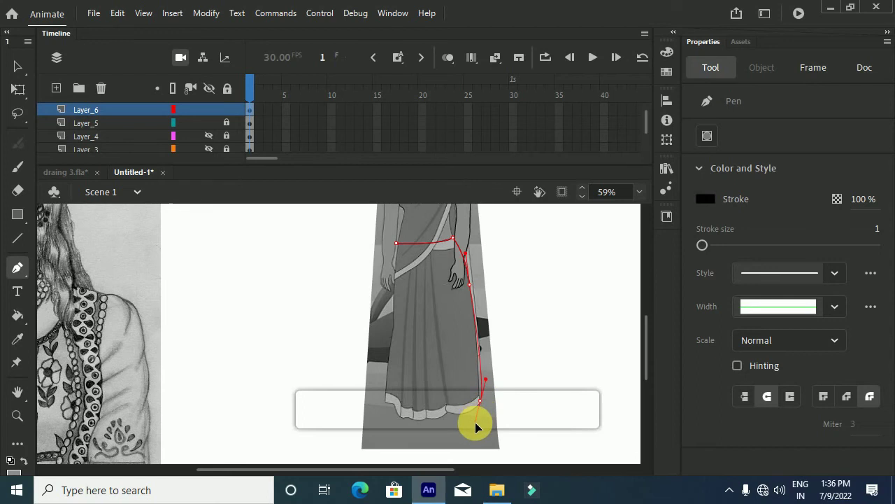
Step: Trace the scalloped lower edge of the skirt's hem border with four connected curves from the corner across the pleats
scroll(480, 428, up, 3)
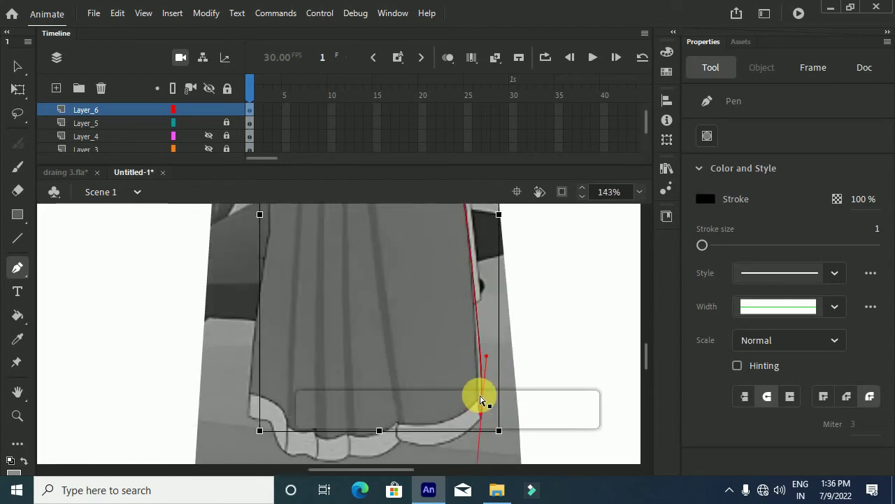
scroll(454, 413, down, 2)
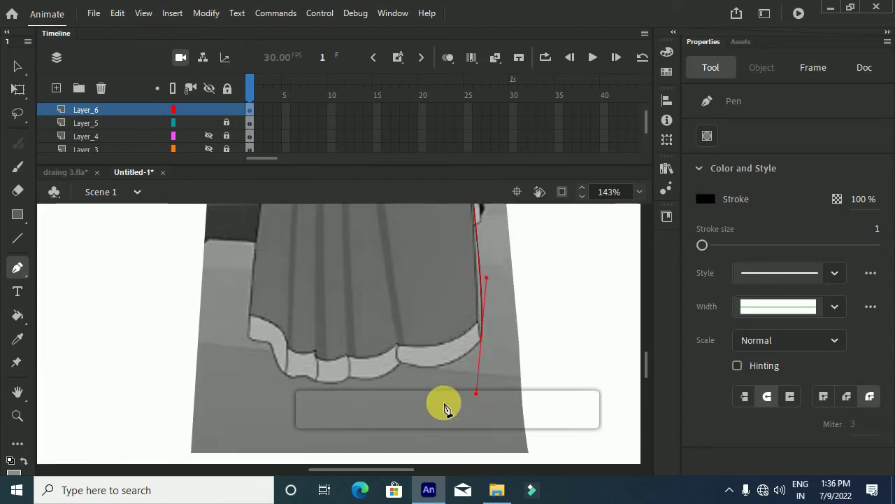
scroll(443, 406, up, 4)
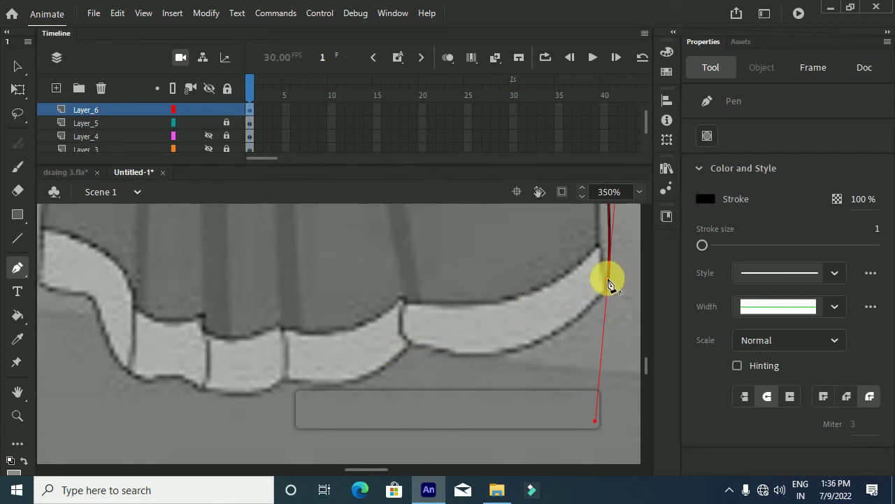
drag(408, 345, 273, 300)
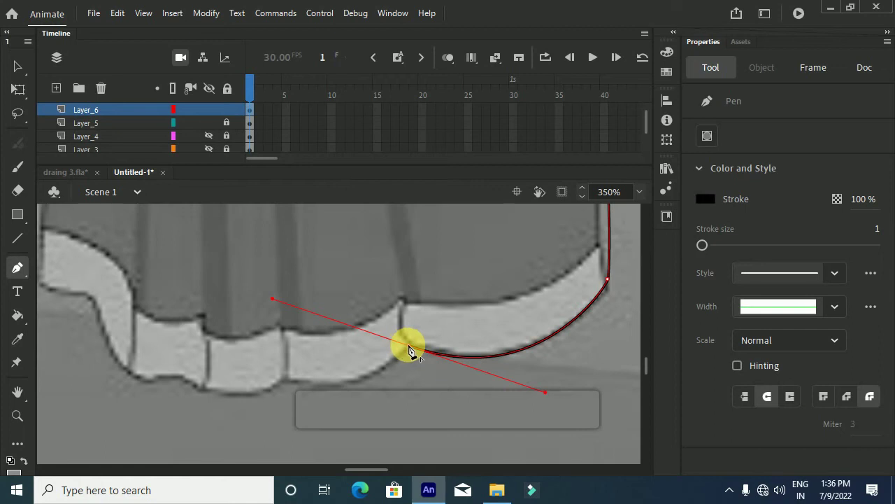
drag(287, 379, 204, 350)
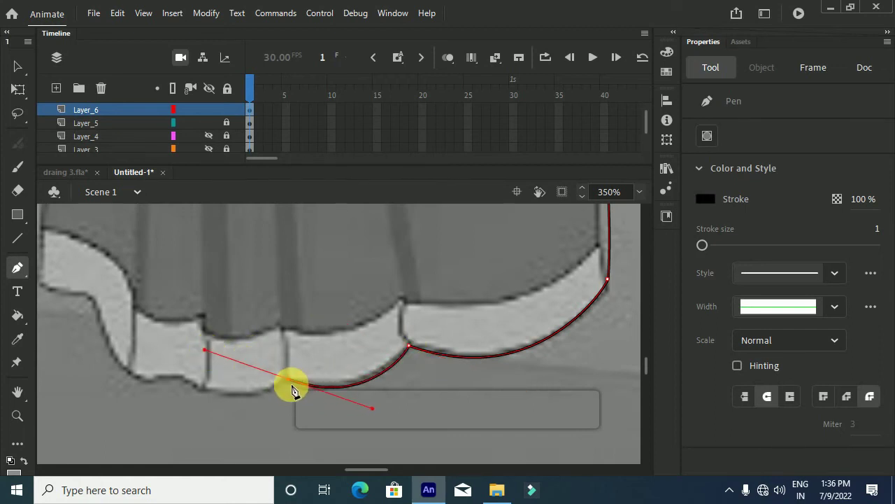
key(ctrl)
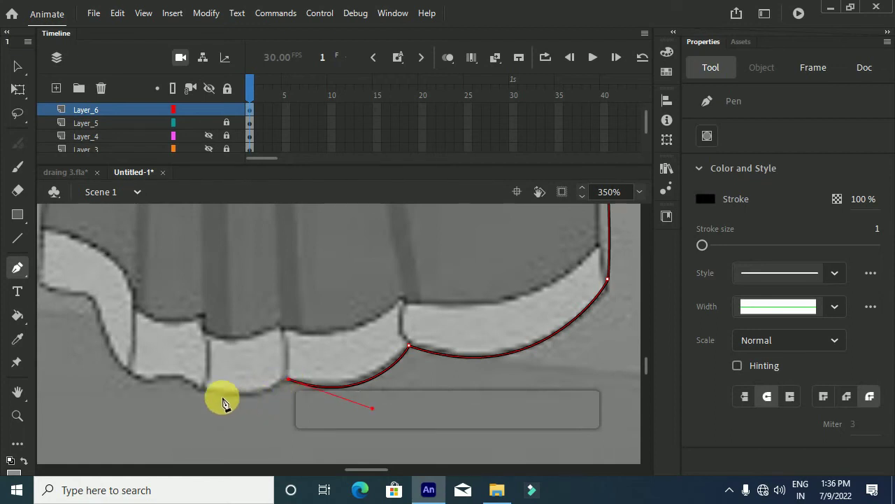
mouse_move(200, 387)
mouse_down()
mouse_move(156, 354)
mouse_move(125, 361)
mouse_up()
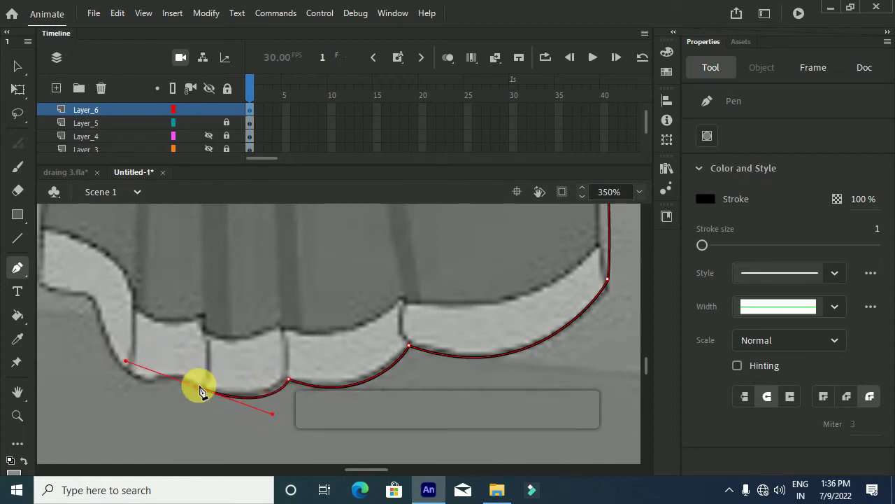
click(200, 387)
drag(127, 373, 91, 335)
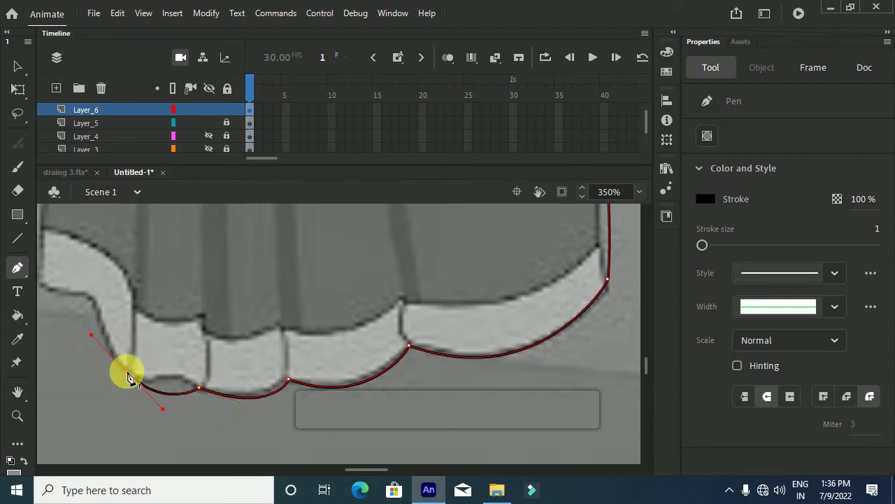
Step: Trace the rest of the hem border past the last pleat and around the skirt's far lower corner
scroll(106, 385, down, 2)
scroll(106, 384, up, 1)
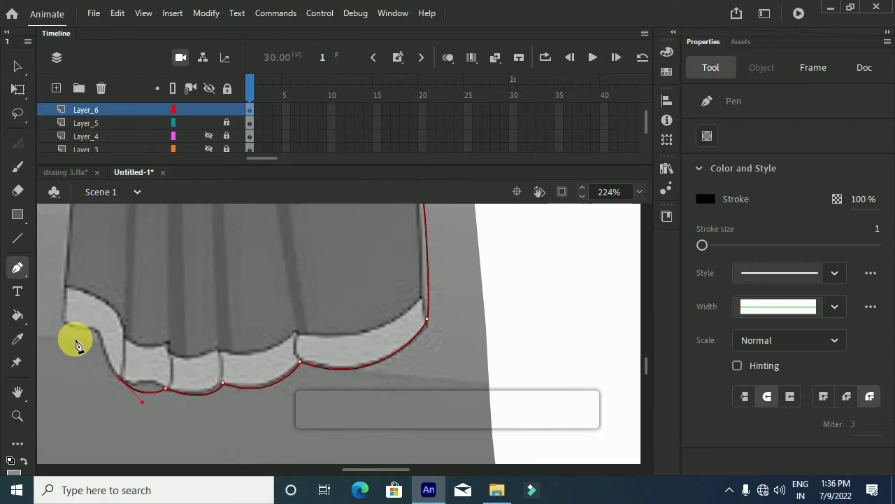
drag(63, 324, 26, 322)
key(ctrl+z)
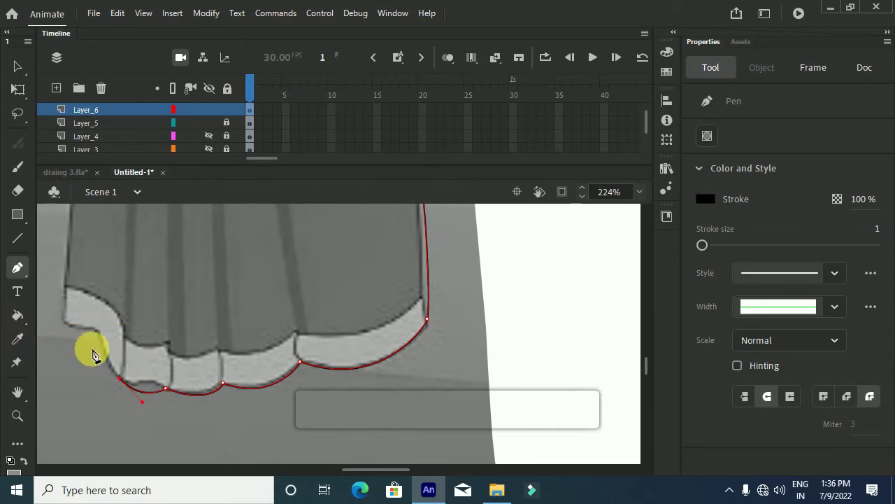
drag(95, 332, 68, 287)
drag(62, 320, 70, 293)
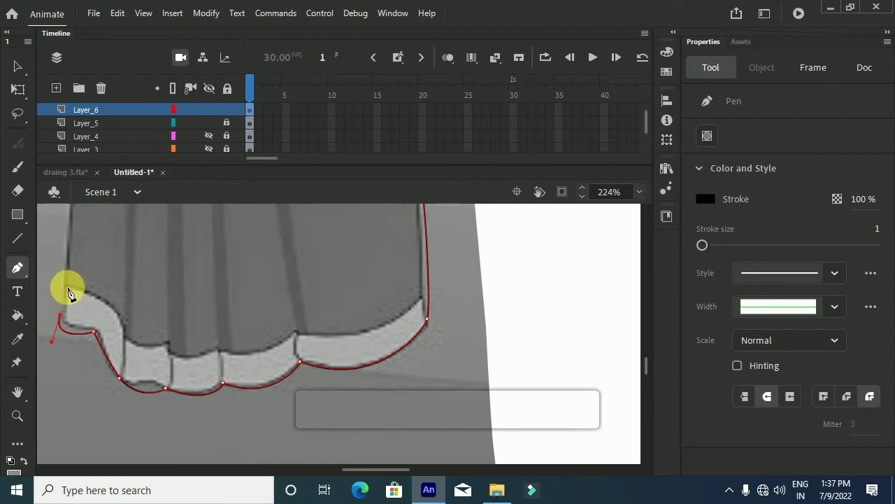
Step: Trace the skirt's remaining side up from the hem and close the outline at the waistline's starting point
scroll(124, 346, up, 3)
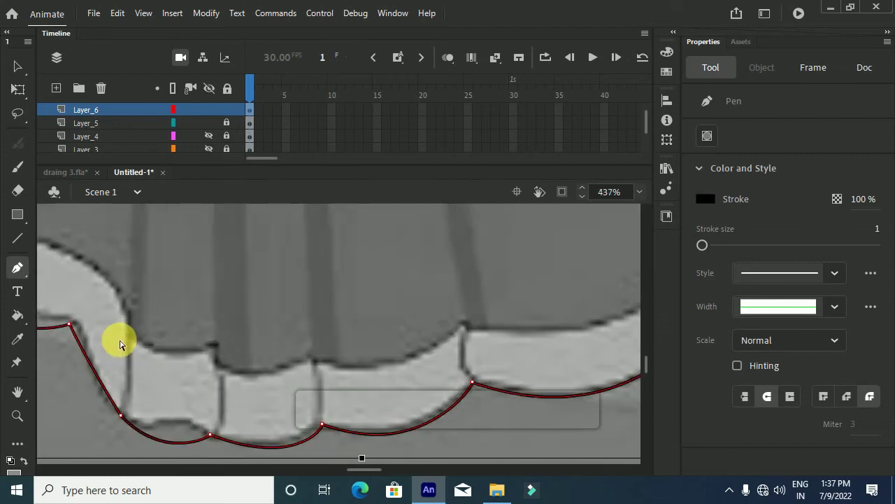
scroll(124, 342, down, 3)
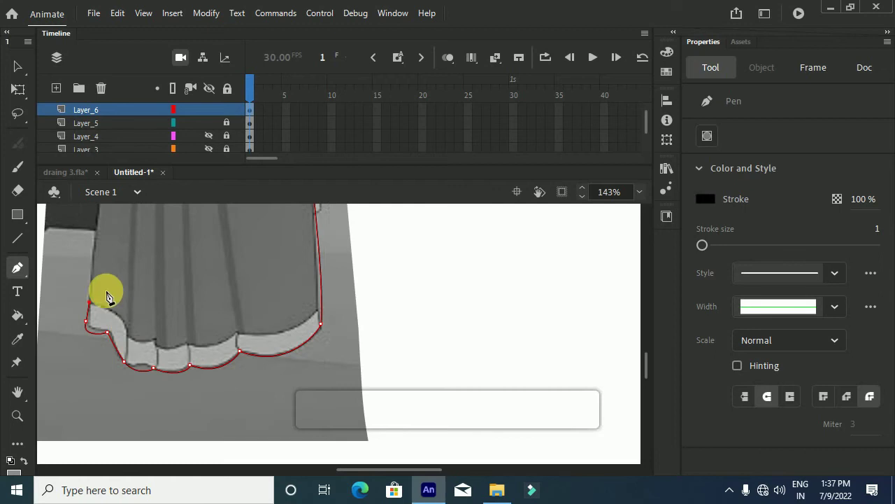
scroll(130, 222, up, 2)
scroll(108, 299, down, 2)
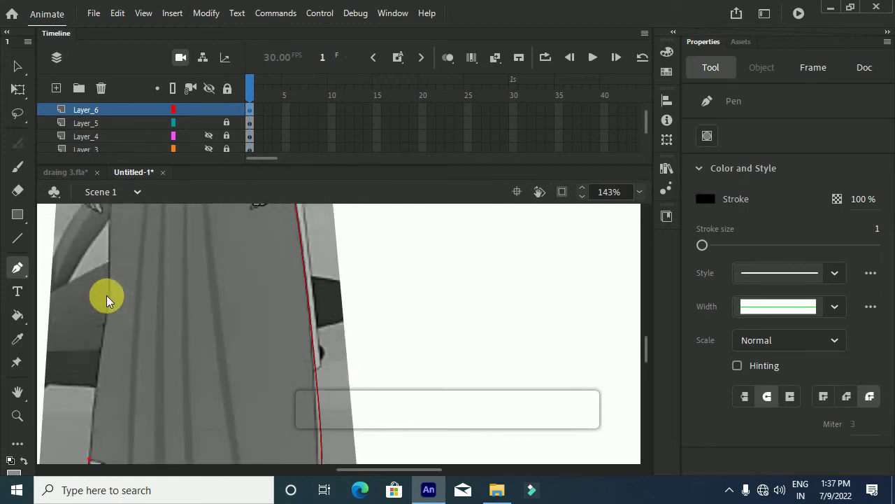
scroll(145, 300, up, 2)
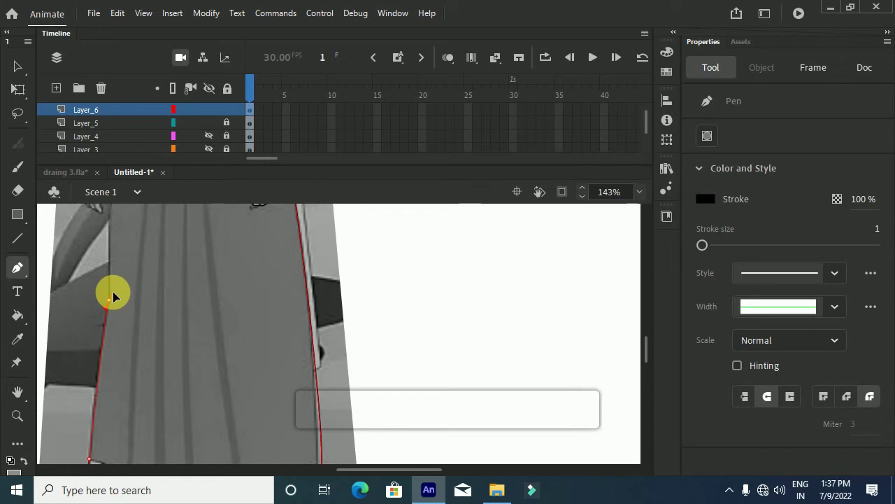
scroll(112, 308, up, 3)
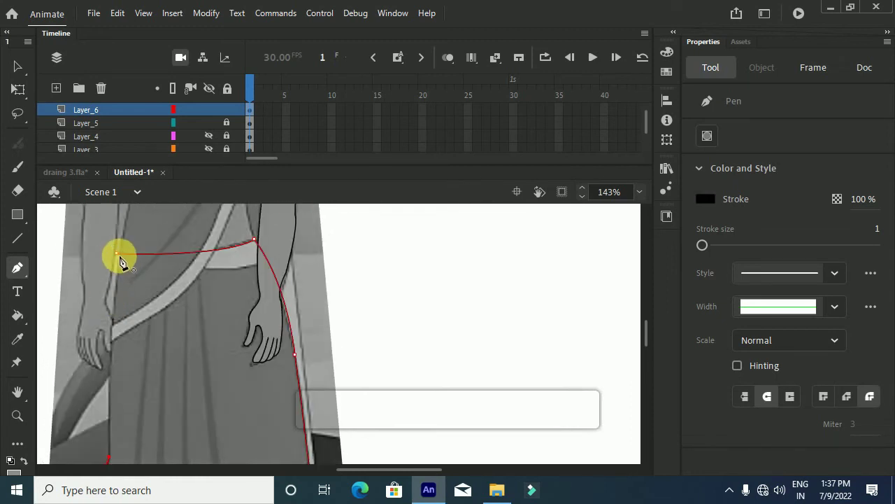
click(118, 254)
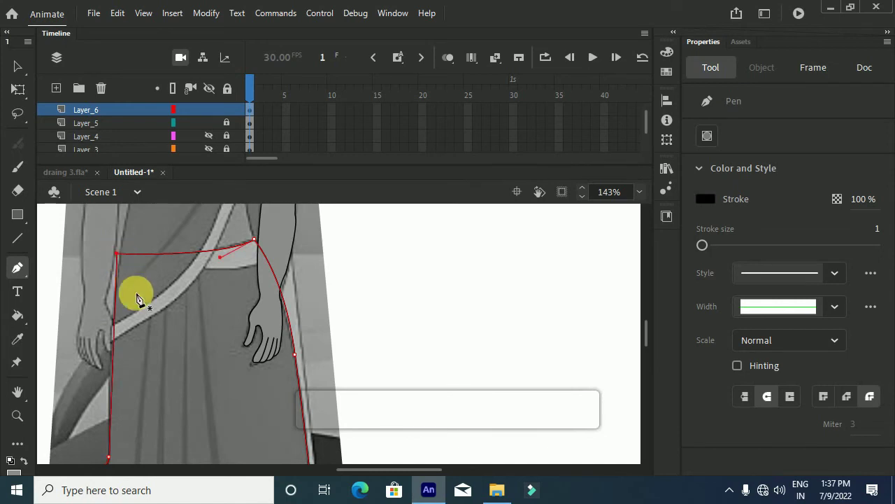
Step: Trace the upper edge of the skirt's hem border with connected curves from the outer corner across the two nearest scallops
scroll(134, 295, up, 1)
scroll(169, 374, down, 3)
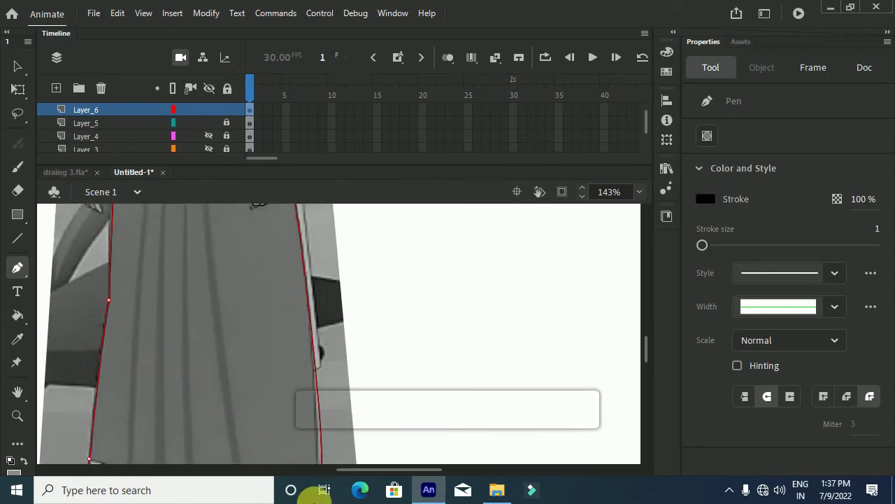
scroll(253, 384, down, 3)
key(v)
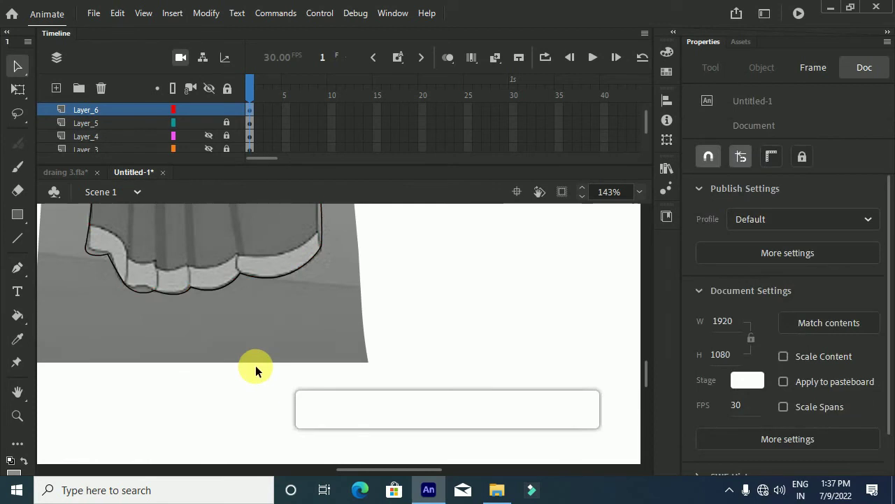
key(p)
scroll(317, 220, up, 2)
scroll(316, 223, up, 1)
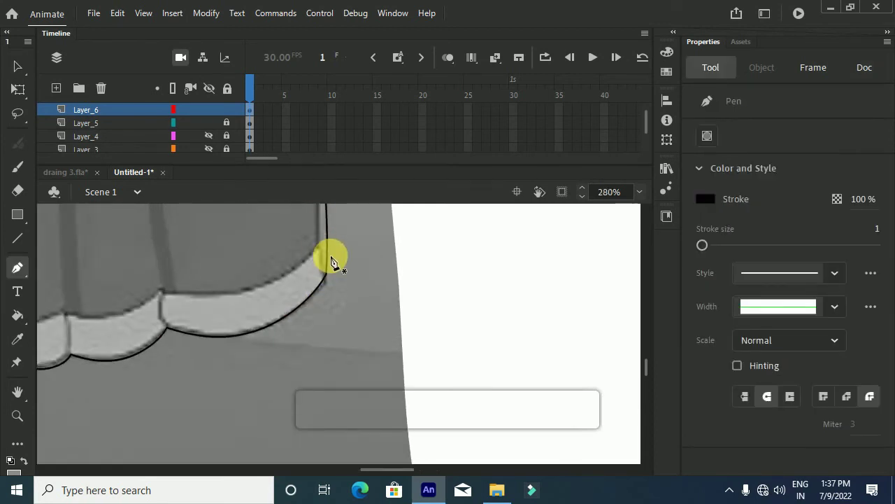
click(327, 245)
click(327, 246)
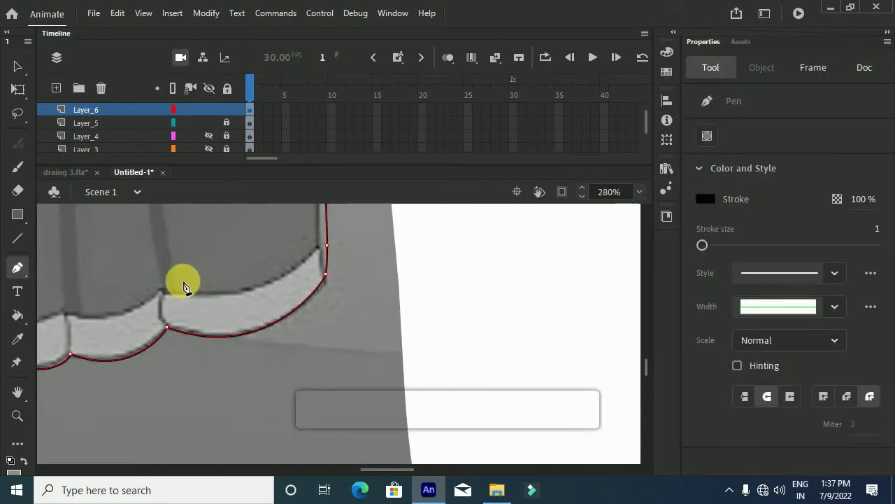
drag(164, 291, 35, 274)
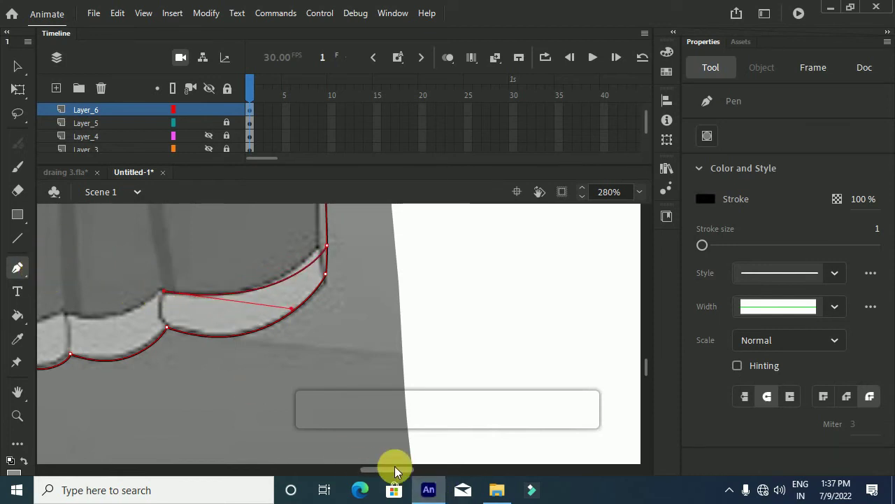
drag(394, 466, 364, 466)
drag(387, 319, 300, 305)
click(386, 318)
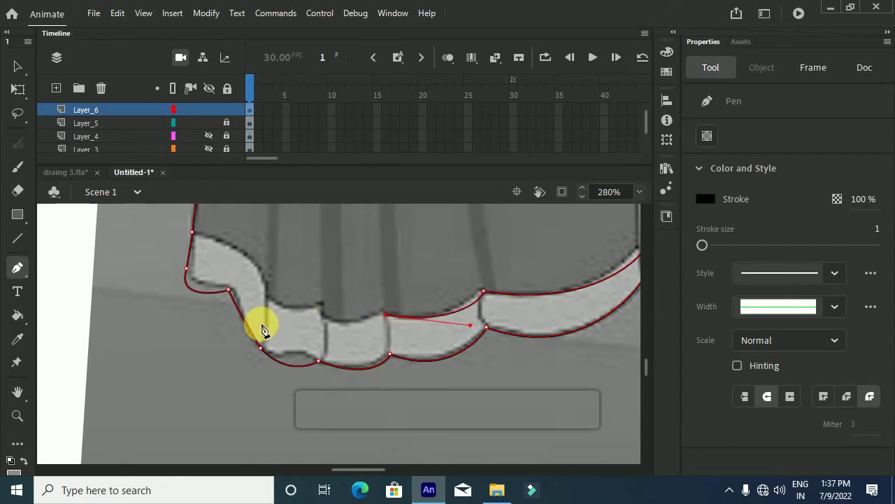
Step: Continue the hem border's upper edge over the remaining pleats and end it on the skirt's opposite side outline
drag(318, 303, 318, 275)
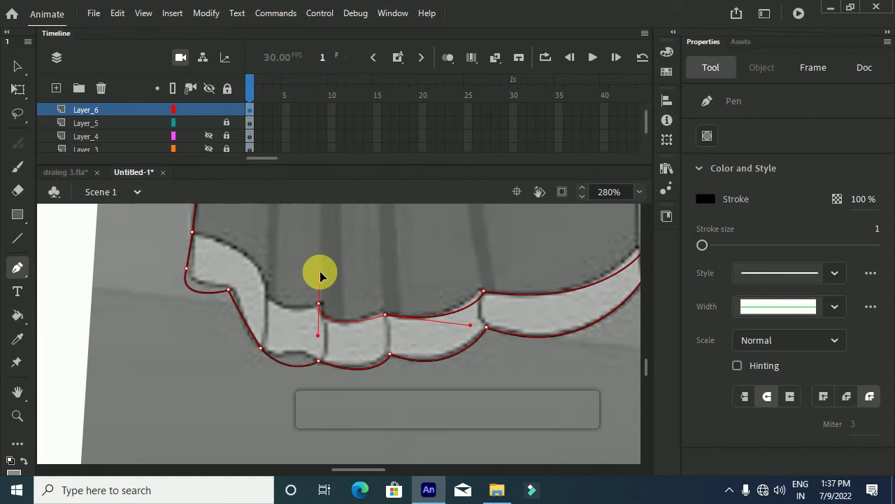
click(319, 303)
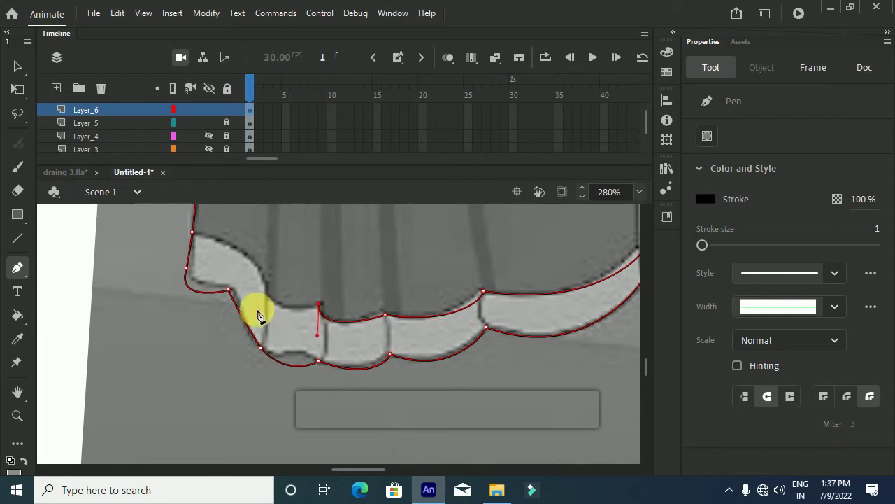
drag(267, 289, 259, 249)
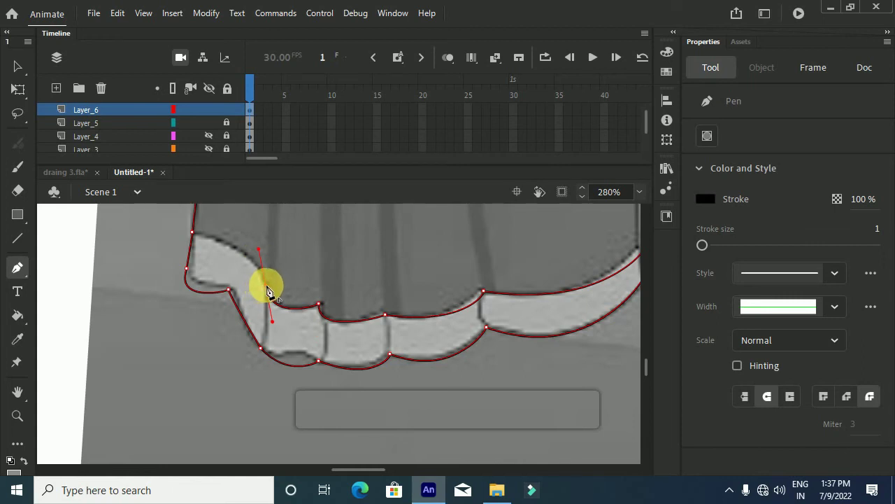
click(267, 287)
drag(190, 236, 136, 232)
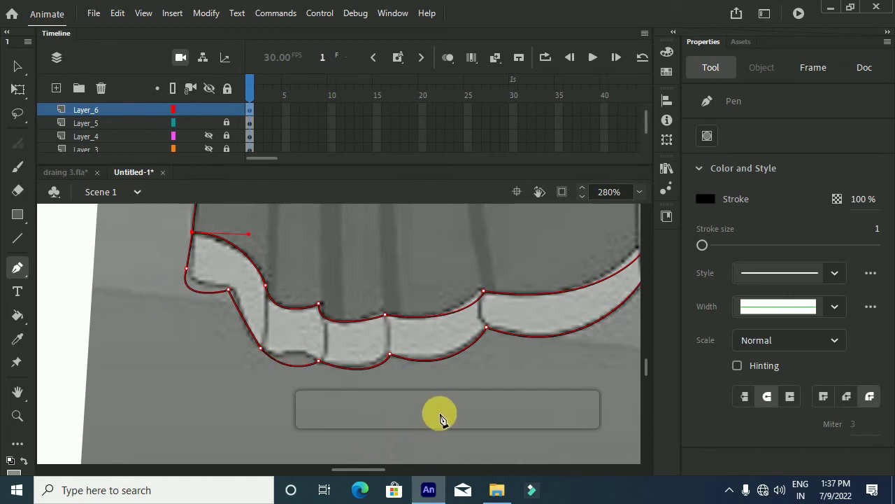
key(v)
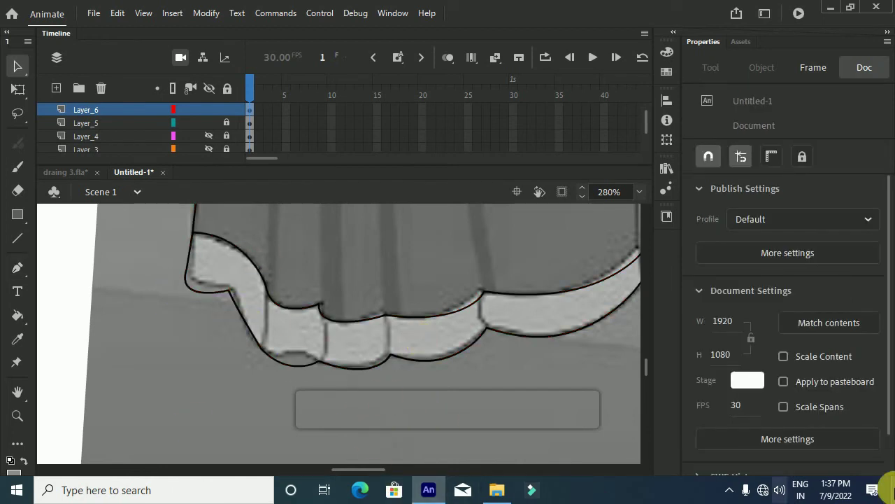
Step: Draw a straight fold line across the hem border where the widest scallop meets the next one
key(p)
click(486, 295)
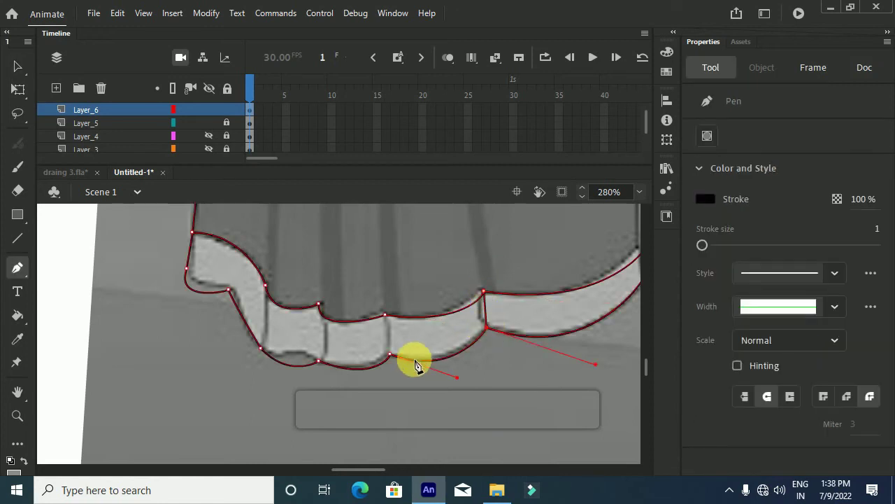
key(v)
key(p)
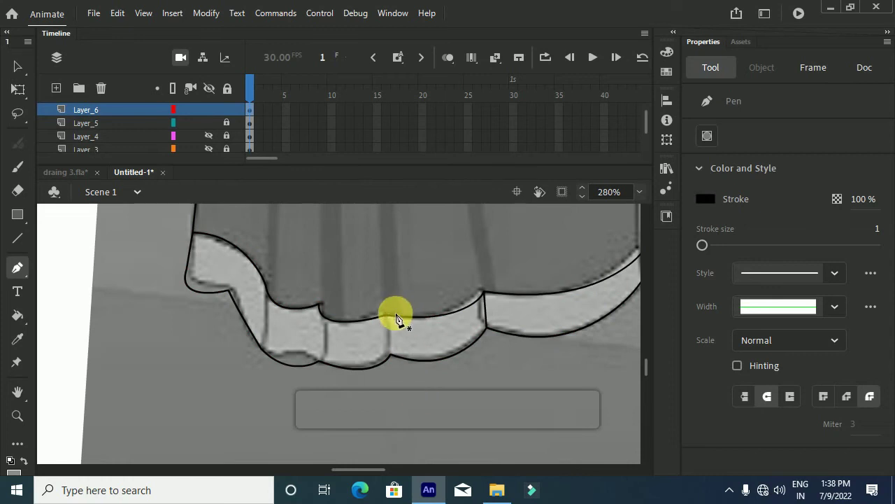
click(390, 318)
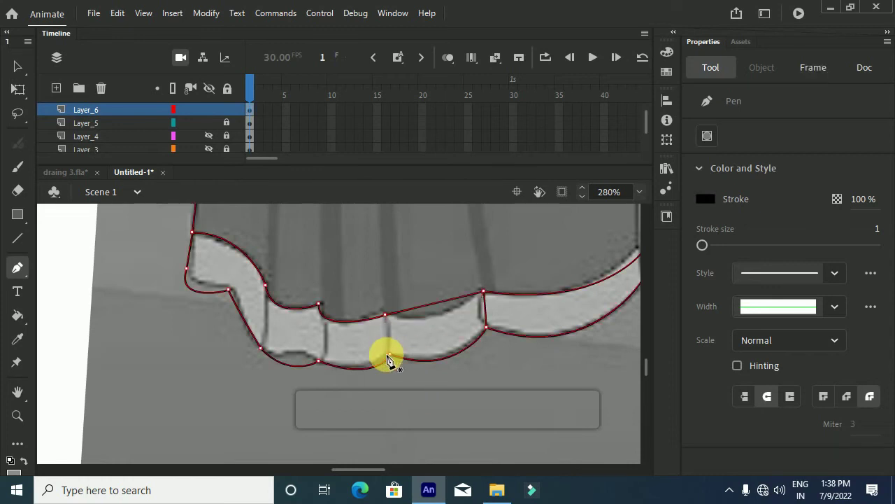
click(389, 354)
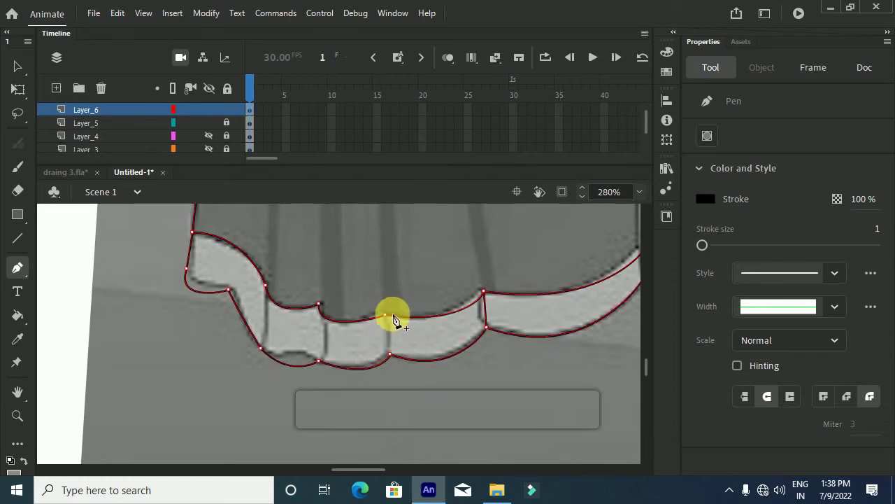
key(ctrl+z)
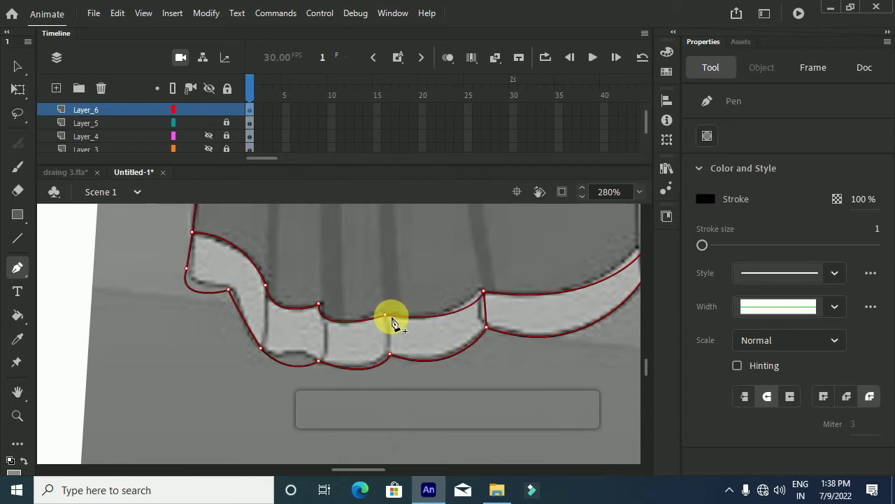
click(386, 316)
key(ctrl+z)
key(v)
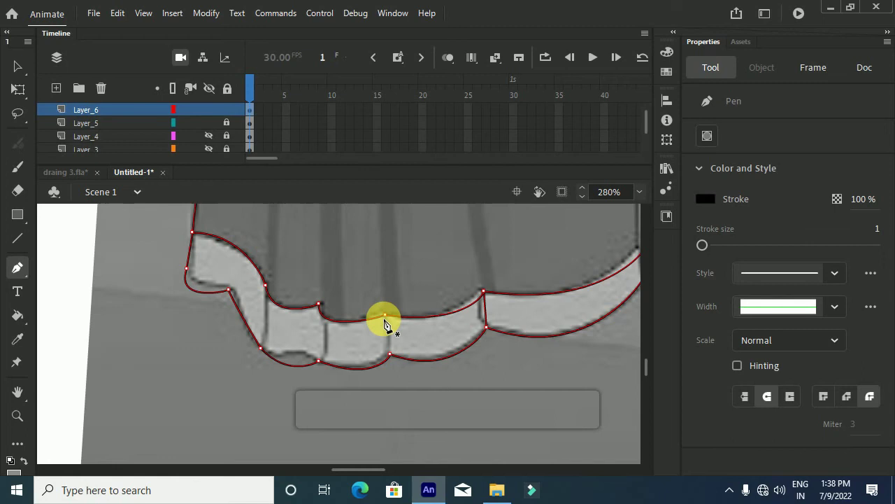
Step: Draw the hem border's second fold line, extending it slightly past both the upper and lower edges
key(p)
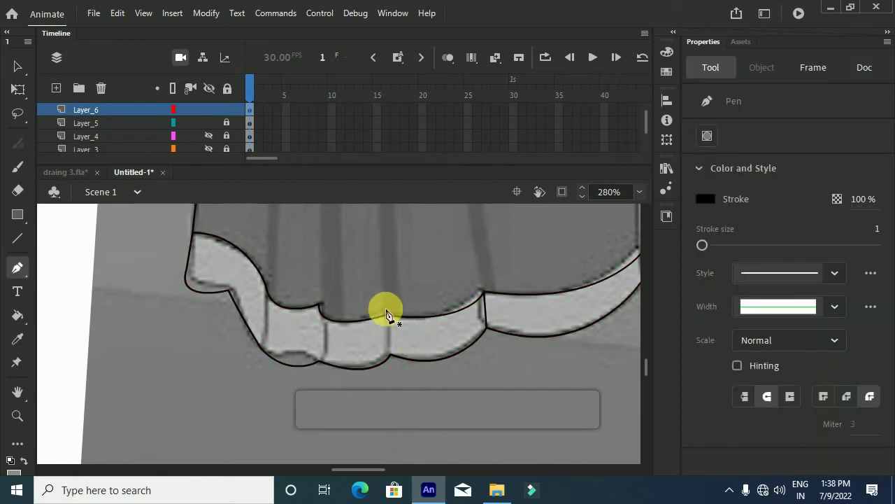
click(392, 362)
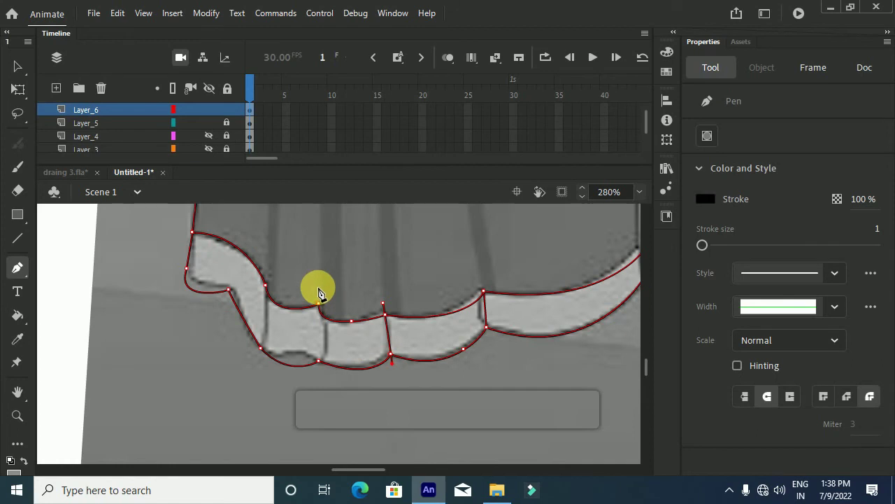
key(c)
key(v)
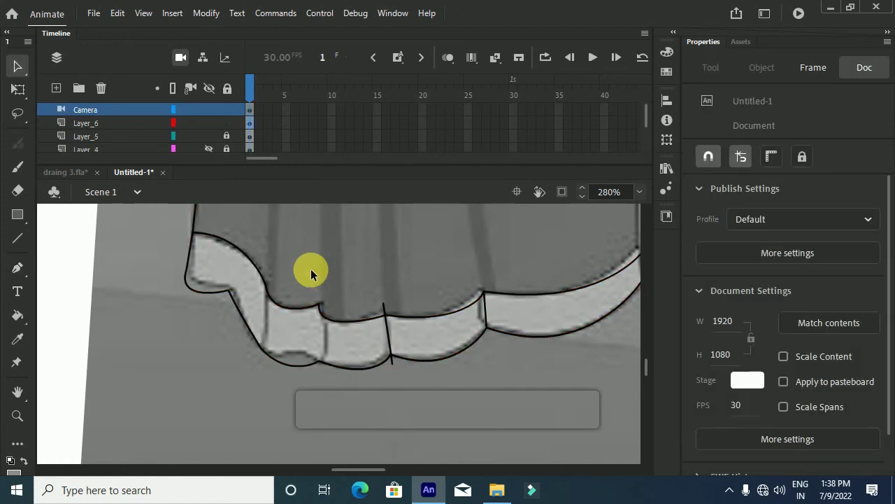
click(123, 112)
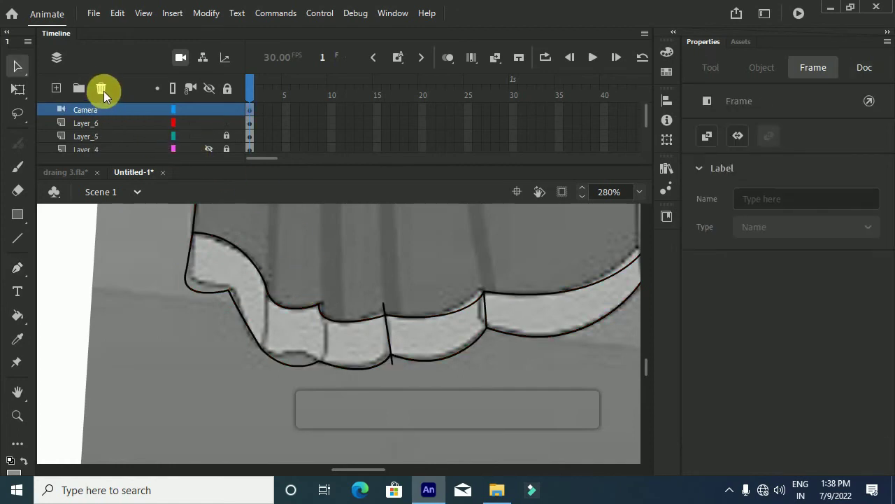
click(102, 89)
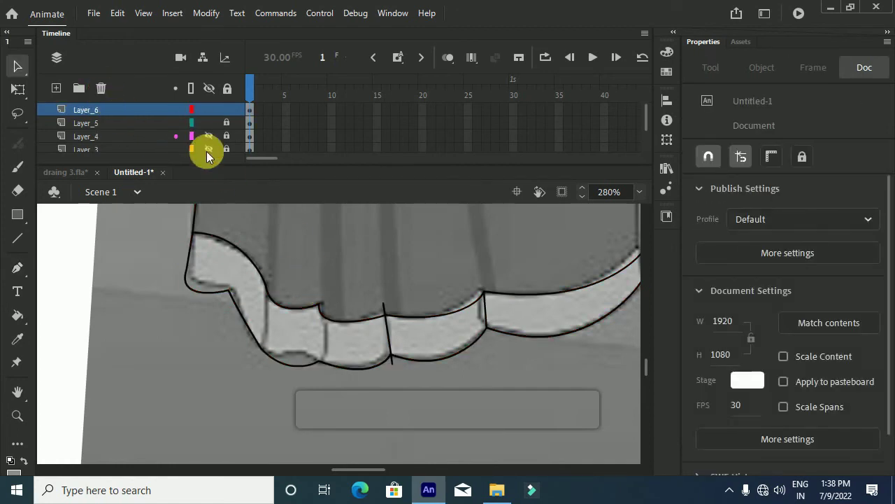
Step: Draw straight lines across the hem border at the two remaining folds, extending slightly beyond its edges
key(p)
click(319, 294)
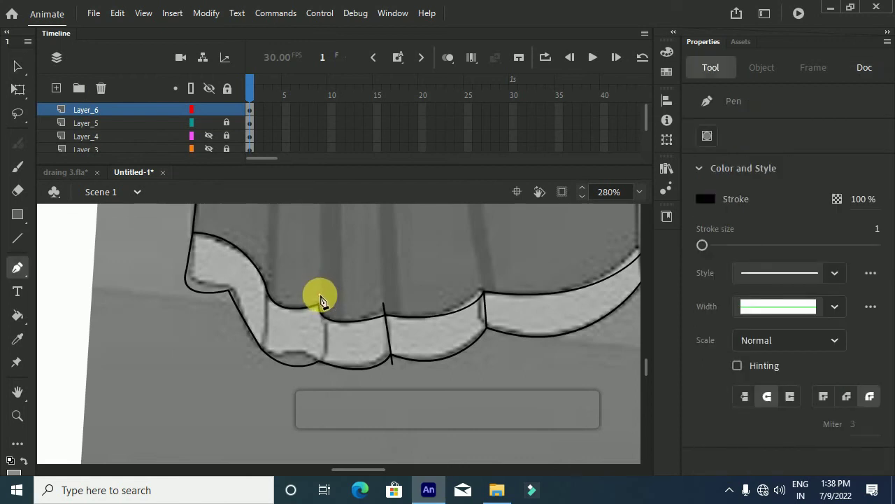
click(318, 363)
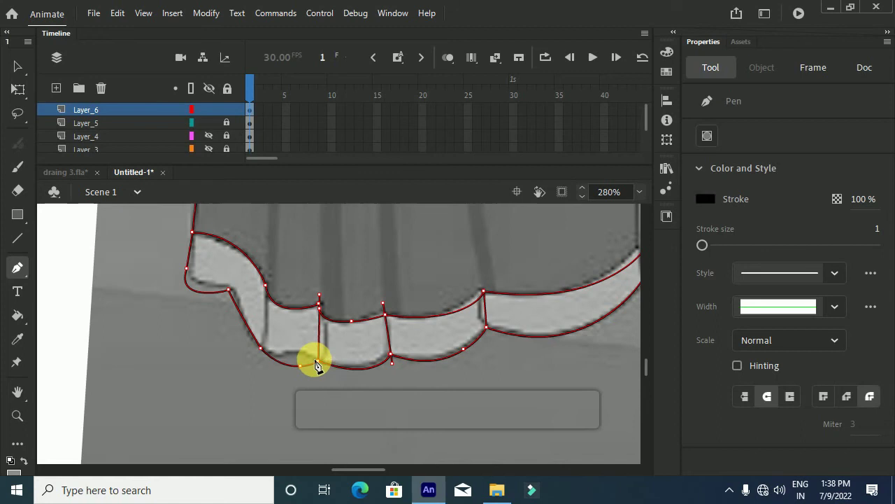
key(v)
key(p)
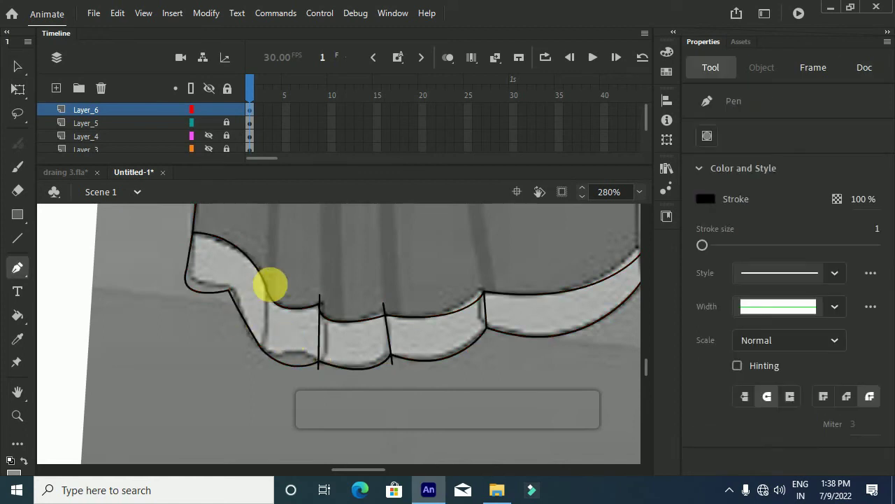
click(267, 281)
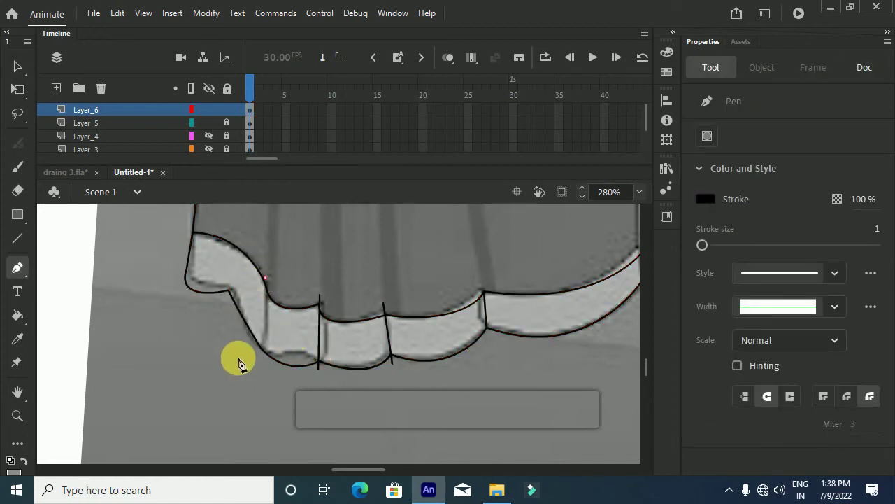
click(256, 343)
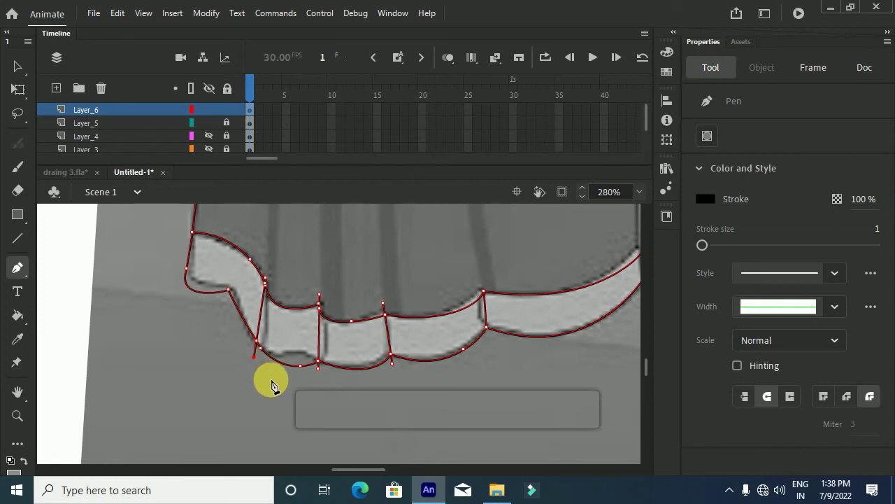
key(v)
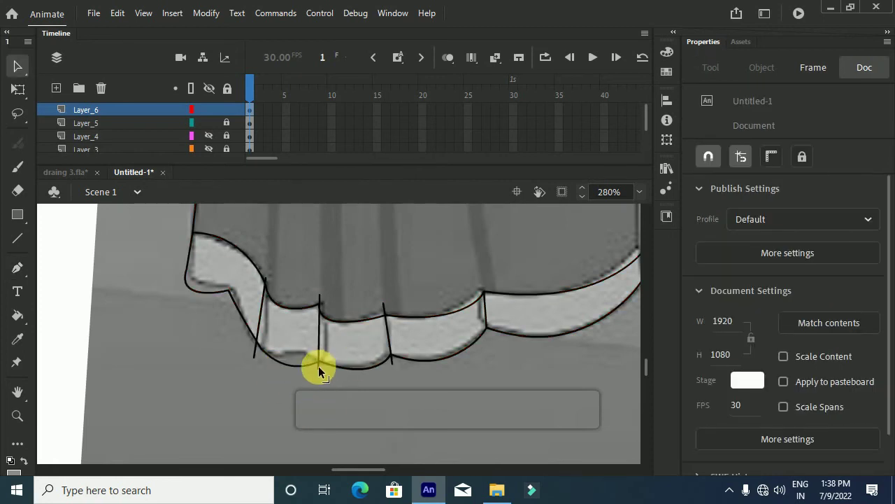
Step: Delete the overhanging ends of the fold lines that stick out beyond the hem border
click(319, 366)
click(344, 380)
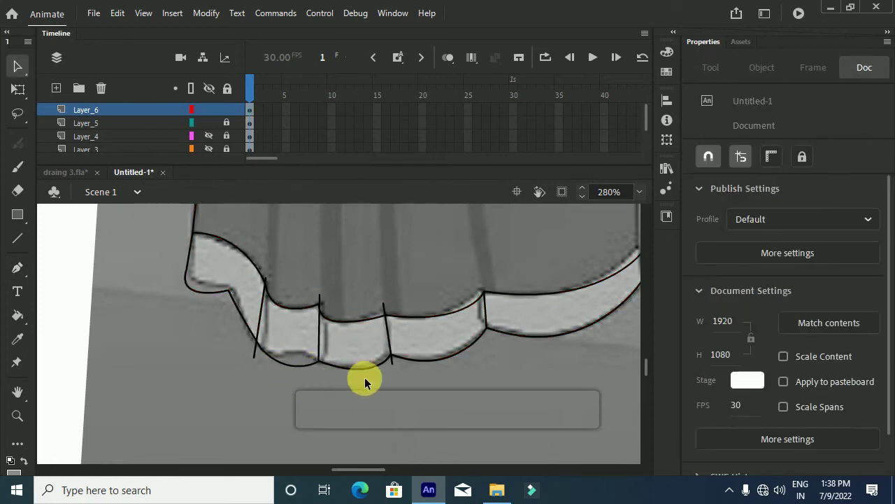
click(393, 362)
key(Delete)
click(384, 308)
key(Delete)
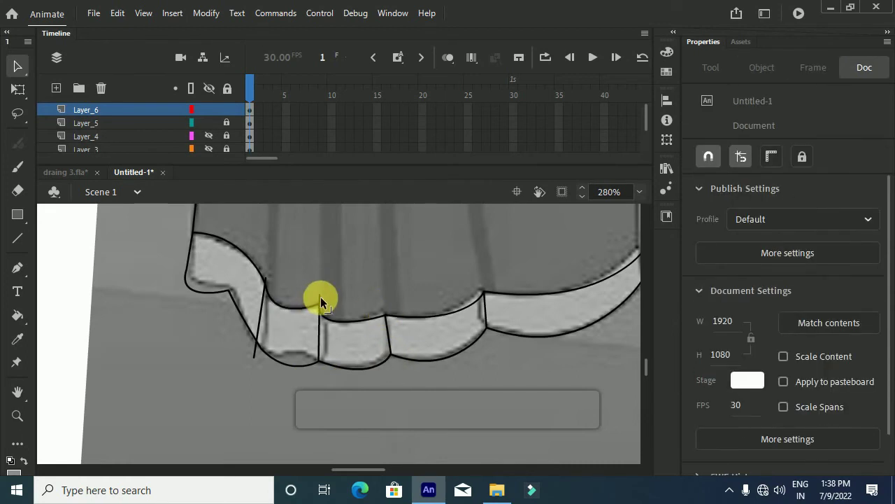
click(320, 297)
key(Delete)
click(253, 350)
key(Delete)
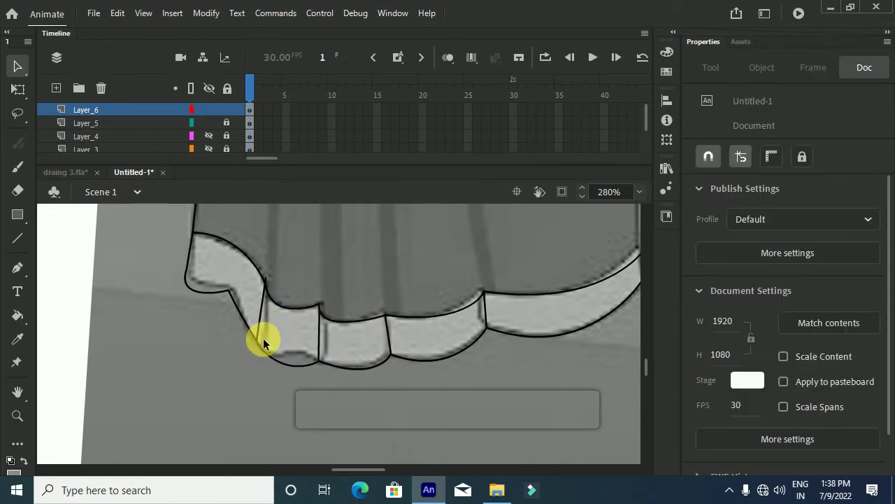
Step: Sample the border's light grey from the reference image and fill all five hem border sections with it
key(i)
click(280, 328)
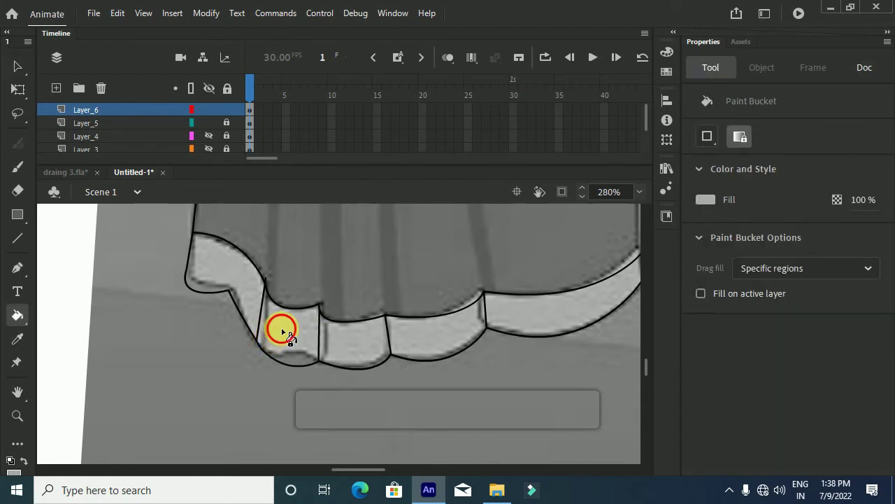
click(281, 328)
click(371, 348)
key(i)
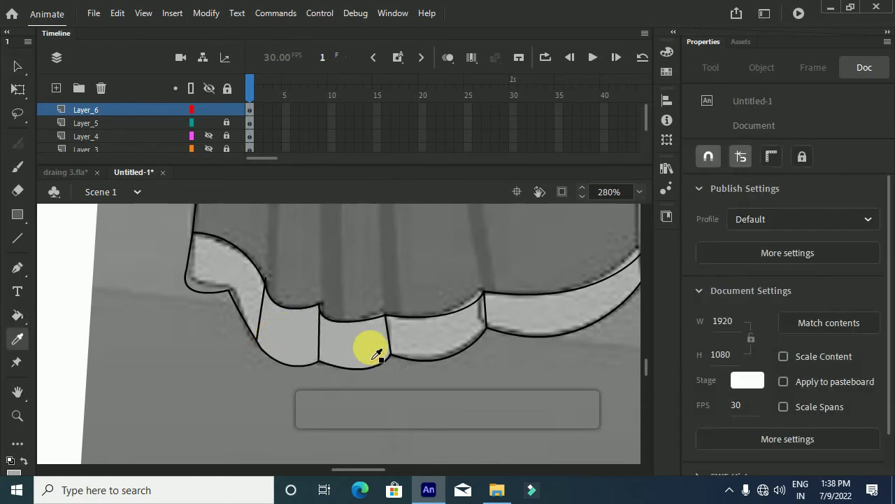
click(442, 347)
click(436, 341)
click(527, 324)
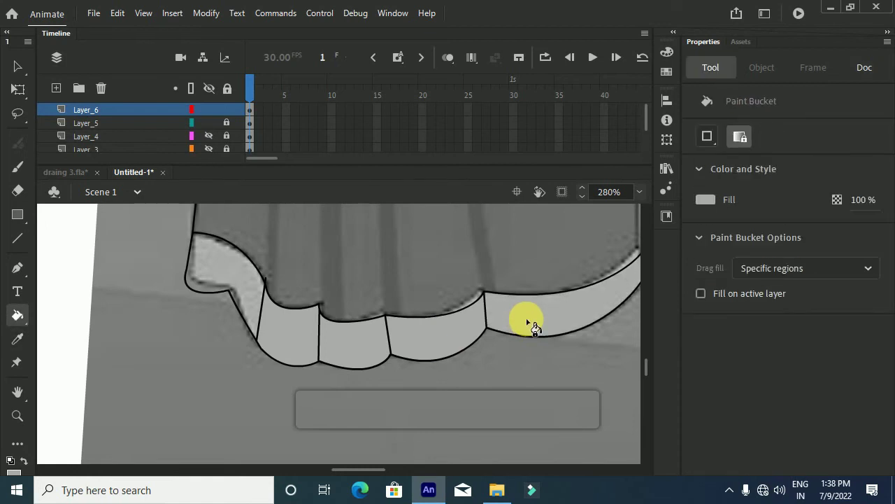
click(210, 273)
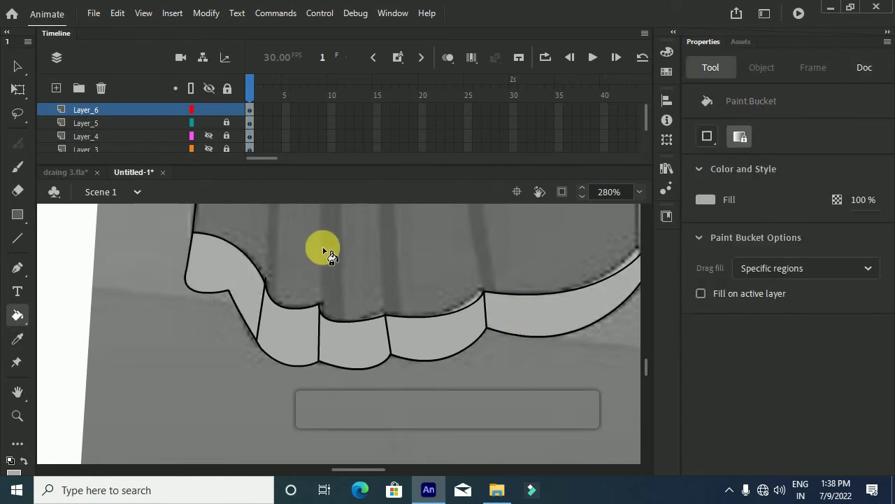
Step: Draw a line along the right edge of the skirt's rightmost dark fold, from the sash to the hem border, and bend it to match
scroll(323, 248, up, 4)
scroll(323, 248, down, 5)
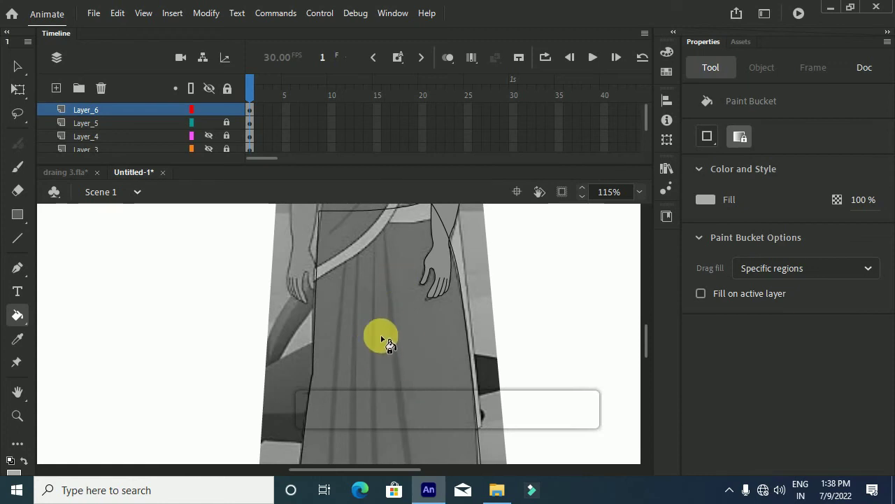
key(p)
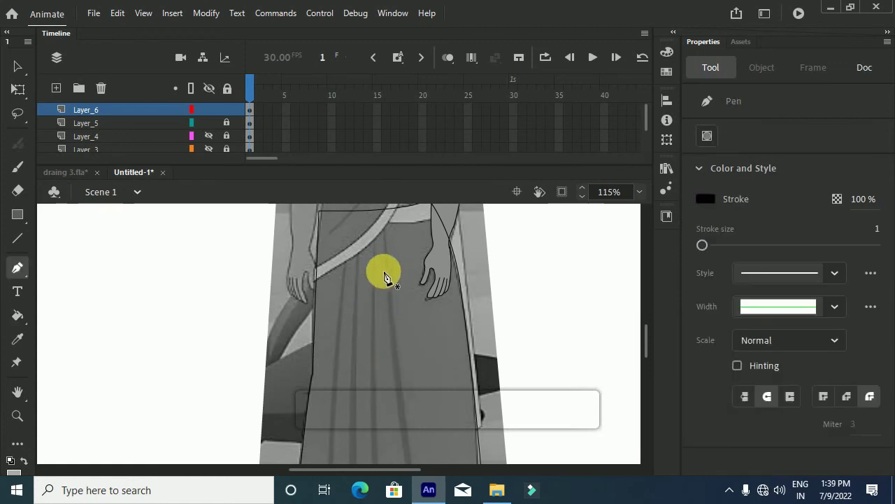
scroll(371, 242, up, 3)
scroll(395, 217, up, 2)
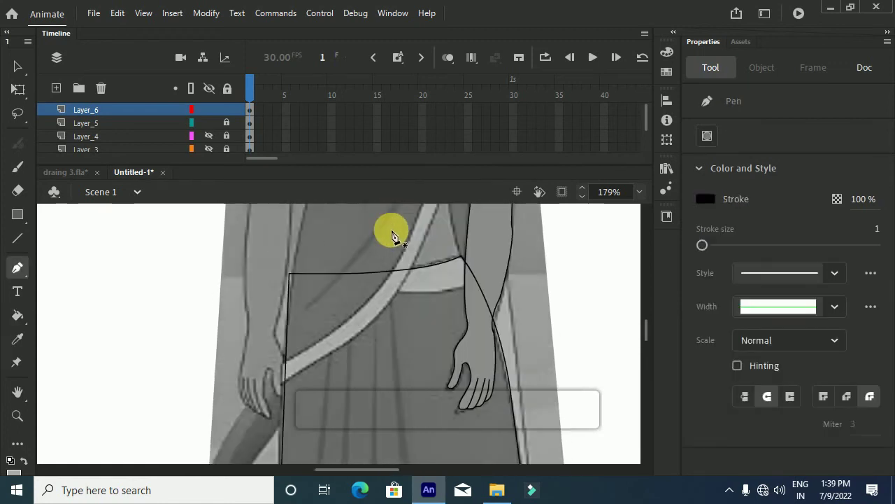
scroll(391, 295, down, 6)
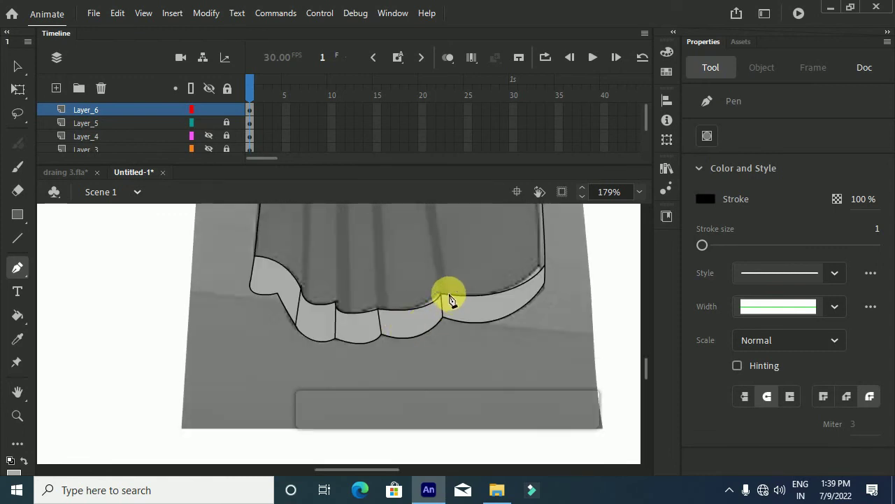
scroll(451, 303, down, 4)
scroll(448, 302, up, 2)
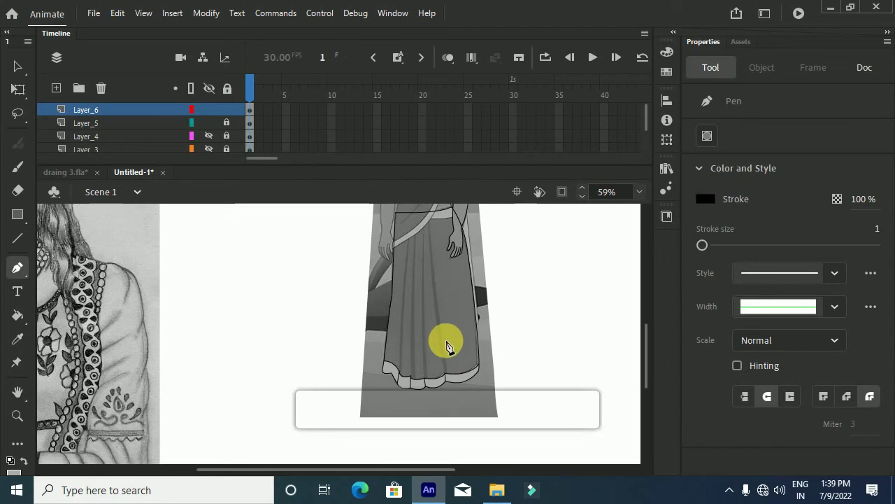
drag(447, 374, 447, 394)
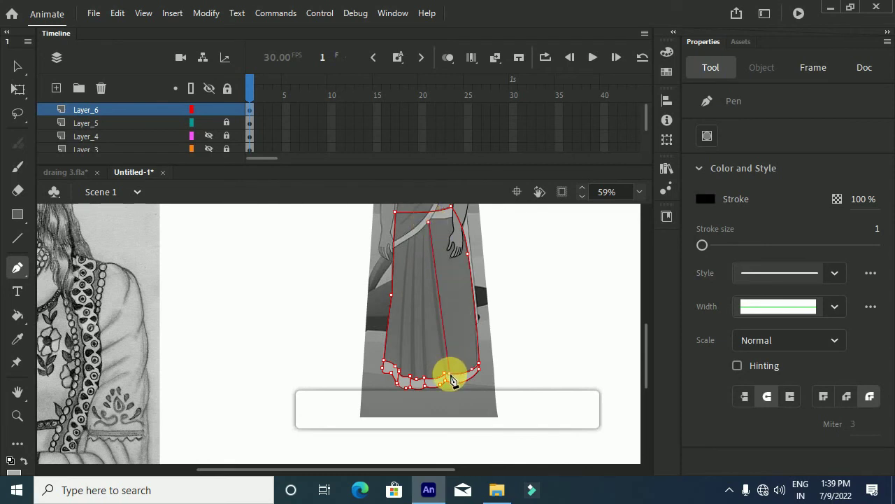
scroll(444, 374, up, 3)
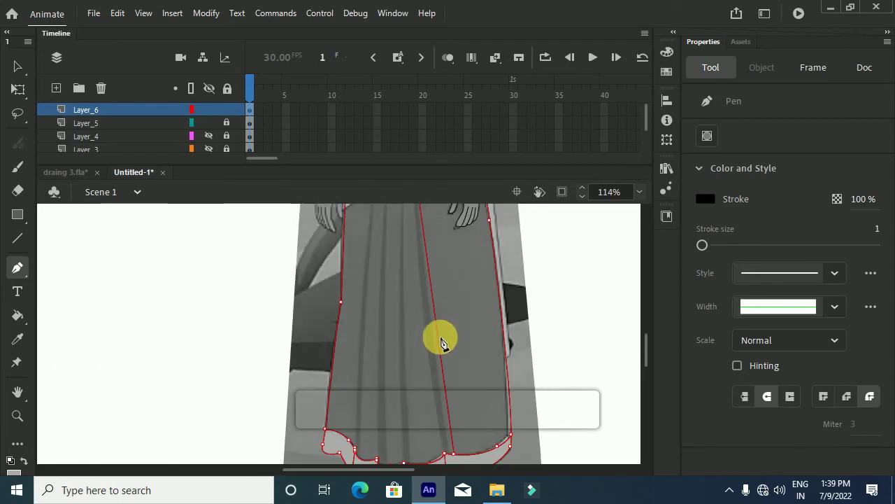
key(v)
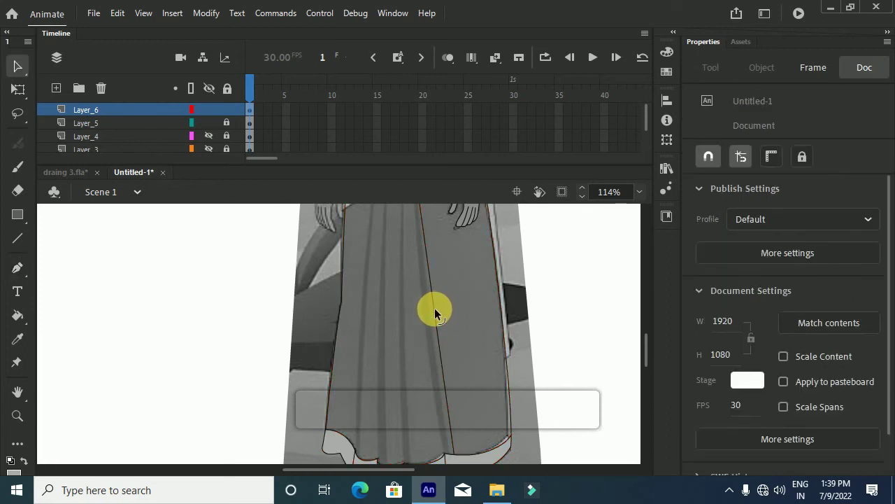
drag(432, 310, 433, 312)
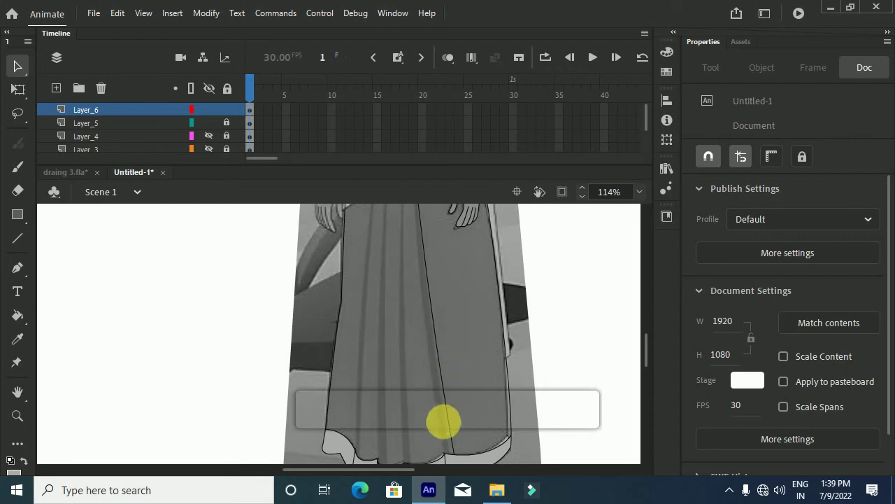
Step: Draw the rightmost fold's left edge with the Pen tool, from the sash to the hem border, curving it along the fold
scroll(447, 431, up, 4)
scroll(448, 428, down, 4)
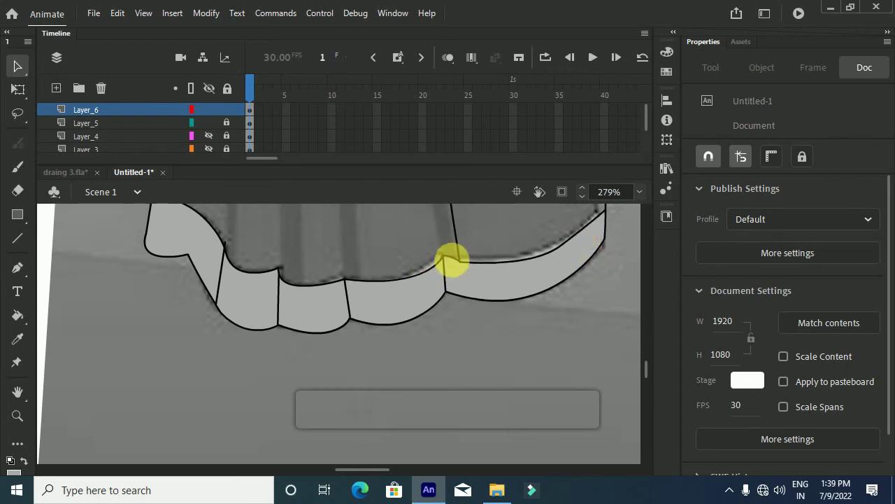
scroll(450, 254, down, 2)
scroll(448, 256, up, 3)
scroll(448, 251, up, 3)
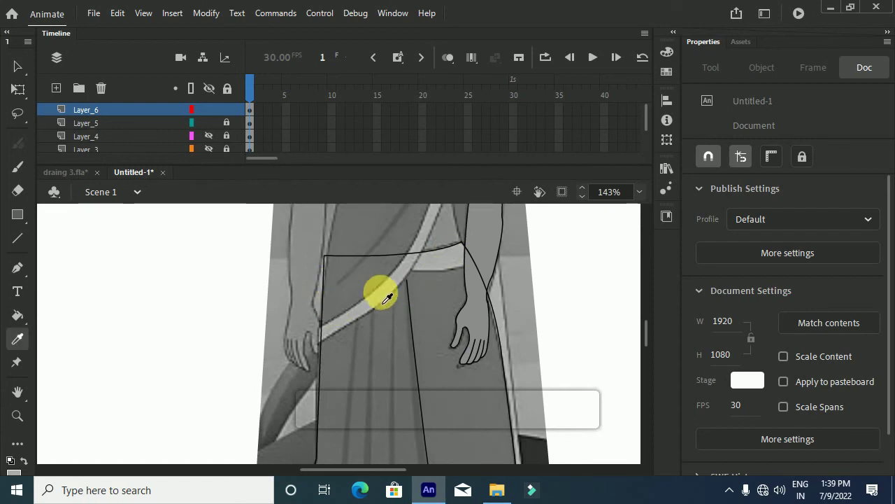
key(p)
click(406, 285)
scroll(406, 286, down, 10)
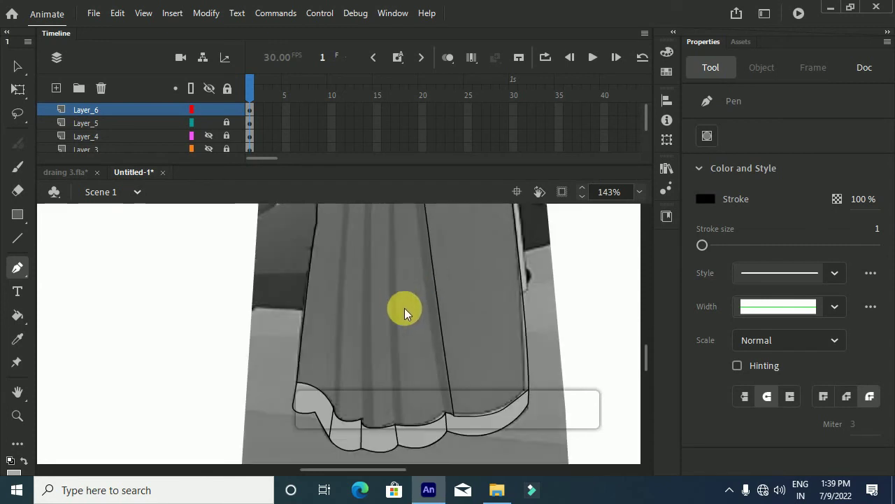
mouse_move(443, 415)
mouse_down()
mouse_move(442, 425)
mouse_move(455, 425)
mouse_up()
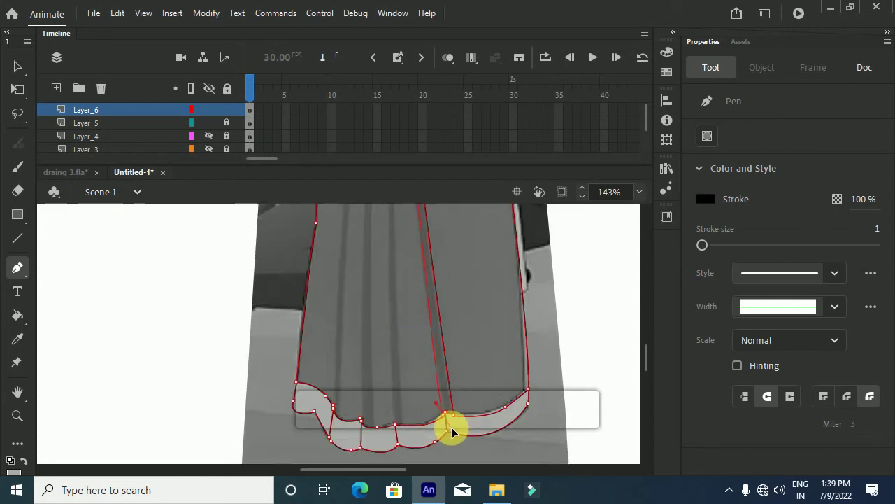
Step: Move the upper end of the rightmost fold's left line away from the right line, onto the sash's lower edge
scroll(438, 348, up, 5)
scroll(438, 348, up, 3)
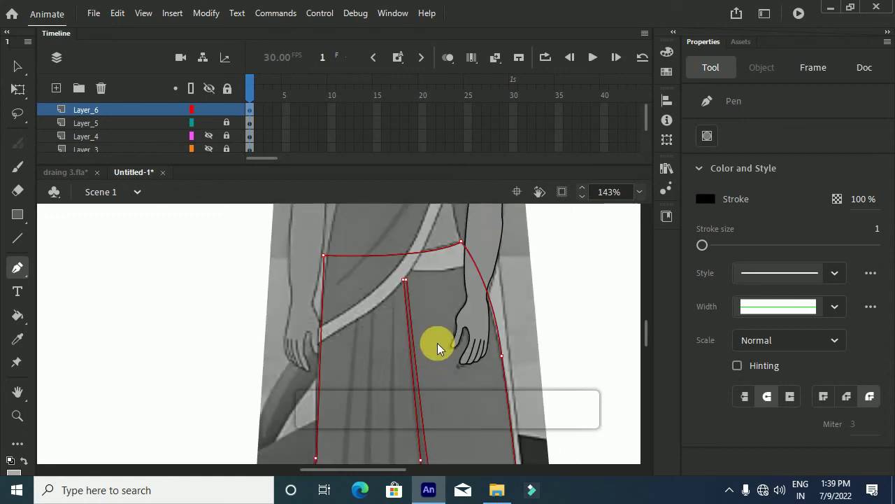
key(v)
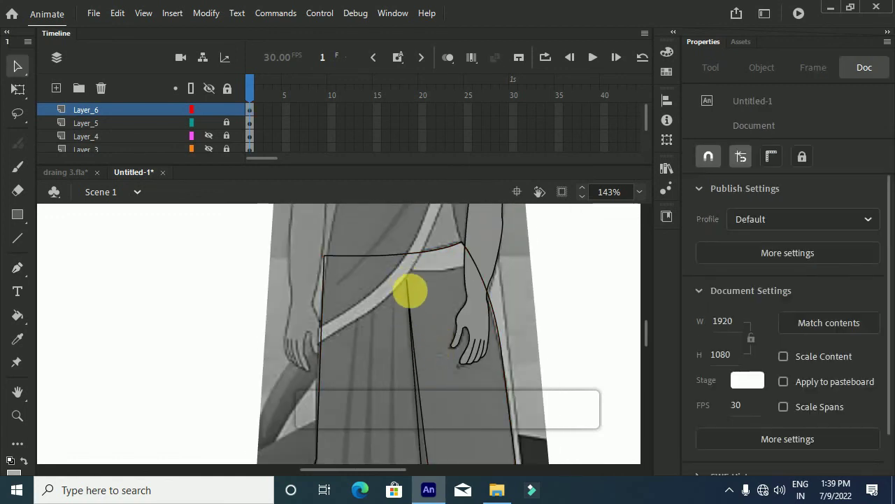
scroll(407, 282, up, 4)
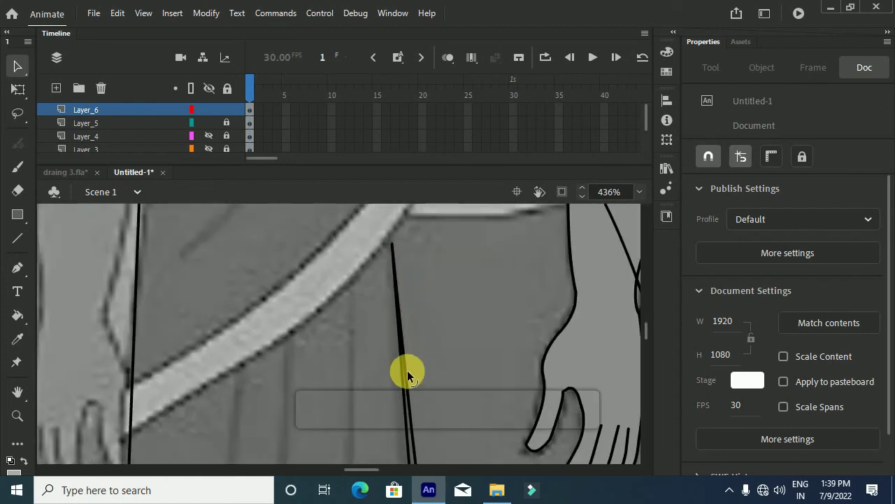
key(ctrl+z)
mouse_move(393, 246)
mouse_down()
mouse_move(389, 235)
mouse_move(390, 256)
mouse_move(383, 238)
mouse_up()
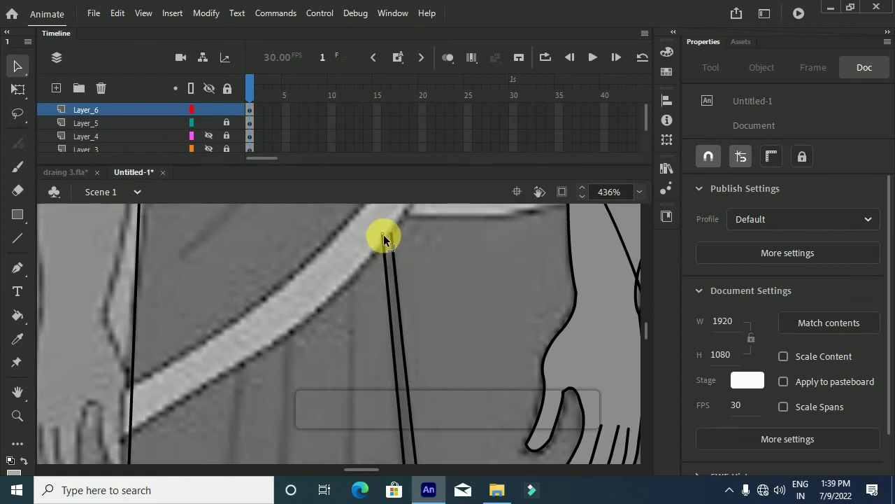
Step: Close the rightmost fold's top with a short line across both upper ends, extending slightly past them along the sash
scroll(387, 243, down, 7)
scroll(405, 304, down, 6)
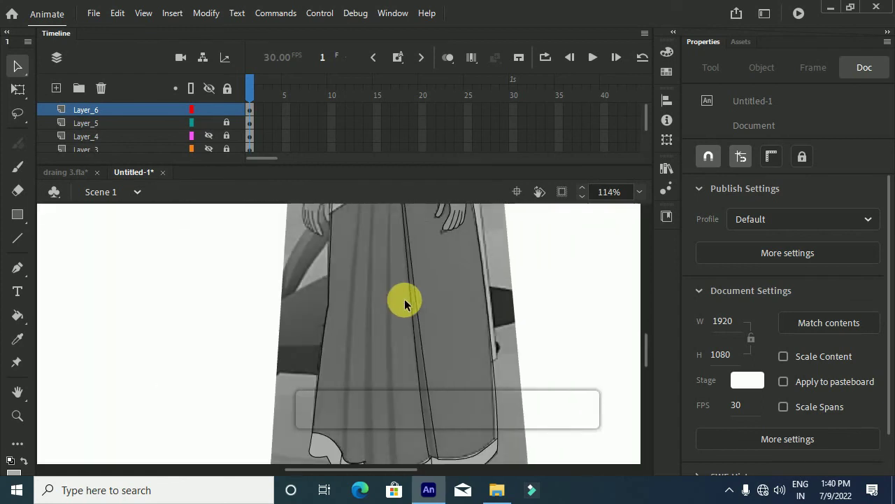
scroll(404, 241, up, 3)
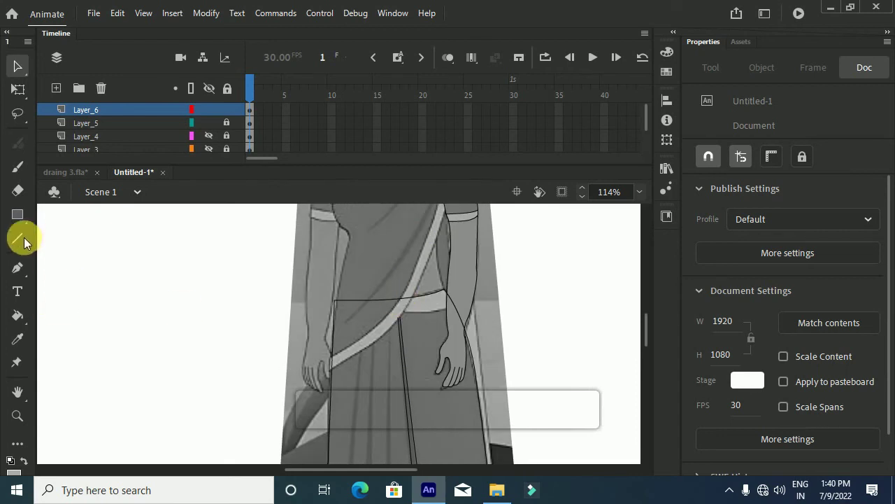
click(18, 267)
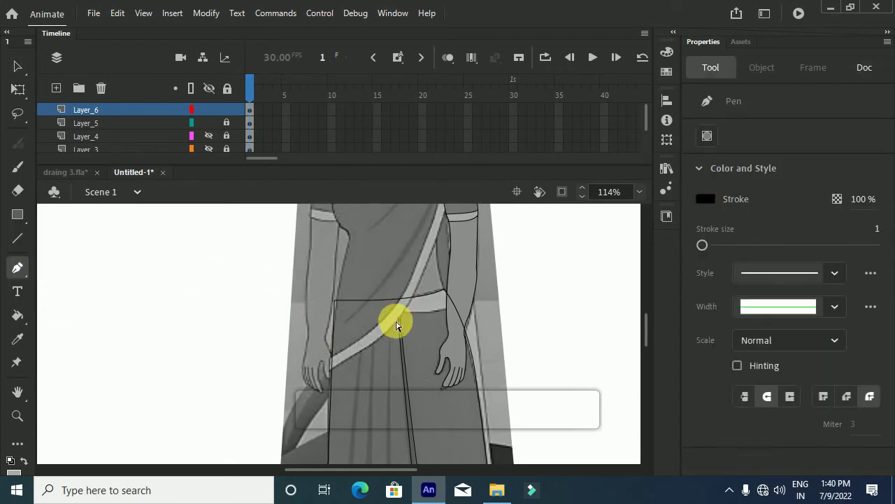
click(402, 324)
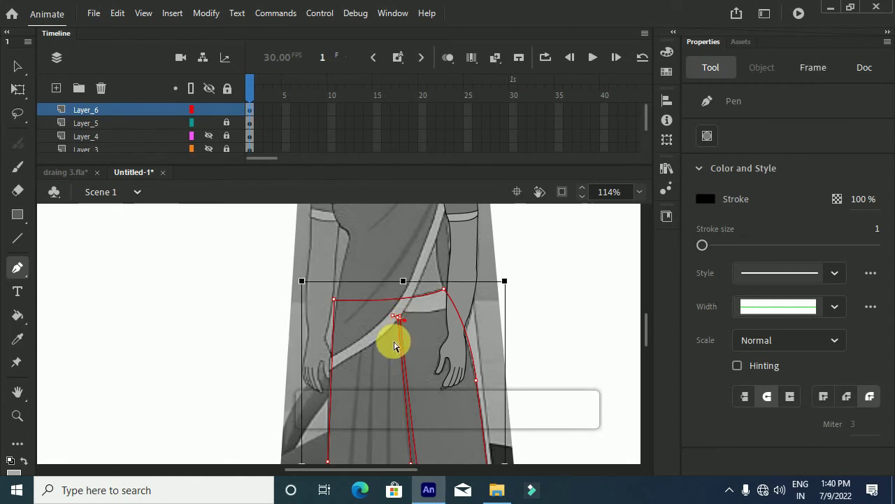
scroll(395, 340, up, 3)
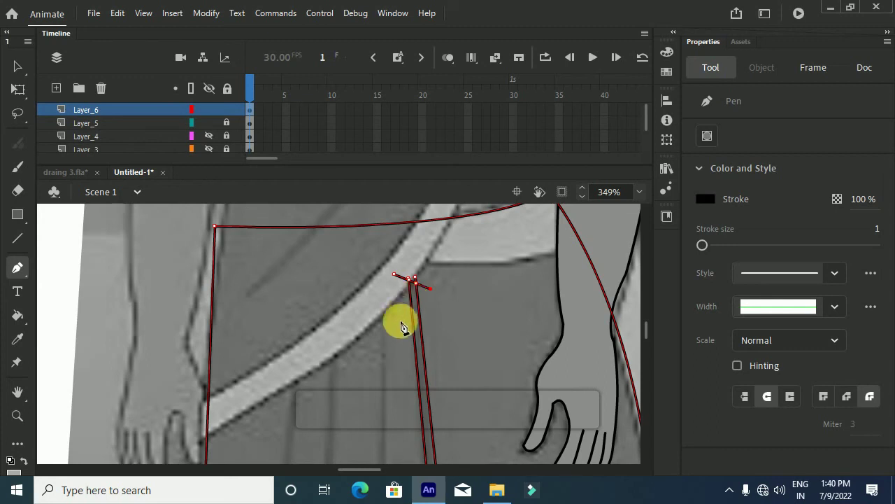
ctrl+click(401, 313)
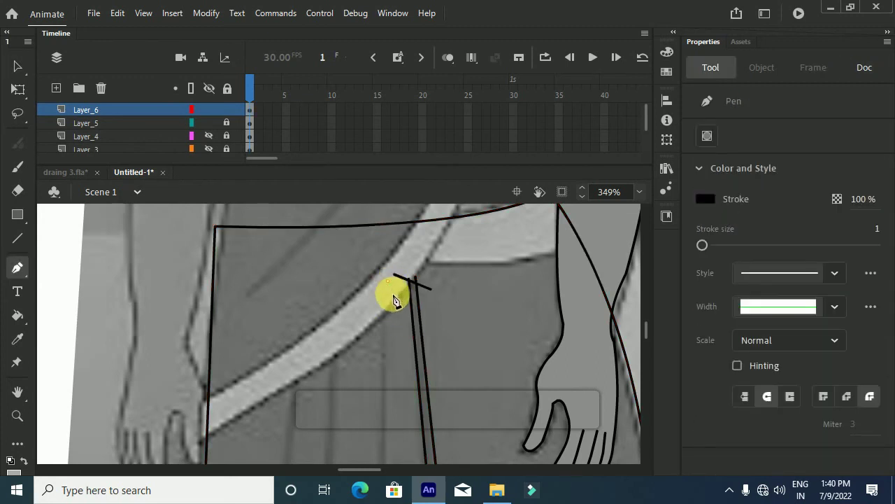
Step: Draw the right edge of the second fold from the right, down to the hem border, and bend it slightly left to match
scroll(392, 294, down, 3)
scroll(393, 298, down, 3)
scroll(400, 344, down, 2)
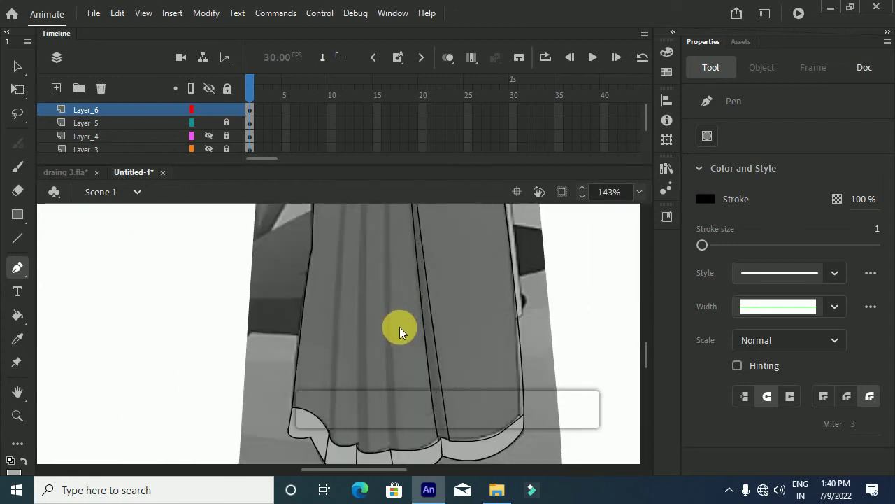
click(399, 455)
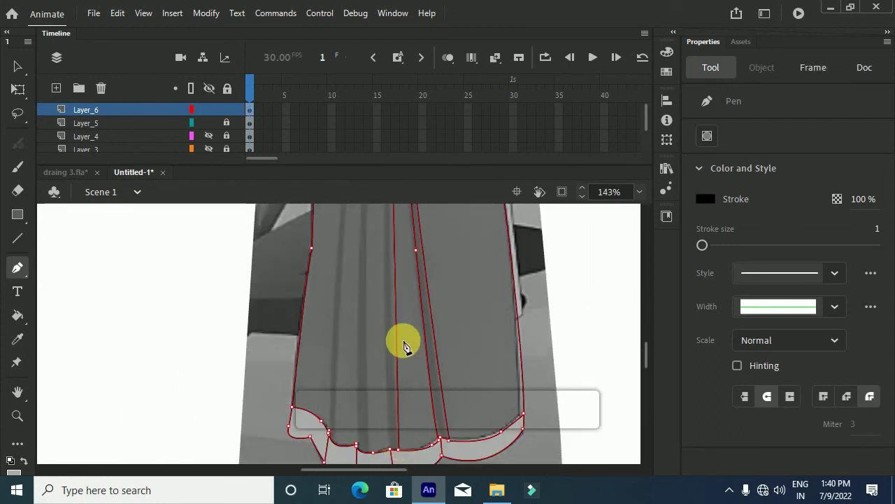
key(v)
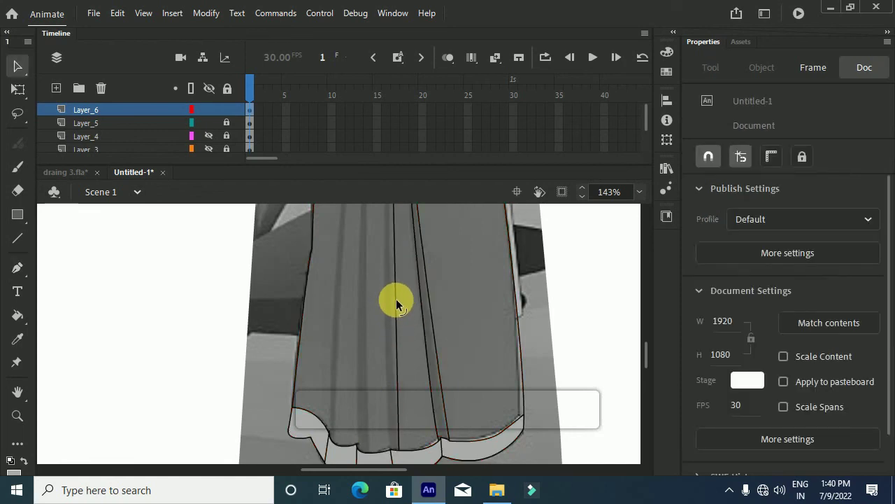
drag(396, 299, 391, 299)
Step: Draw the second fold's left edge from the sash down to the hem border, close beside its right edge
scroll(391, 297, up, 5)
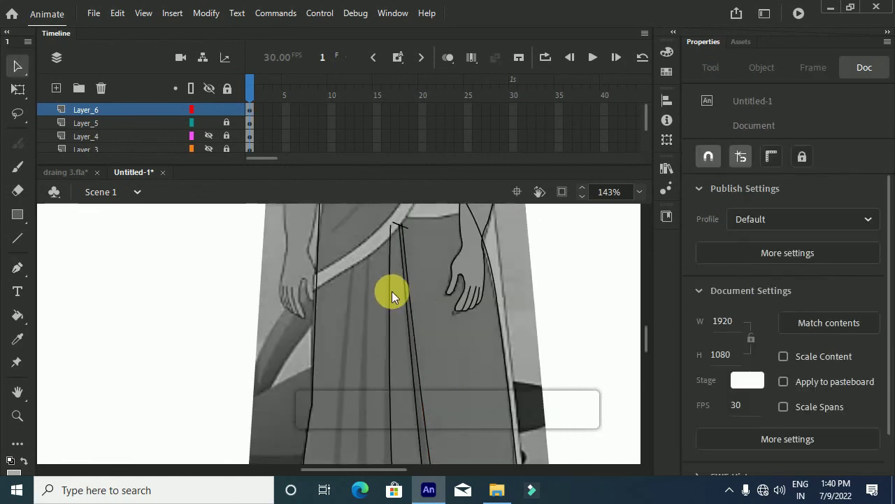
key(p)
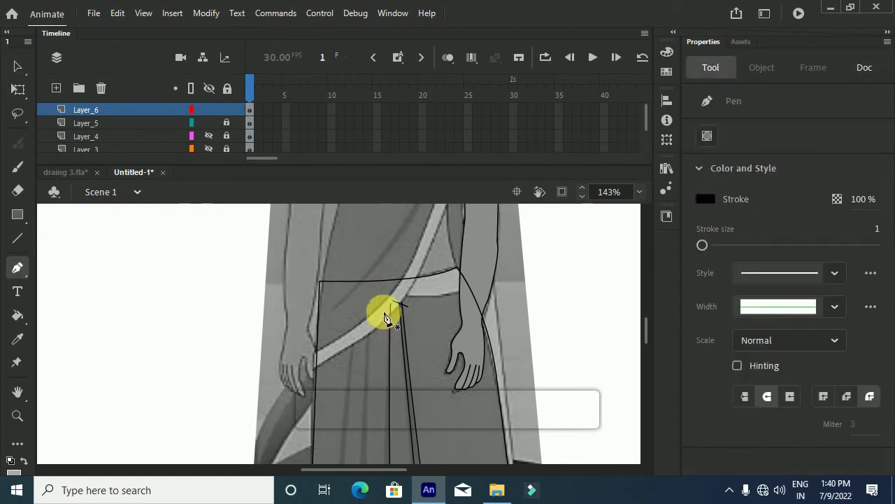
scroll(384, 336, down, 5)
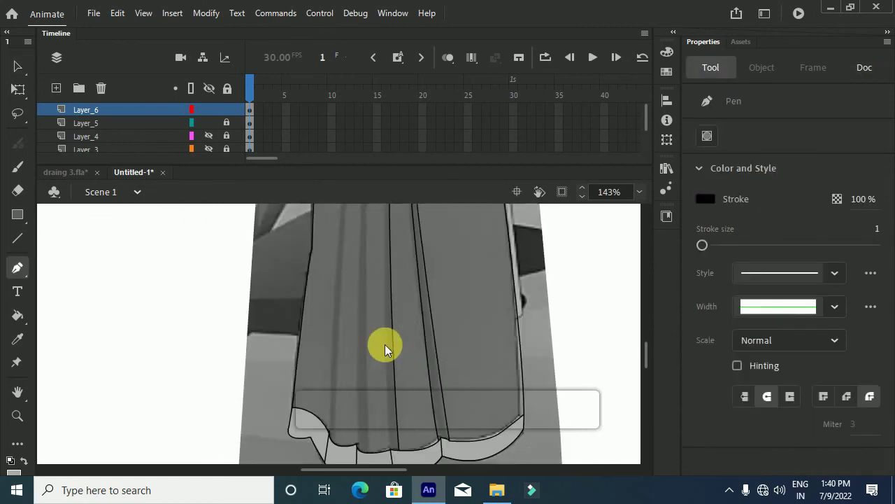
click(389, 453)
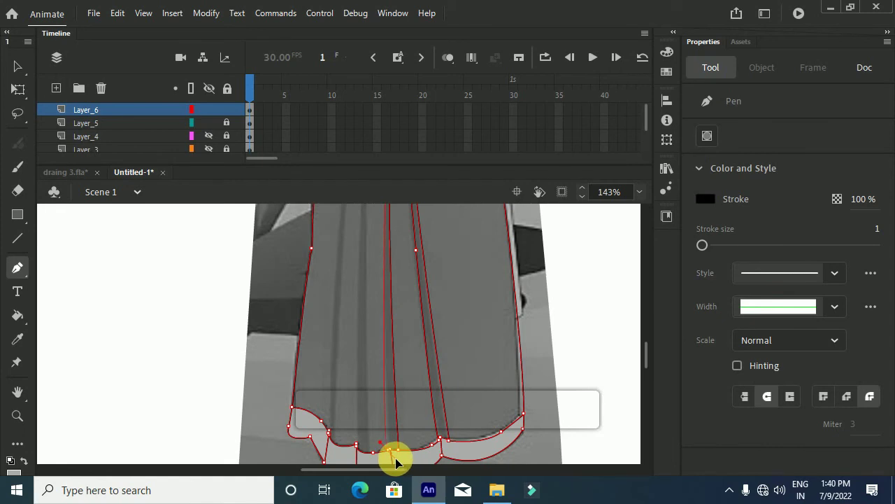
scroll(388, 329, up, 6)
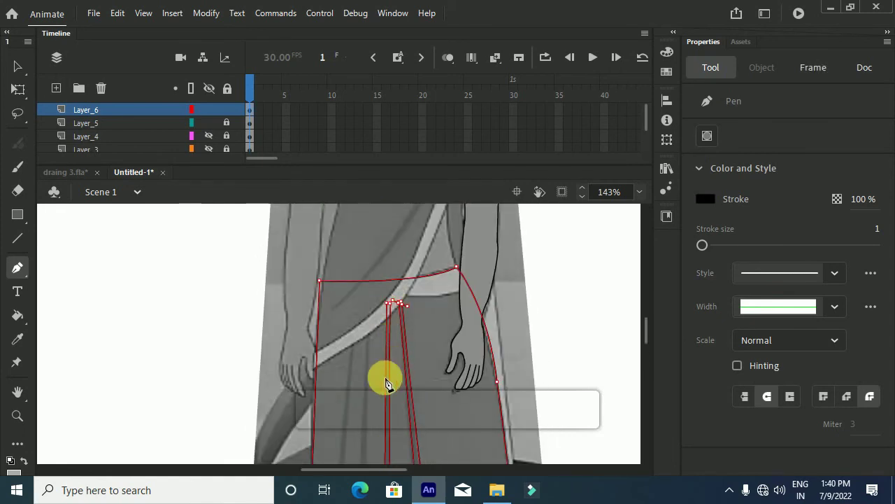
key(v)
key(p)
Step: Draw a line along the right edge of the third fold from the right, from the sash to the hem border
scroll(375, 319, up, 2)
scroll(374, 319, down, 6)
ctrl+scroll(356, 296, up, 2)
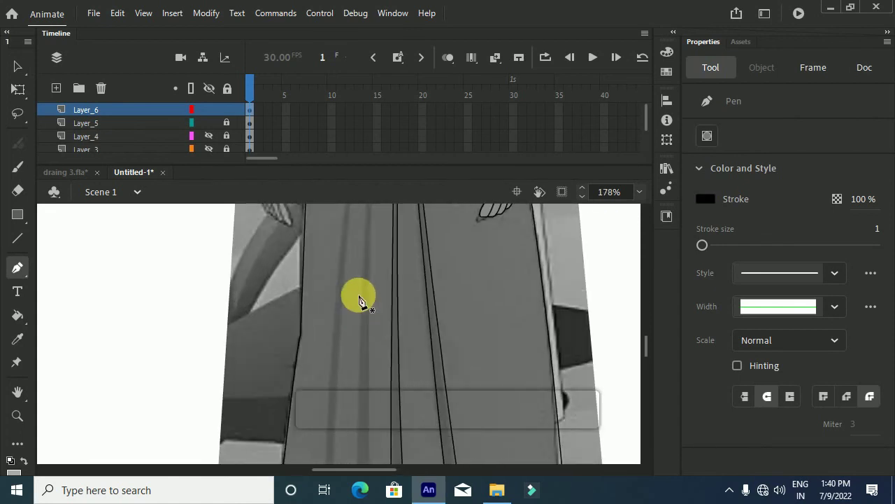
scroll(356, 296, up, 5)
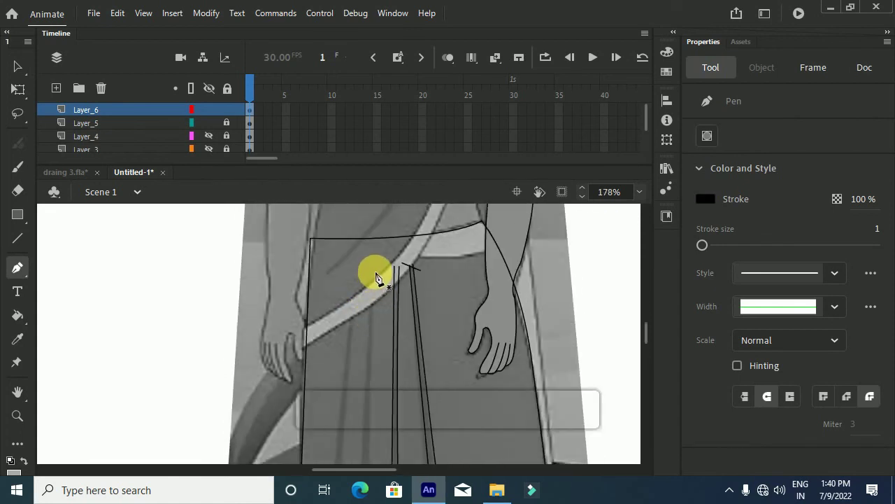
scroll(375, 276, down, 5)
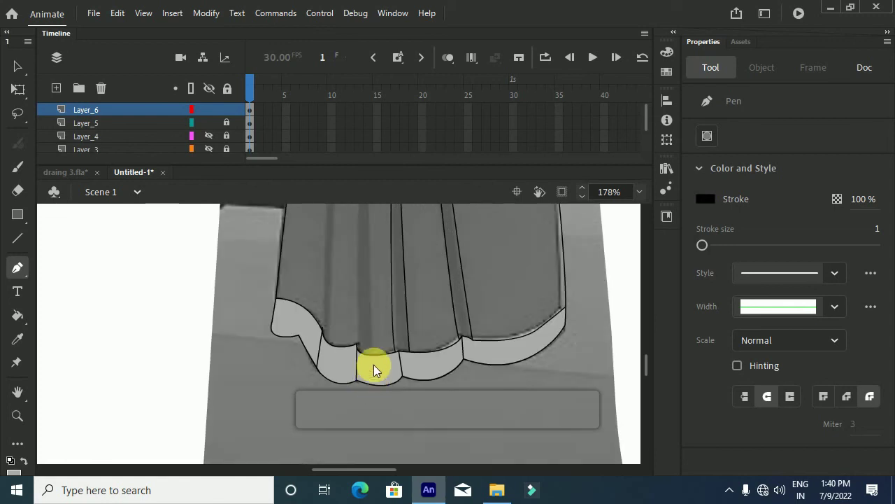
click(373, 358)
scroll(373, 336, up, 2)
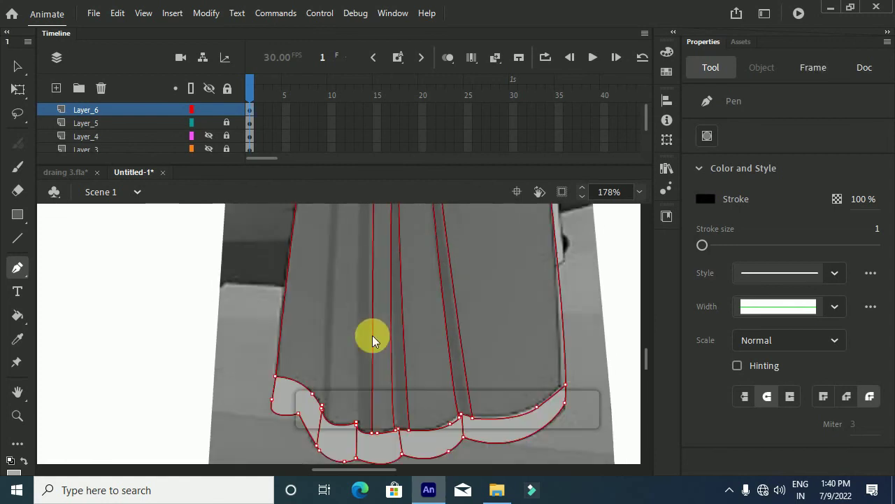
Step: Draw the left edge of the third fold from the right, from the hem border up to the sash beside its right edge
key(v)
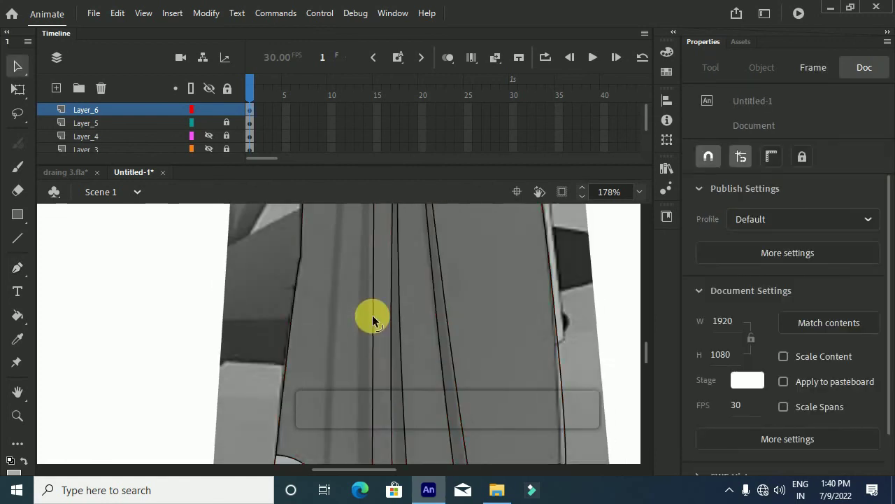
scroll(367, 295, up, 4)
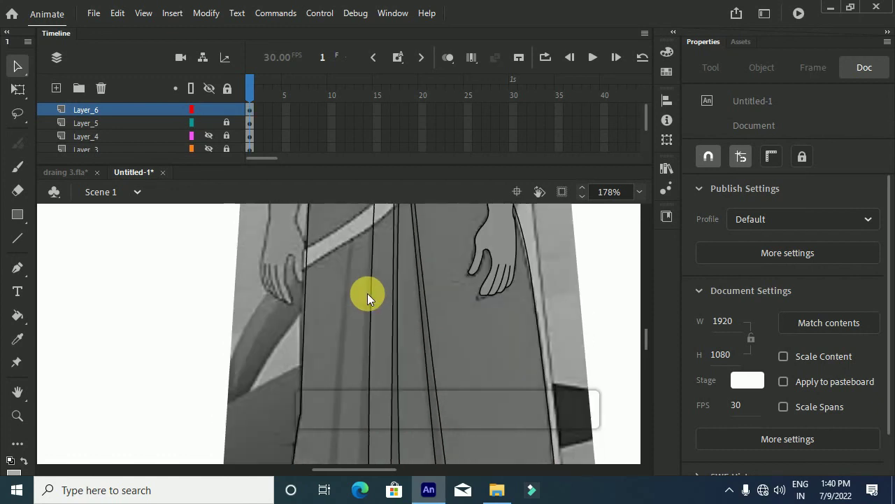
key(p)
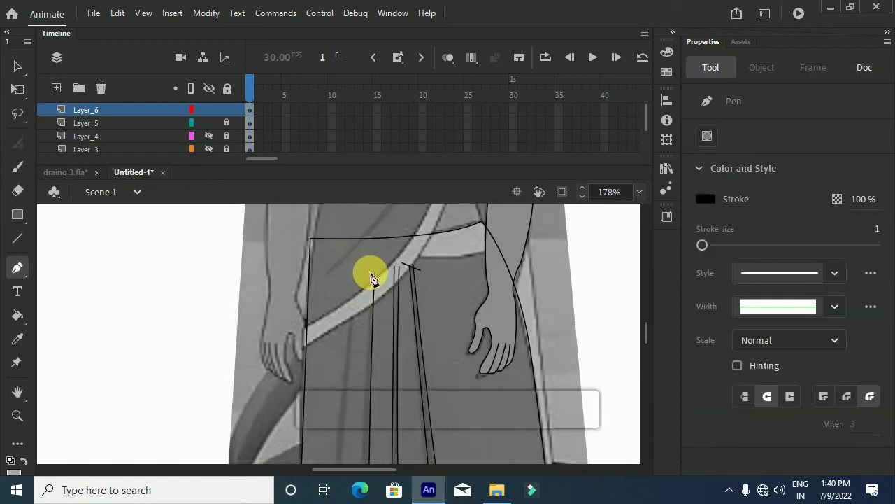
scroll(370, 290, down, 4)
click(356, 348)
scroll(358, 329, up, 4)
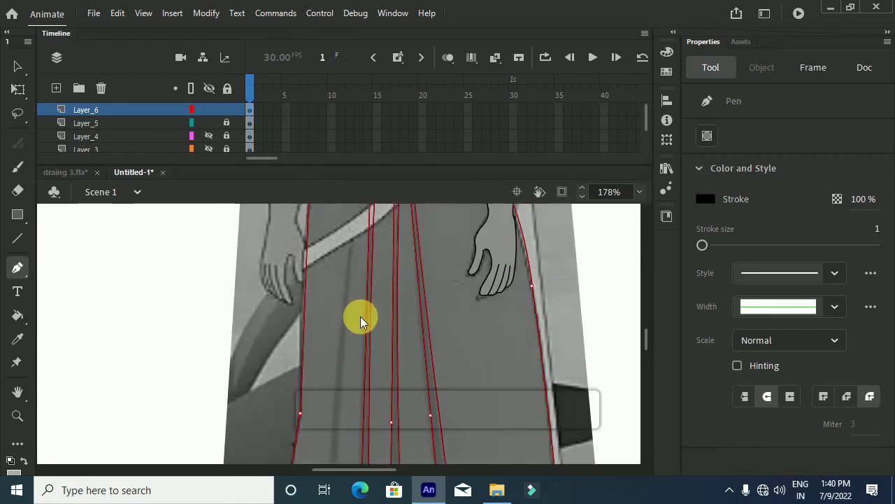
scroll(360, 321, up, 3)
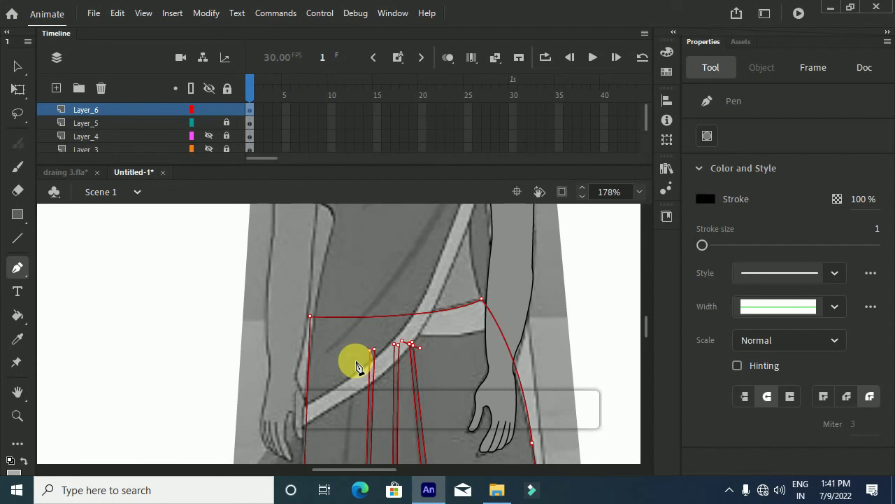
key(v)
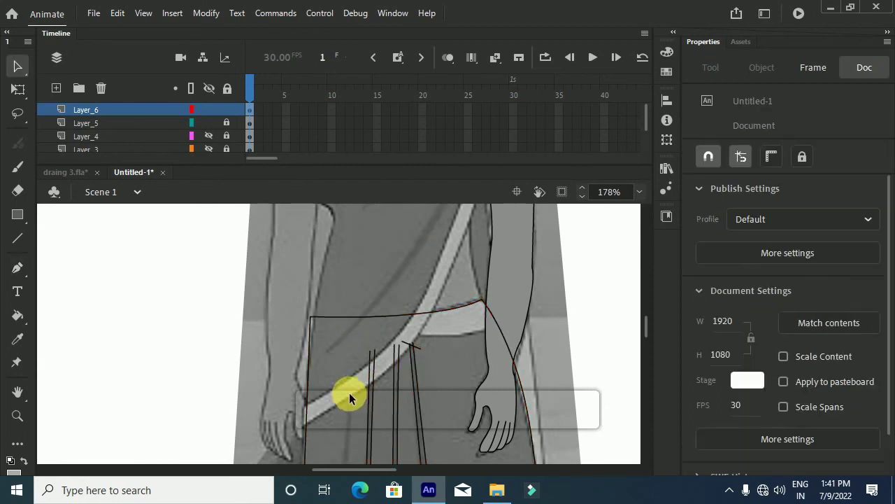
Step: Draw the right edge of the leftmost fold as a line between the hem border and the sash
key(p)
scroll(356, 351, down, 3)
scroll(351, 265, up, 3)
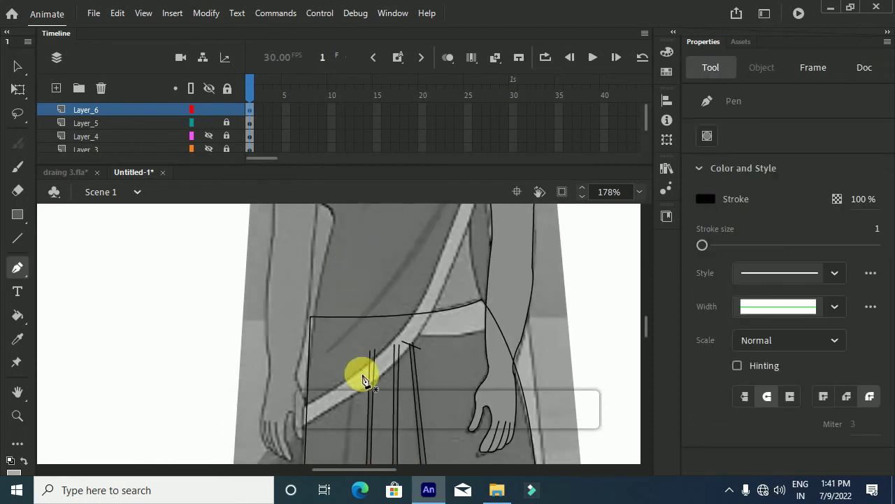
scroll(359, 355, down, 5)
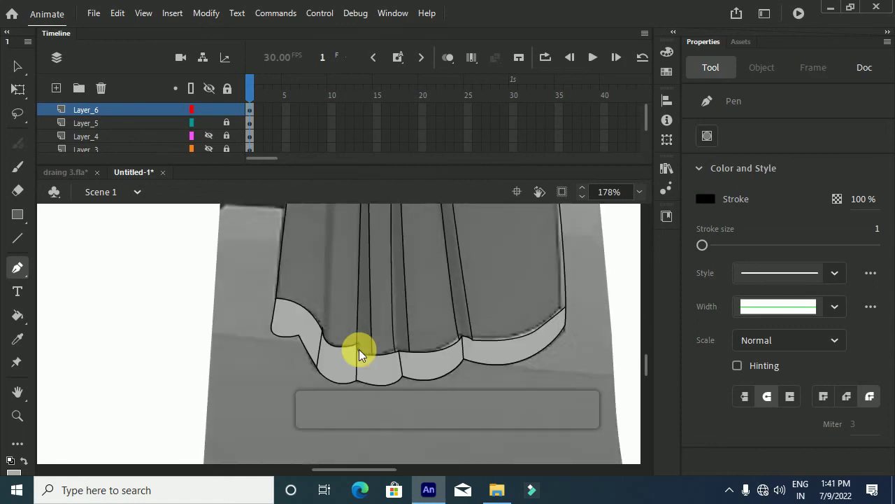
ctrl+click(330, 349)
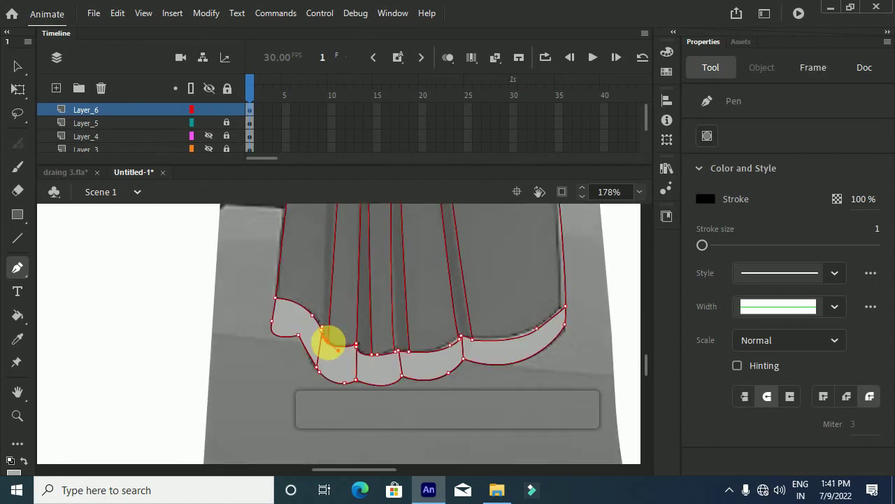
scroll(330, 348, up, 6)
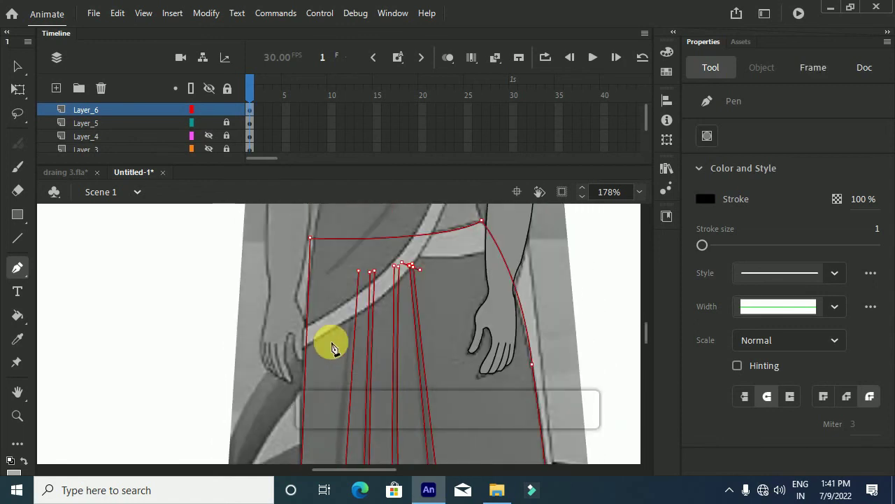
ctrl+click(330, 347)
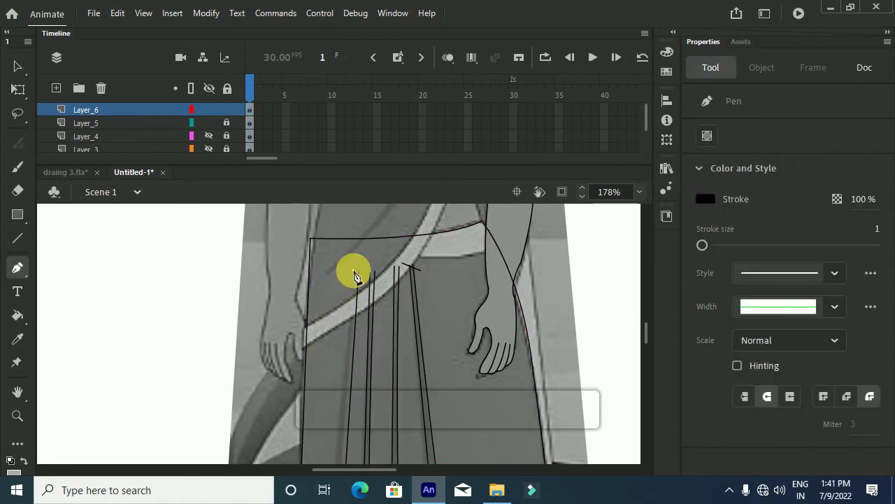
Step: Draw the leftmost fold's left edge from the hem border's corner up to the sash, close beside its right edge
scroll(350, 314, down, 6)
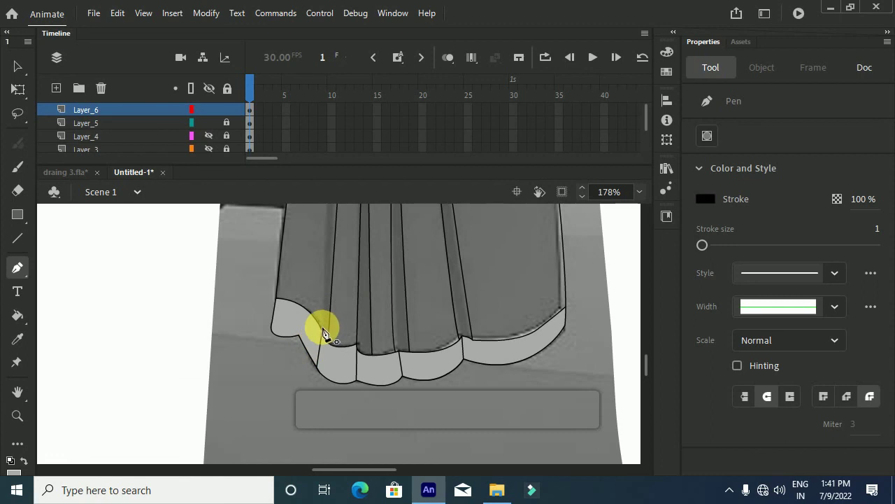
ctrl+click(319, 329)
scroll(320, 324, up, 6)
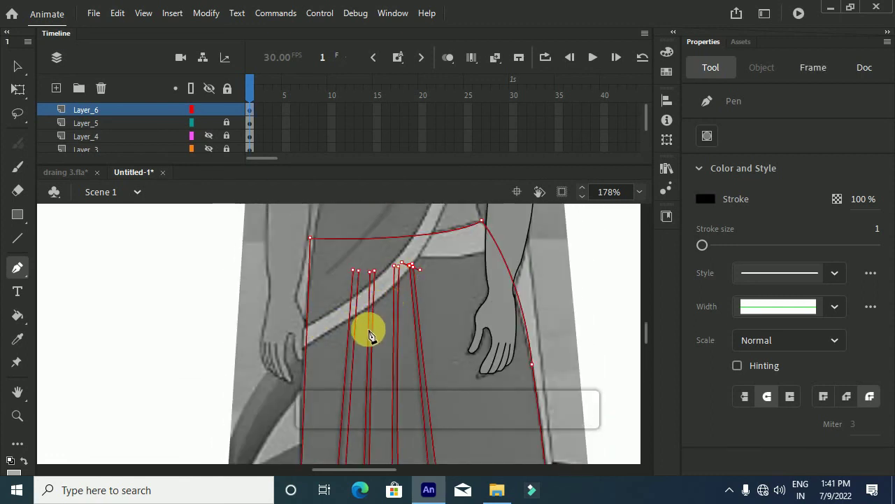
ctrl+click(366, 329)
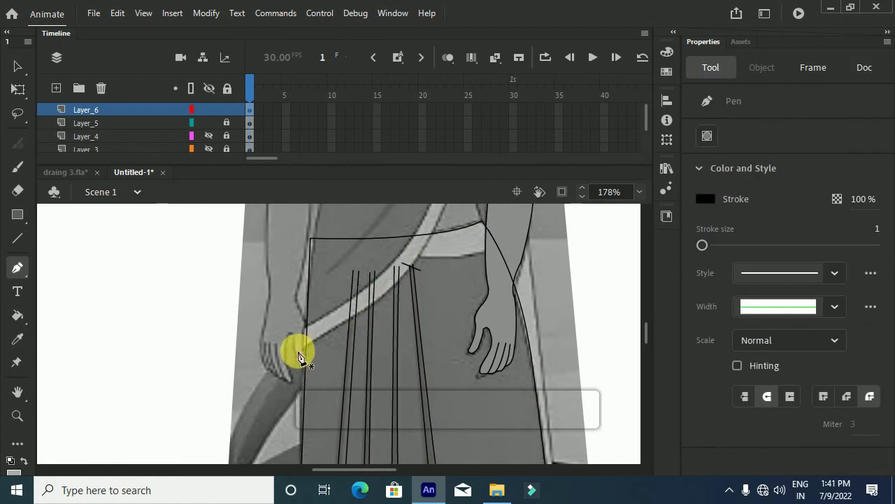
Step: Draw a curved line across the fold tops, from the skirt's left edge up to the waistline at the sash
ctrl+click(309, 293)
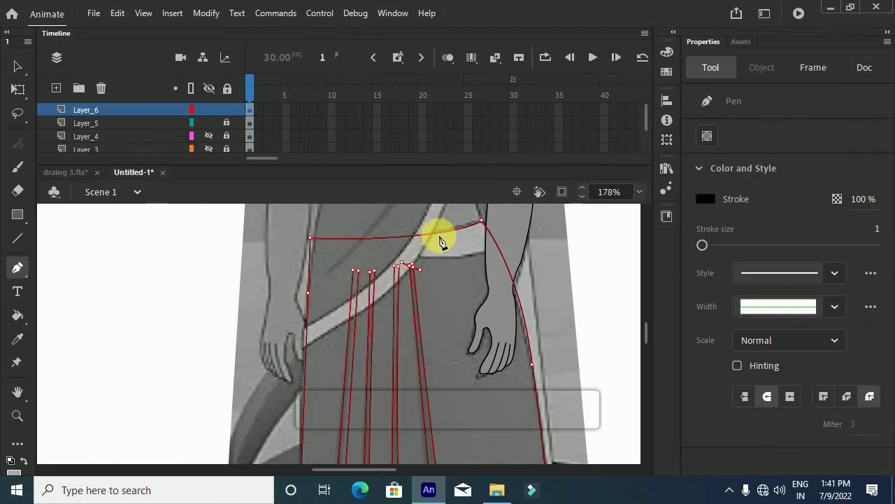
click(423, 238)
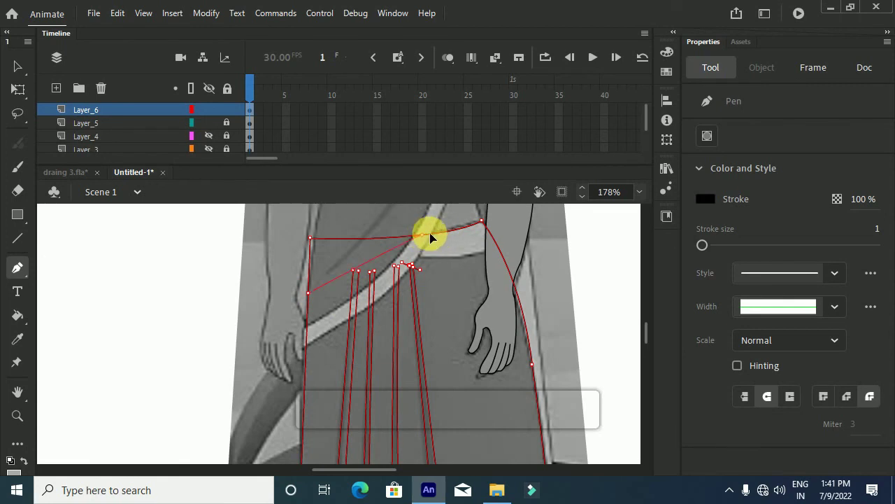
drag(406, 168, 407, 184)
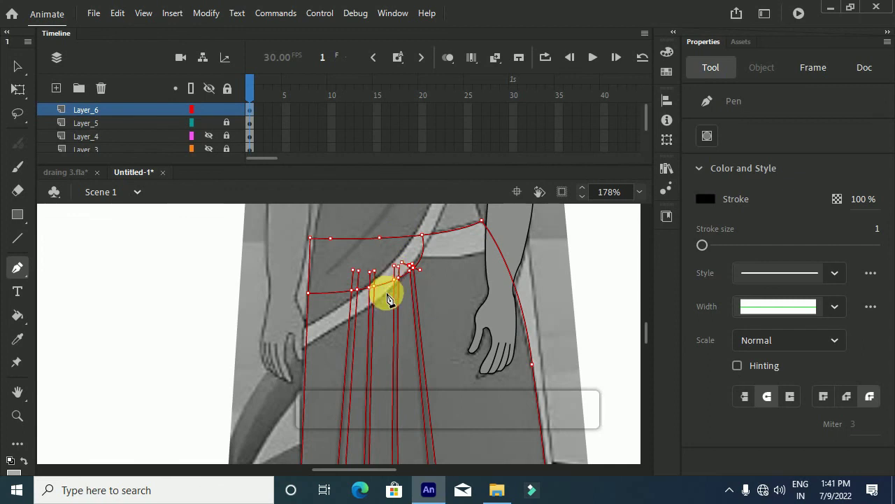
key(v)
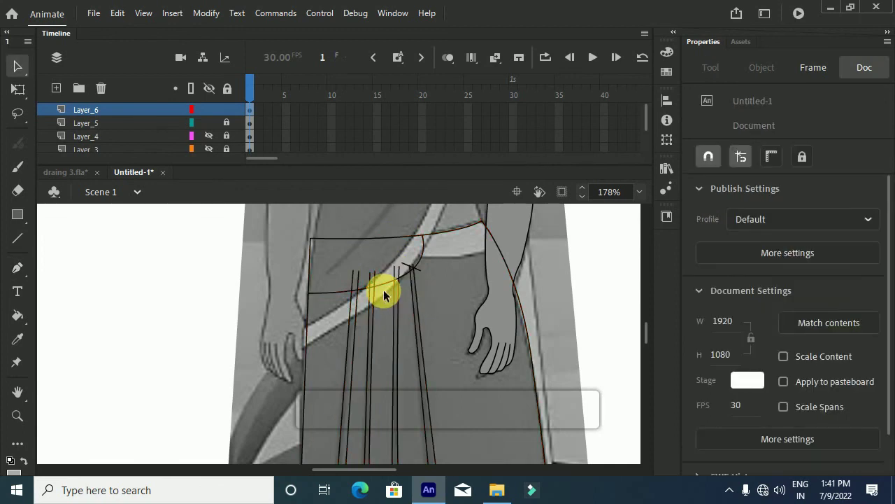
key(p)
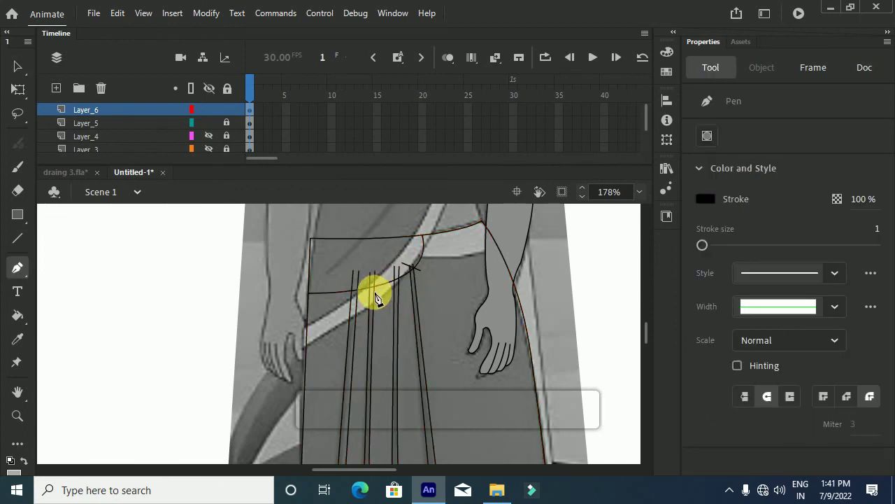
Step: Delete the line ends of the three left folds that stick out above the curved line
key(v)
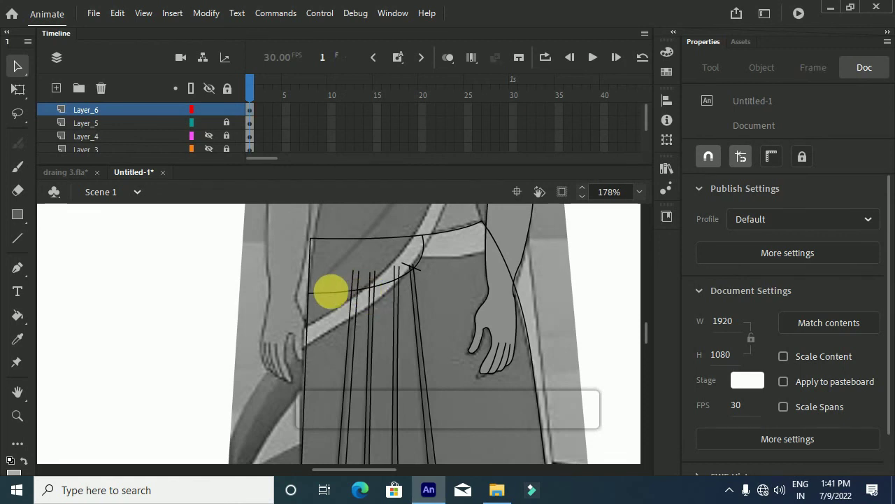
click(355, 278)
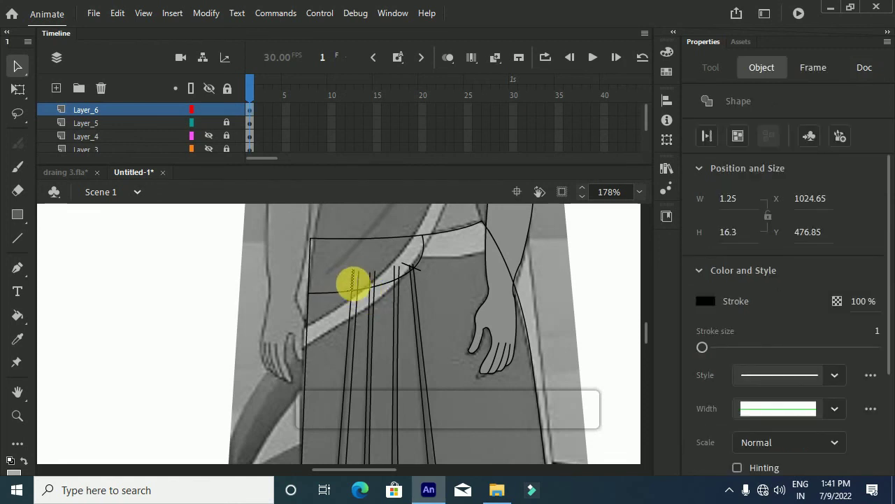
key(Delete)
click(359, 280)
key(Delete)
click(369, 281)
click(377, 281)
click(374, 275)
click(384, 275)
click(394, 275)
click(394, 270)
click(403, 270)
Step: Delete the overhanging line pieces around the rightmost fold's top and the curve's end running up to the waistline
click(410, 265)
click(410, 263)
click(417, 266)
click(419, 267)
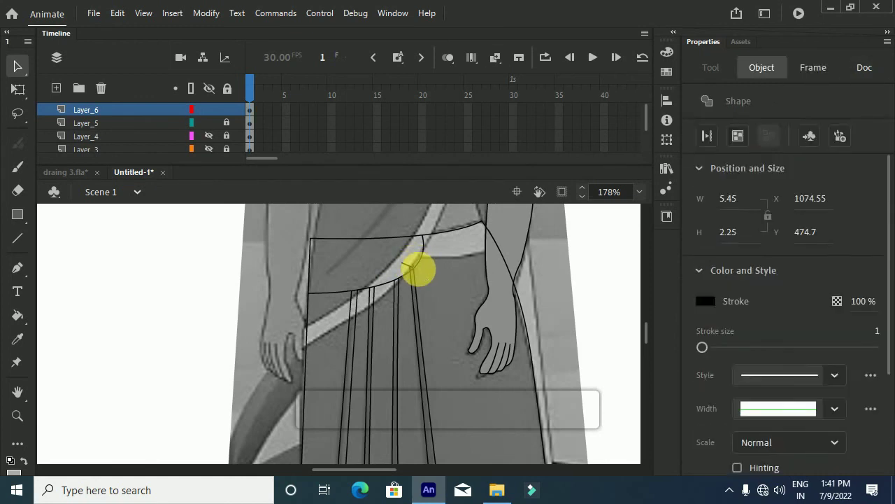
click(419, 258)
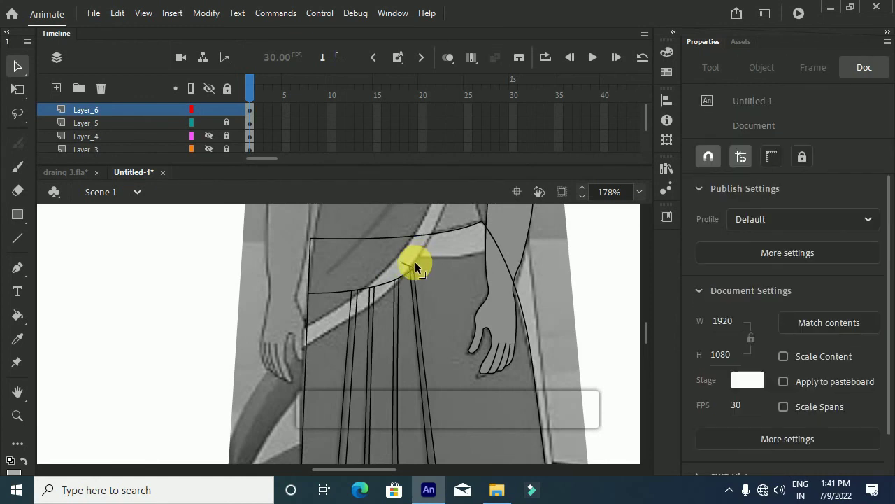
click(405, 263)
key(Delete)
Step: Delete the curve segments between the folds and out to the skirt's left edge, keeping only the short caps on the folds
click(404, 277)
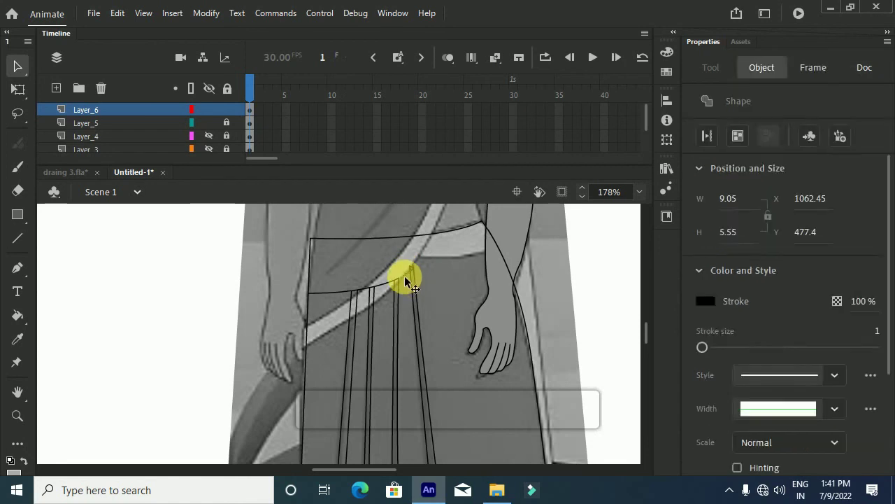
click(385, 284)
click(384, 285)
click(381, 286)
click(361, 288)
click(344, 293)
click(341, 293)
key(Delete)
click(321, 290)
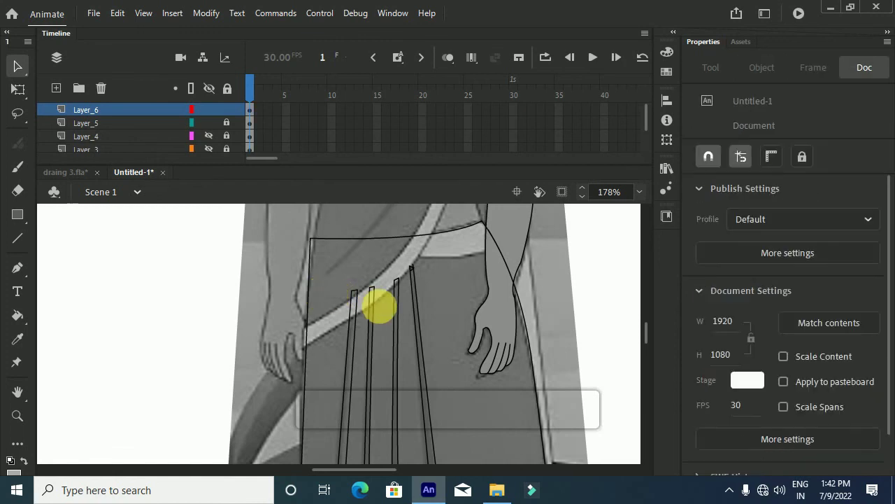
scroll(417, 292, down, 4)
scroll(418, 295, up, 4)
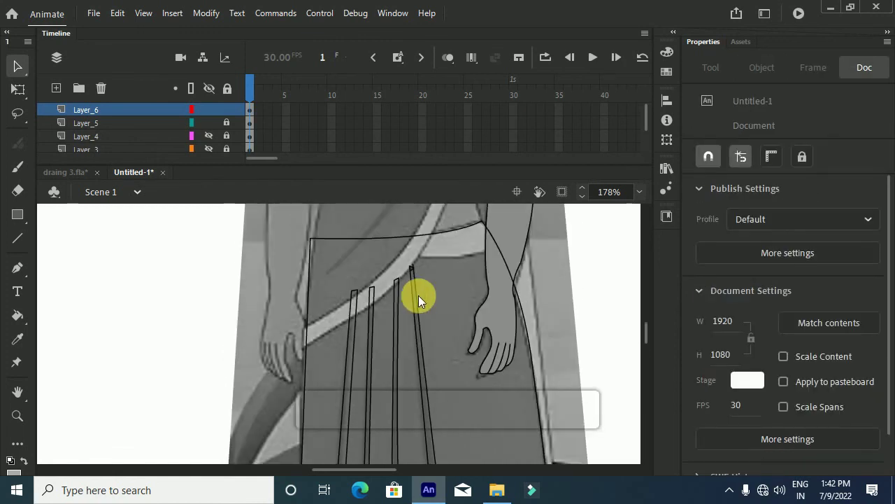
key(k)
click(476, 350)
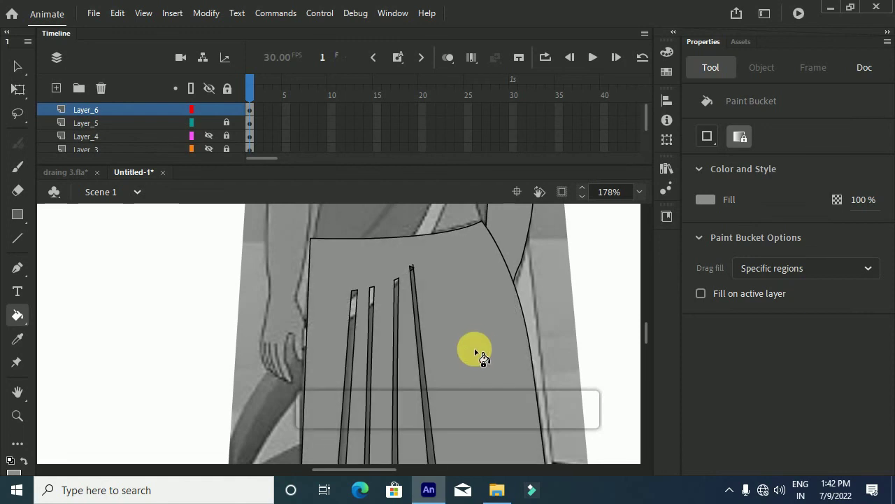
key(ctrl+z)
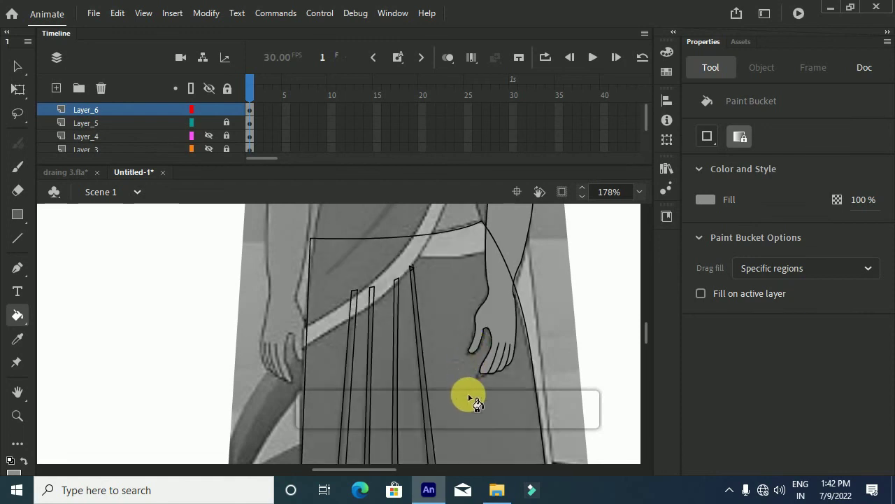
Step: Sample the skirt's gray from the reference image and fill the skirt area around the folds with it
key(i)
click(471, 404)
click(470, 403)
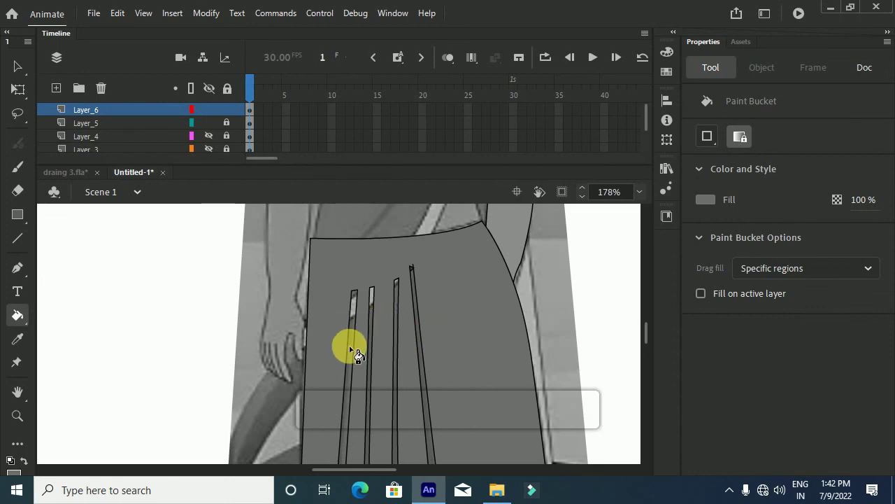
Step: Sample the darker fold gray from the reference image and fill the narrow skirt folds with it
scroll(349, 348, down, 5)
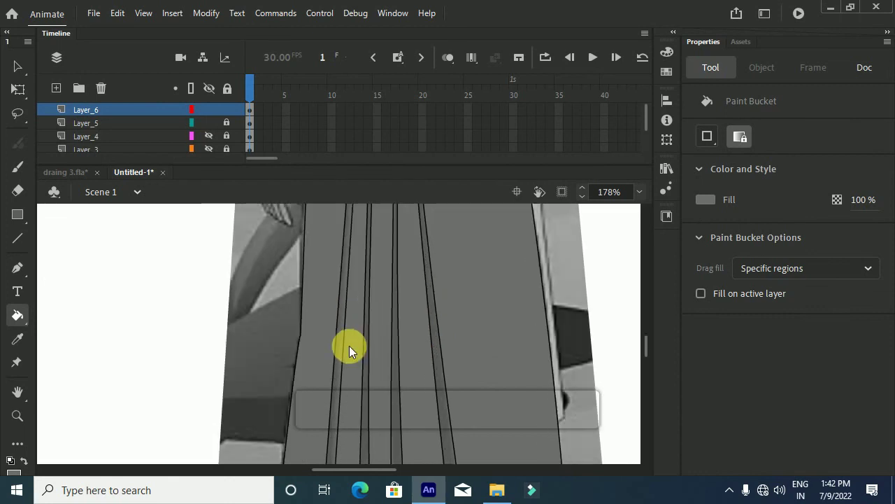
key(i)
click(447, 396)
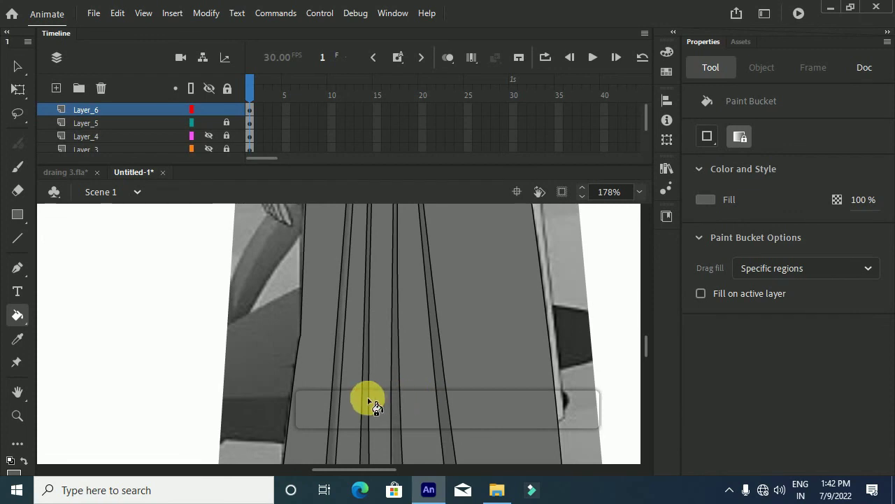
click(337, 388)
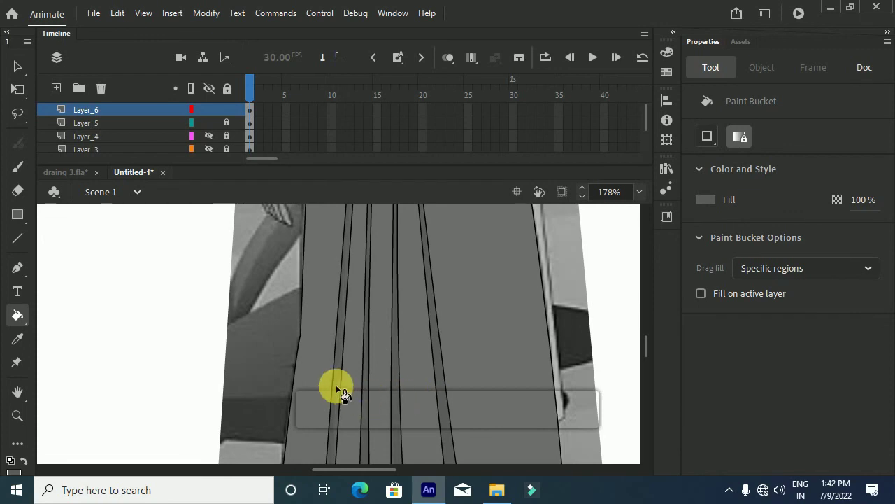
Step: Display Layer_6 as outlines so the reference sash and upper sari can be seen through the filled skirt
scroll(337, 389, down, 5)
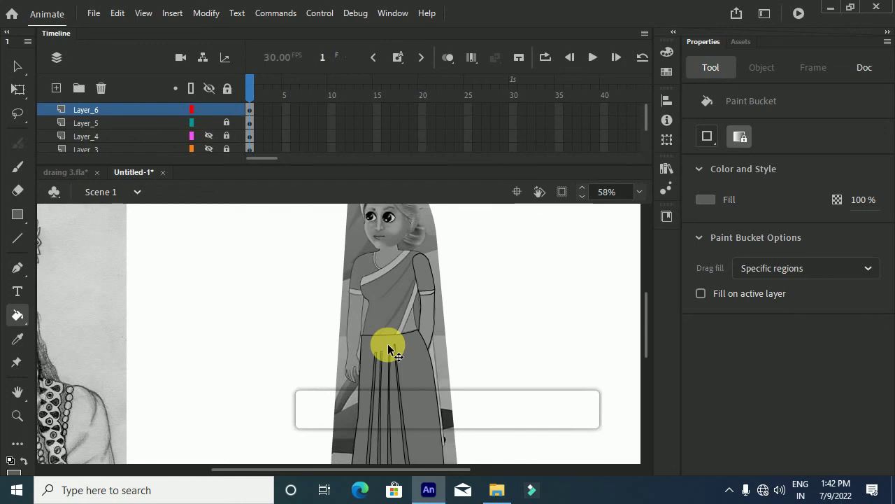
scroll(389, 348, up, 5)
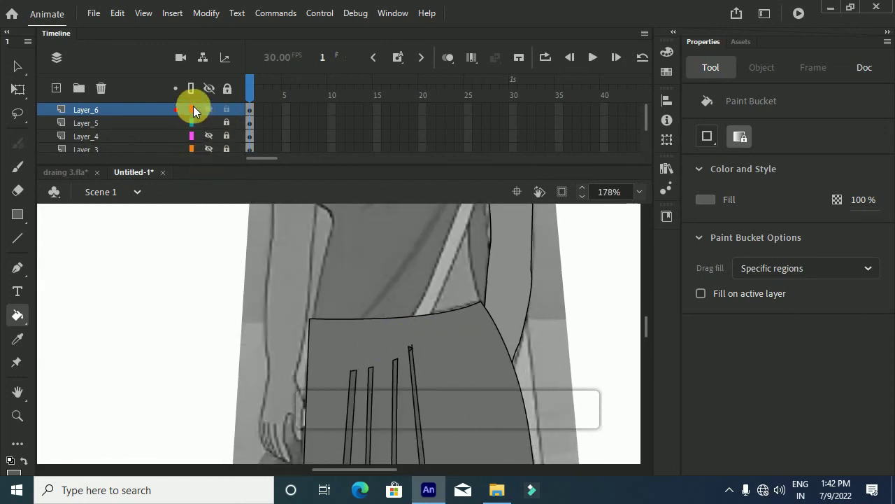
click(192, 110)
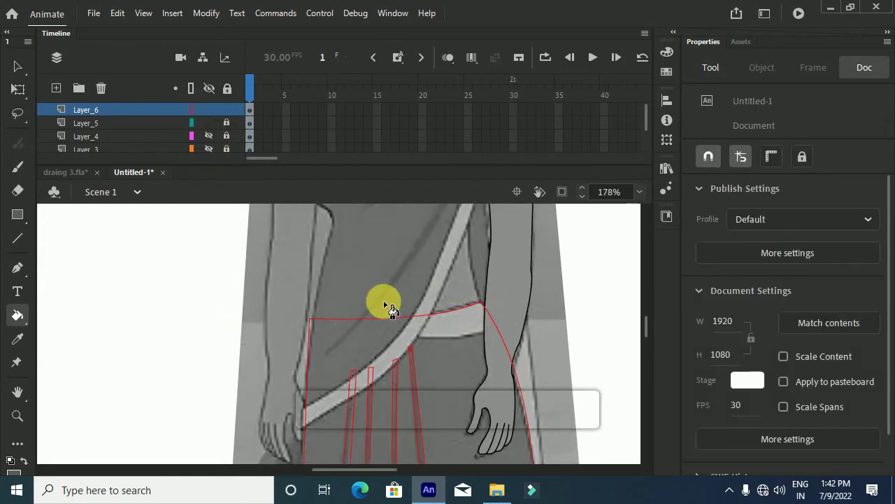
Step: Draw a curved line across the skirt below its top edge with the Pen tool, following the reference waistband's lower edge
key(p)
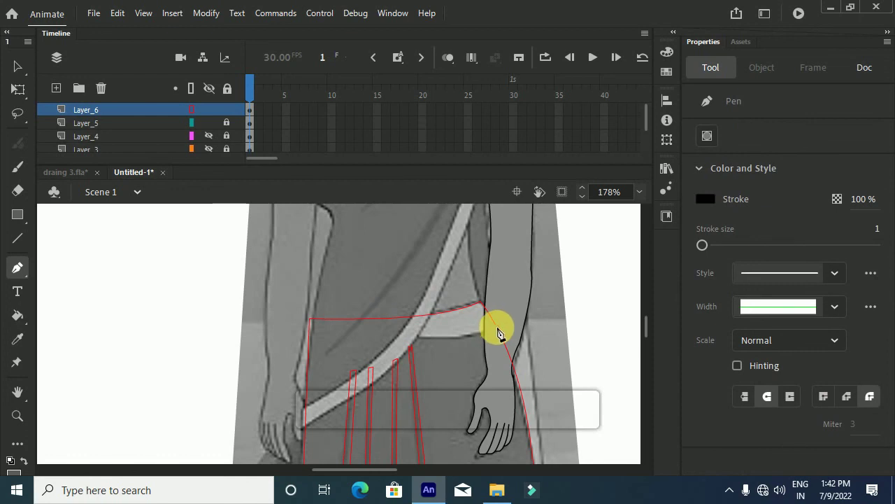
click(497, 327)
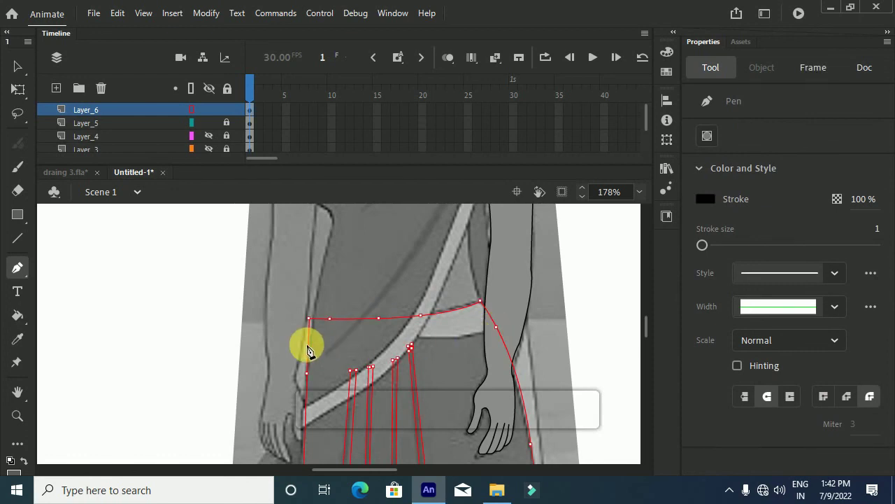
drag(308, 337, 203, 326)
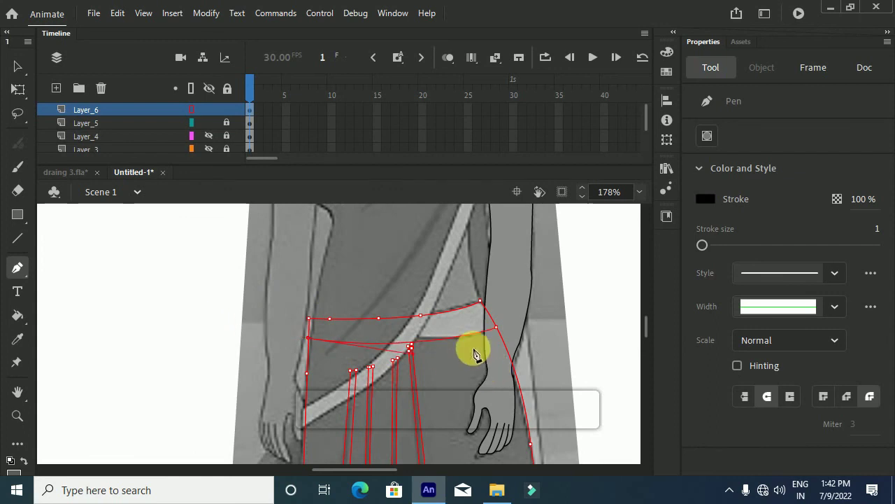
Step: Sample the waistband's light gray from the reference image, turn off Layer_6's outline display, and fill the waistband with it
key(i)
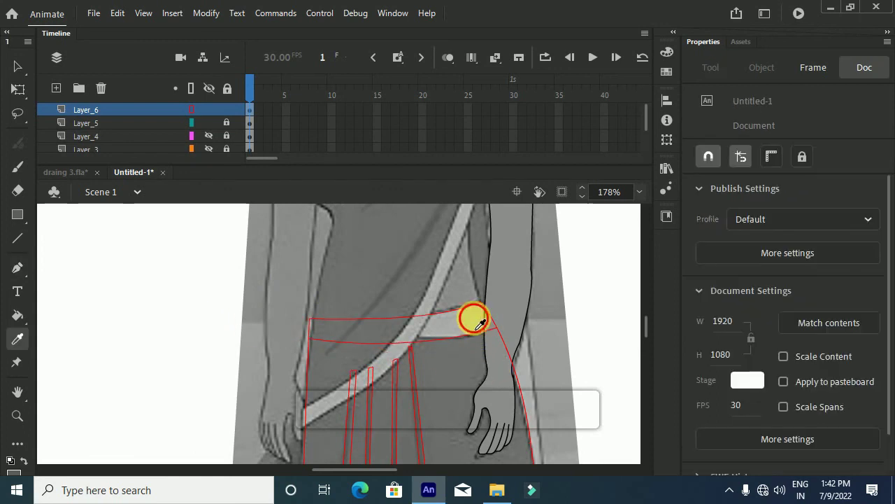
key(k)
click(190, 108)
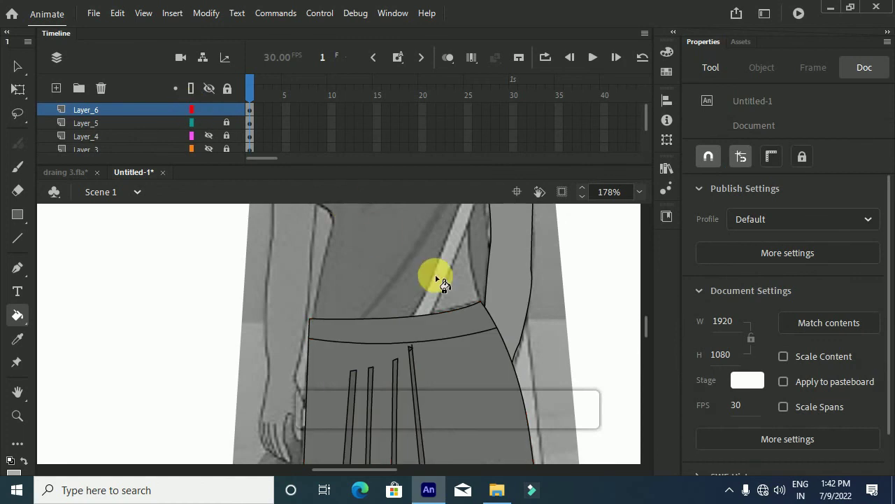
click(462, 324)
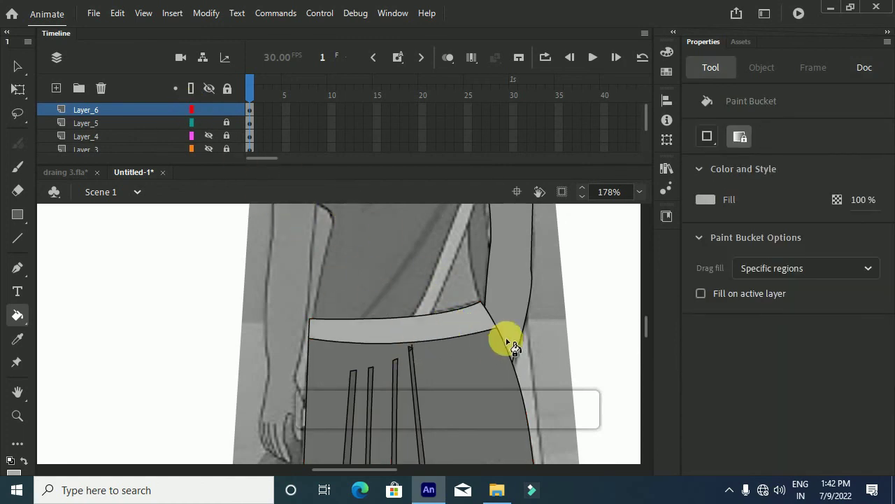
key(v)
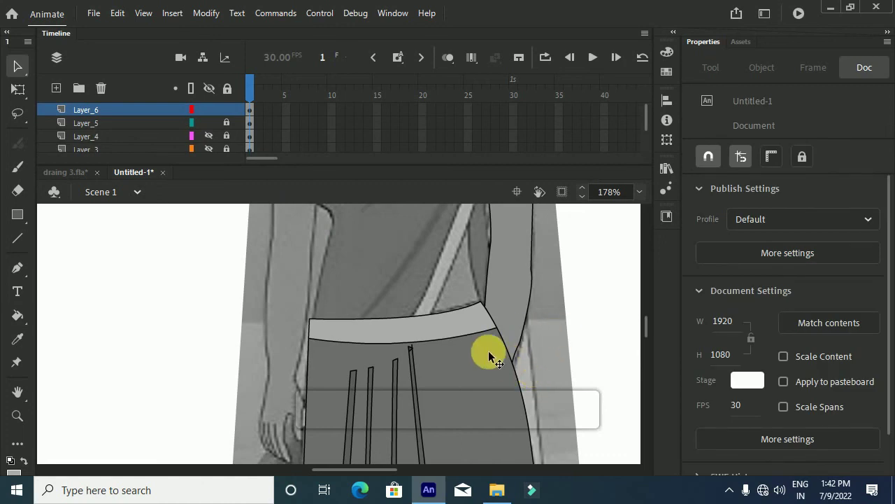
Step: Show all hidden layers and unlock every layer so the whole traced figure can be arranged
scroll(434, 360, down, 5)
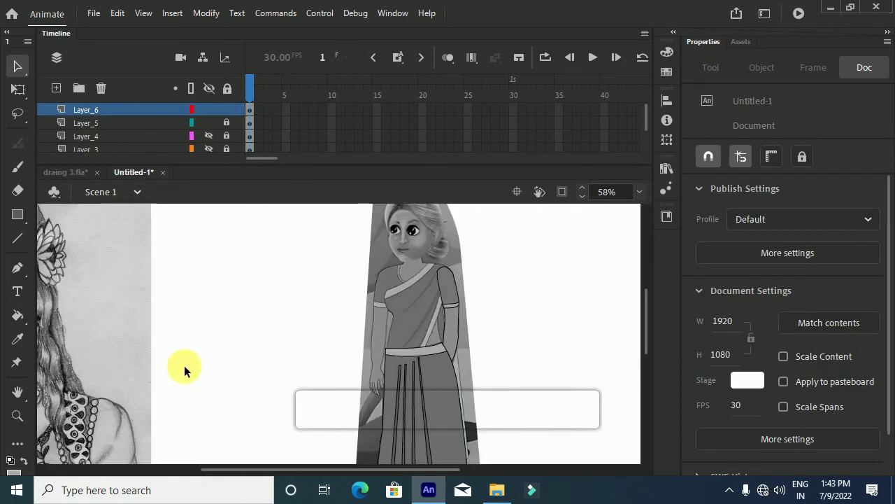
click(207, 88)
click(209, 89)
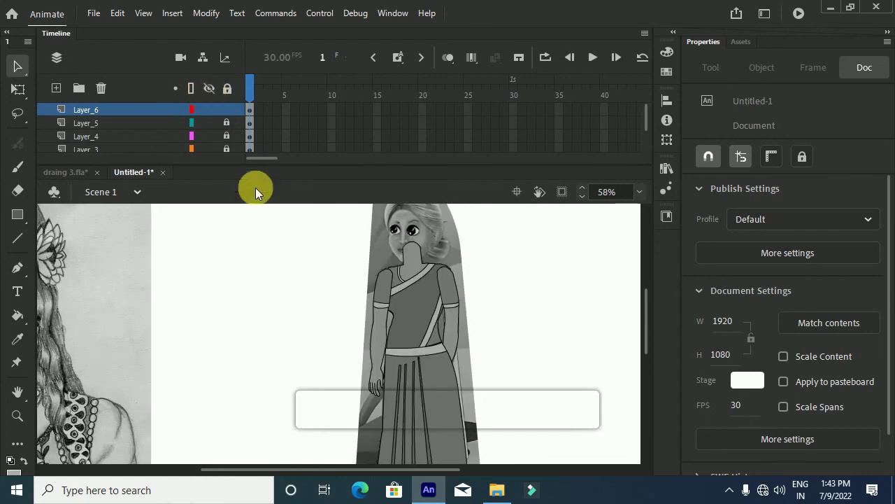
scroll(420, 355, up, 3)
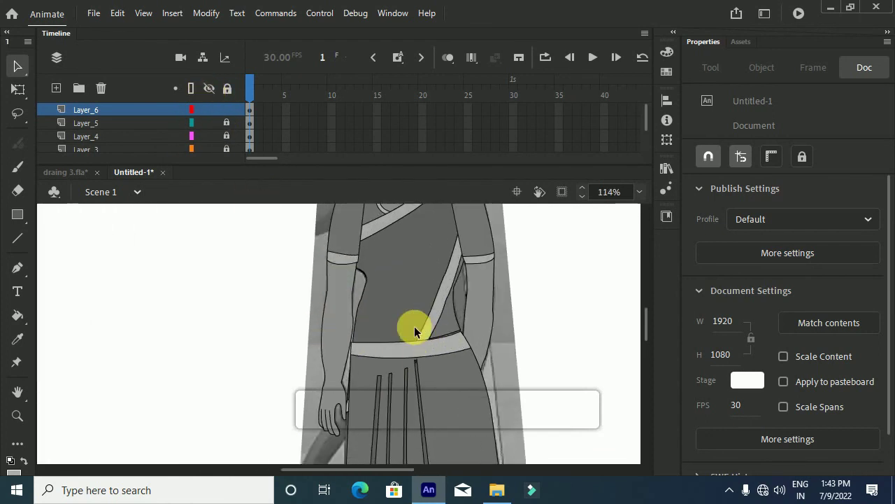
scroll(415, 326, up, 3)
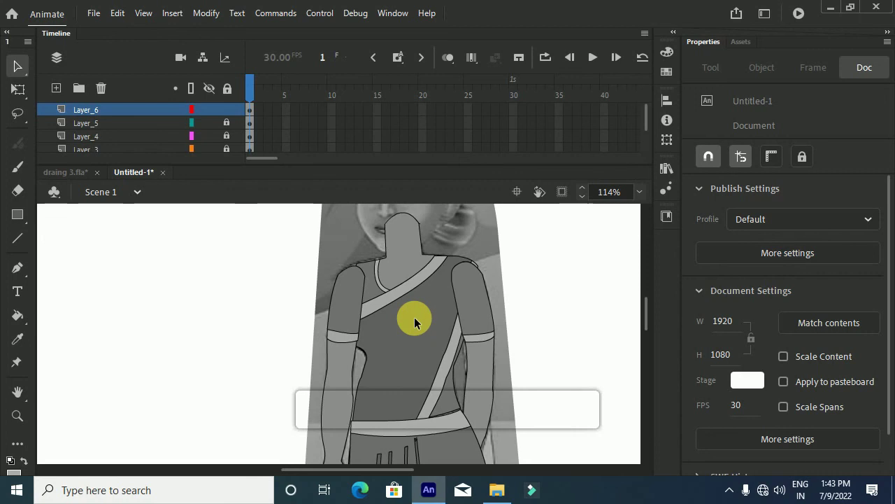
click(112, 114)
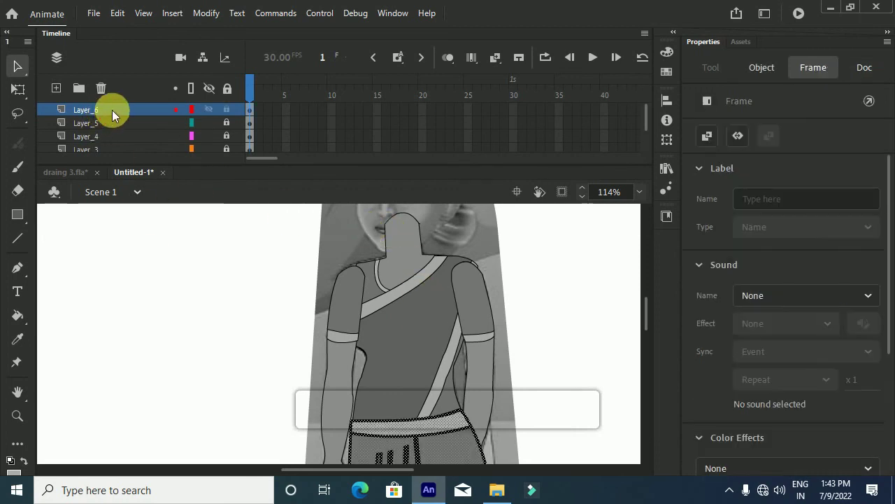
click(420, 336)
click(226, 105)
click(226, 87)
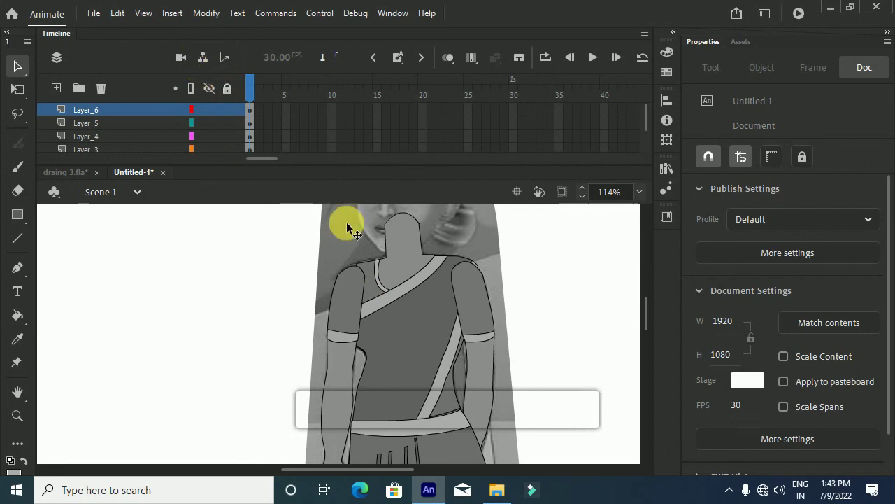
Step: Move Layer_3, which holds the sari drape, to the top of the layer stack above Layer_6
click(421, 329)
click(146, 150)
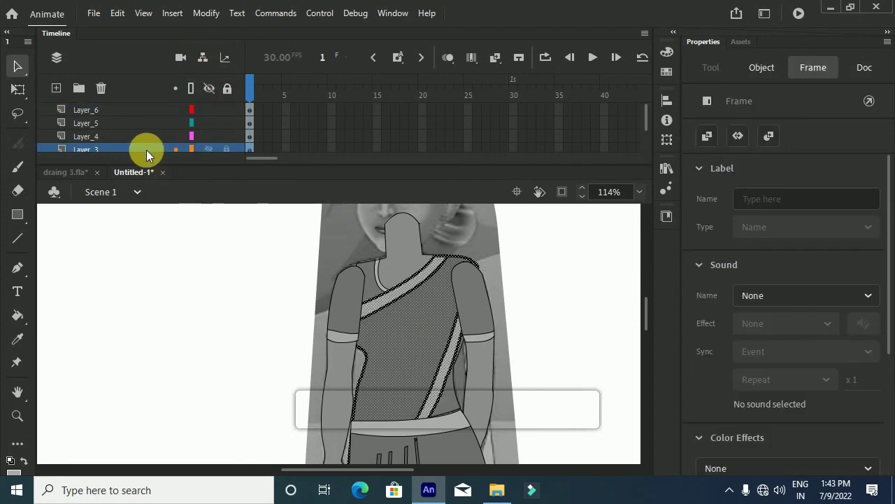
drag(146, 150, 158, 96)
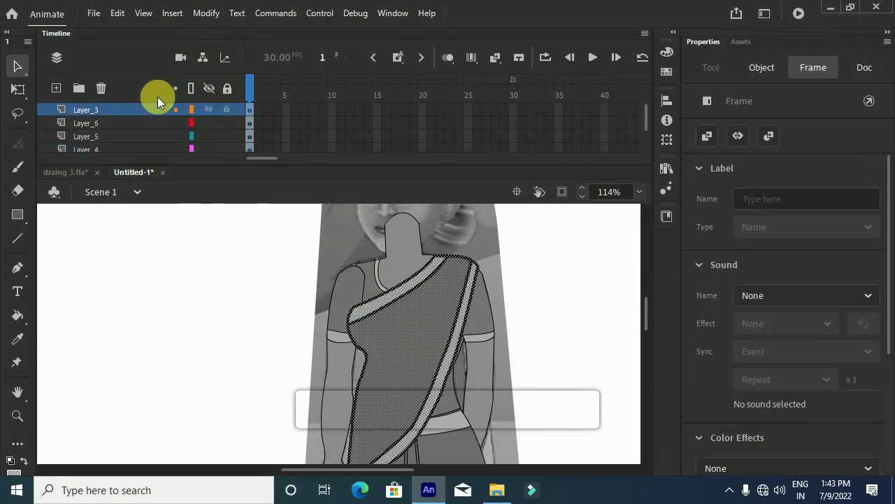
click(188, 249)
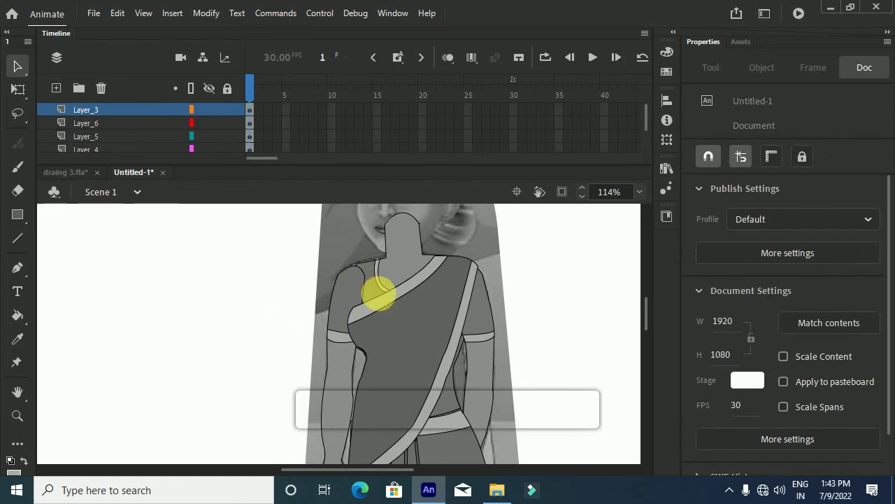
Step: Move the arm layer, Layer_4, below Layer_2 so the arm sits behind the blouse
scroll(399, 331, down, 3)
scroll(400, 330, up, 6)
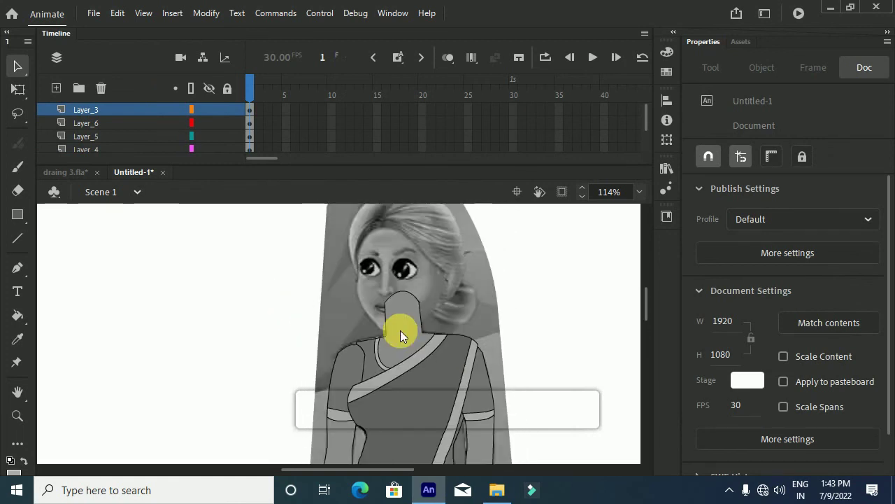
click(400, 330)
click(346, 367)
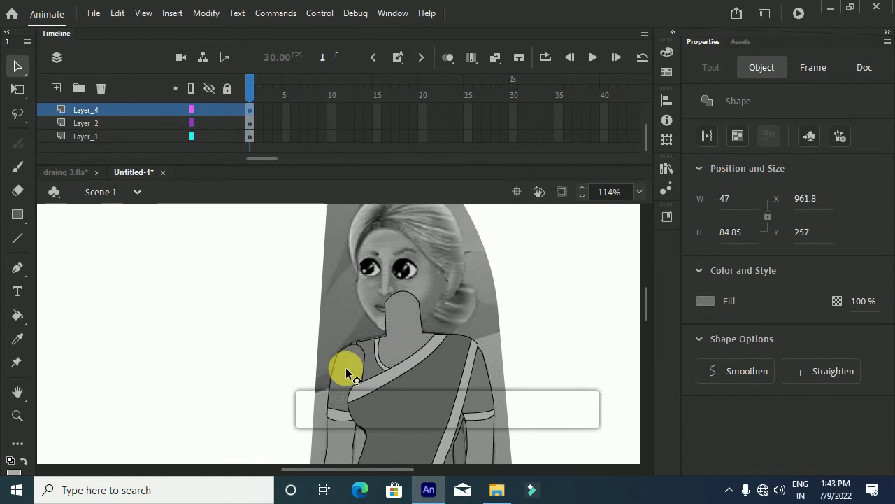
drag(141, 110, 147, 132)
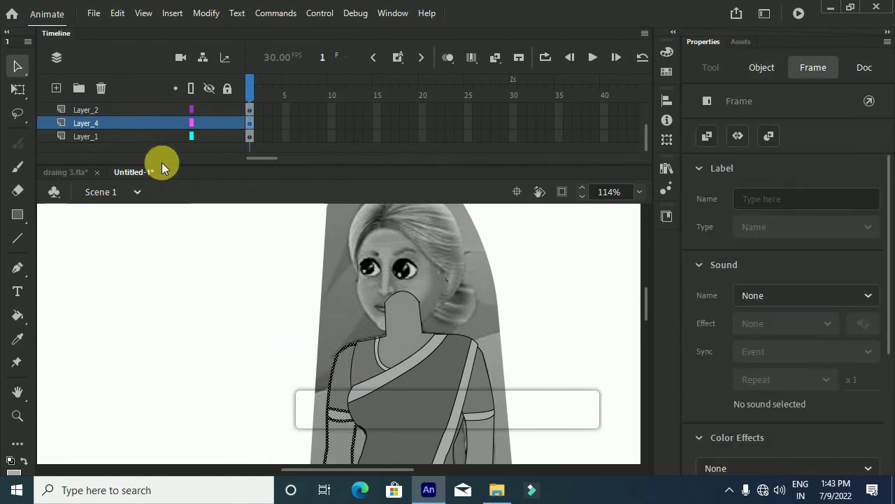
click(198, 240)
click(344, 285)
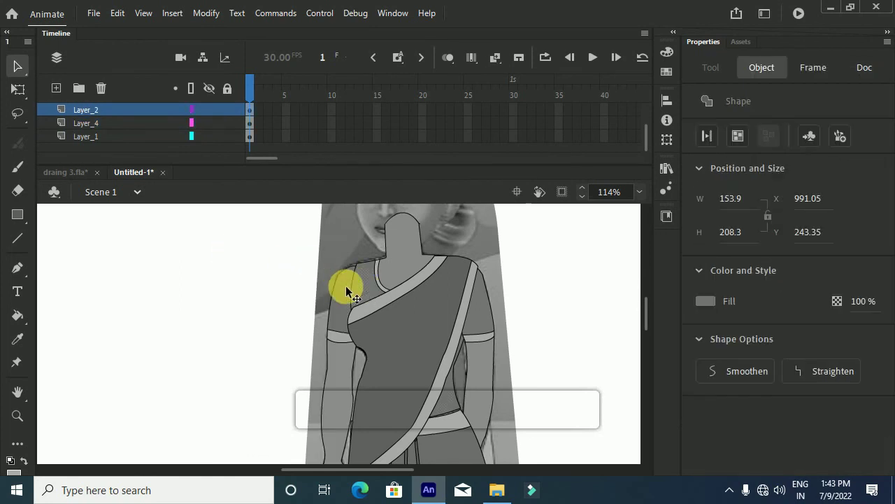
Step: Select all of the arm artwork on Layer_4 and shift it slightly up and inward toward the shoulder
scroll(324, 282, up, 3)
click(250, 260)
click(384, 296)
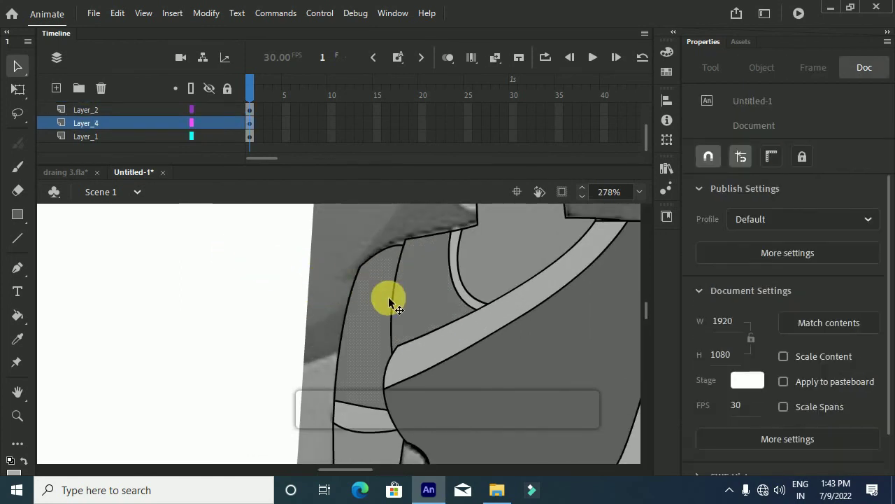
click(162, 122)
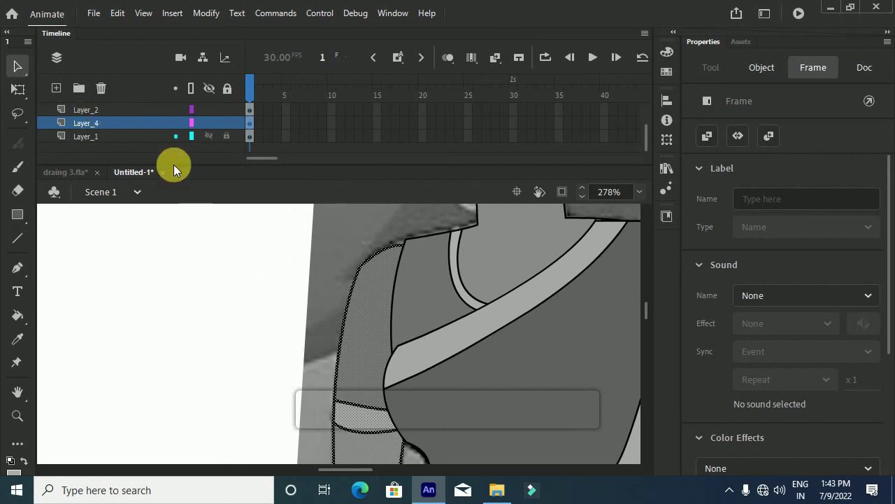
click(357, 332)
drag(362, 322, 359, 326)
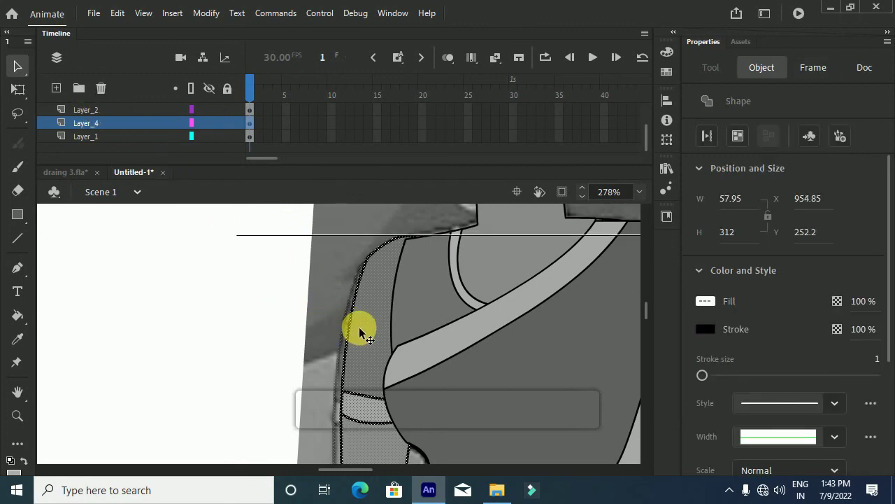
scroll(368, 317, down, 3)
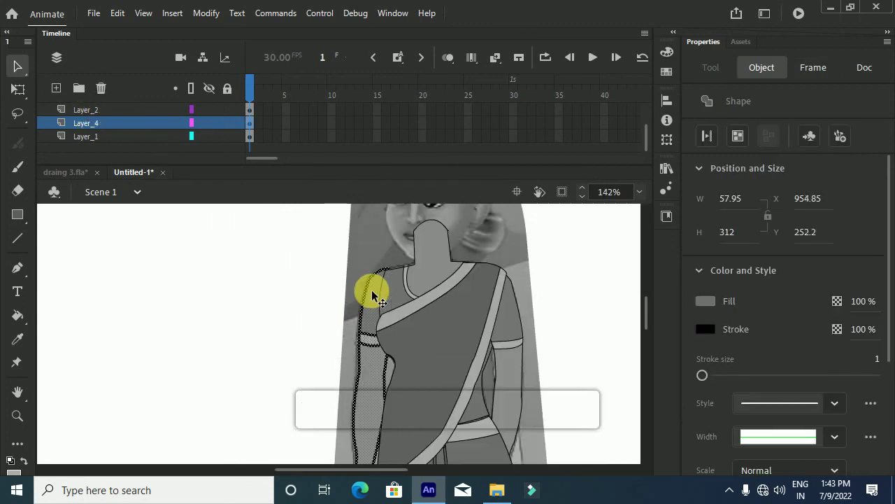
Step: Move the other arm's layer, Layer_5, above Layer_6 and directly below Layer_3
click(509, 372)
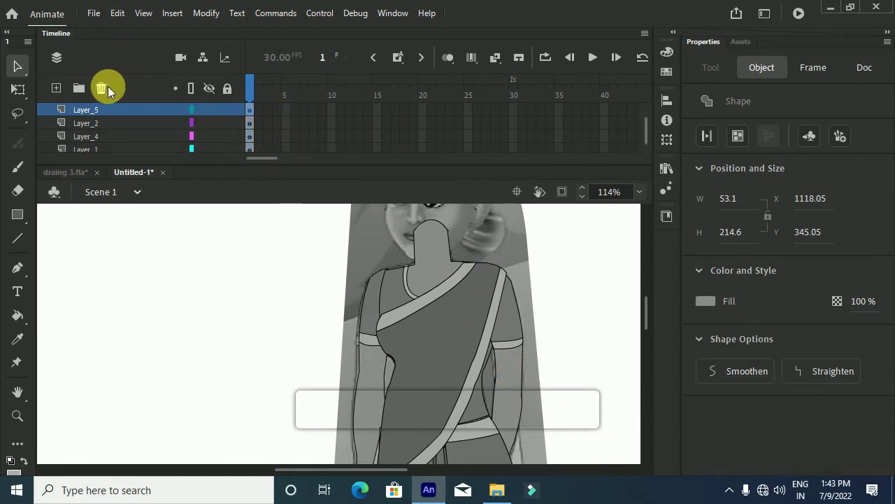
click(117, 114)
scroll(119, 106, up, 1)
drag(116, 81, 144, 134)
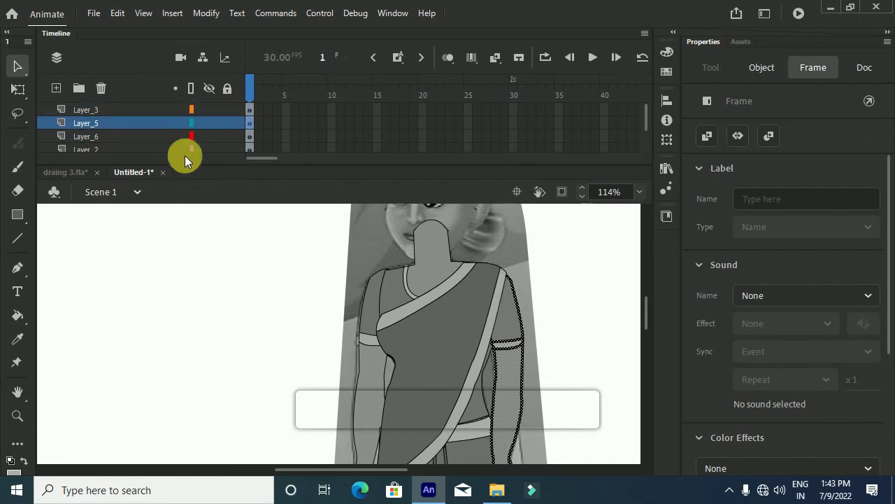
click(515, 322)
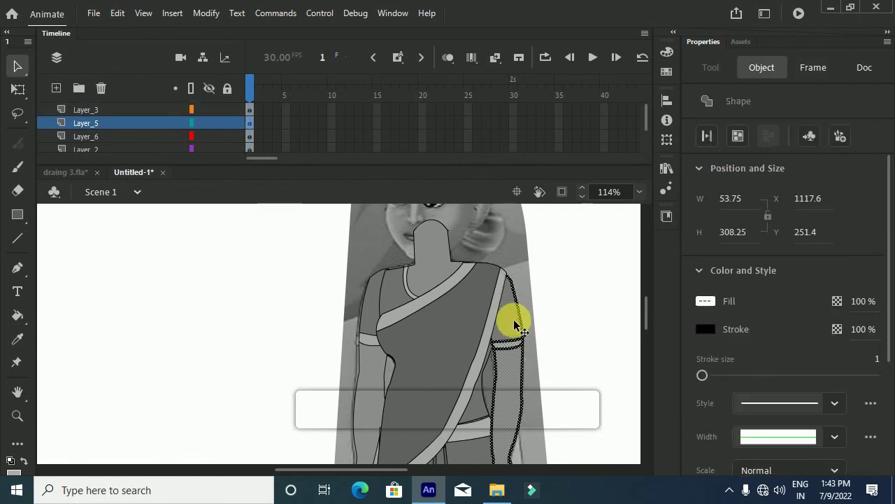
Step: Move Layer_4 to the top of the layer stack so its arm lies in front of the sari drape
click(367, 377)
click(240, 254)
click(364, 318)
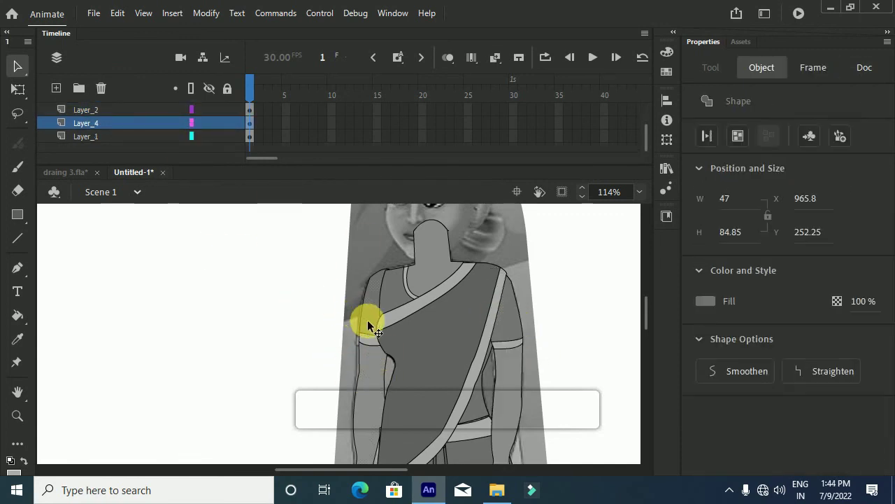
drag(168, 123, 174, 102)
click(198, 271)
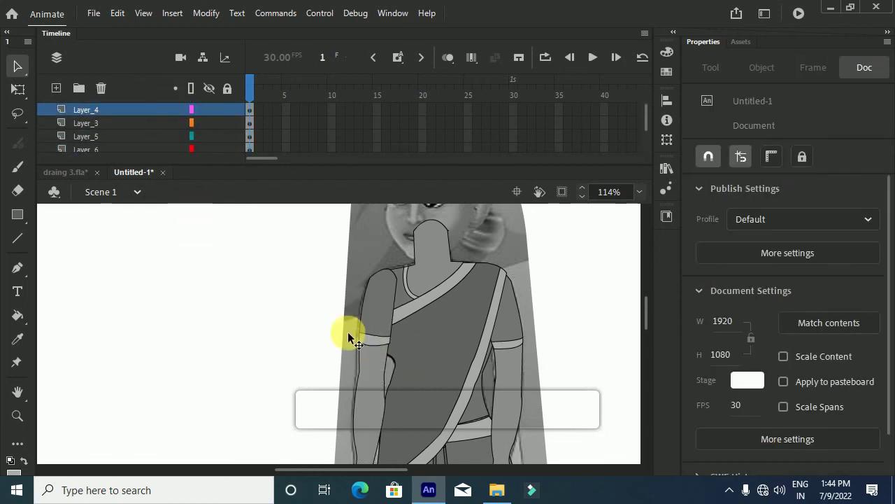
Step: Examine the layered figure from the arms and hands down to the skirt hem and back up to the head
scroll(348, 332, down, 2)
scroll(347, 330, up, 2)
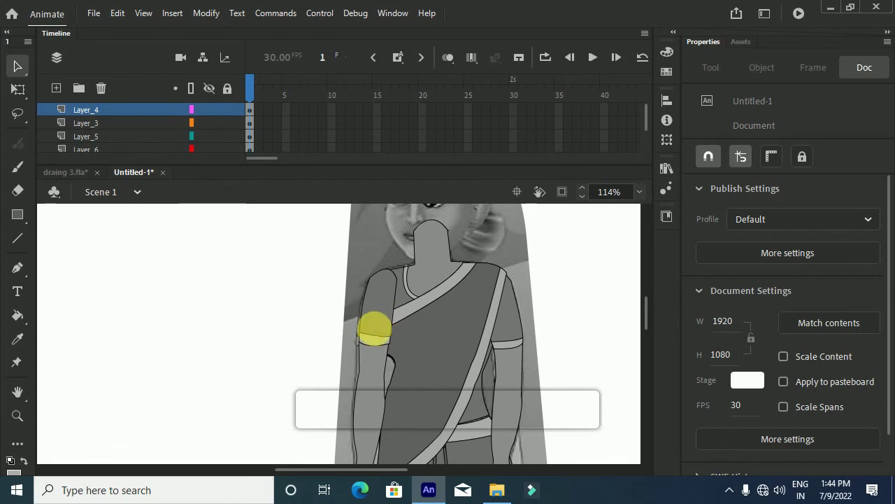
scroll(400, 324, down, 2)
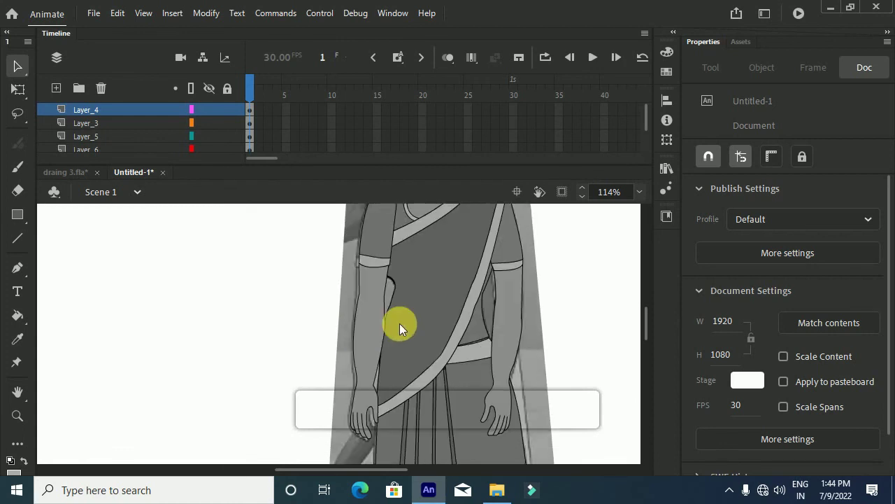
click(467, 400)
scroll(464, 330, down, 3)
scroll(459, 363, down, 4)
scroll(458, 354, up, 4)
scroll(458, 353, down, 4)
click(518, 305)
scroll(470, 283, up, 4)
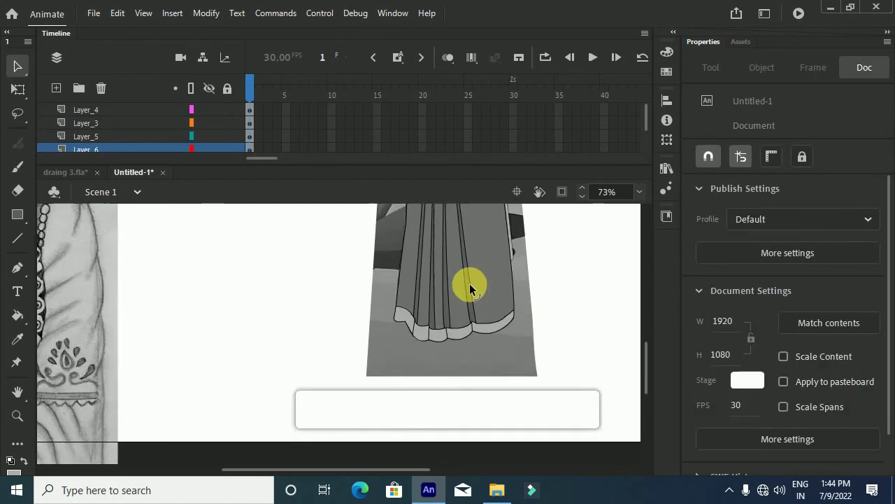
scroll(471, 280, up, 3)
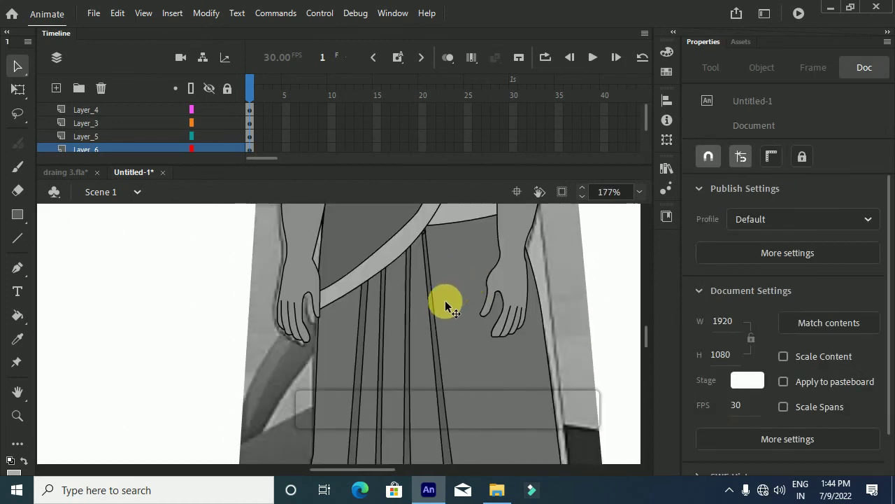
scroll(445, 300, up, 3)
scroll(445, 300, down, 4)
scroll(446, 304, up, 2)
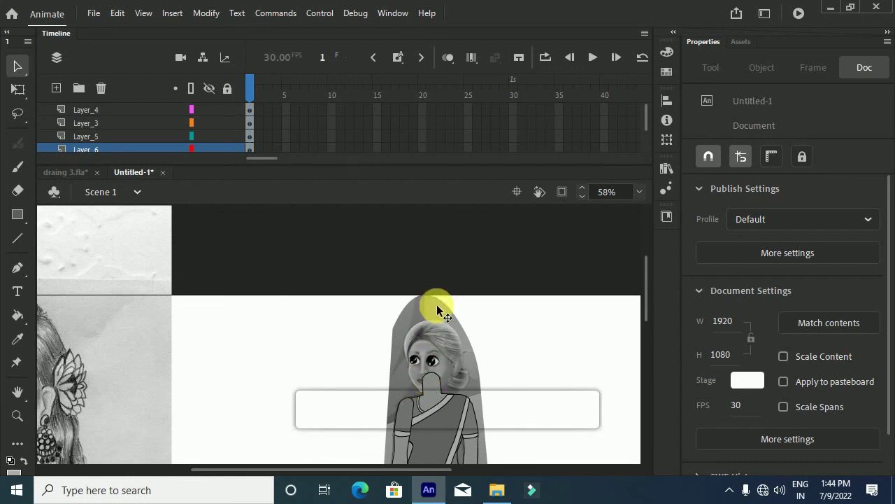
scroll(439, 348, up, 2)
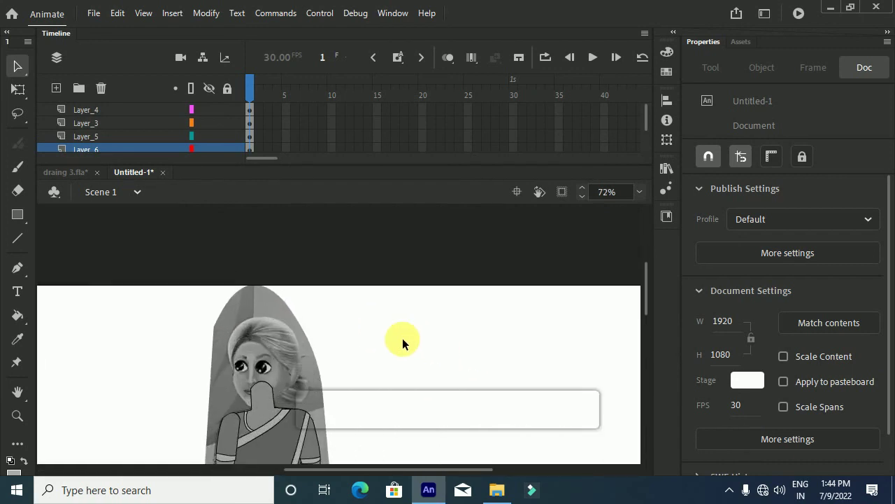
drag(394, 468, 366, 426)
scroll(385, 390, down, 3)
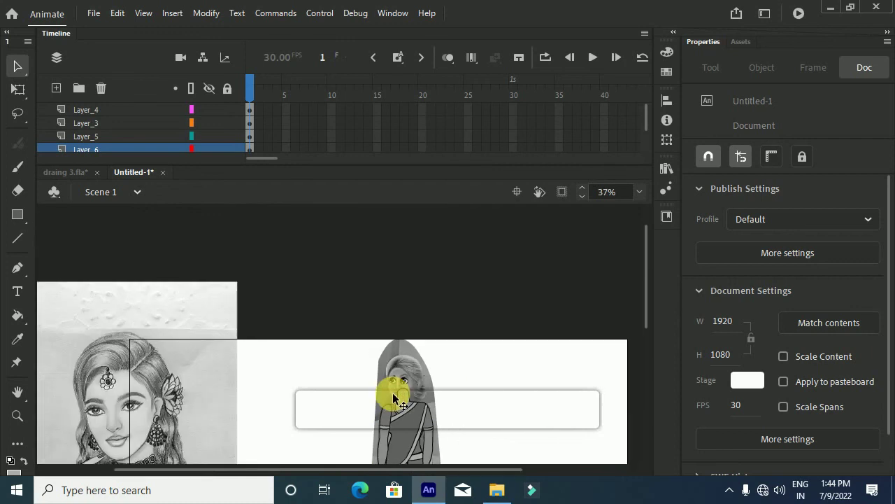